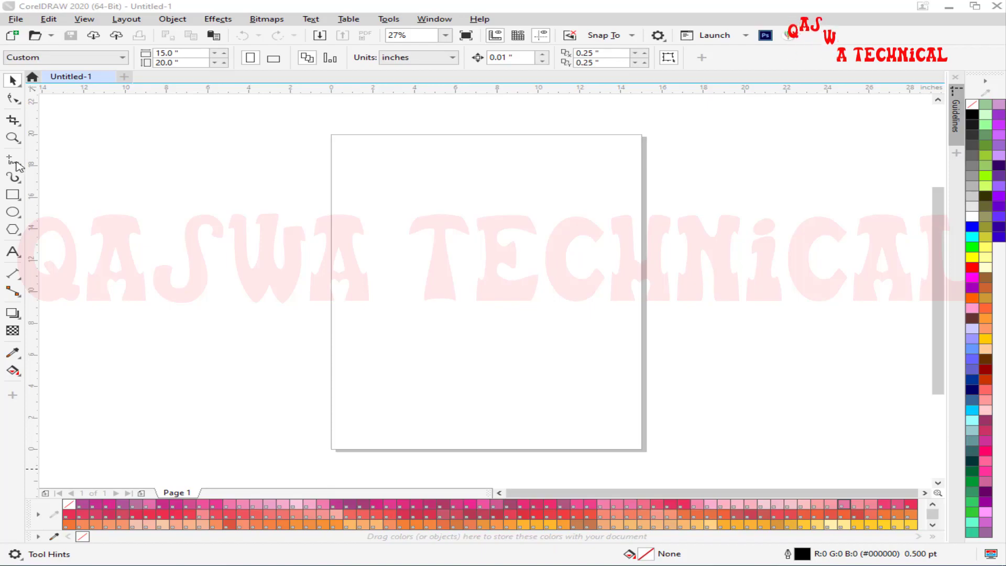
Draw an open five-peak zigzag line with the Pen tool across the page's upper half, about 15.2 inches wide and 5.4 inches high
left_click(11, 163)
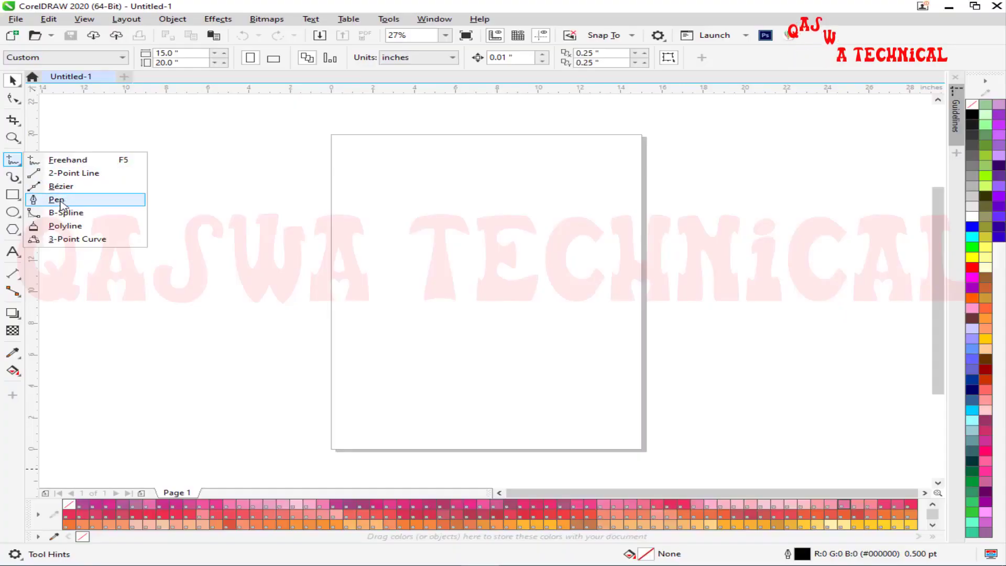
left_click(58, 201)
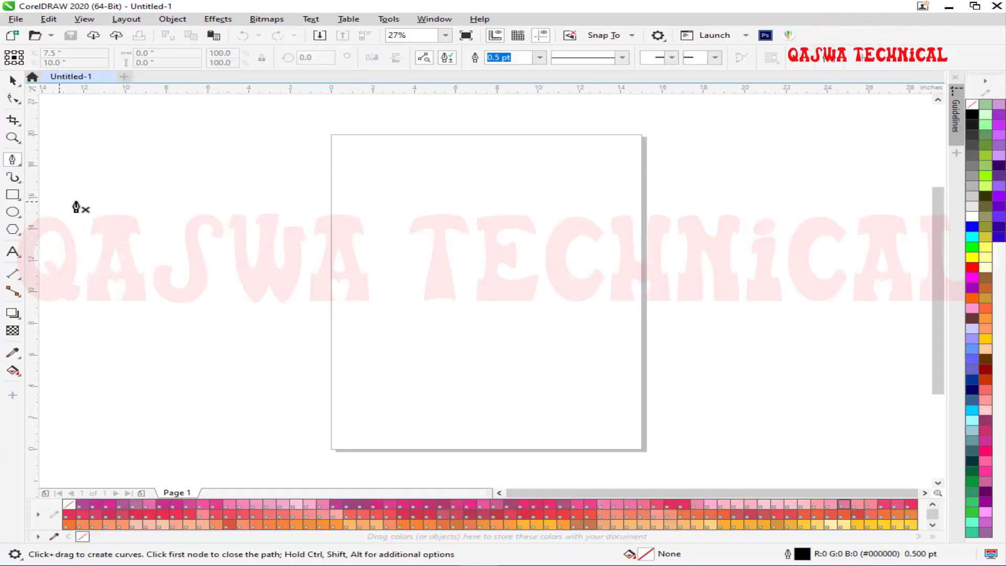
left_click(331, 273)
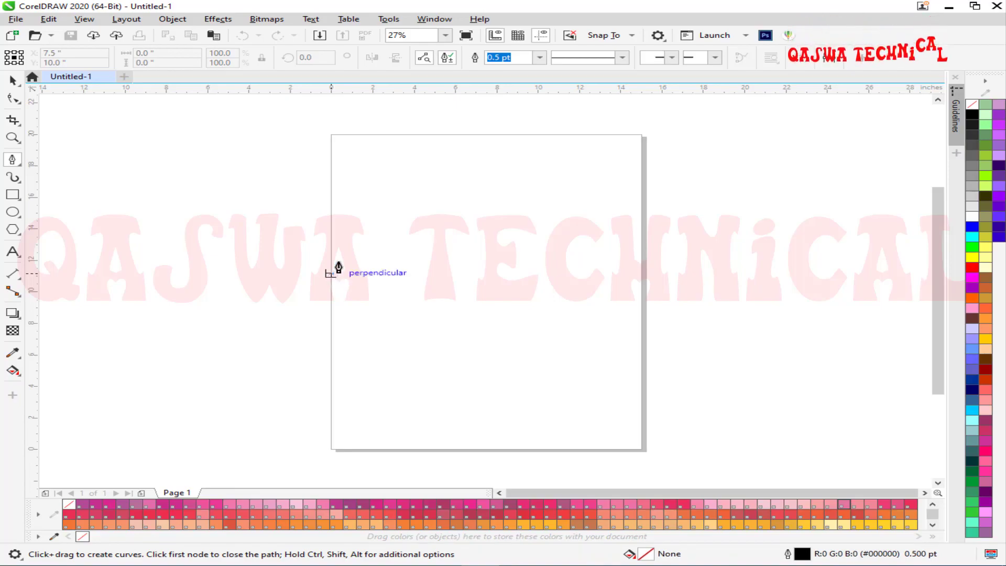
left_click(367, 199)
left_click(392, 267)
left_click(422, 195)
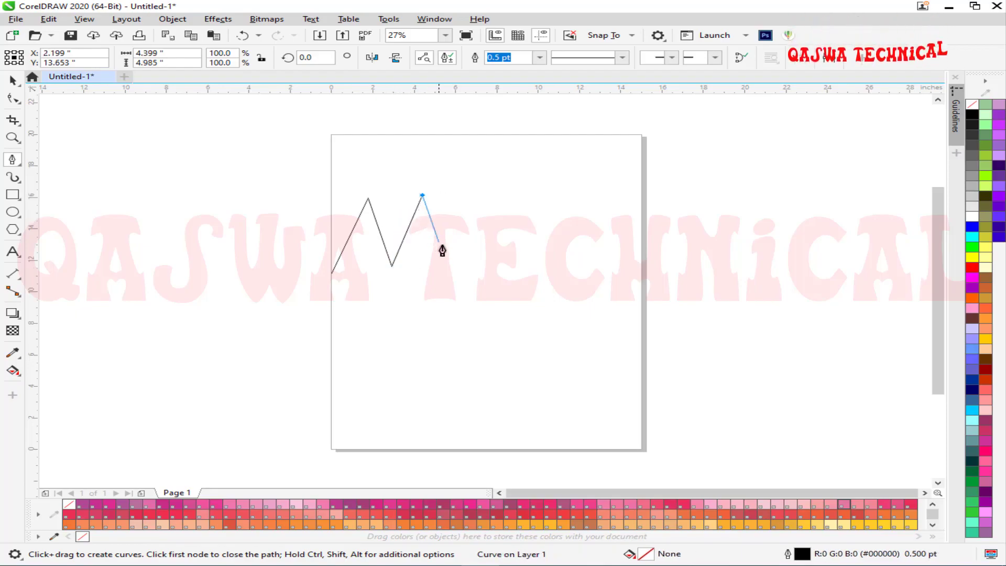
left_click(448, 262)
left_click(484, 195)
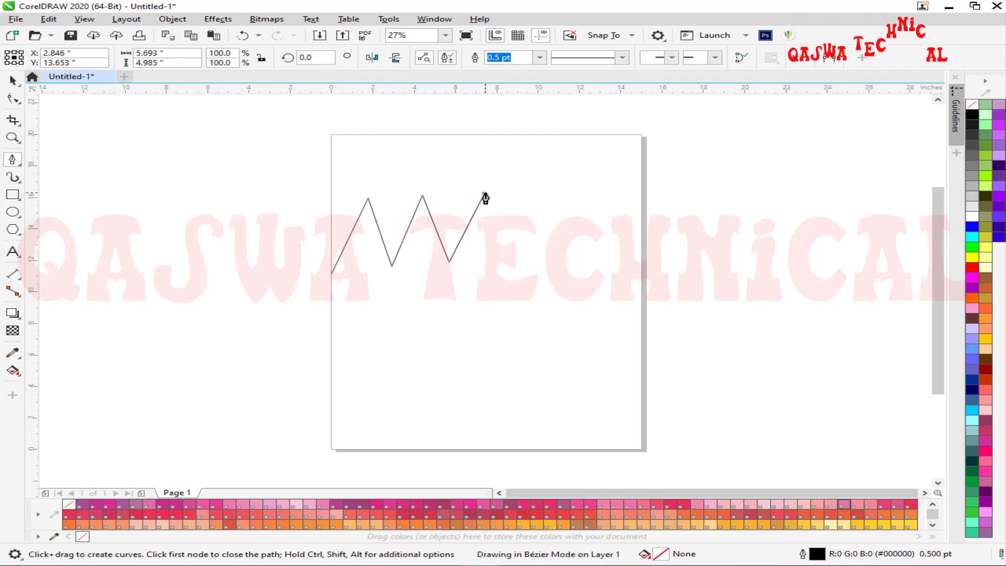
left_click(520, 257)
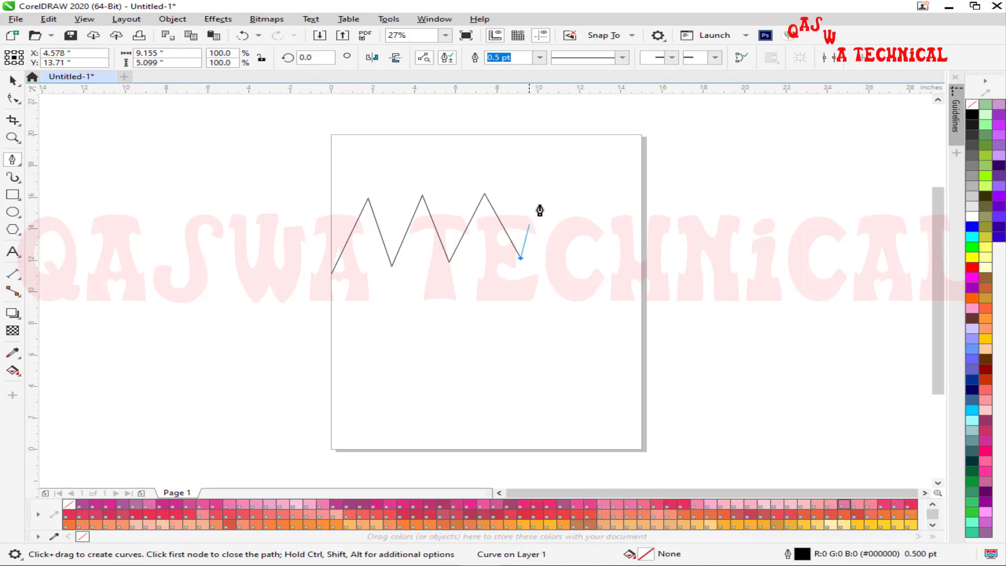
left_click(553, 194)
left_click(578, 258)
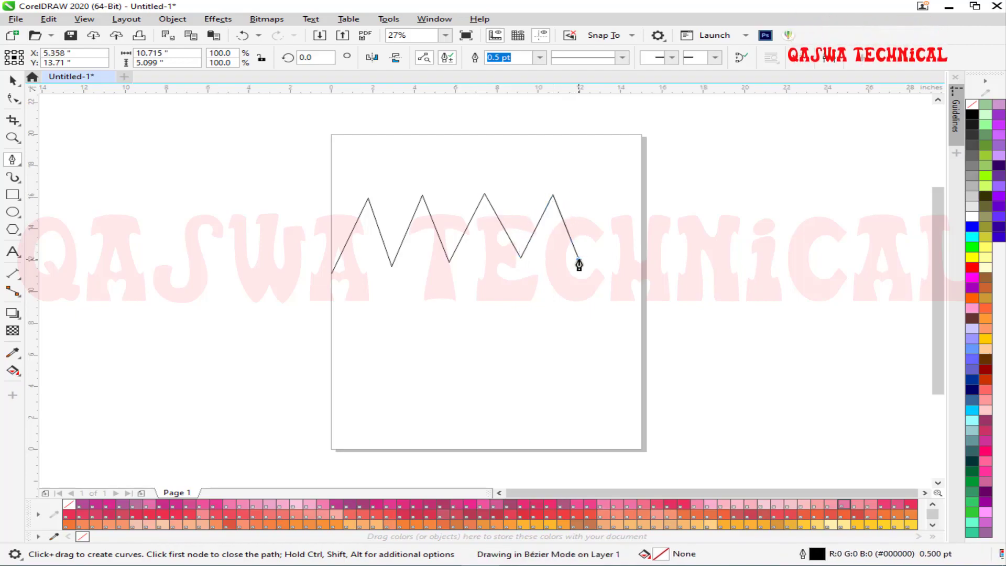
left_click(610, 190)
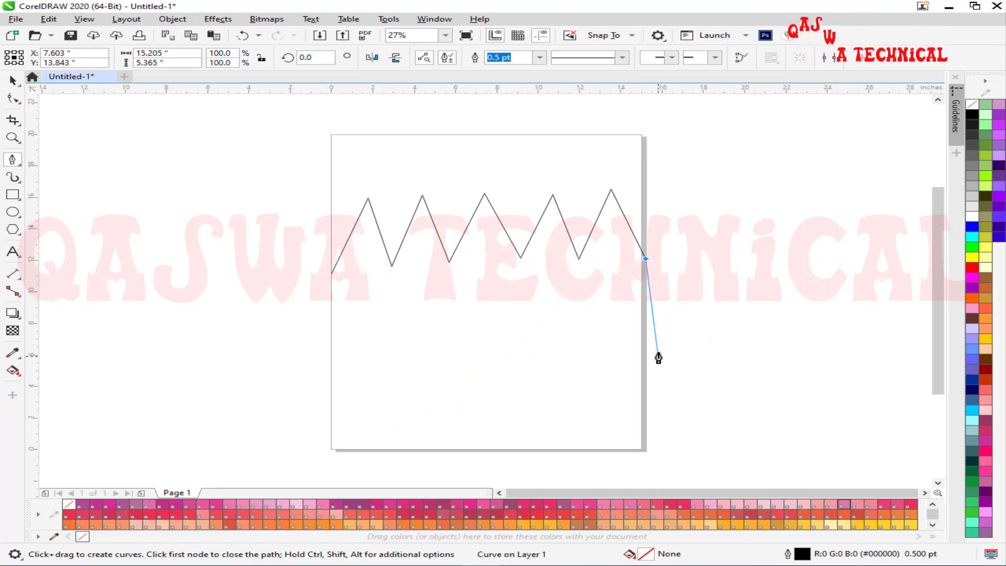
double_click(642, 260)
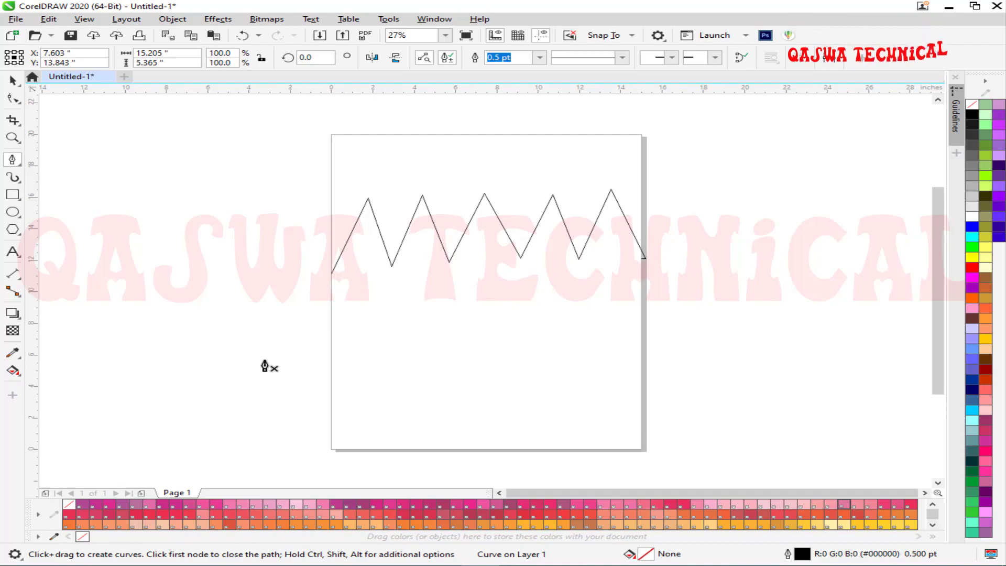
Start a second Pen path outside the page's left edge, adding straight segments with two peaks and a curved arch below the zigzag
left_click(184, 328)
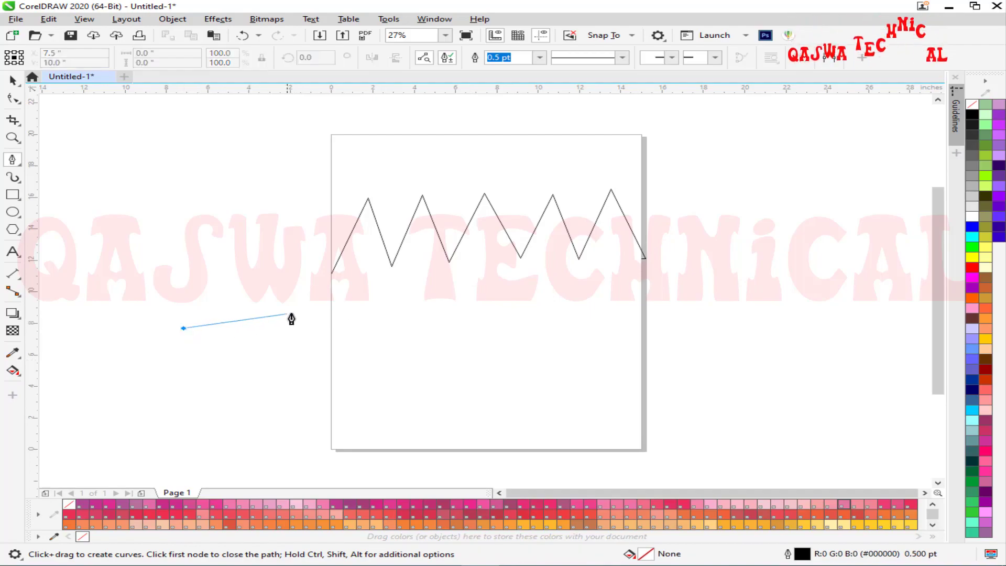
left_click(319, 309)
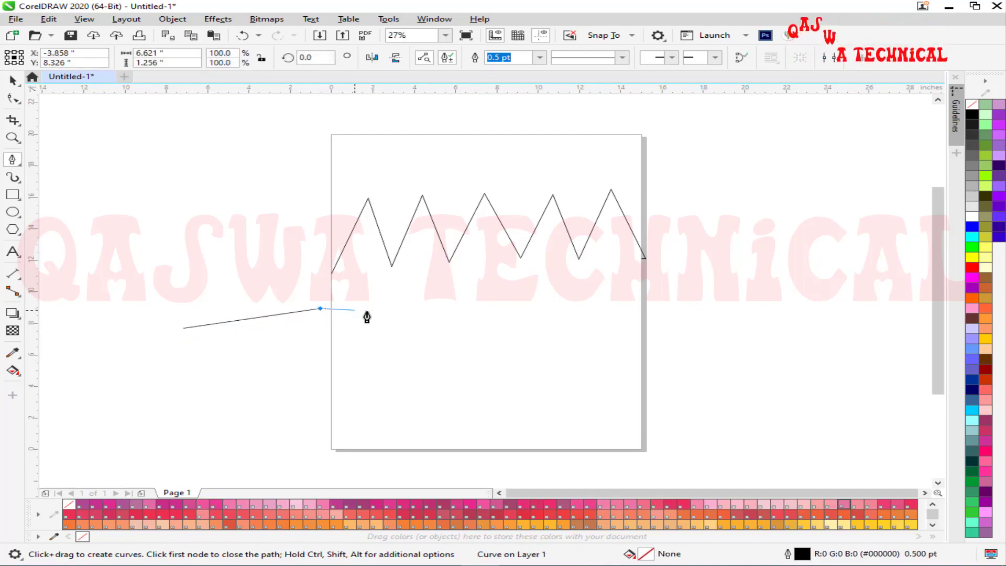
left_click(393, 316)
left_click(413, 283)
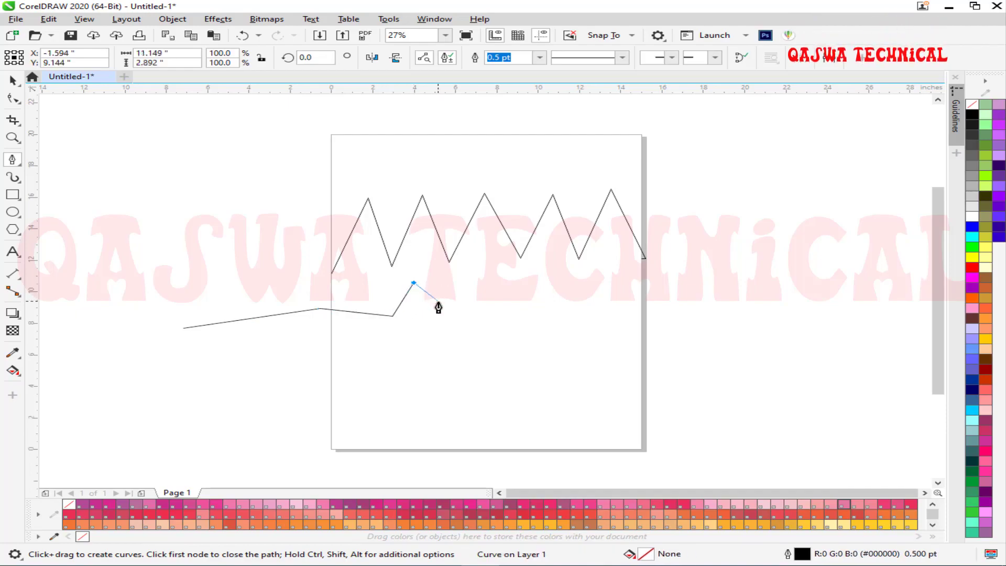
left_click(446, 315)
left_click(465, 283)
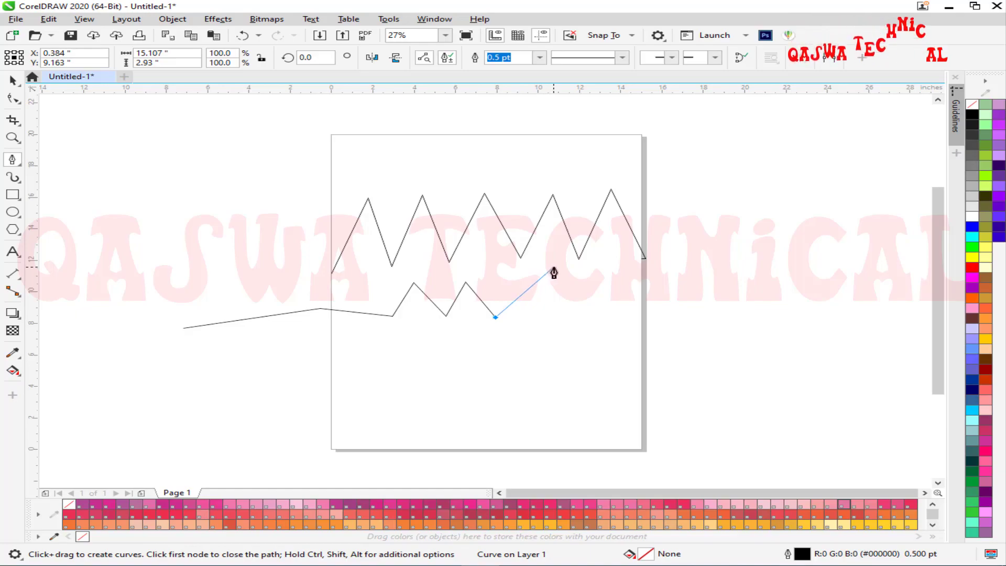
left_click_drag(563, 278, 622, 295)
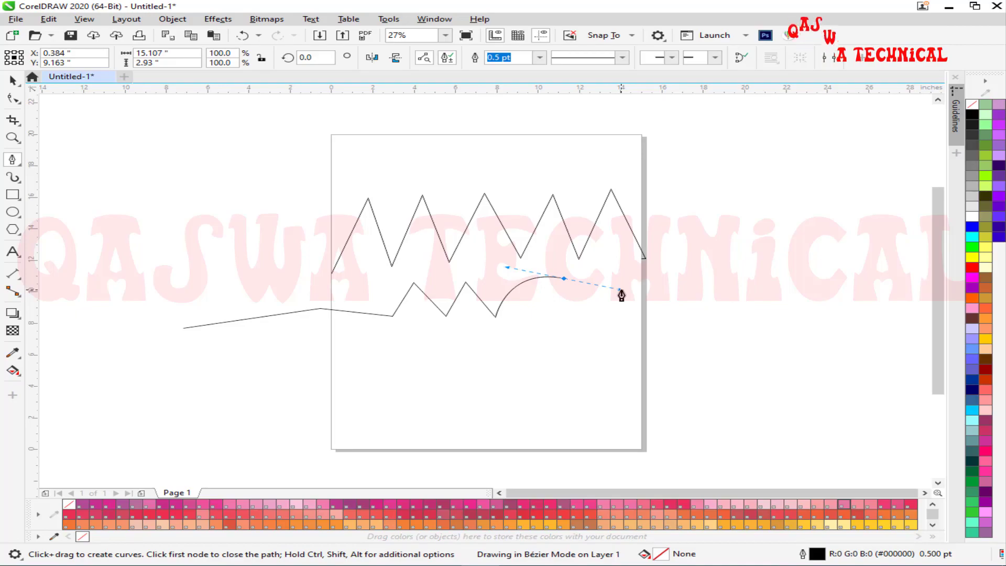
left_click_drag(621, 294, 621, 295)
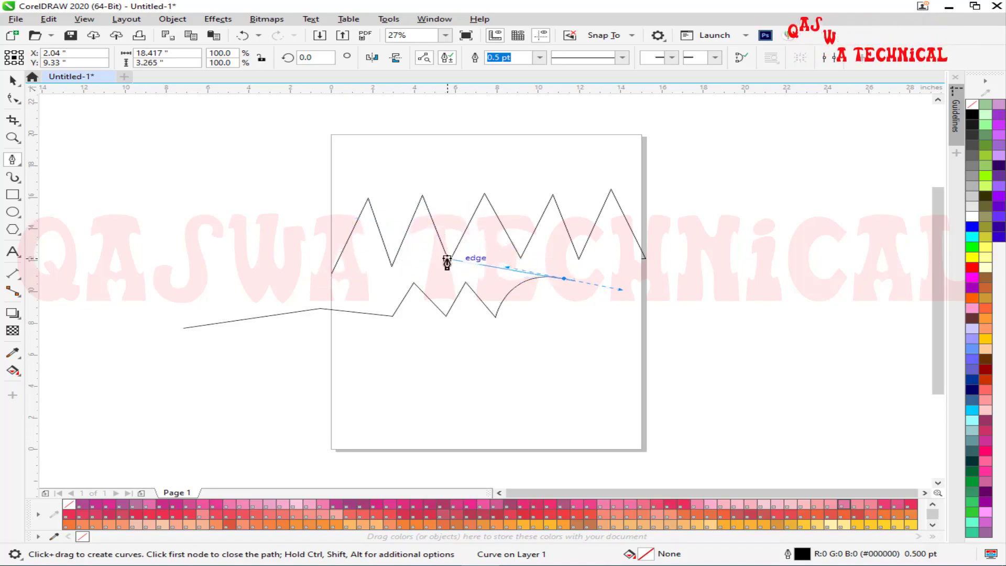
Continue the path along a jagged lower edge and close it at its start node, making a shape about 20.8 by 8.3 inches
left_click(614, 331)
left_click(542, 407)
left_click(574, 350)
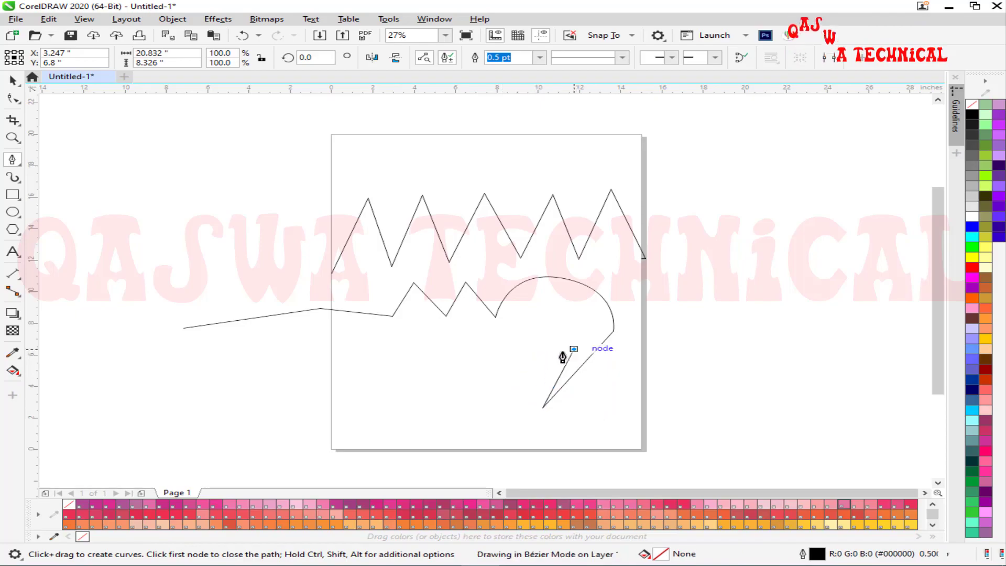
left_click(525, 399)
left_click(516, 348)
left_click(489, 400)
left_click(454, 355)
left_click(394, 396)
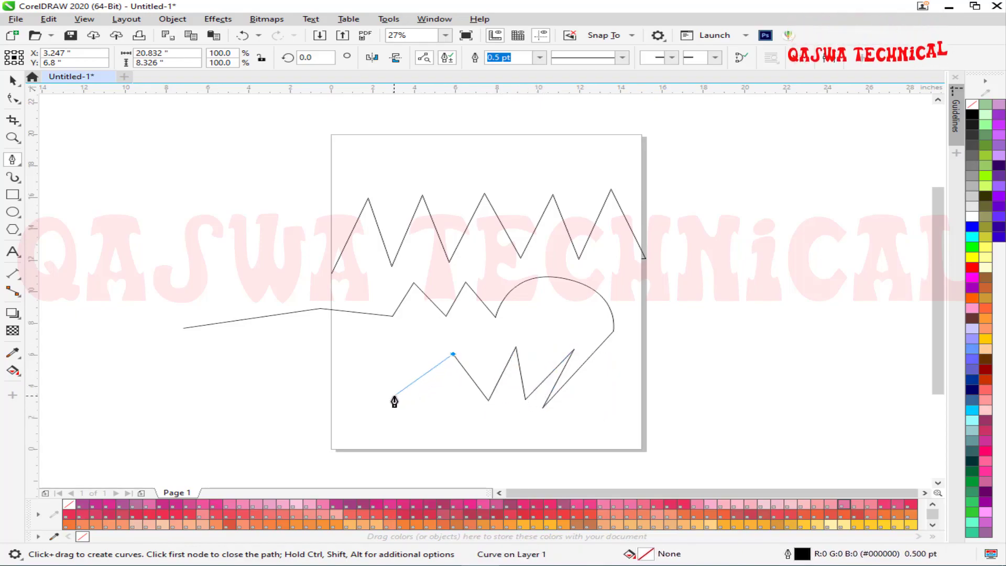
left_click(184, 329)
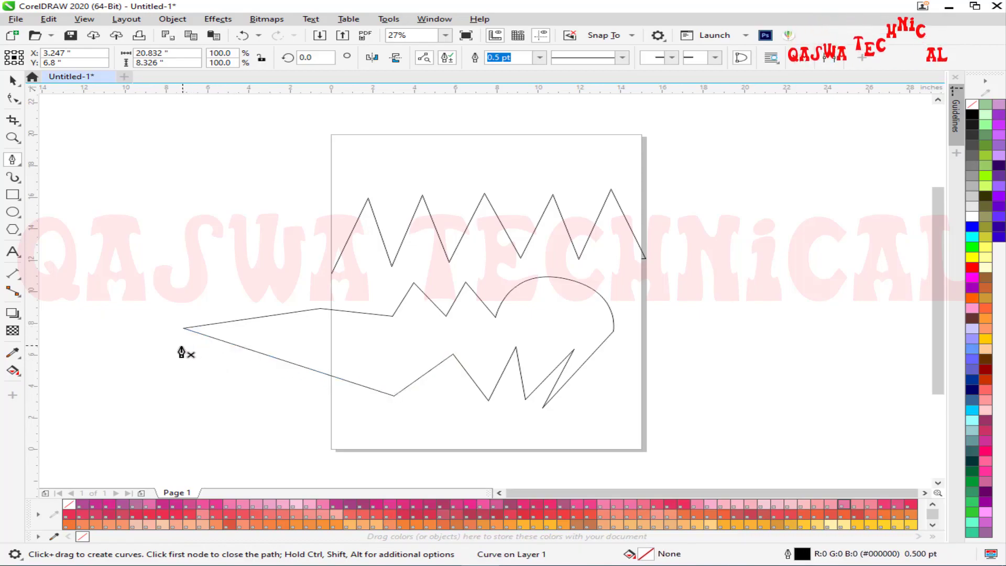
Select all objects in the drawing and delete them
left_click(13, 80)
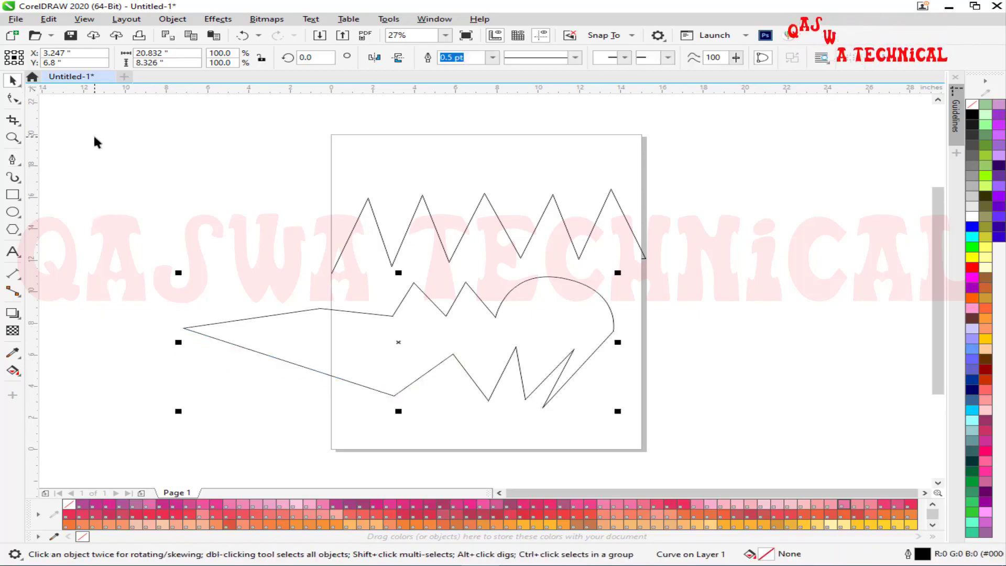
key("ctrl+a")
key("Delete")
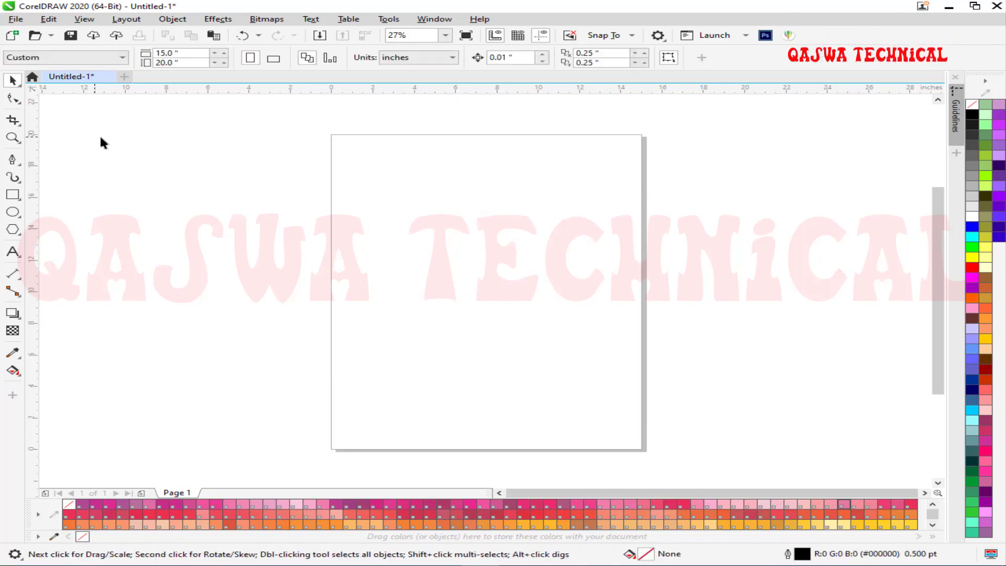
Draw an irregular Pen path from the page's left edge across its upper part, about 12 inches wide
left_click(12, 159)
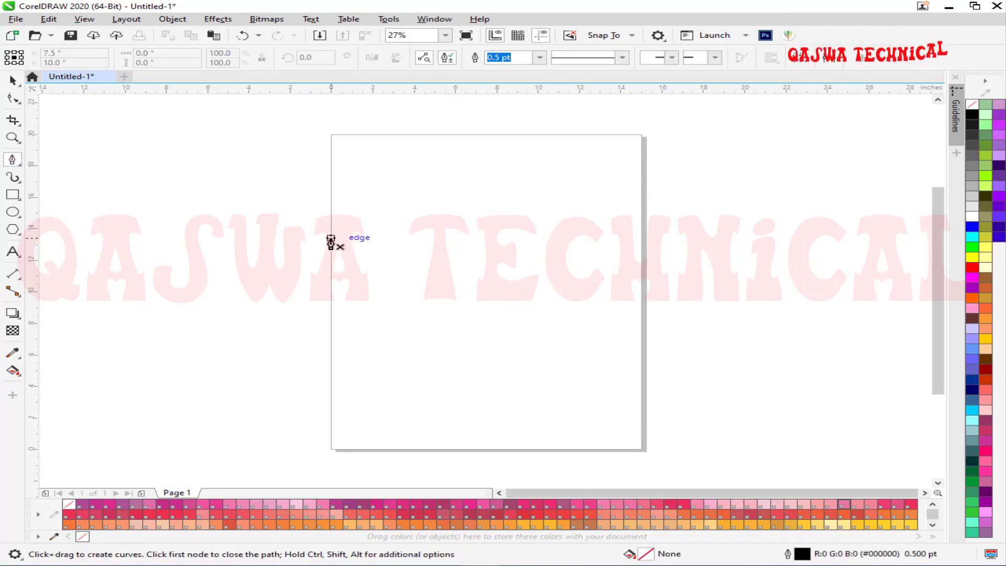
left_click(384, 222)
left_click(393, 175)
left_click(422, 180)
left_click(422, 212)
left_click(458, 197)
left_click(499, 160)
left_click(579, 176)
left_click(557, 194)
left_click(491, 212)
left_click(511, 229)
left_click(530, 231)
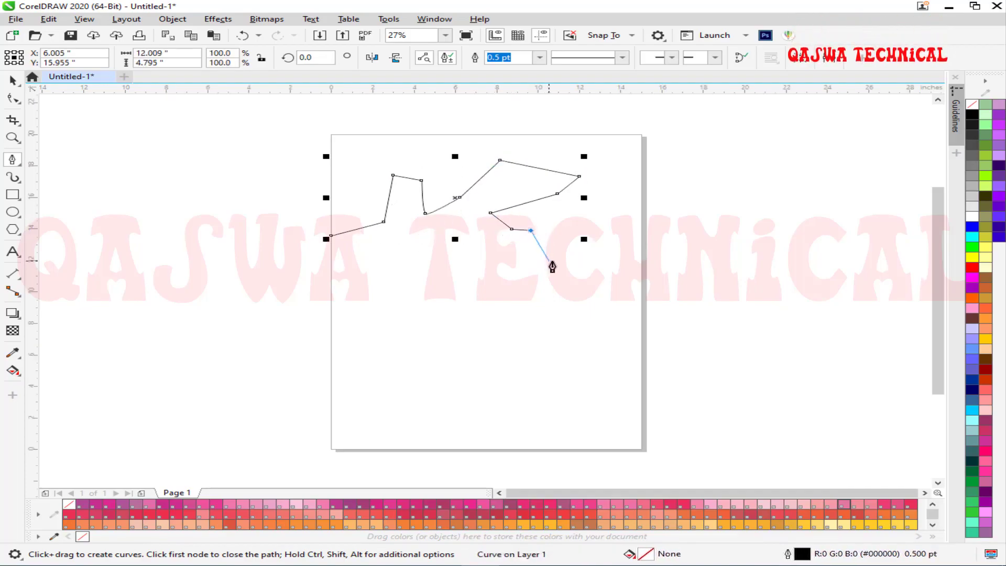
Extend the path with a large curve along the page's right side and angular segments past its left edge, about 22.4 by 13.6 inches overall
left_click_drag(635, 316, 597, 418)
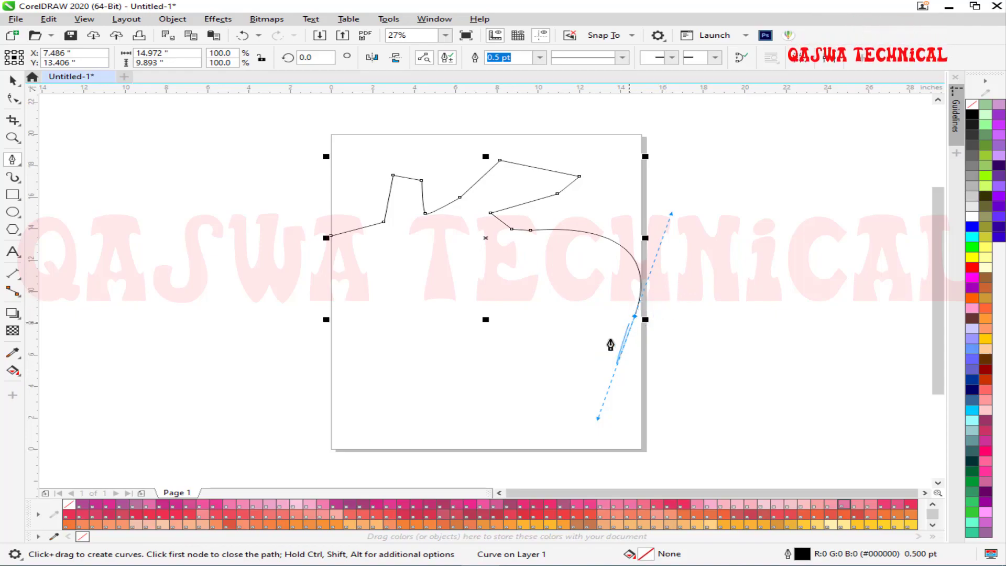
left_click(459, 355)
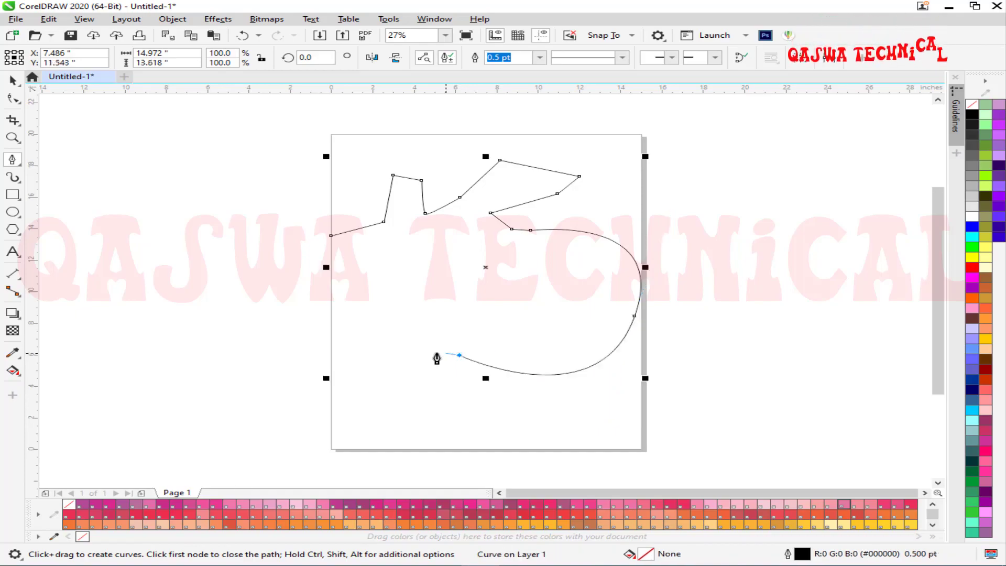
left_click(282, 355)
left_click(205, 280)
left_click(305, 261)
left_click(177, 226)
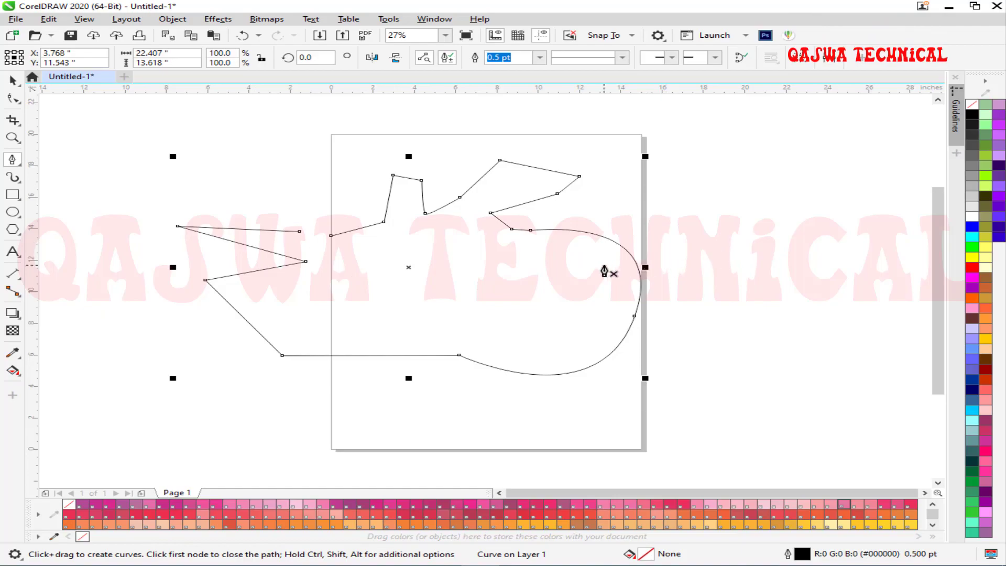
Start a new Pen path above the page with an arch, a straight segment and a larger arch, about 53 inches wide overall
scroll(604, 271, "down", 2)
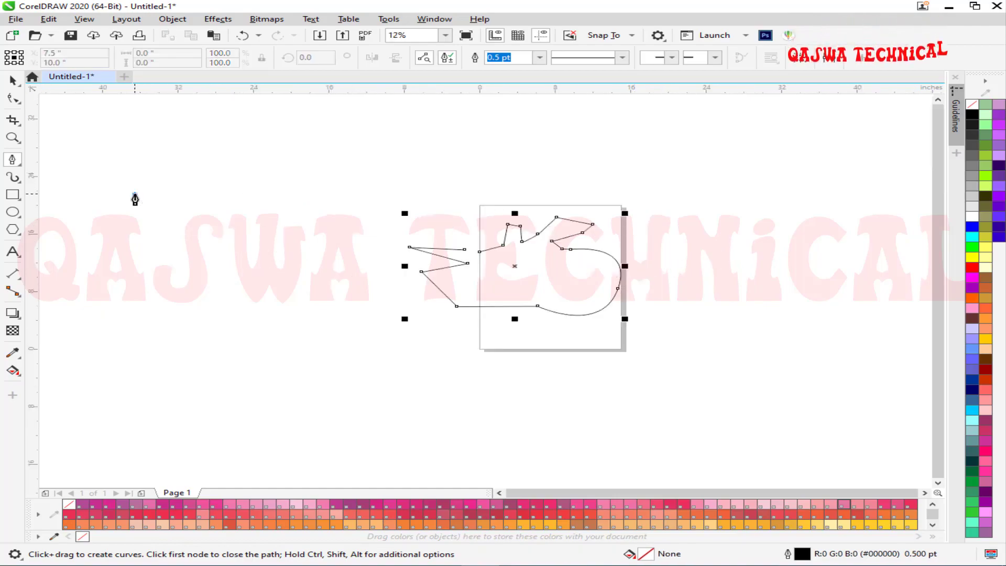
left_click_drag(271, 144, 383, 173)
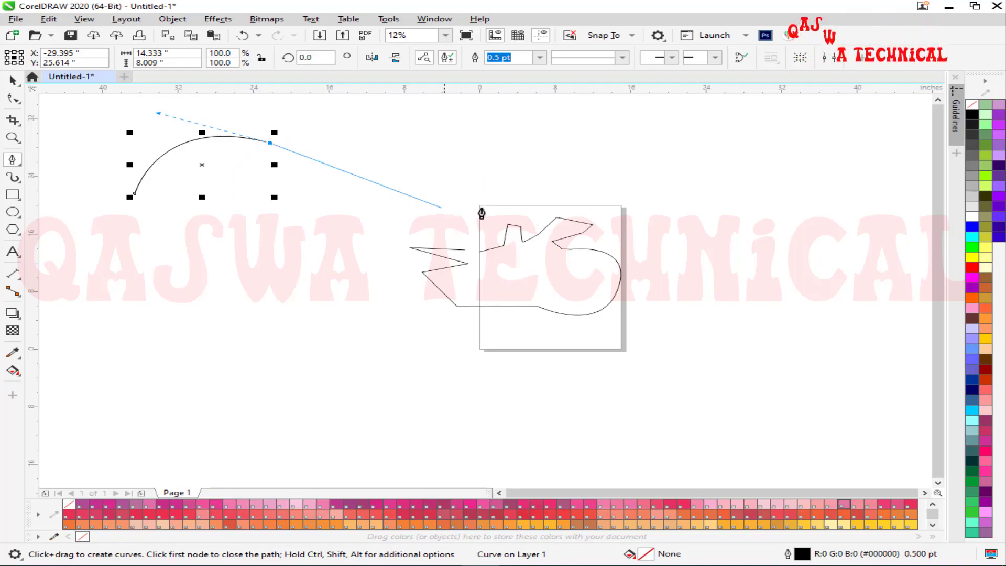
left_click(401, 144)
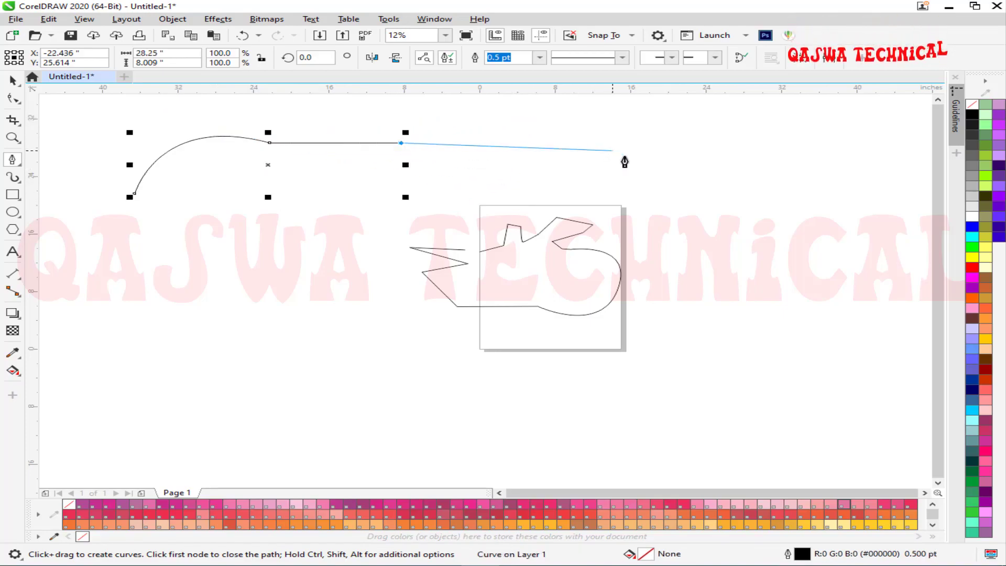
left_click_drag(635, 172, 728, 290)
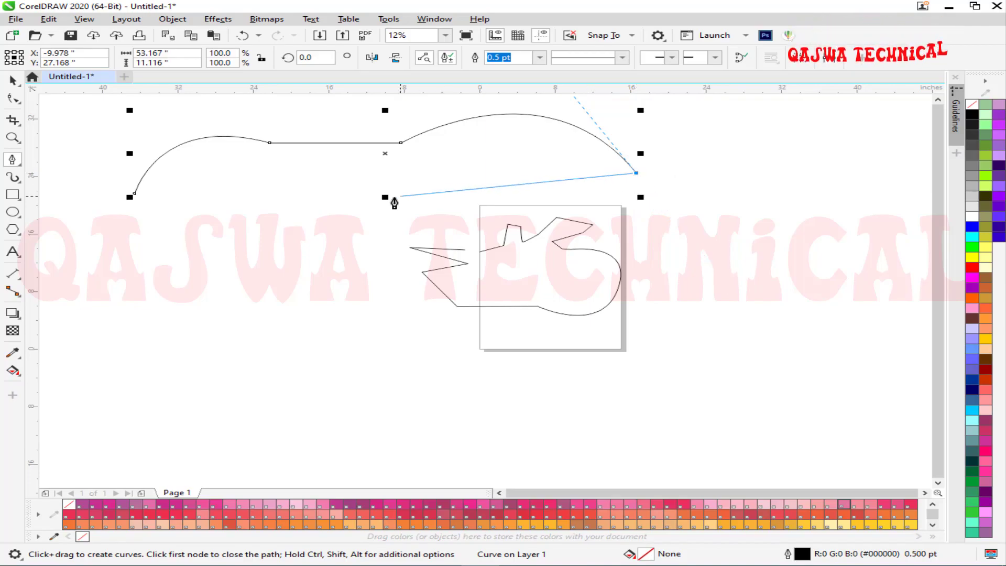
Continue the path with straight segments around the page's left, lower and right sides, adding a curved arch at the far right
left_click(264, 266)
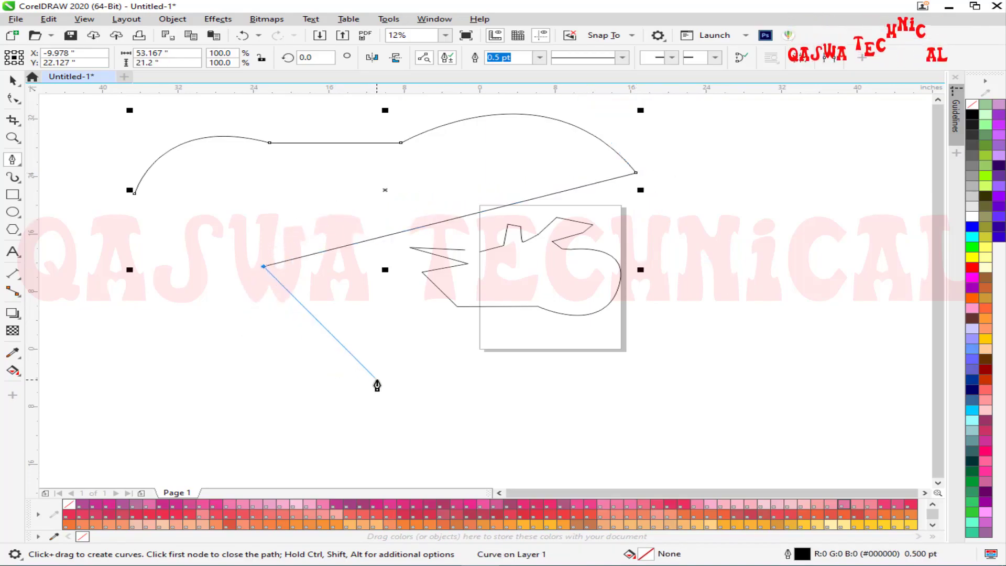
left_click(377, 382)
left_click(714, 368)
left_click(674, 188)
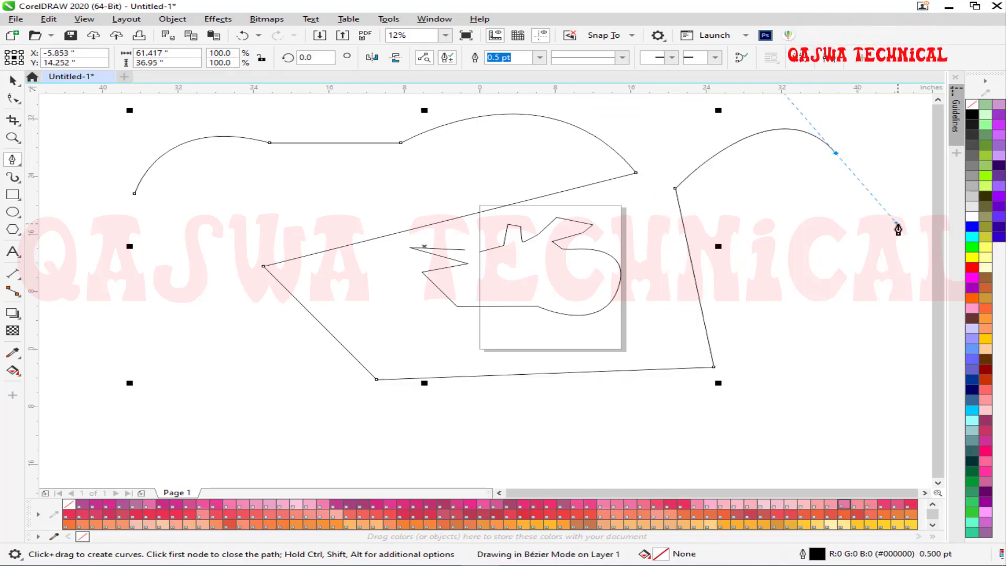
left_click_drag(835, 152, 898, 224)
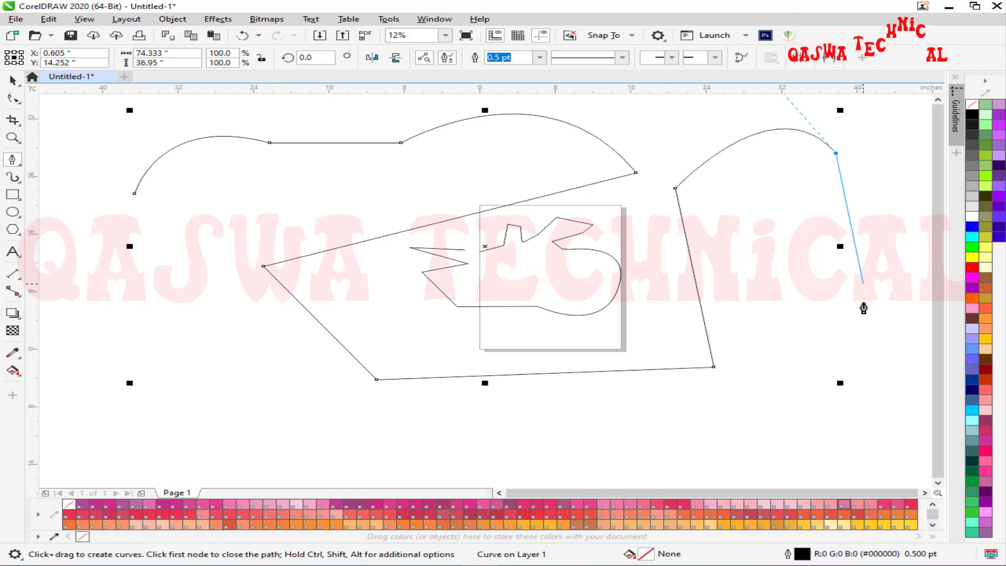
Close the large path around the page with straight segments and one lower curve, about 77.8 by 48.8 inches overall
left_click(867, 346)
left_click(723, 420)
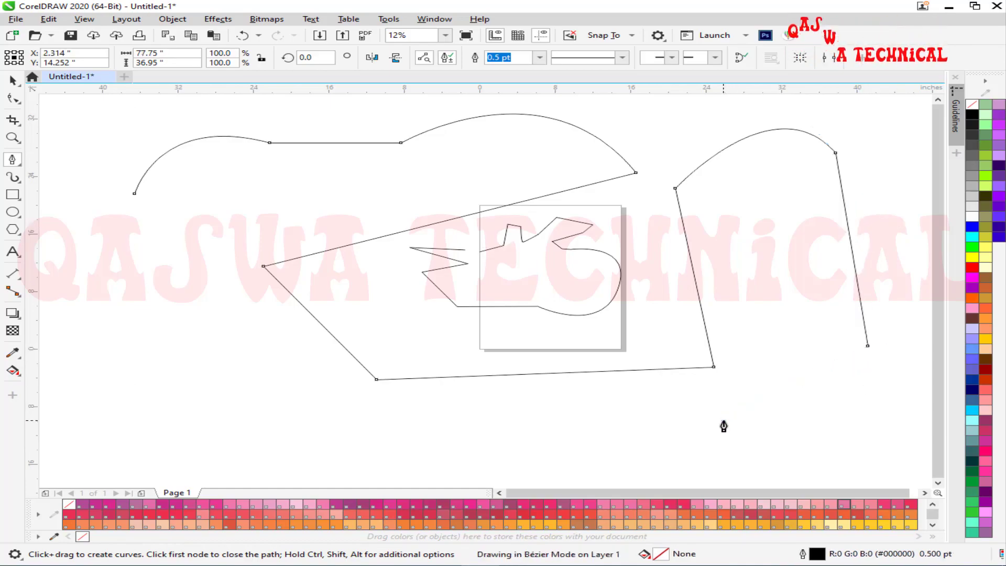
left_click_drag(557, 458, 439, 441)
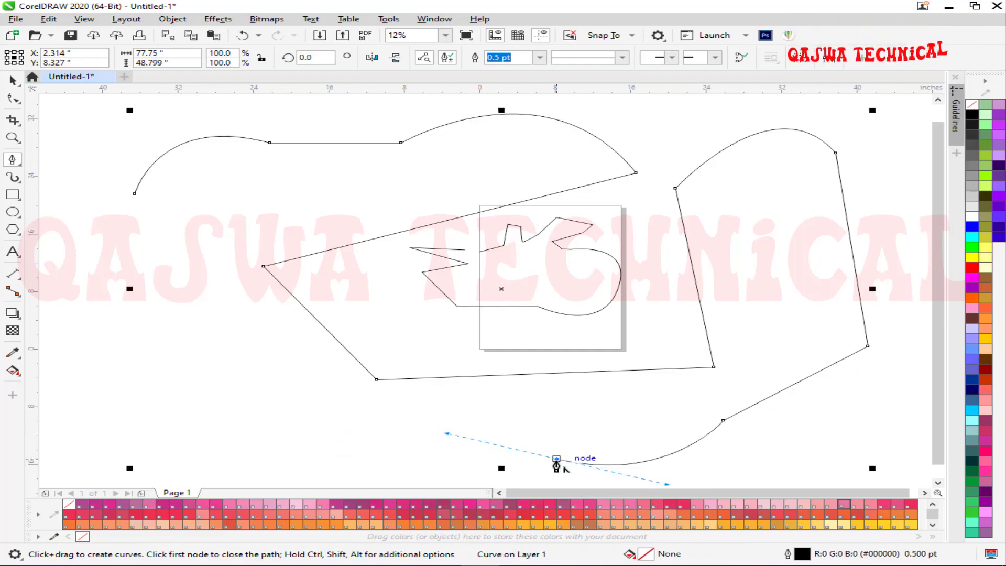
left_click(135, 420)
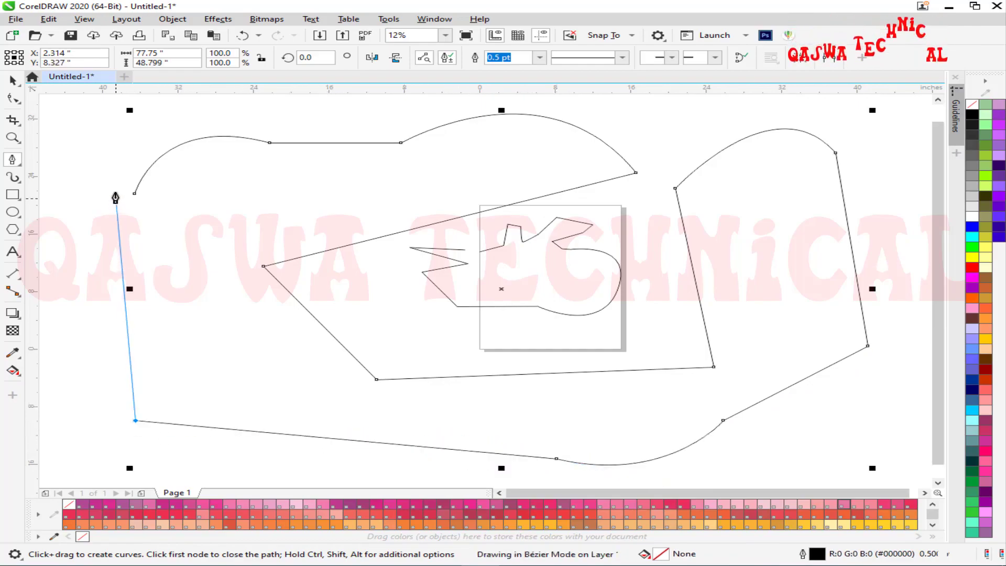
left_click(134, 196)
Draw an open Pen path of three straight segments to the upper right of the page, about 48.3 by 39.7 inches
scroll(180, 289, "down", 2)
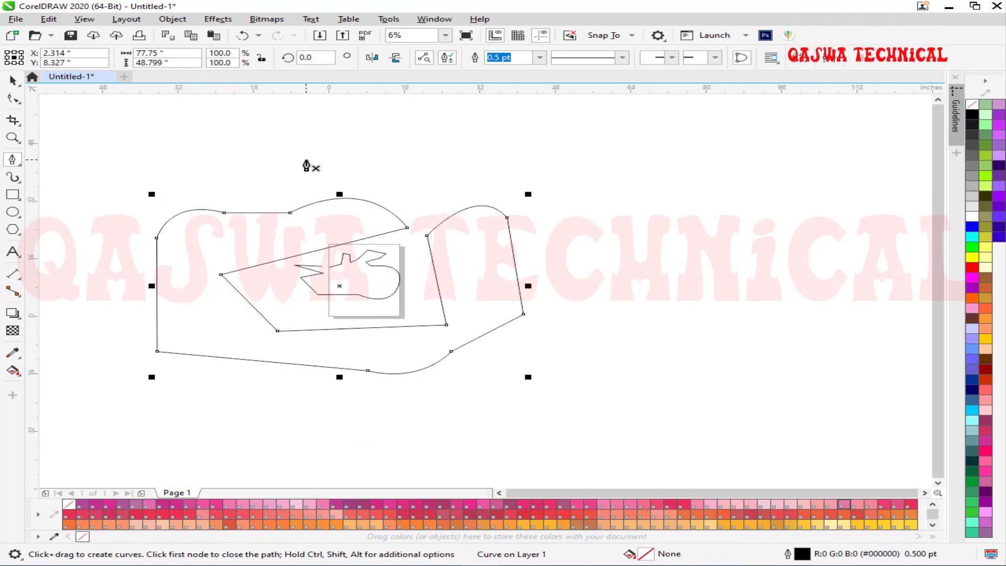
left_click(499, 142)
left_click(621, 120)
left_click(727, 201)
left_click(622, 262)
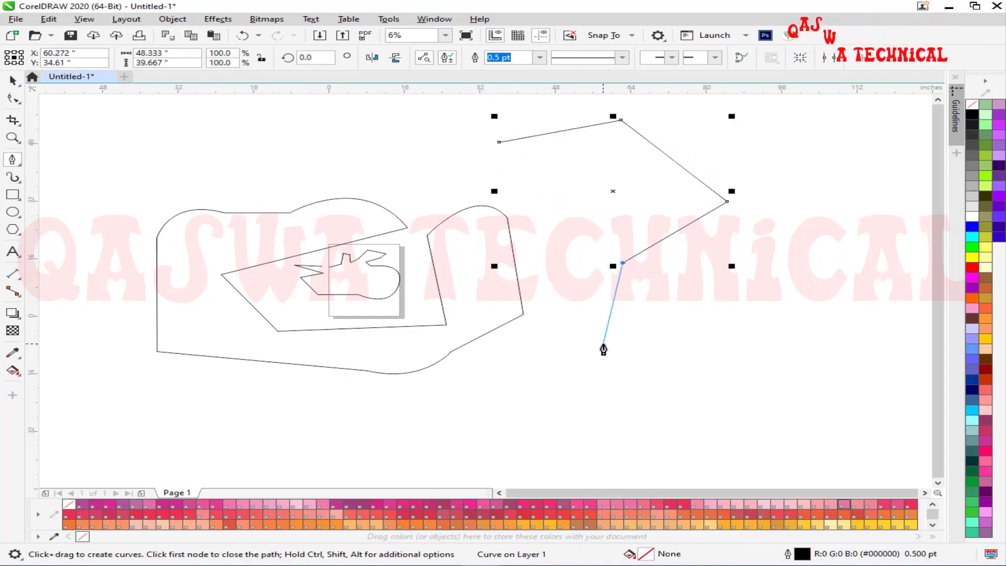
double_click(622, 263)
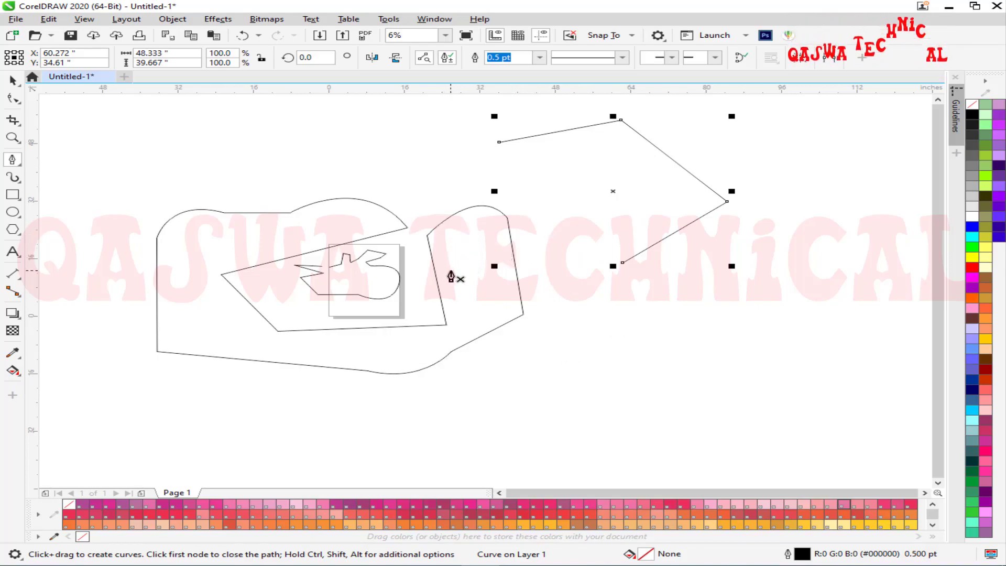
Draw an open three-sided Pen path inside the large shape's right arch, about 10.5 by 11.5 inches
left_click_drag(451, 270, 450, 250)
left_click(449, 231)
left_click(496, 229)
double_click(499, 270)
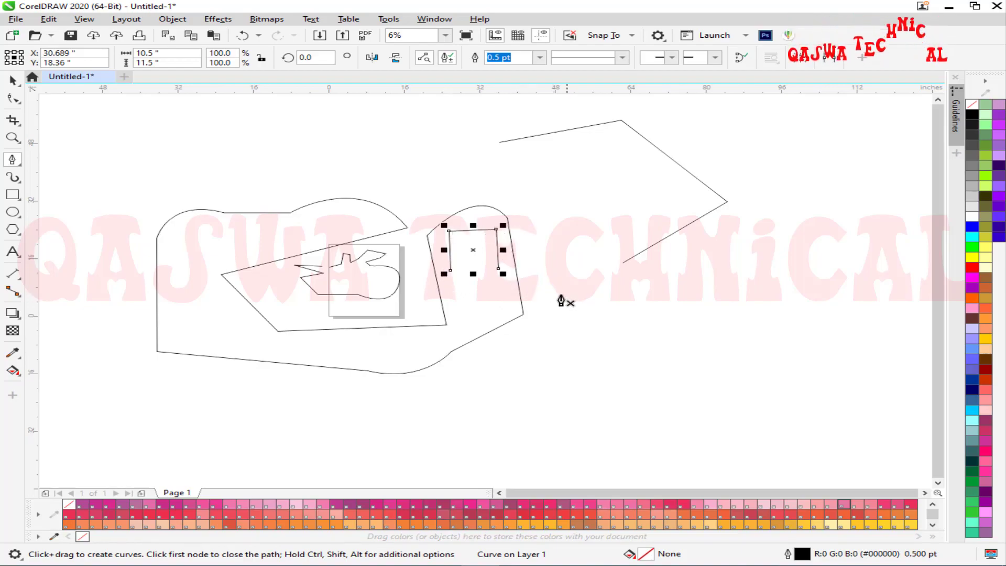
Select and delete all the drawn paths
key("space")
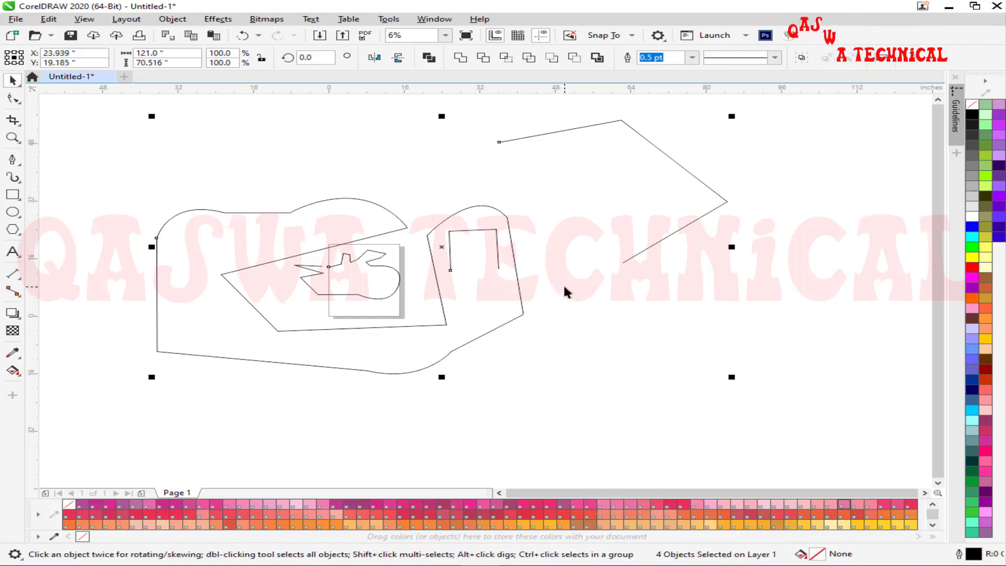
key("Delete")
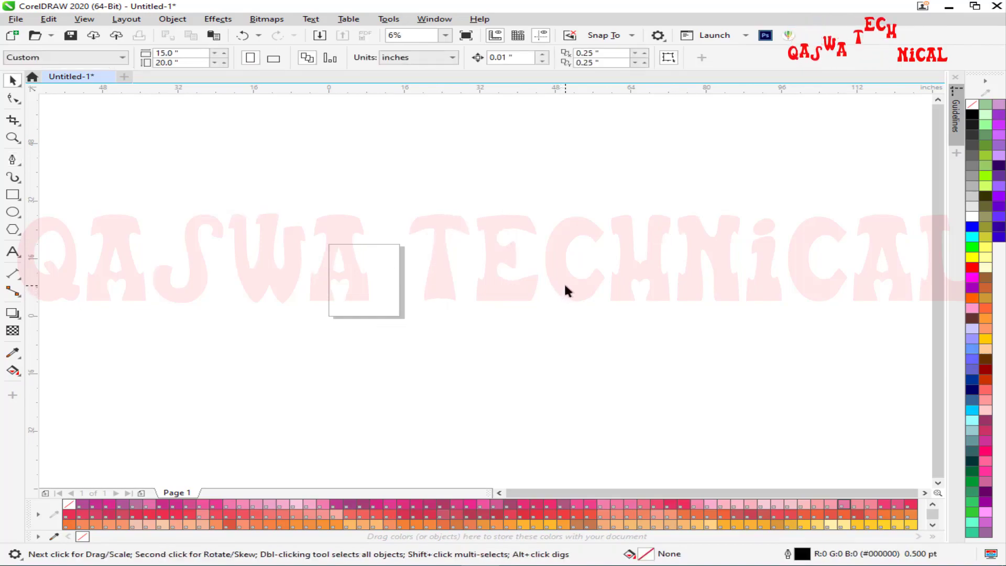
Draw an open inverted-V Pen path at the page's upper left, about 3.8 by 4.4 inches
left_click(13, 159)
key("shift+F4")
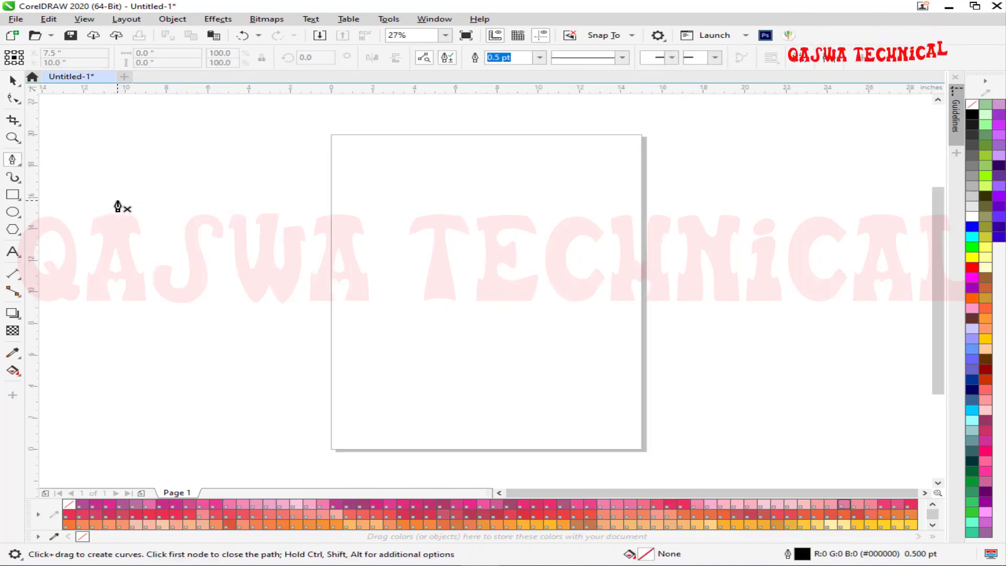
left_click(326, 245)
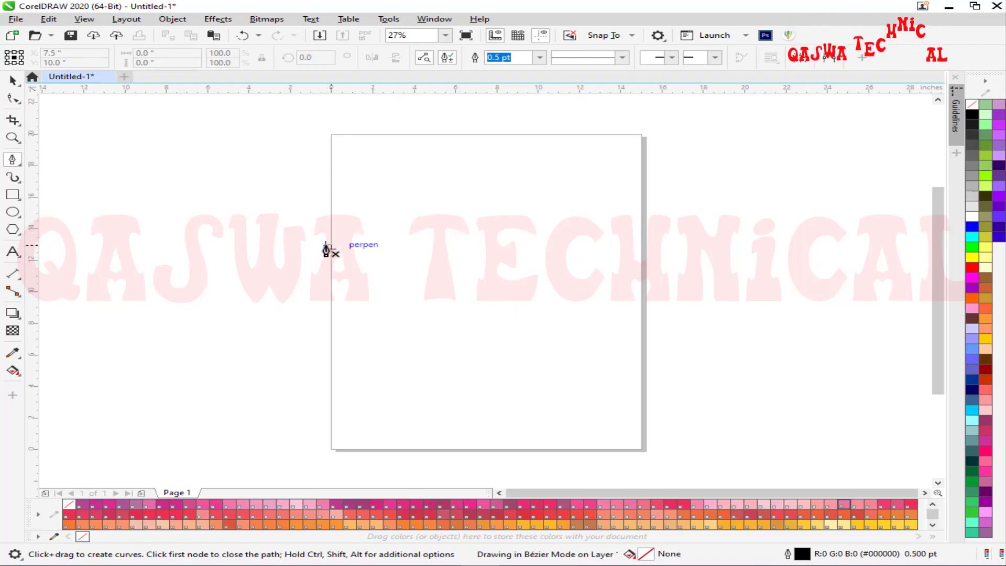
left_click(363, 180)
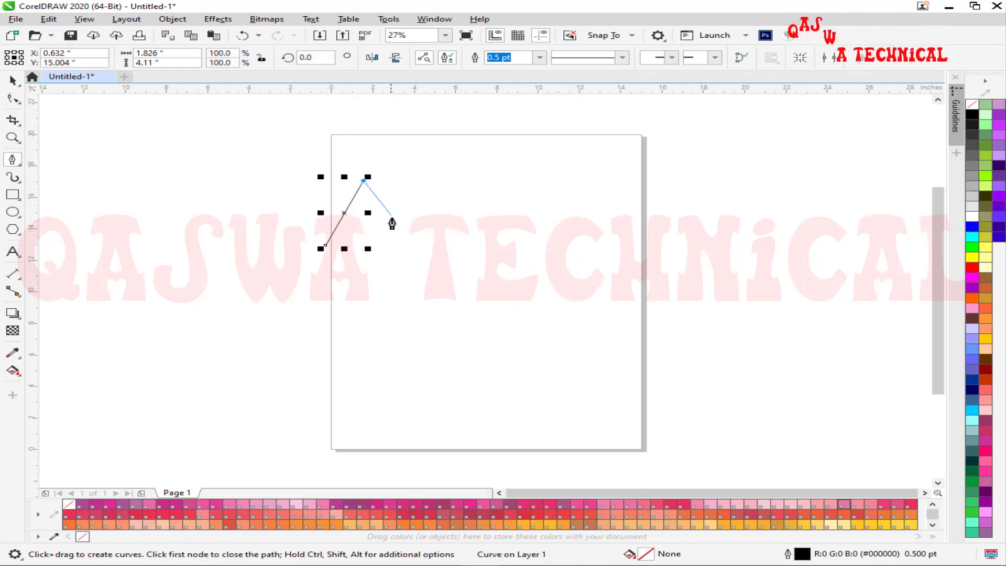
left_click(404, 250)
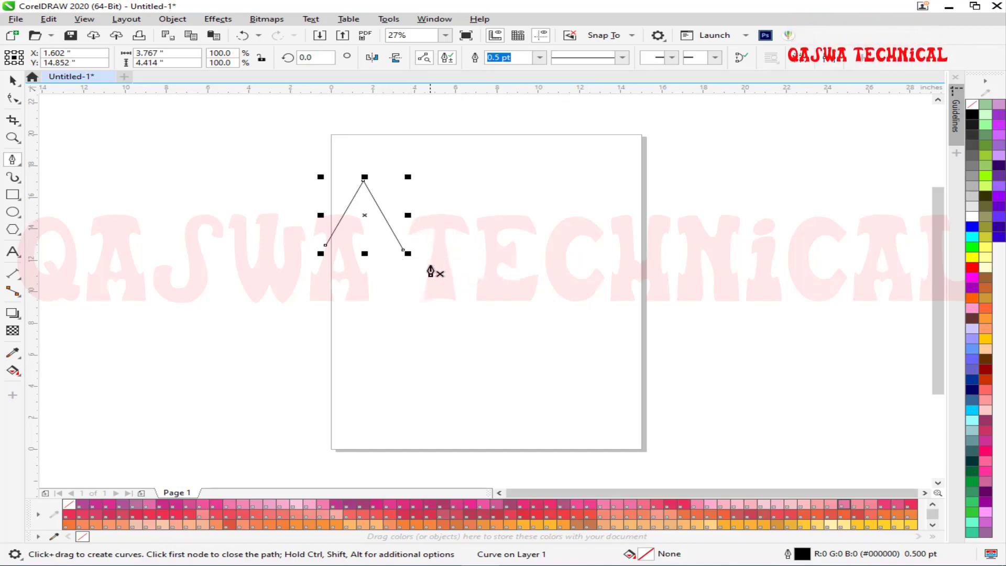
Draw a second inverted V below the first and extend it with a larger peak, about 12.3 by 8.1 inches overall
left_click(326, 347)
left_click(372, 285)
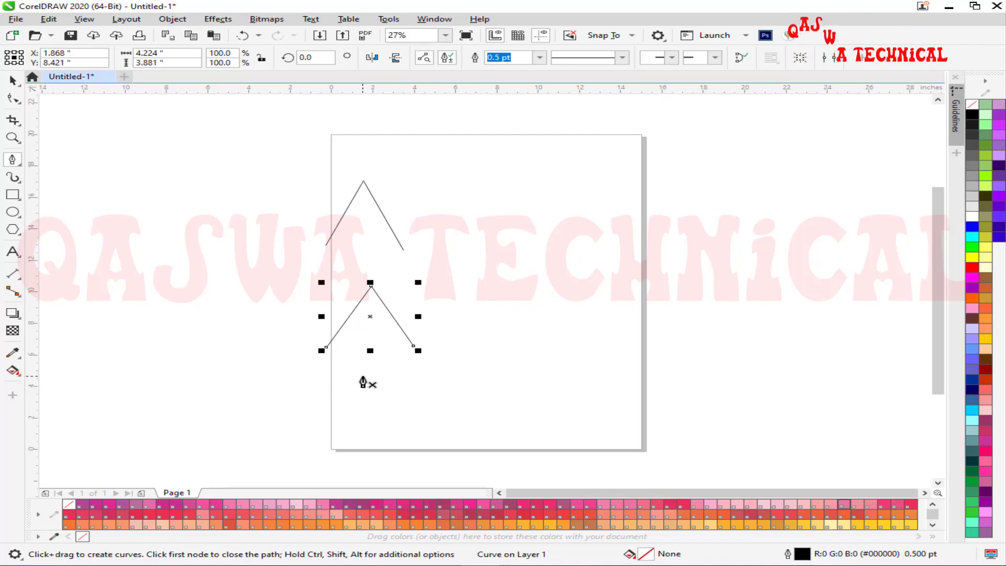
left_click(414, 347)
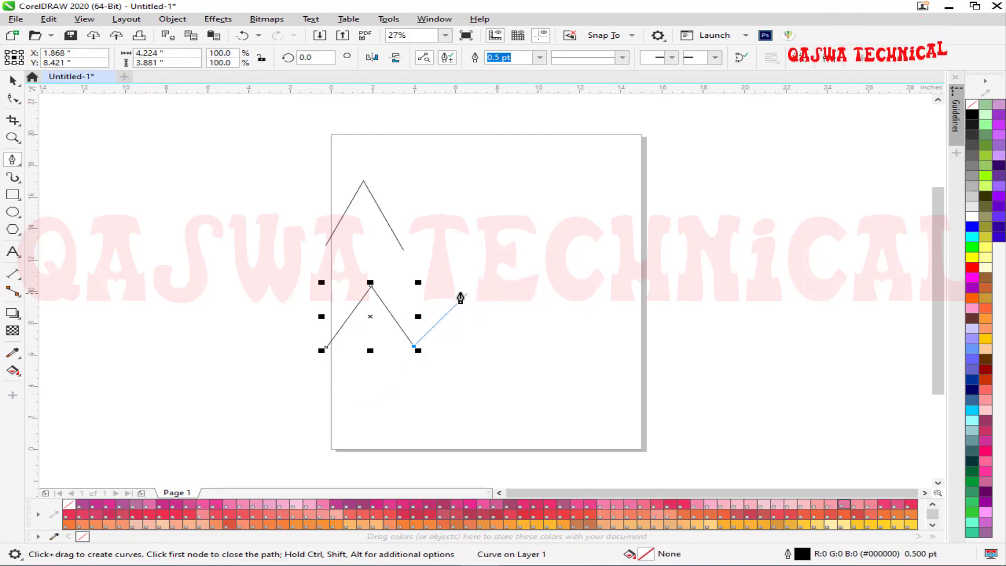
left_click(500, 221)
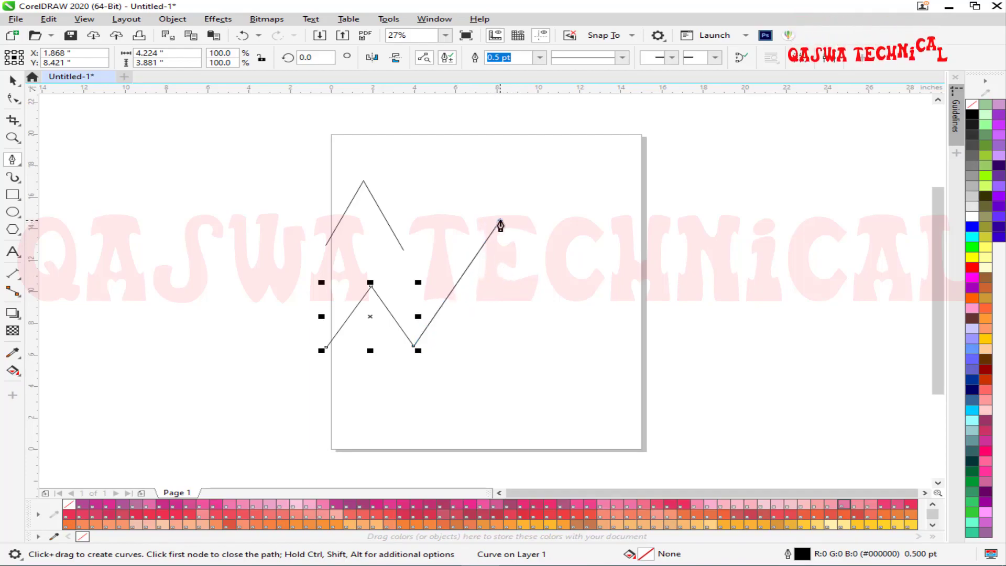
left_click(580, 343)
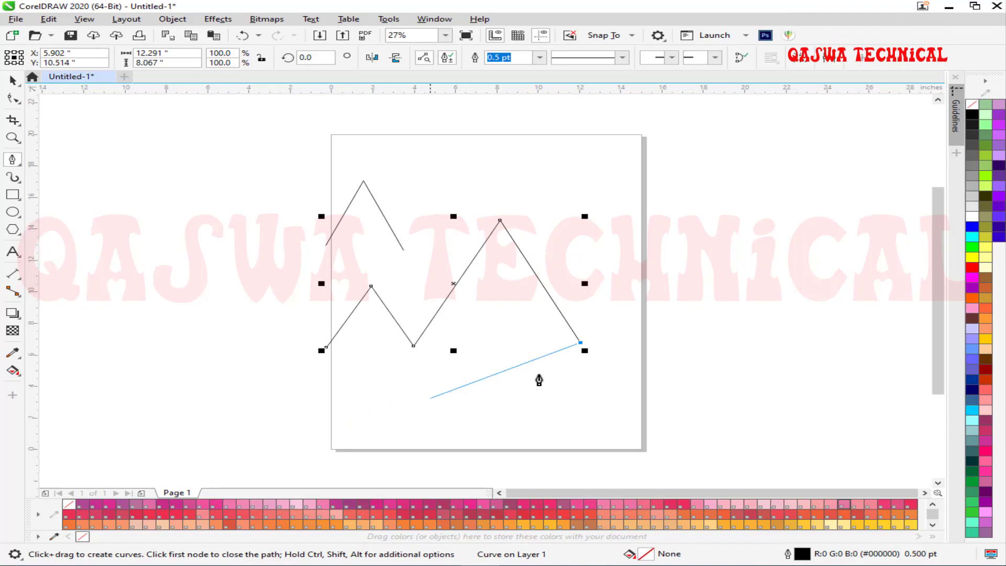
double_click(580, 347)
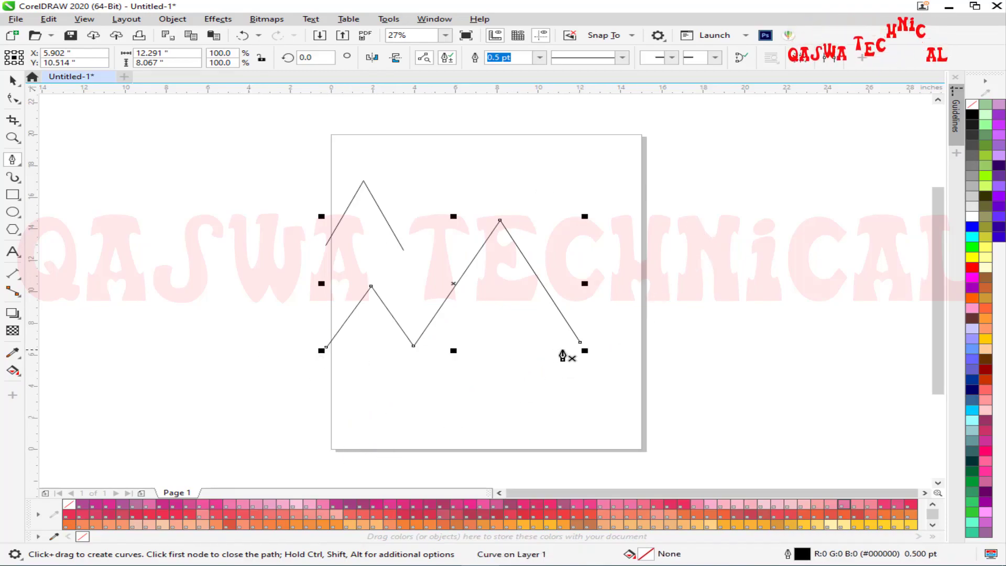
Remove the zigzag's valley node and close the path through a new lower point, about 12.3 by 11.1 inches overall
left_click(580, 343)
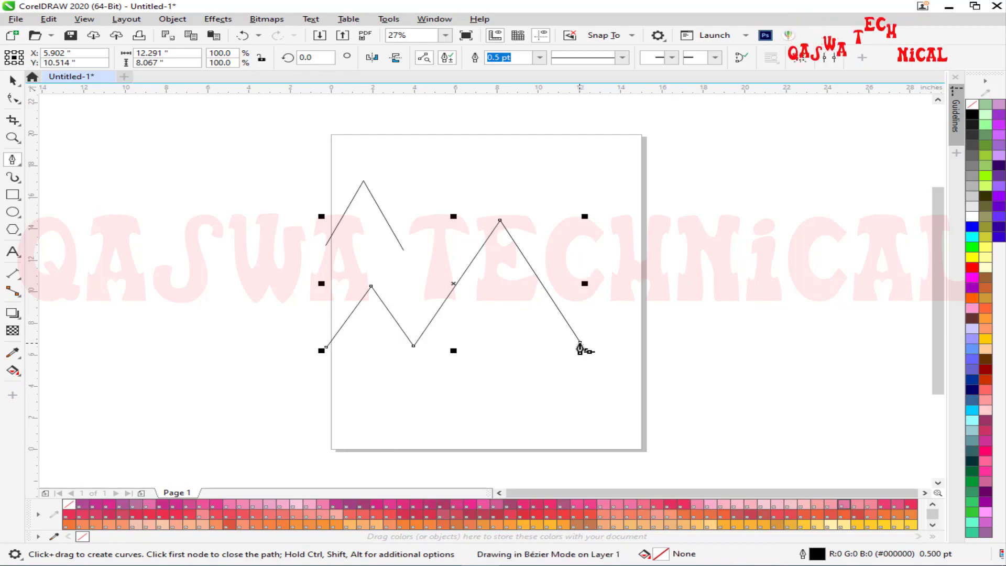
left_click(413, 346)
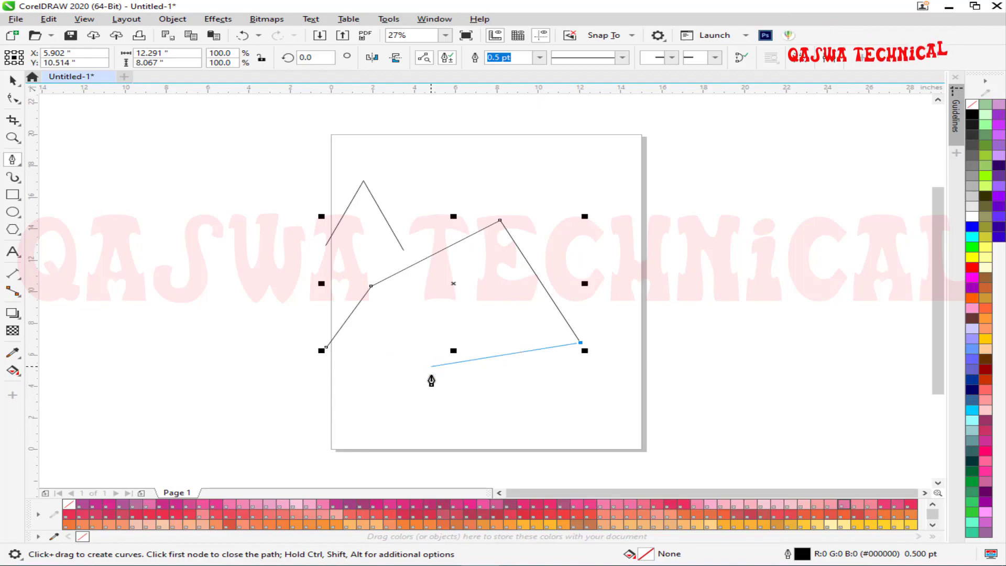
left_click(427, 395)
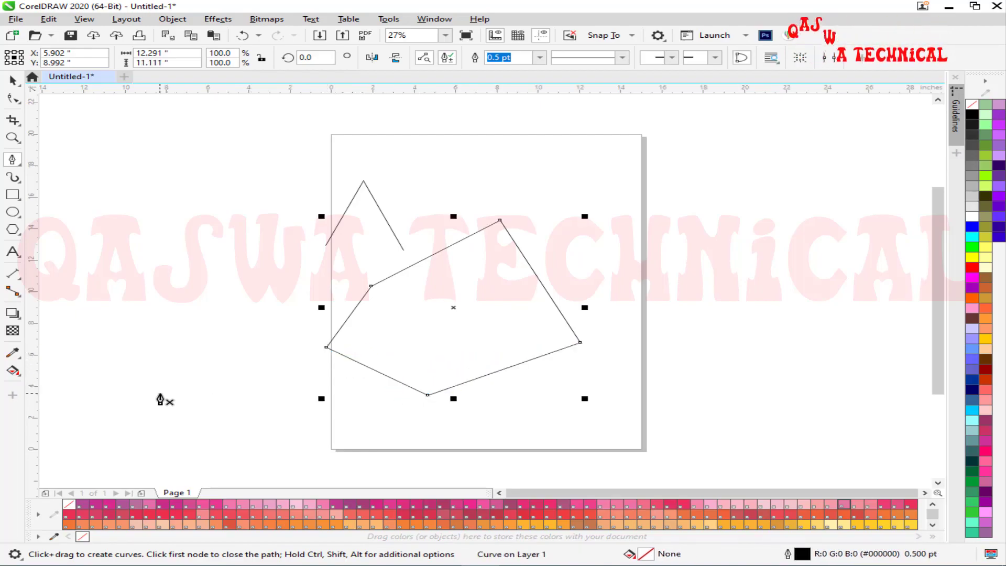
Start a wavy Pen path of three curves running from left of the page to beyond its right edge, about 30.4 inches wide
left_click(119, 289)
left_click_drag(304, 280, 424, 374)
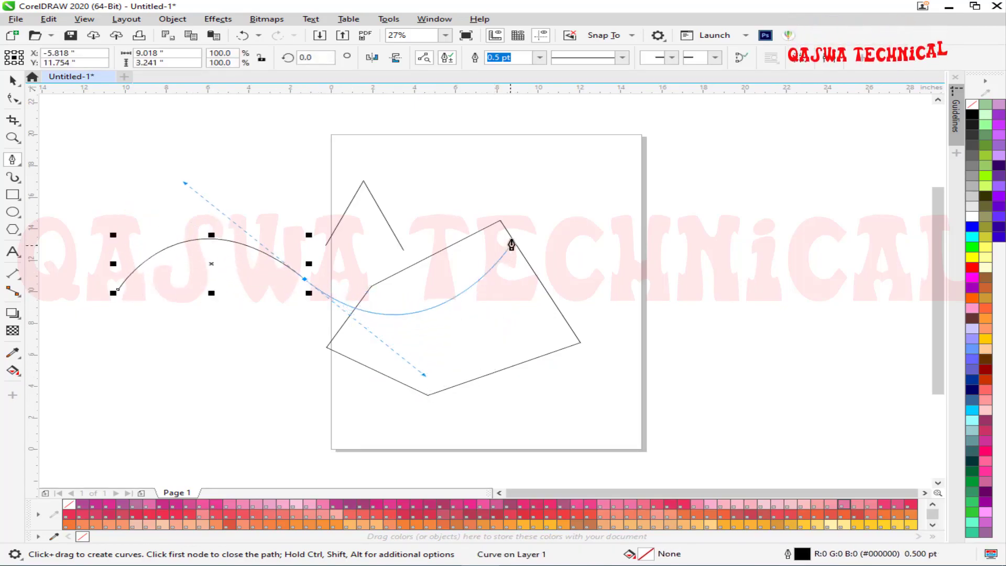
left_click(514, 206)
left_click_drag(746, 216, 801, 308)
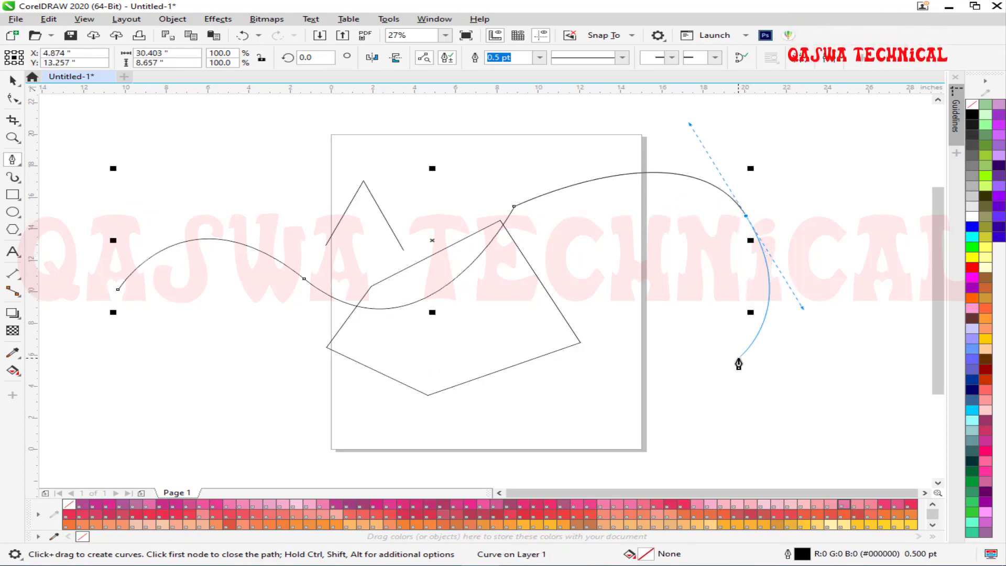
Retract the last node's outgoing handle and close the wavy path with straight zigzag segments, about 30.4 by 14.2 inches overall
left_click(746, 216)
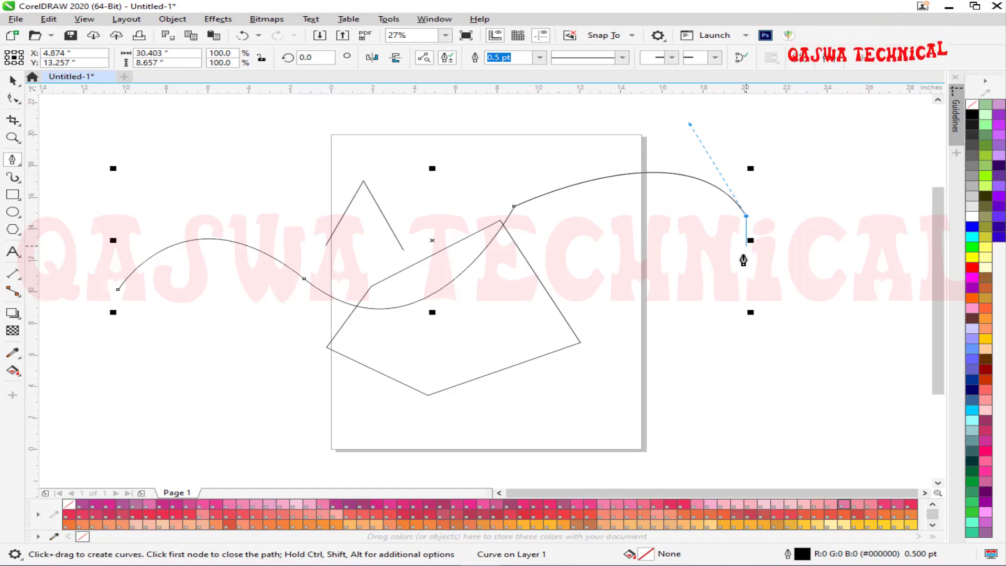
left_click(721, 365)
left_click(539, 240)
left_click(503, 395)
left_click(246, 345)
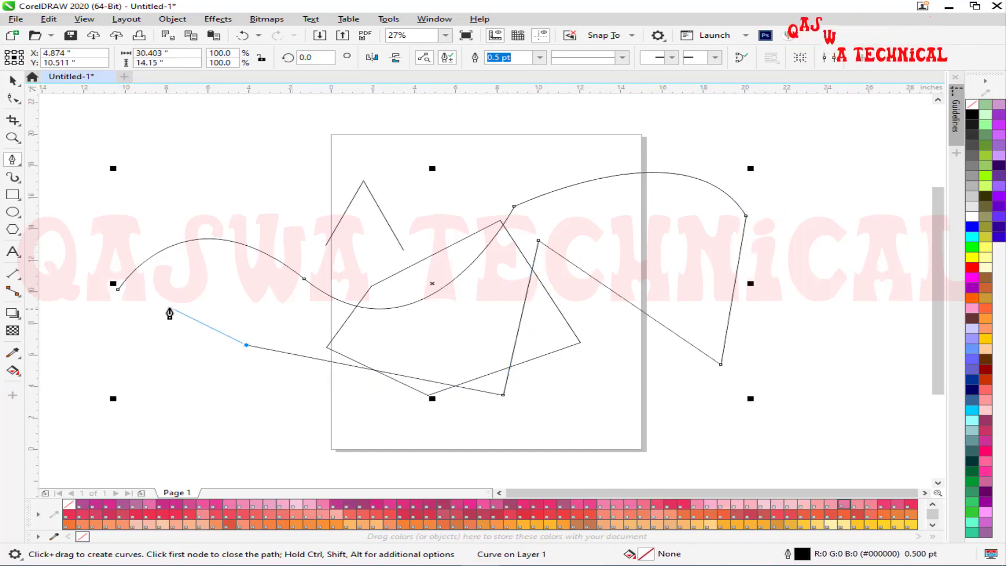
left_click(118, 290)
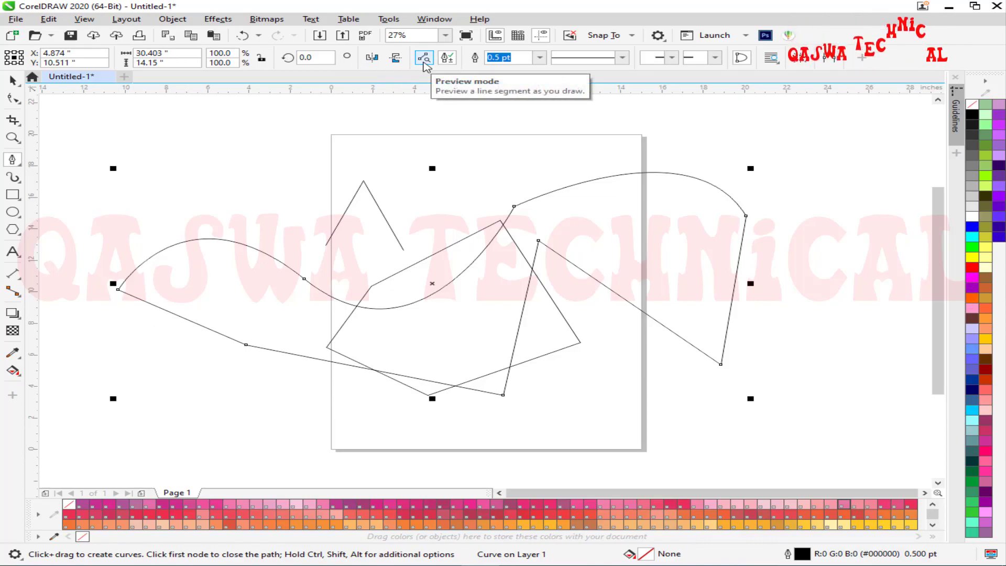
With preview mode off, draw a large open curved Pen path below the page, about 80.2 by 53.3 inches
scroll(310, 189, "down", 3)
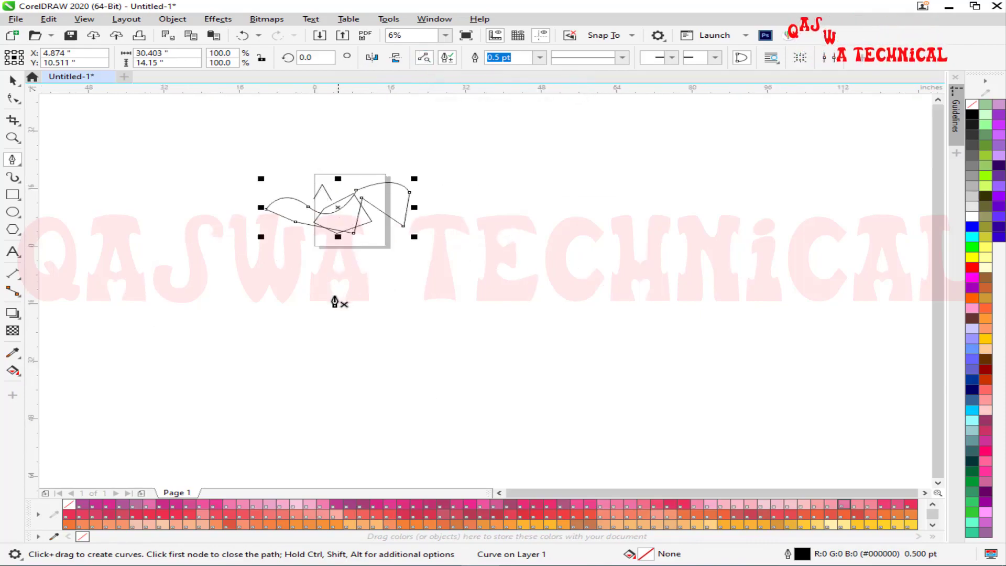
left_click(308, 292)
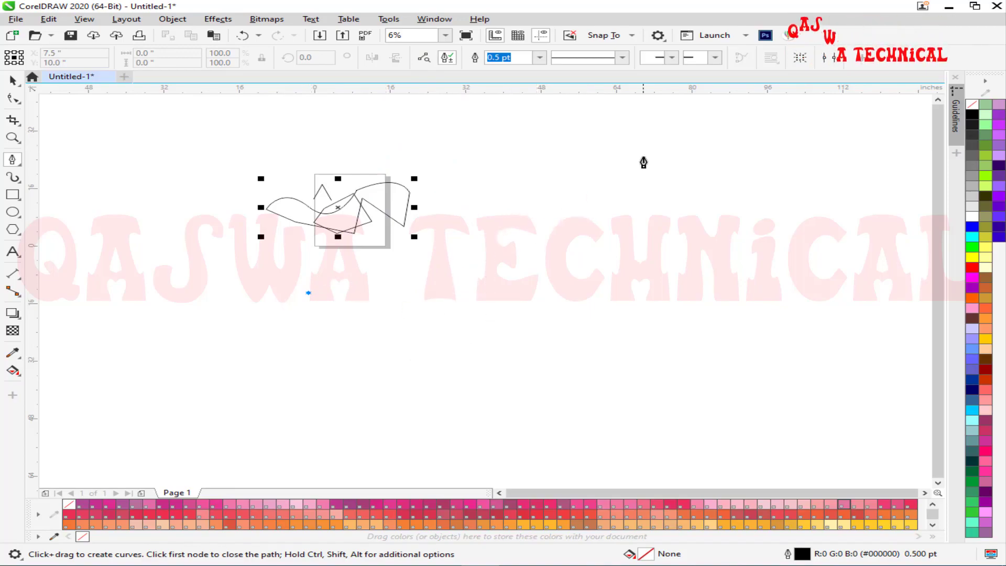
left_click_drag(565, 276, 681, 327)
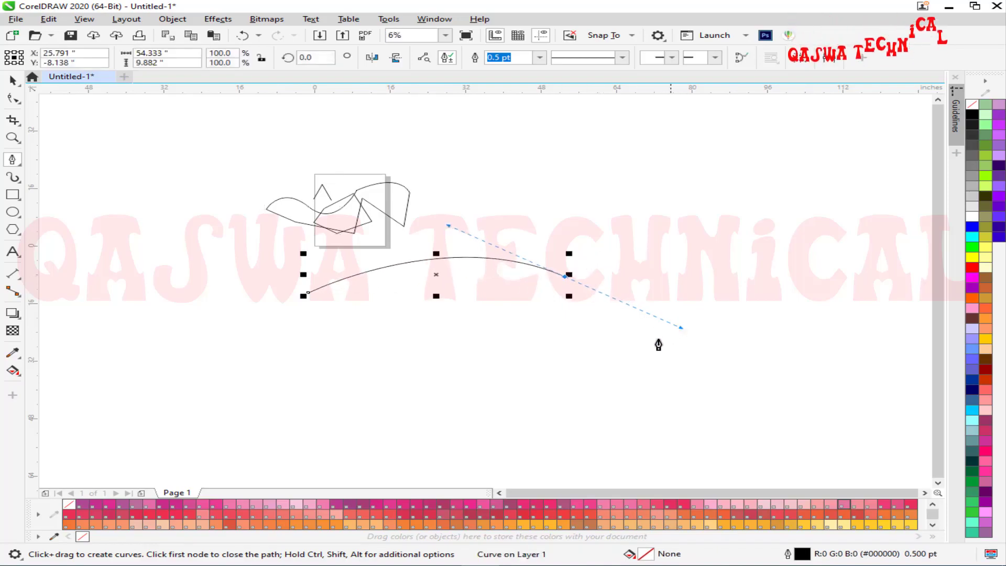
left_click(504, 426)
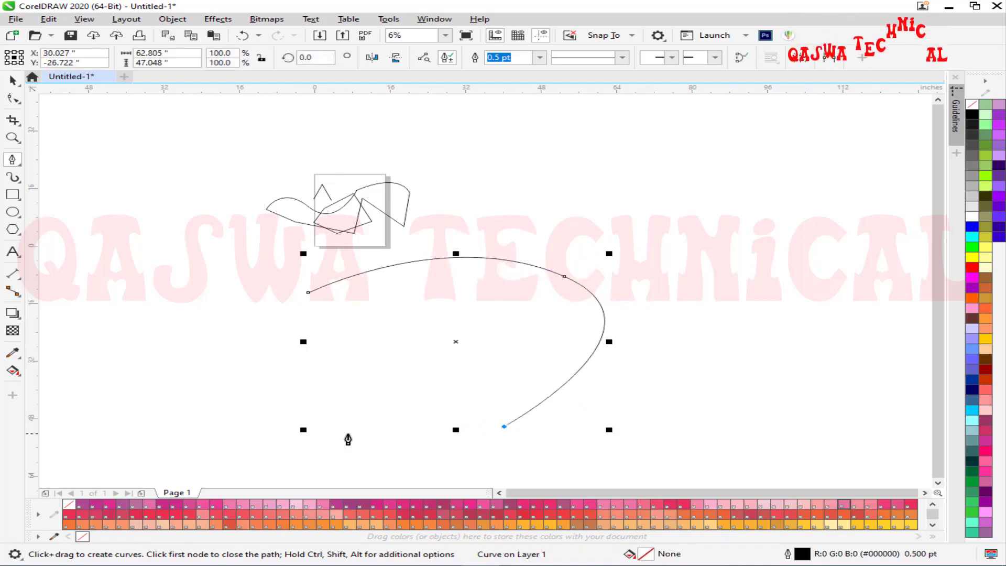
left_click_drag(270, 408, 175, 330)
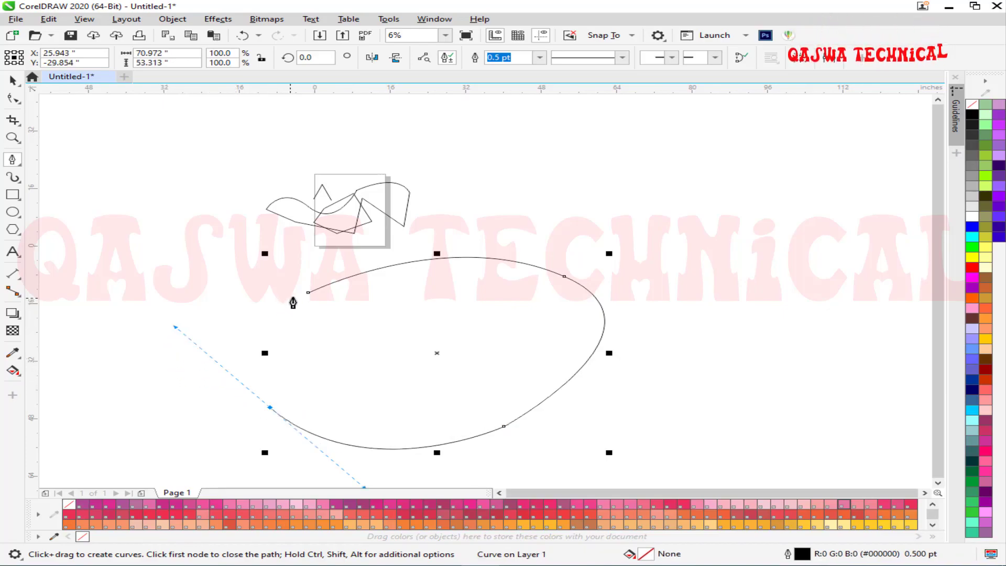
left_click(265, 295)
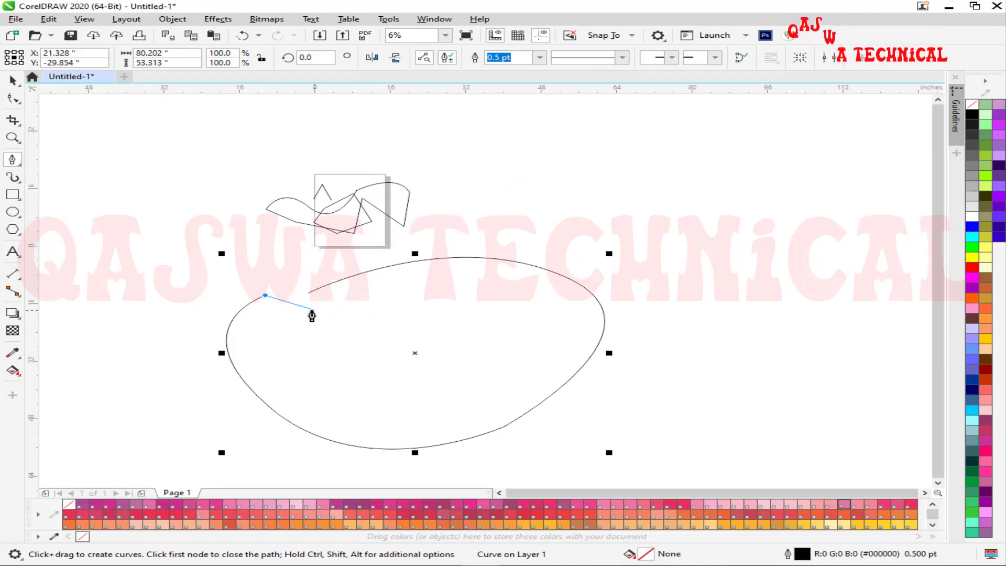
left_click(265, 296)
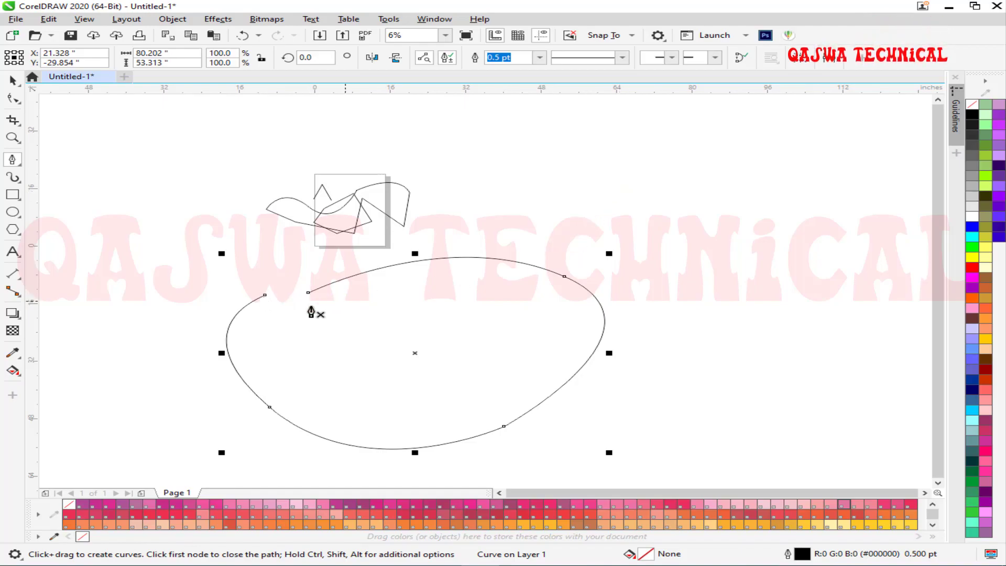
With preview mode on, draw a closed four-sided Pen shape to the right of the page, about 53.5 by 45 inches
left_click(498, 162)
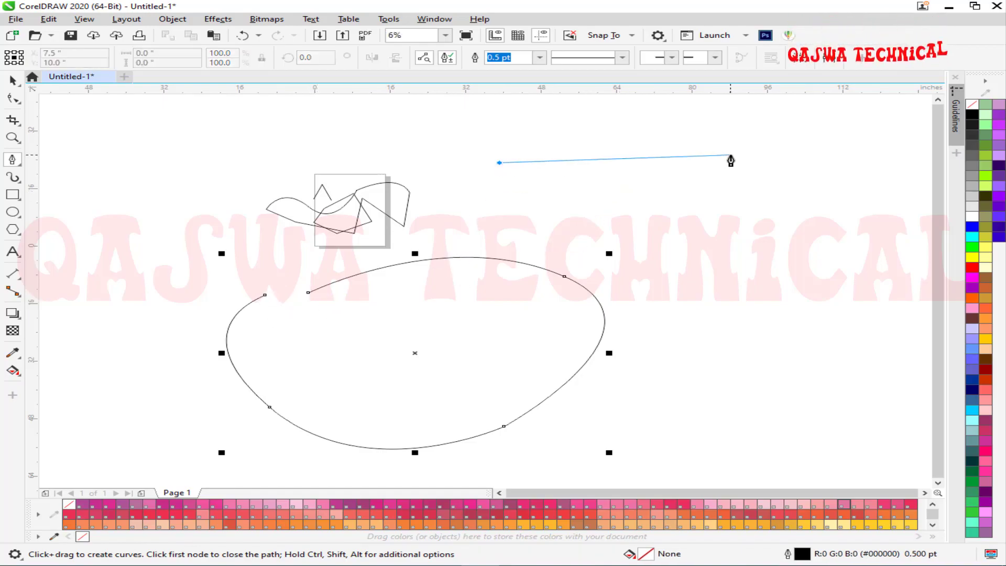
left_click(734, 155)
left_click(751, 298)
left_click(529, 317)
left_click(499, 163)
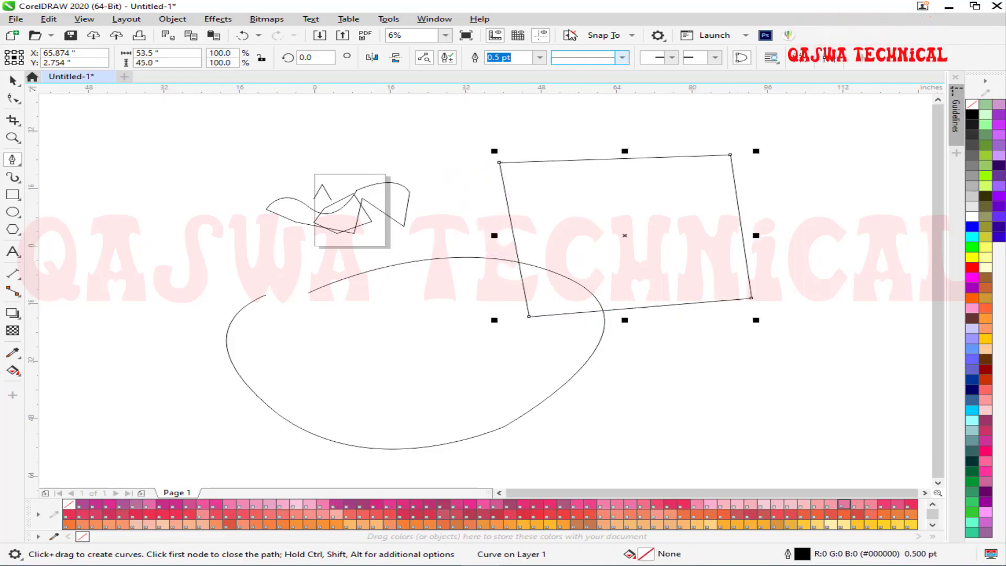
Undo the last change to the large open curve with the Pen tool active, and add a node on its left and lower-right sides
key("ctrl+z")
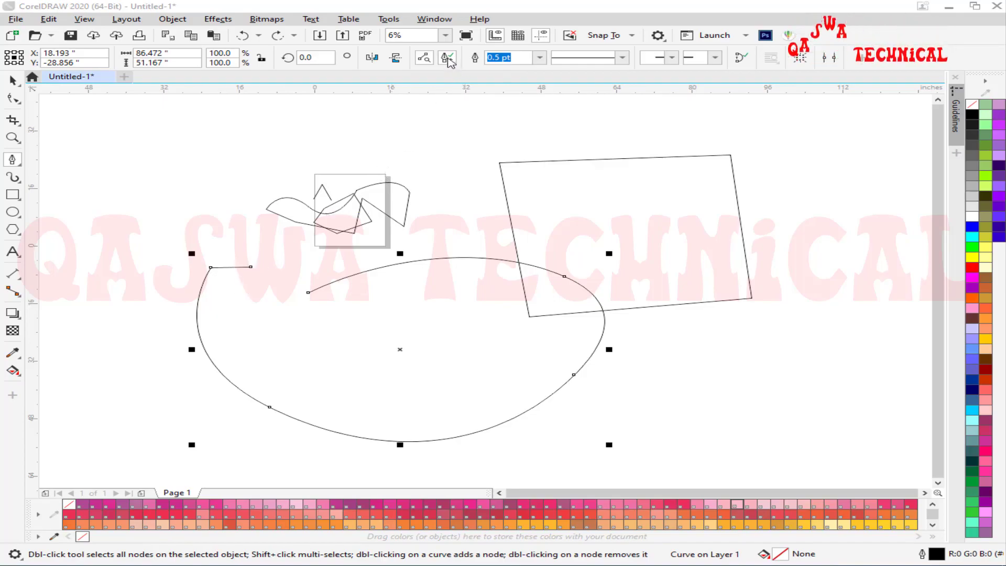
left_click(17, 161)
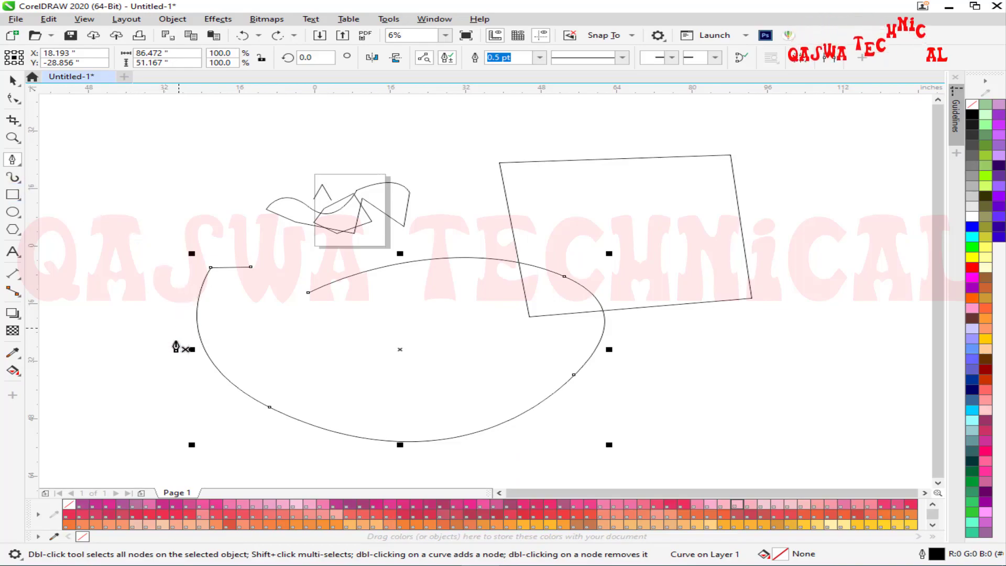
left_click(207, 357)
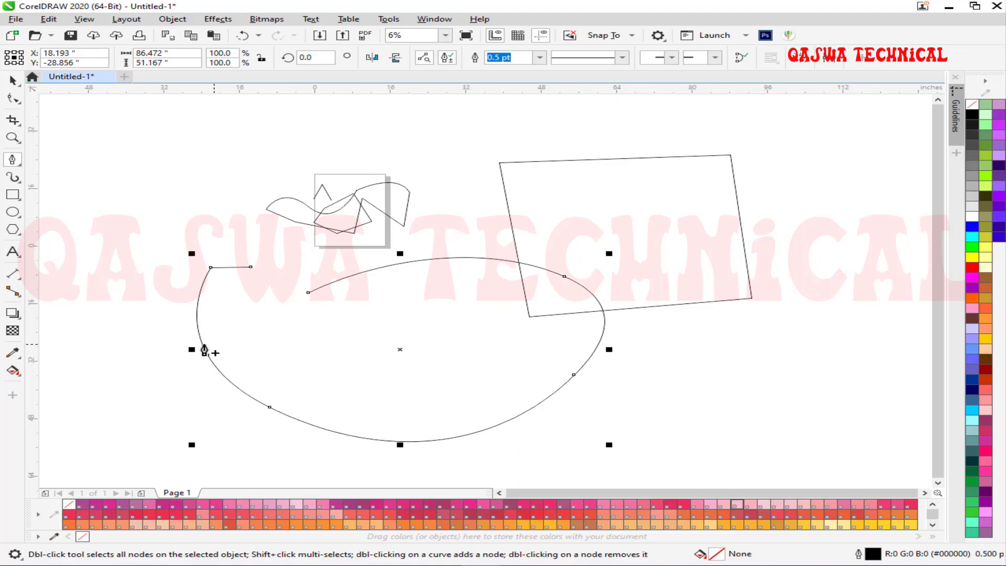
left_click(506, 422)
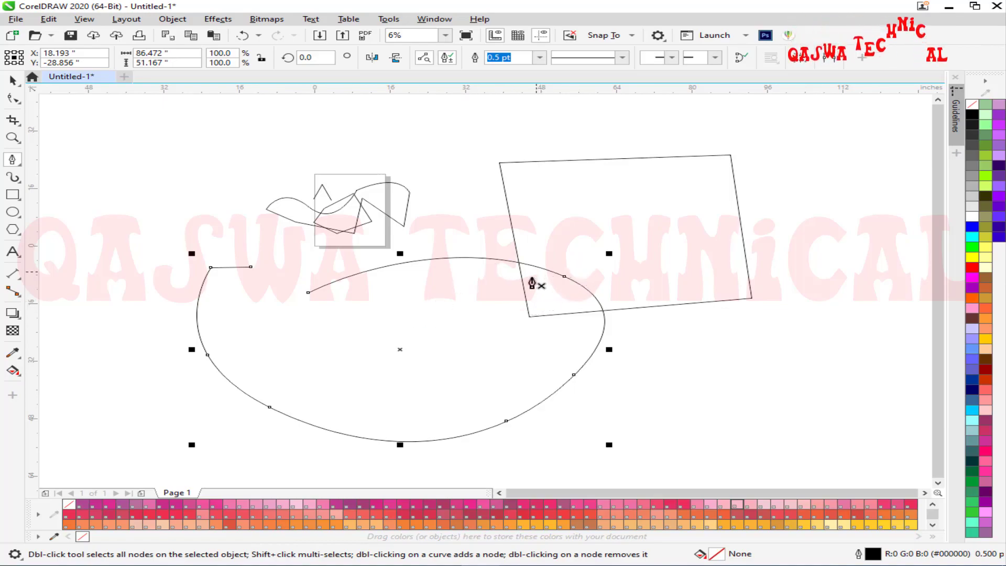
Remove the five nodes along the curved part of the large open path and add three new nodes along its lower edge
double_click(563, 277)
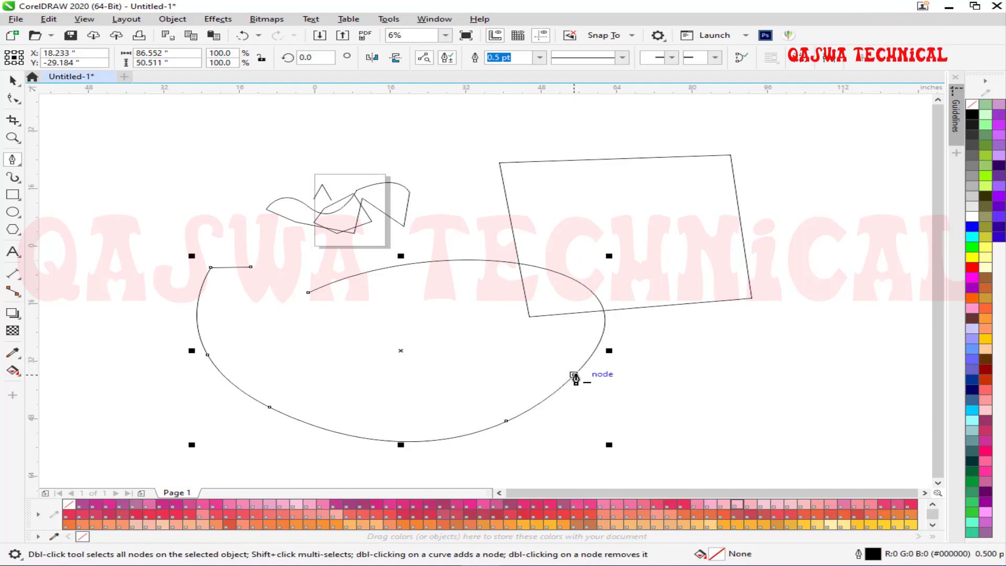
double_click(507, 421)
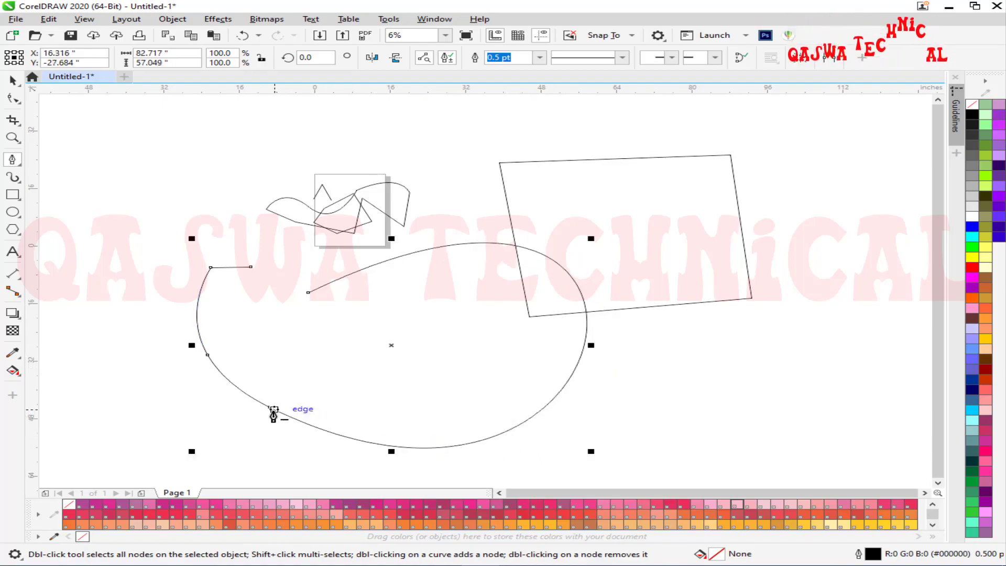
double_click(269, 407)
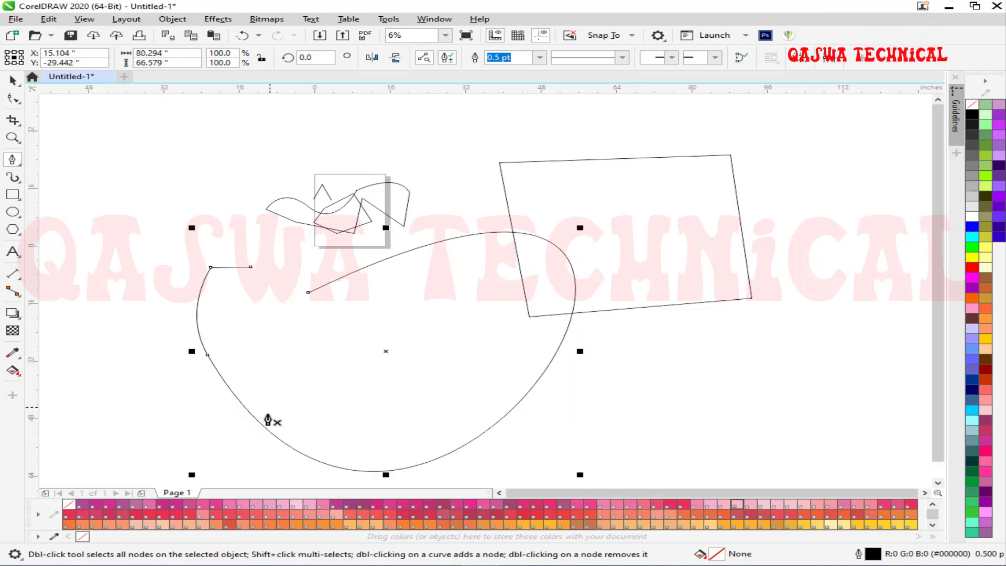
double_click(209, 356)
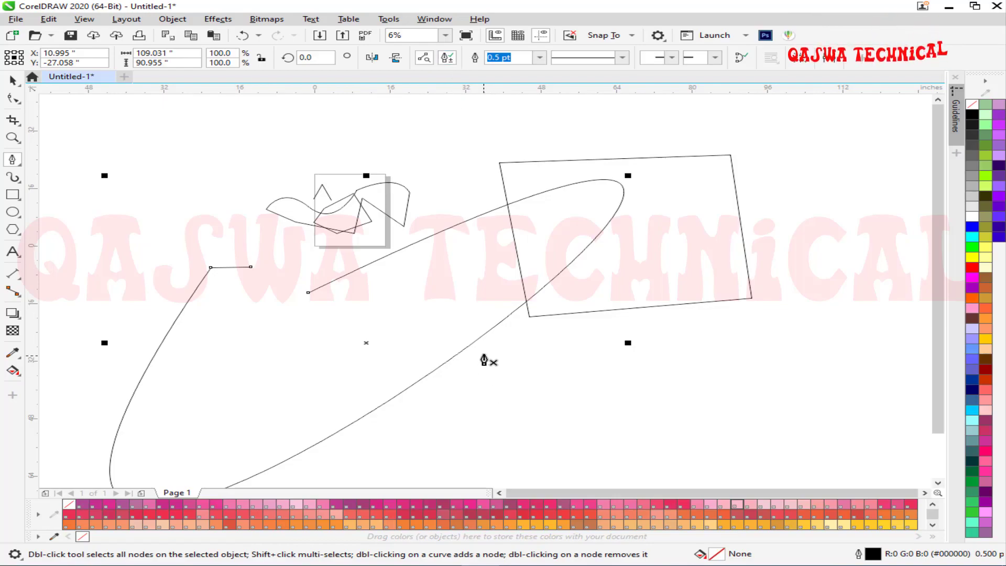
double_click(483, 335)
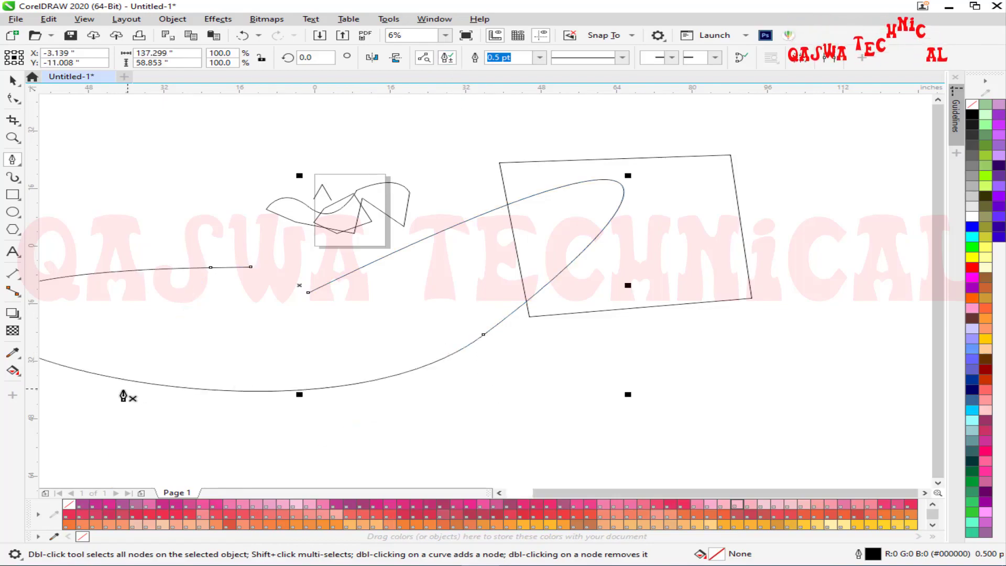
double_click(189, 389)
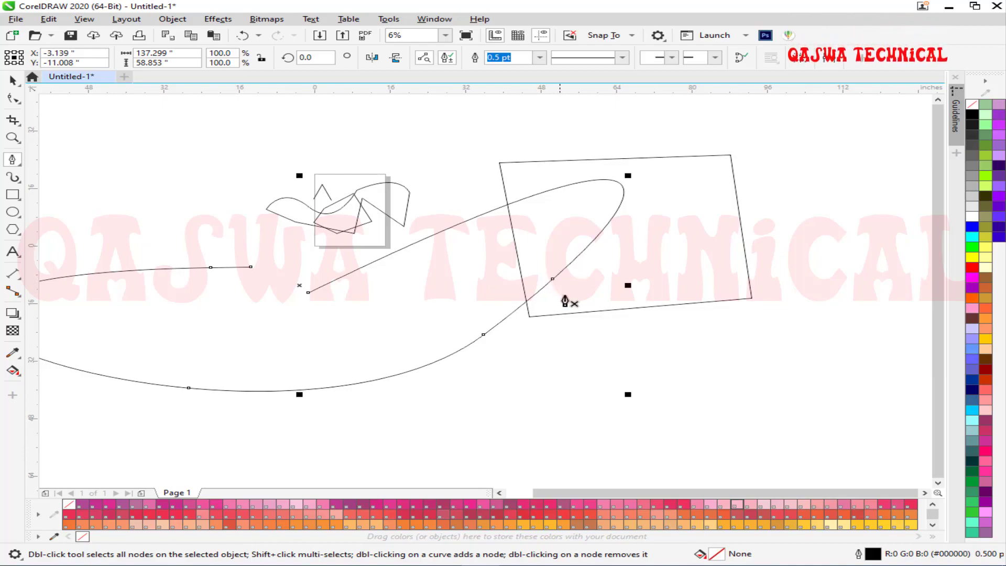
Draw an open Pen path of two curves running from right of the four-sided shape to the page's lower edge, about 112.4 by 43.2 inches
left_click(837, 176)
left_click(768, 320)
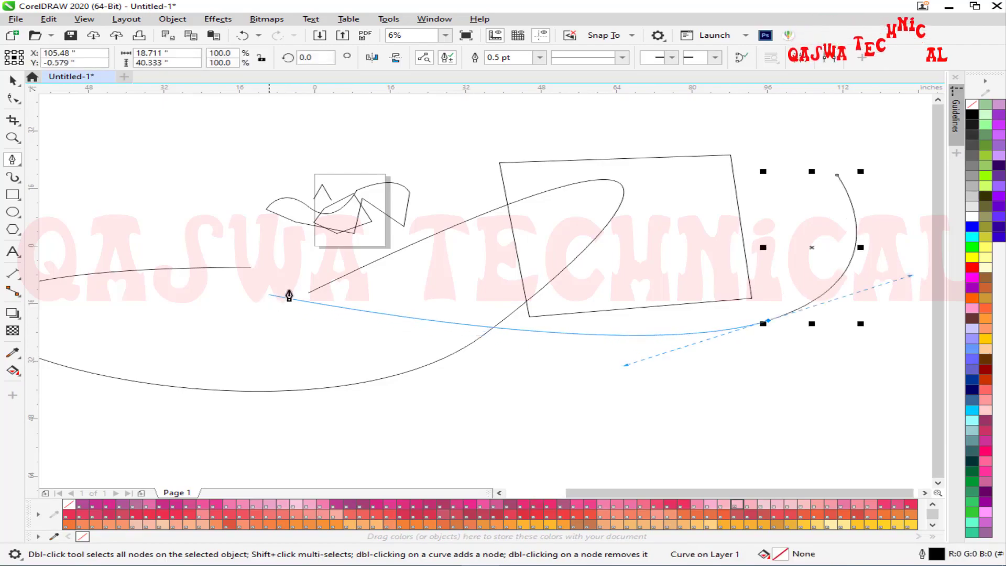
left_click_drag(327, 251, 529, 103)
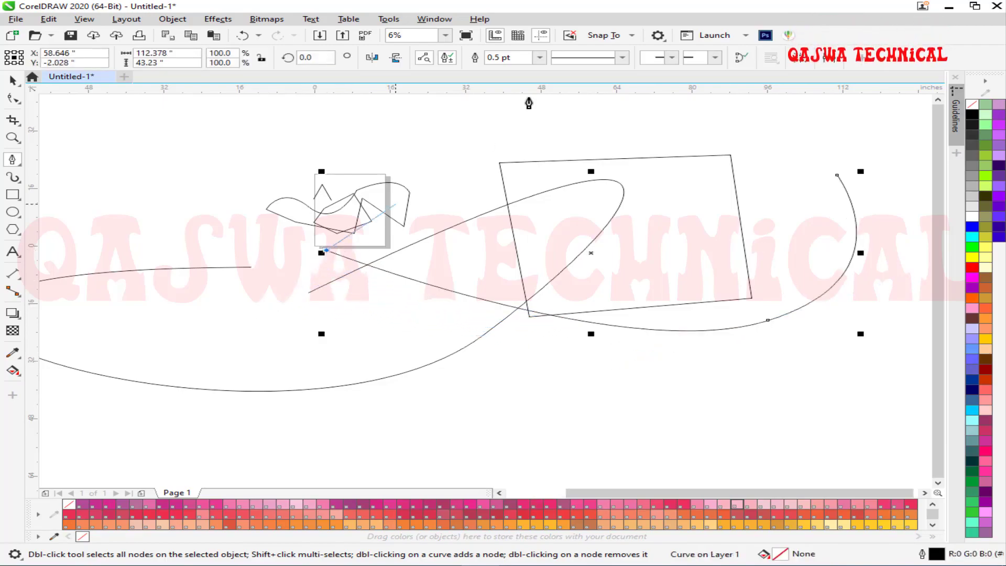
Look through the line style choices and the start and end arrowhead choices for the path being drawn
left_click(622, 58)
left_click(673, 57)
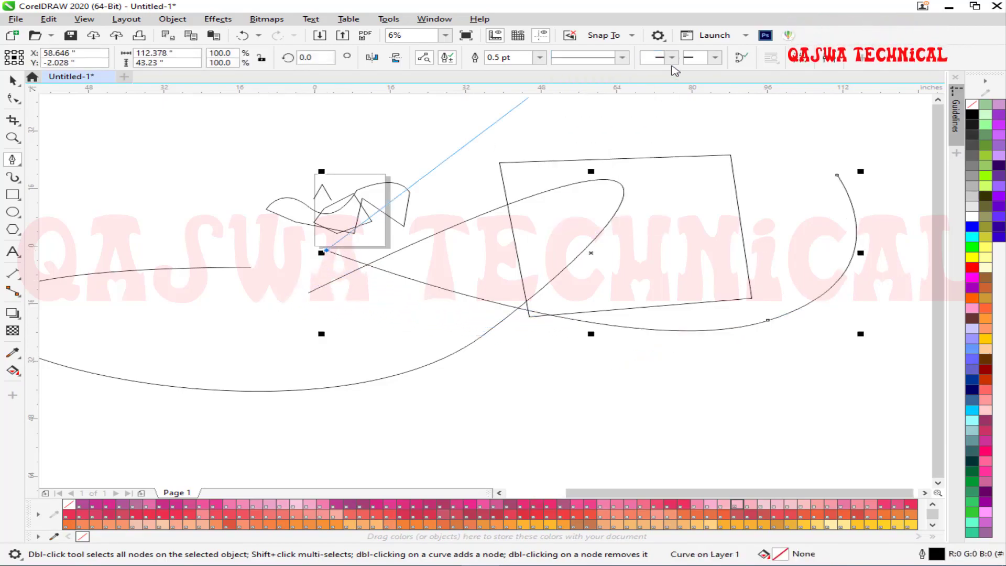
left_click(672, 58)
left_click(714, 59)
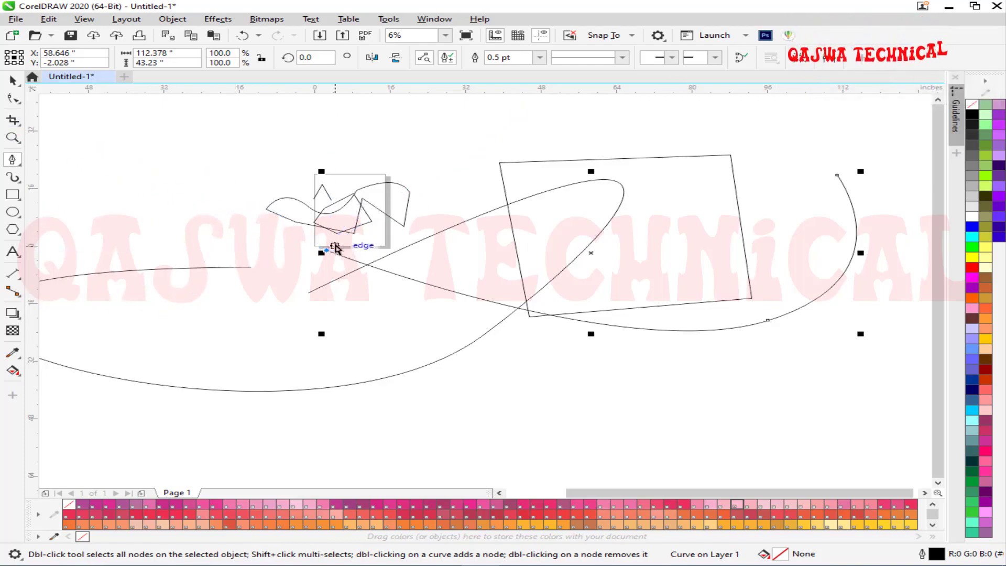
Delete all the drawn paths from the drawing area
key("space")
key("Delete")
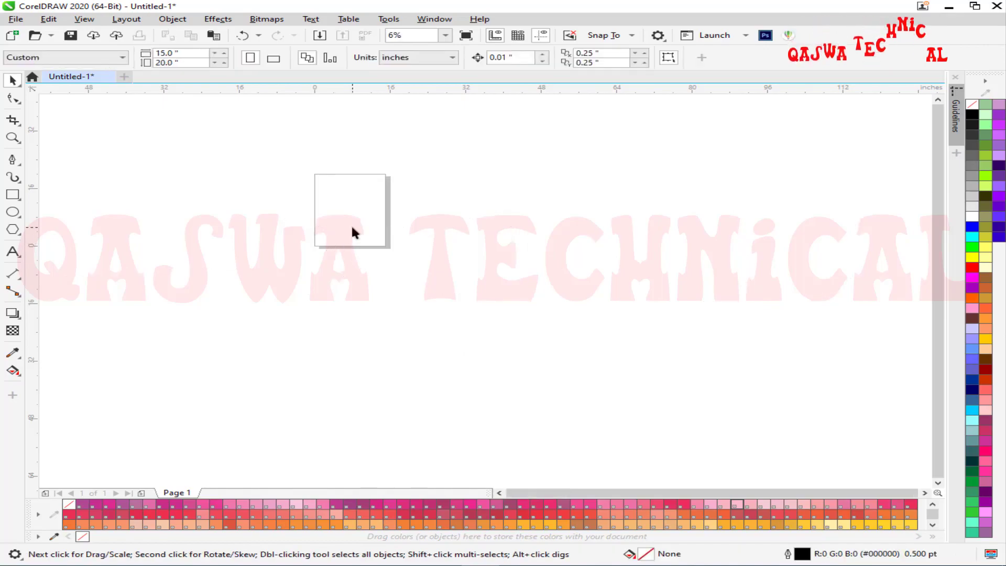
Draw an open Pen path of one curve and one straight segment, retracting the handle between them, about 17.5 by 5.3 inches
key("shift+F4")
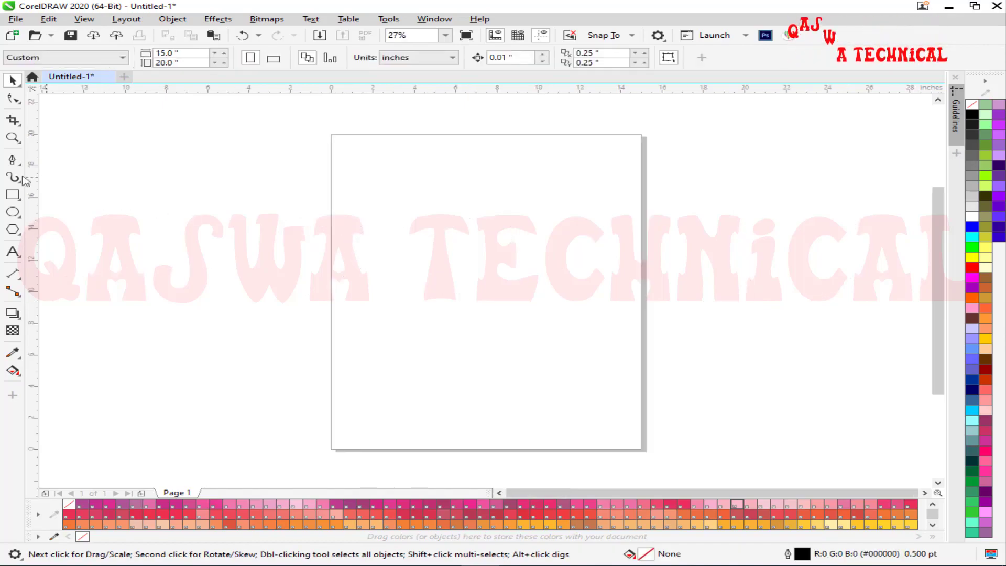
left_click(10, 161)
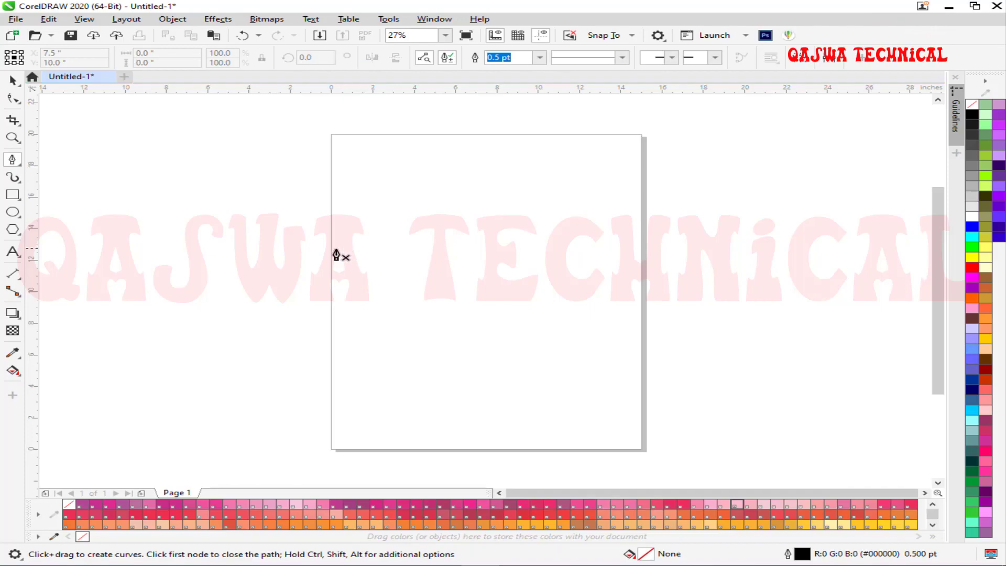
left_click(336, 249)
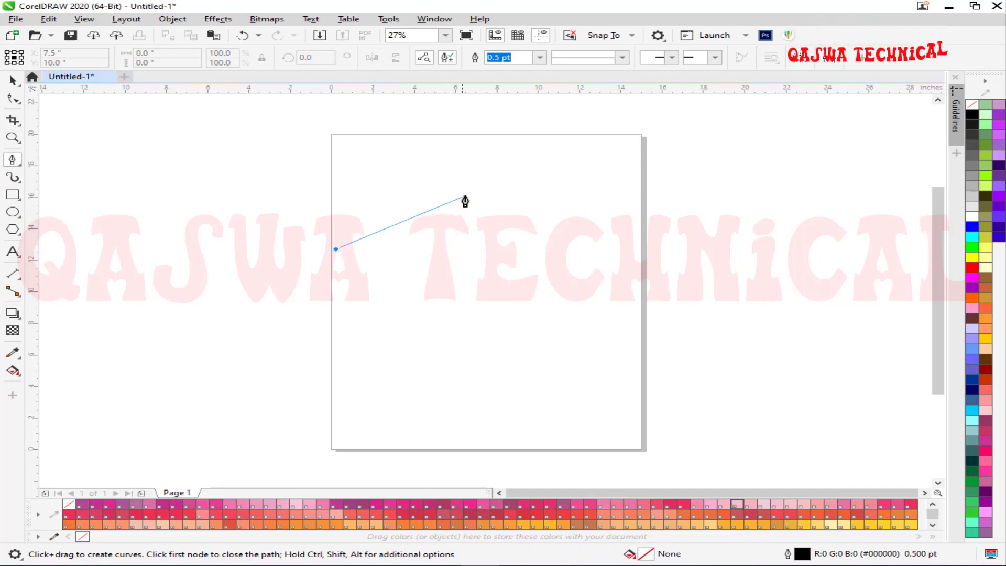
left_click_drag(476, 195, 589, 228)
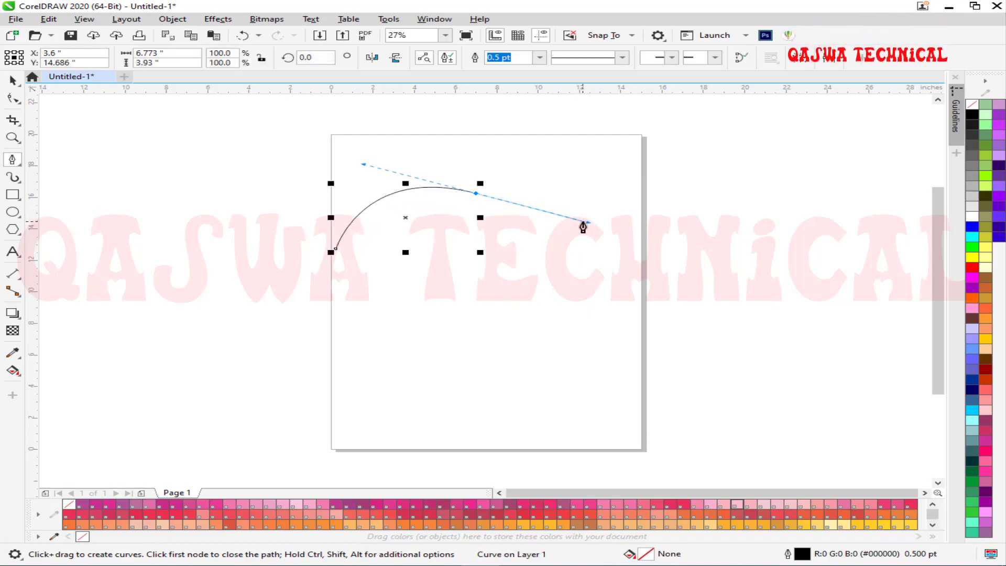
left_click(476, 195)
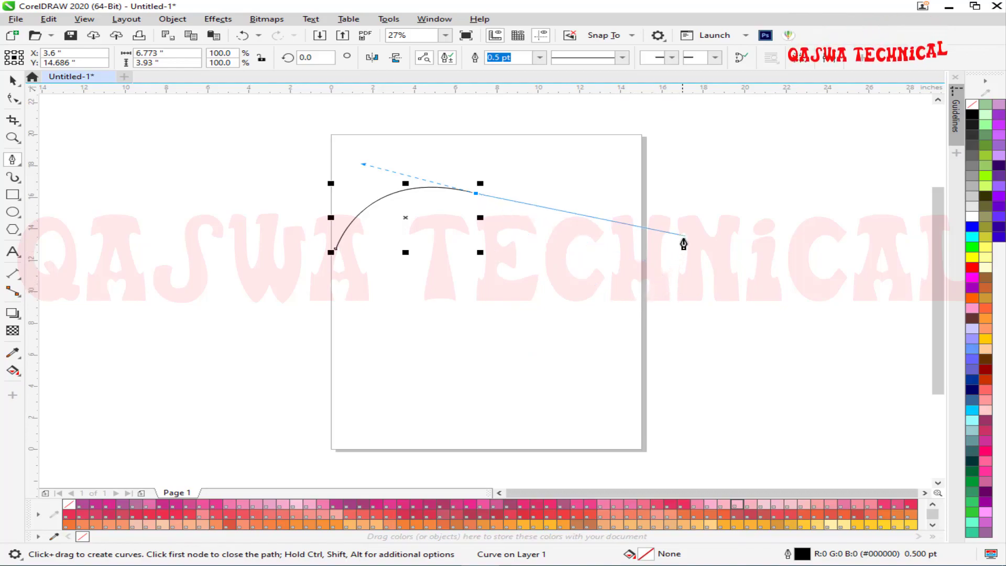
left_click(697, 166)
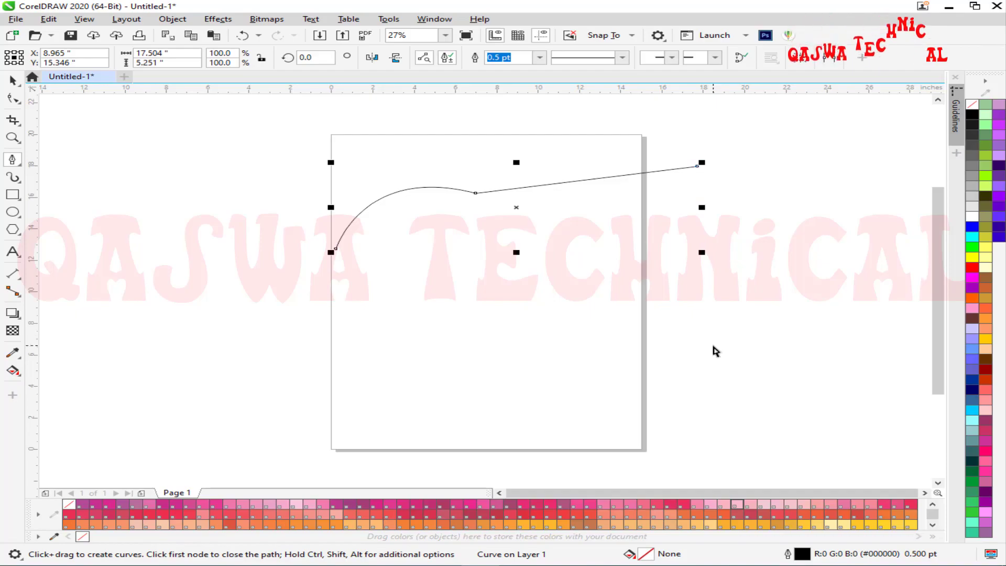
key("Escape")
Resume the path from its right end node and close it with three curves and two straight segments, about 25.8 by 12.4 inches overall
left_click(697, 166)
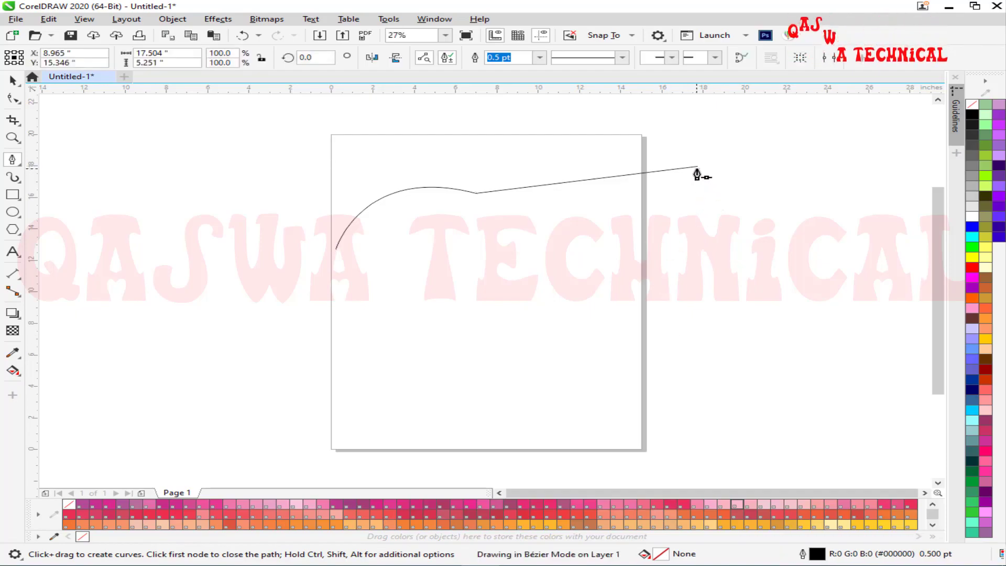
left_click(627, 342)
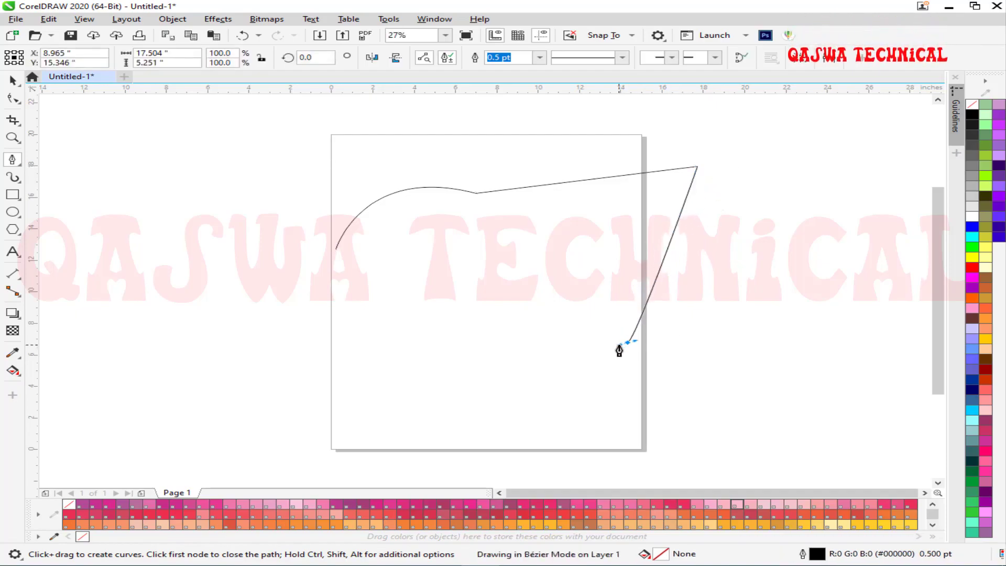
left_click_drag(619, 349, 425, 352)
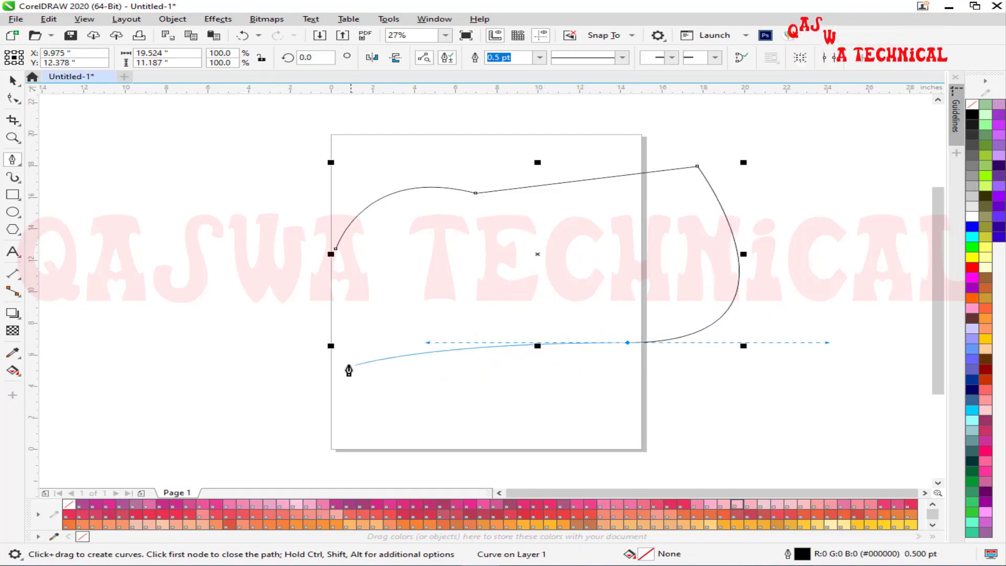
left_click_drag(331, 344, 230, 387)
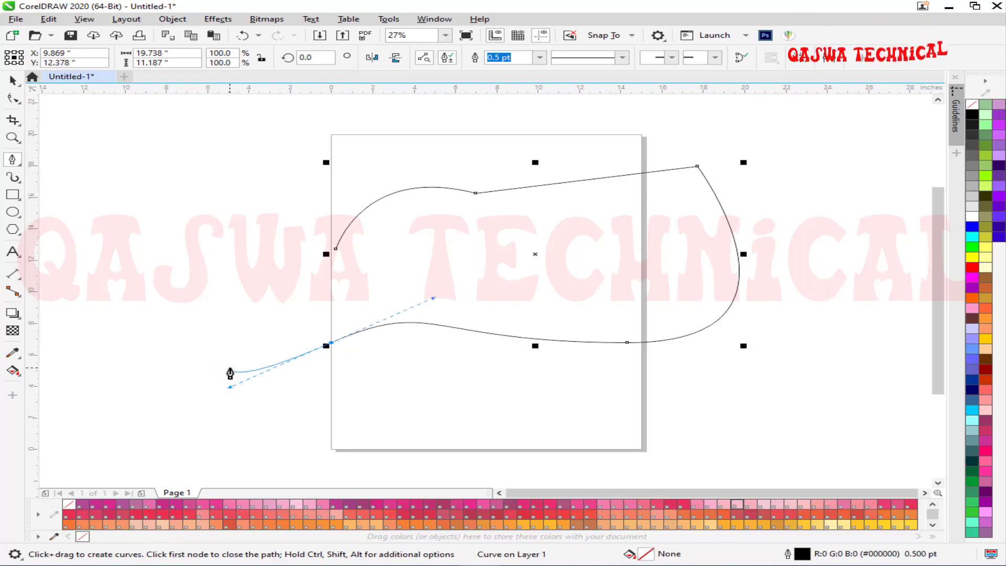
left_click(206, 336)
left_click(215, 253)
left_click(335, 250)
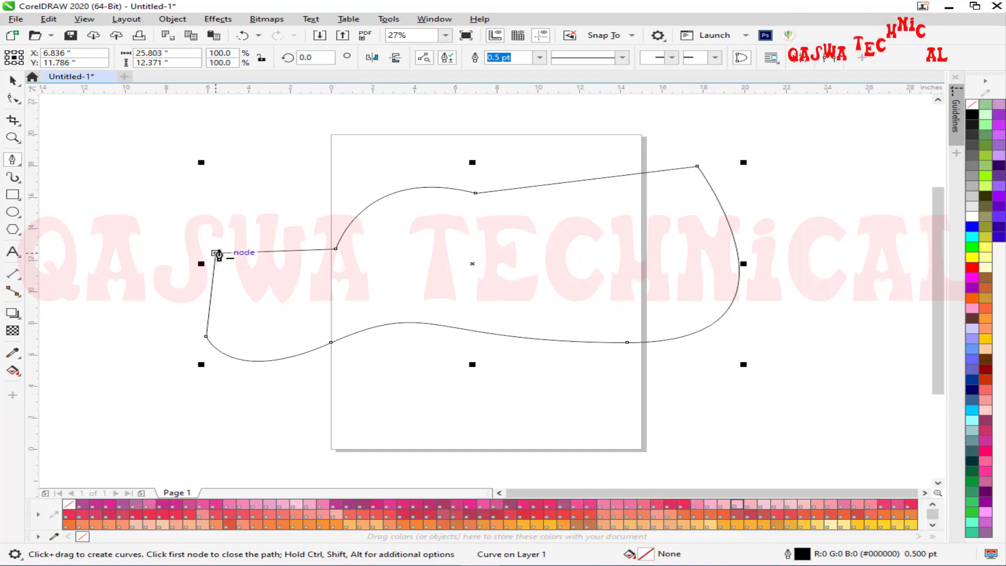
Place a copy of the closed path up and to the right, held by its upper-left node, centred at about X 8.4, Y 14.5 inches
left_click_drag(215, 255, 213, 234)
key("Escape")
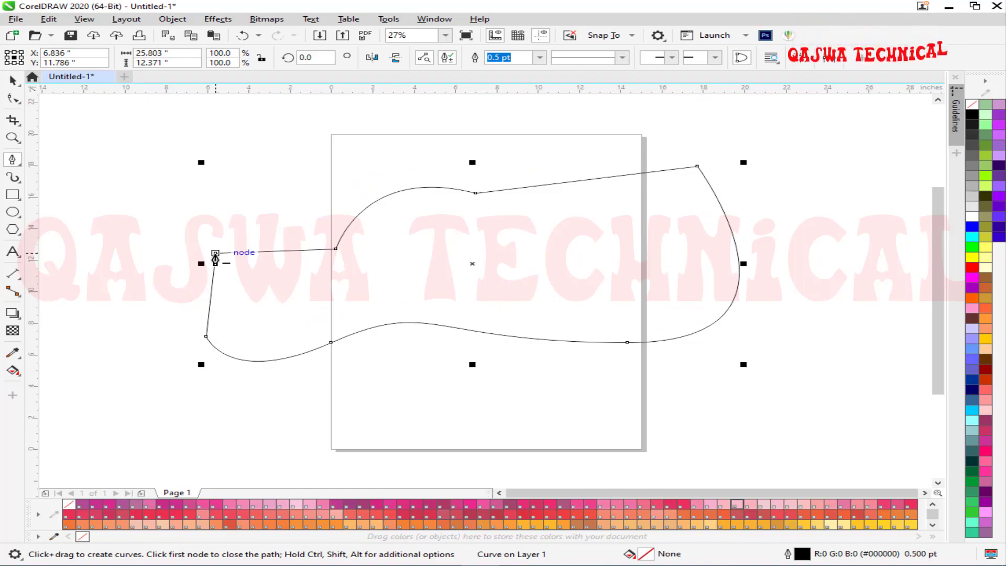
left_click_drag(215, 256, 248, 212)
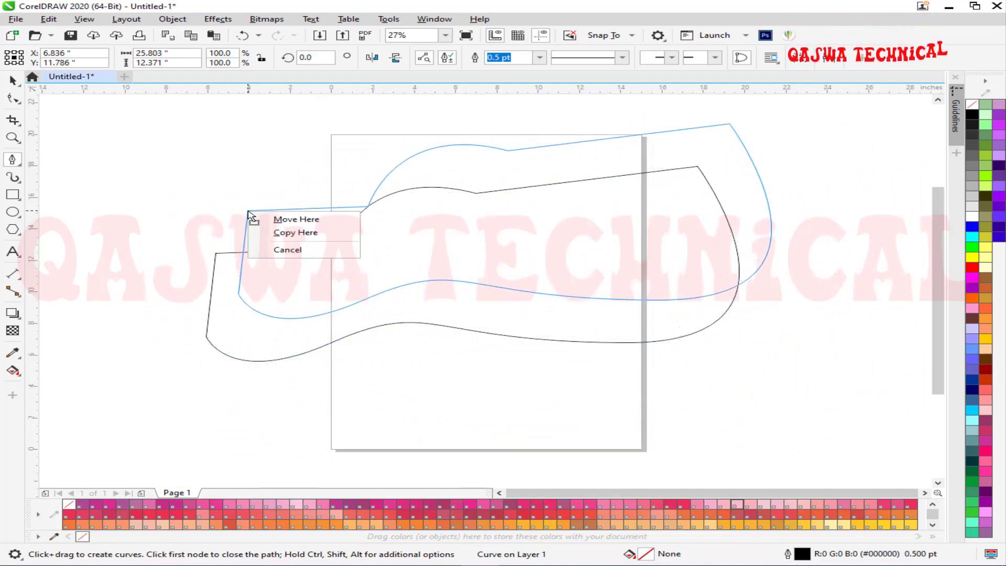
left_click(285, 232)
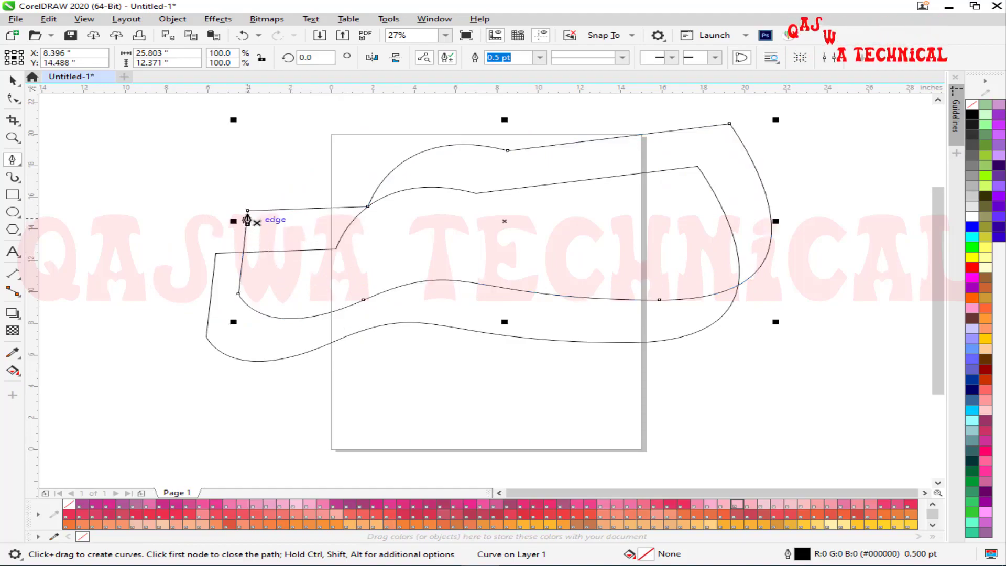
Move the copied shape down and to the right of the original, centred at about X 13.2, Y 8.7 inches
left_click_drag(248, 212, 348, 302)
left_click(402, 312)
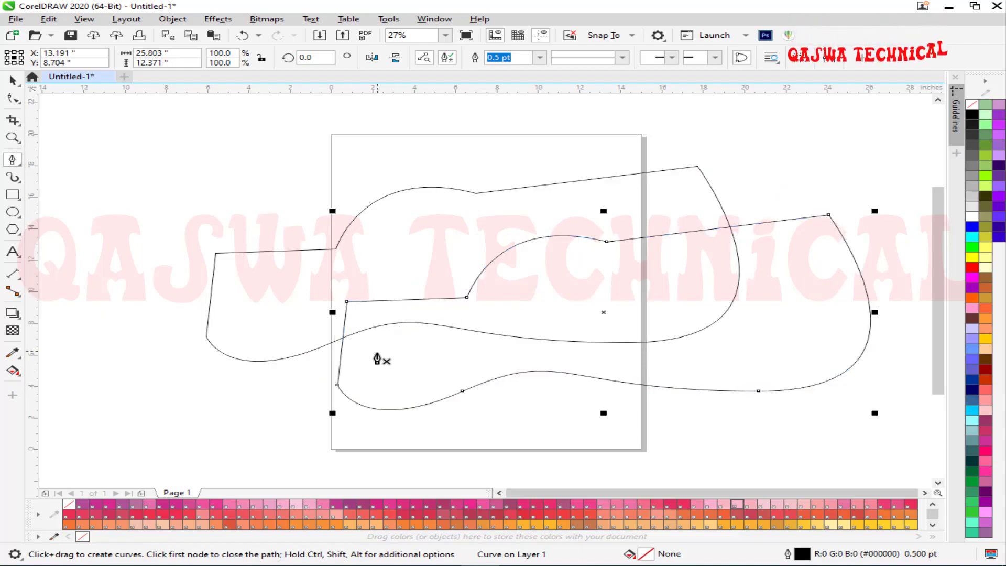
left_click_drag(346, 307, 365, 319)
left_click(396, 356)
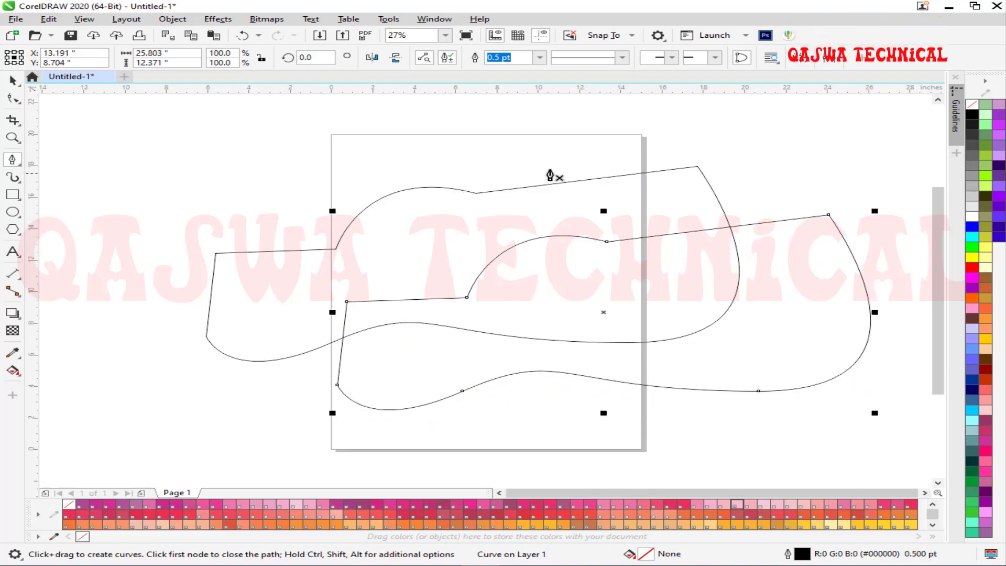
Draw a closed leaf-shaped Pen path about 6.7 by 5.1 inches, up and left of the page, and move it about 5.2 inches right
left_click(91, 205)
left_click_drag(230, 126, 330, 134)
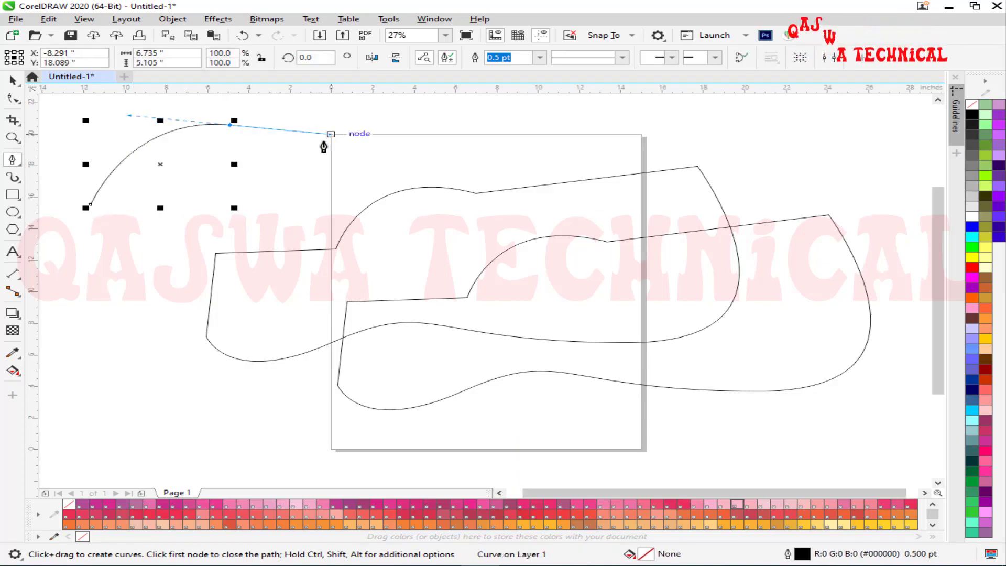
left_click(231, 126)
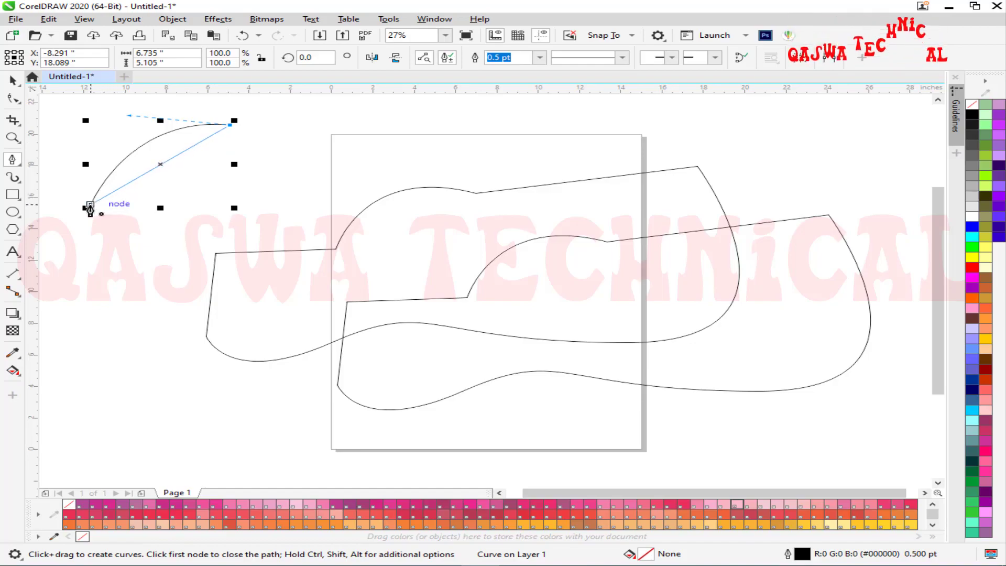
left_click_drag(90, 206, 199, 203)
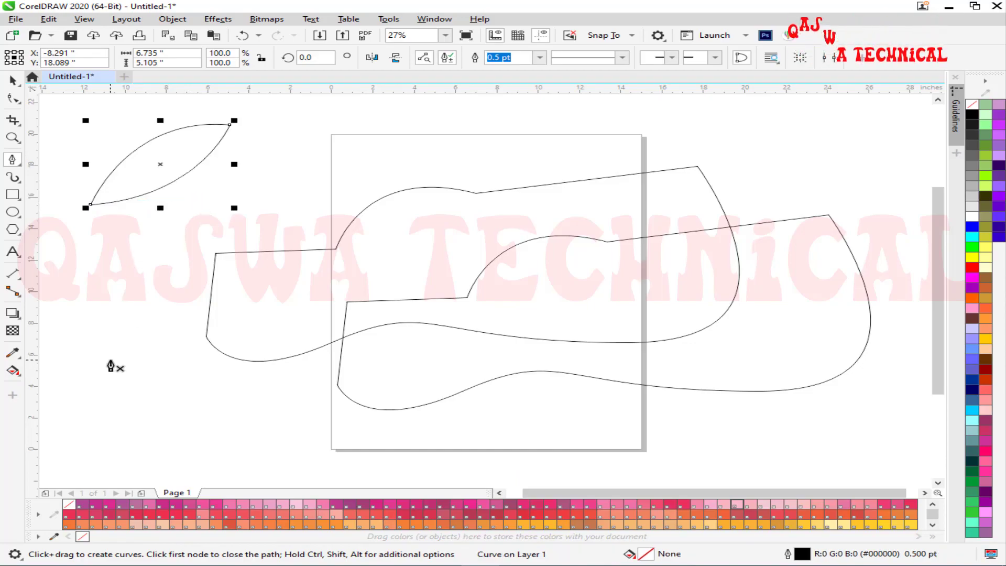
left_click_drag(162, 164, 267, 166)
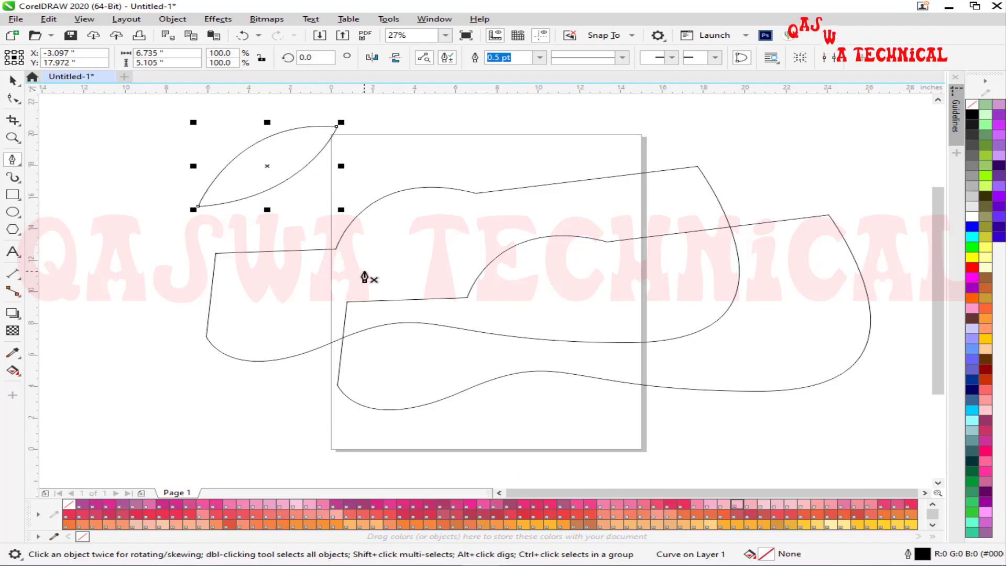
Delete all three shapes from the drawing, then import the bat image Untitled-1 from Downloads at its original size onto the page
key("ctrl+a")
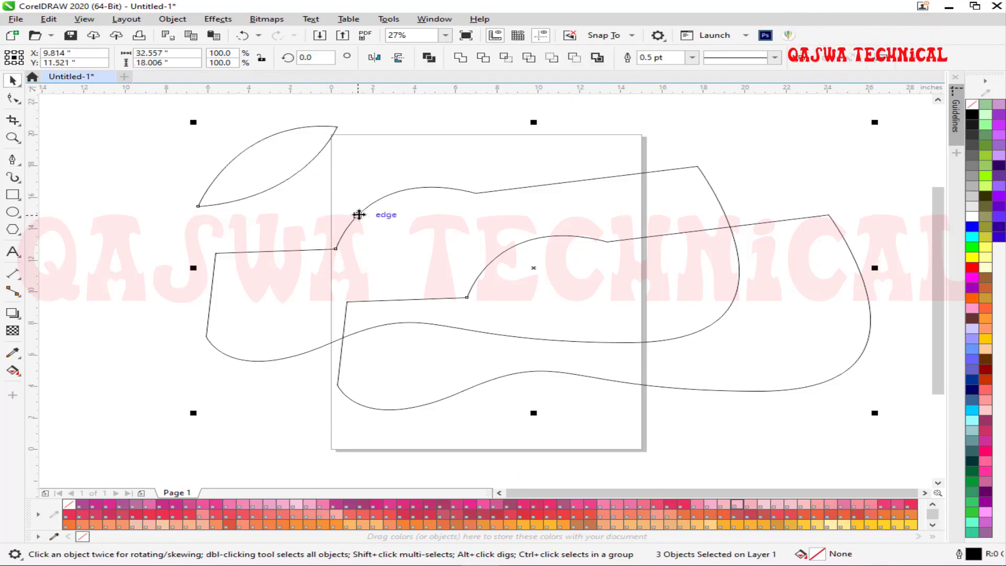
key("Delete")
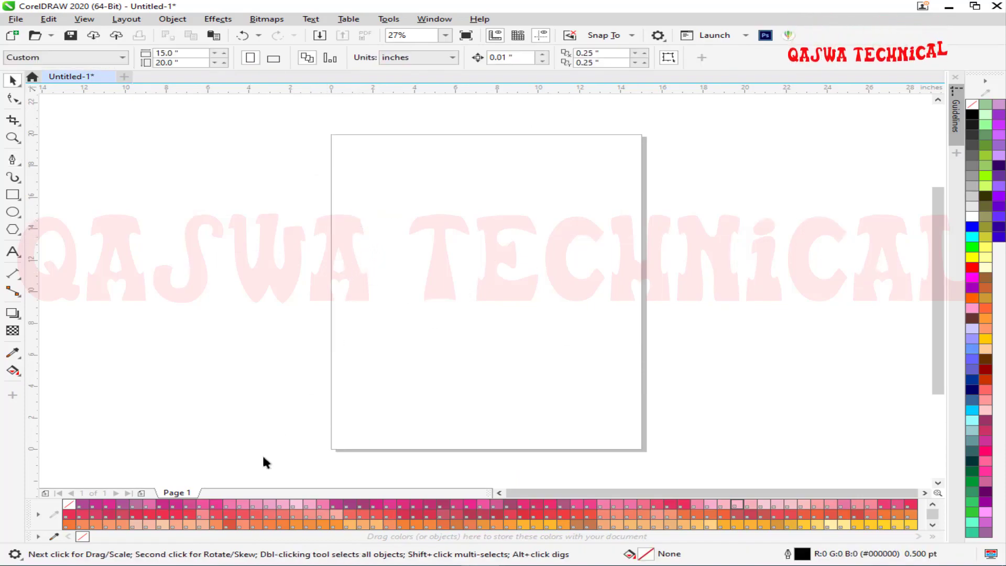
left_click(321, 34)
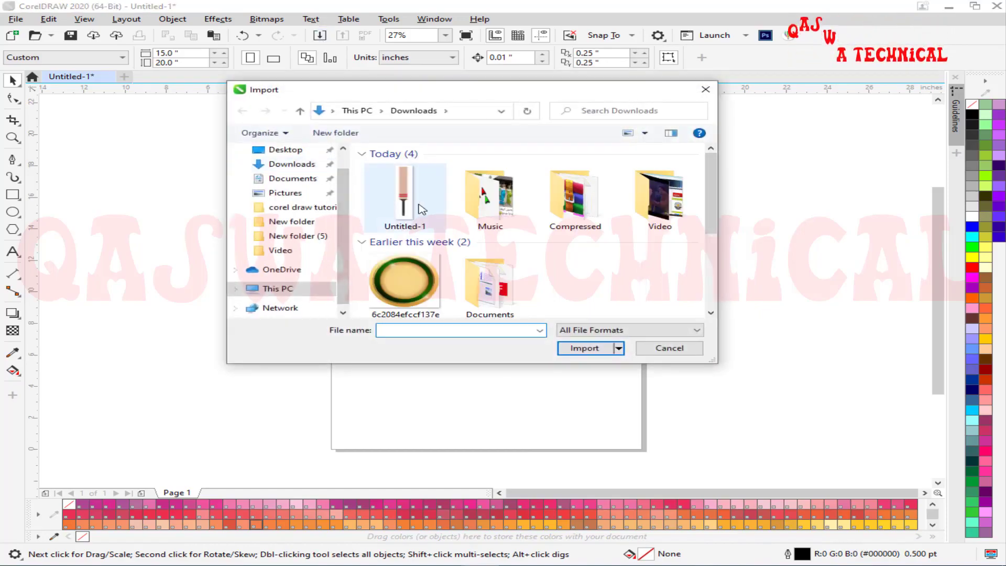
left_click(422, 209)
left_click(580, 349)
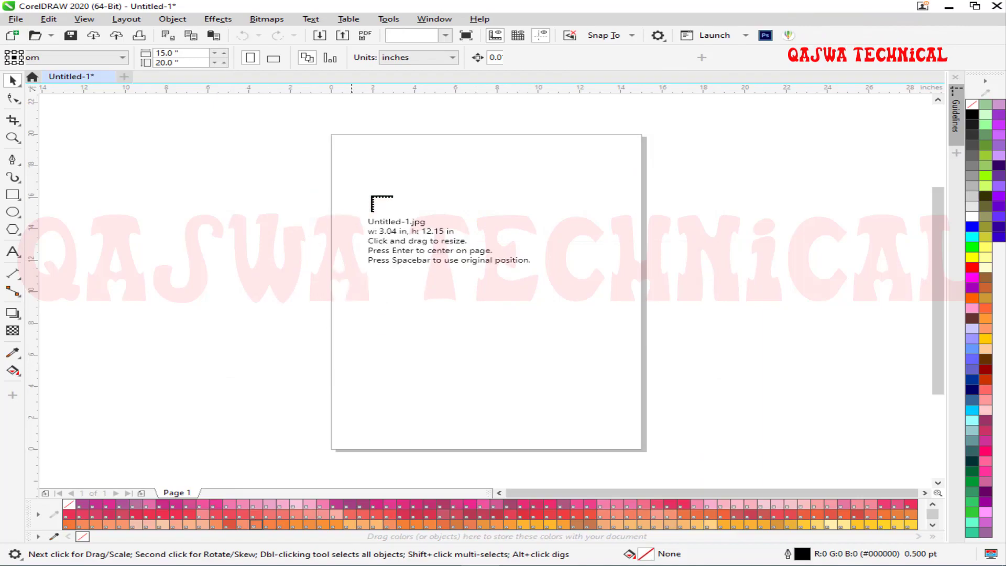
left_click(371, 196)
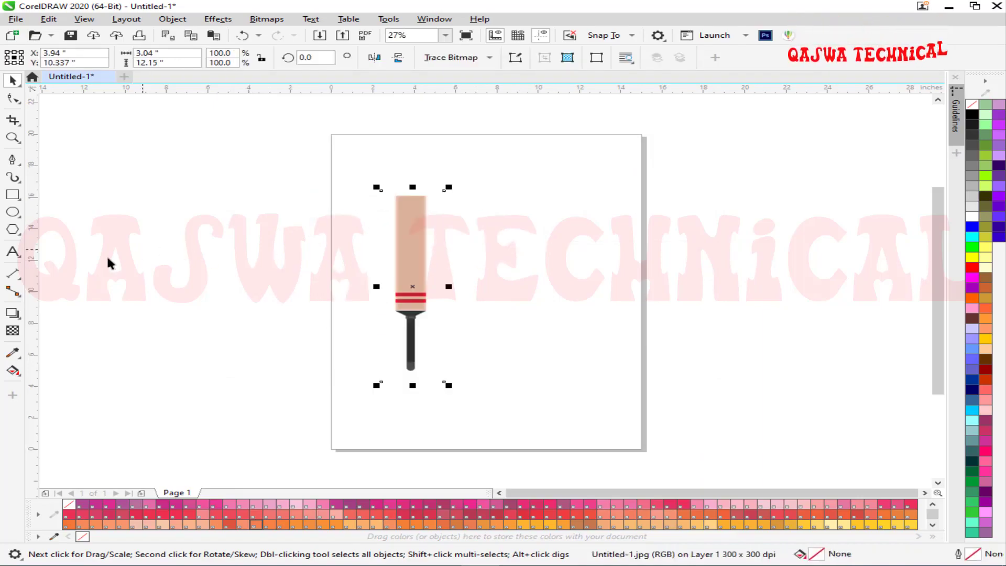
Trace the bat's left side with straight Pen segments from the handle's lower end past the collar and shoulder to the blade's upper-left corner
left_click(12, 162)
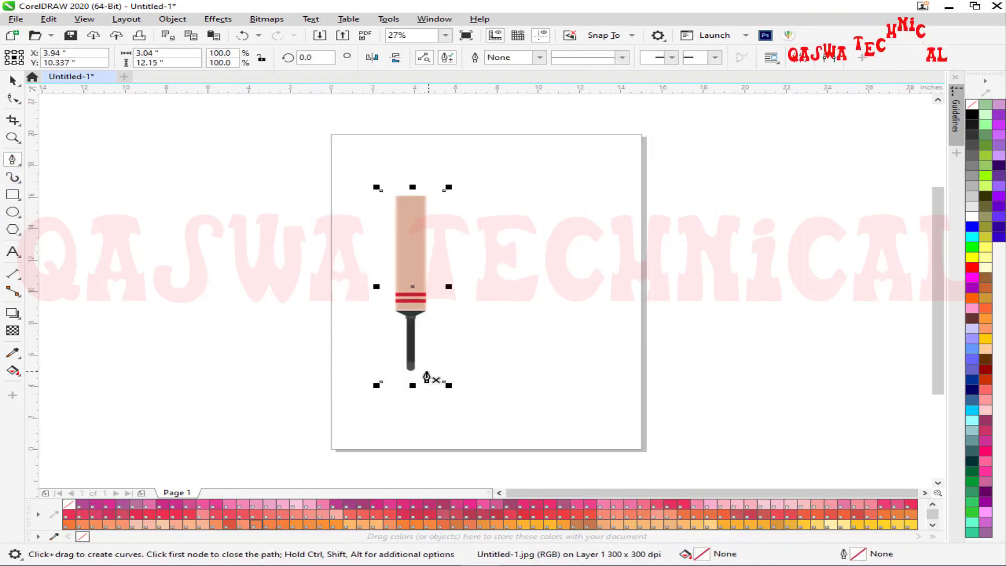
left_click(406, 370)
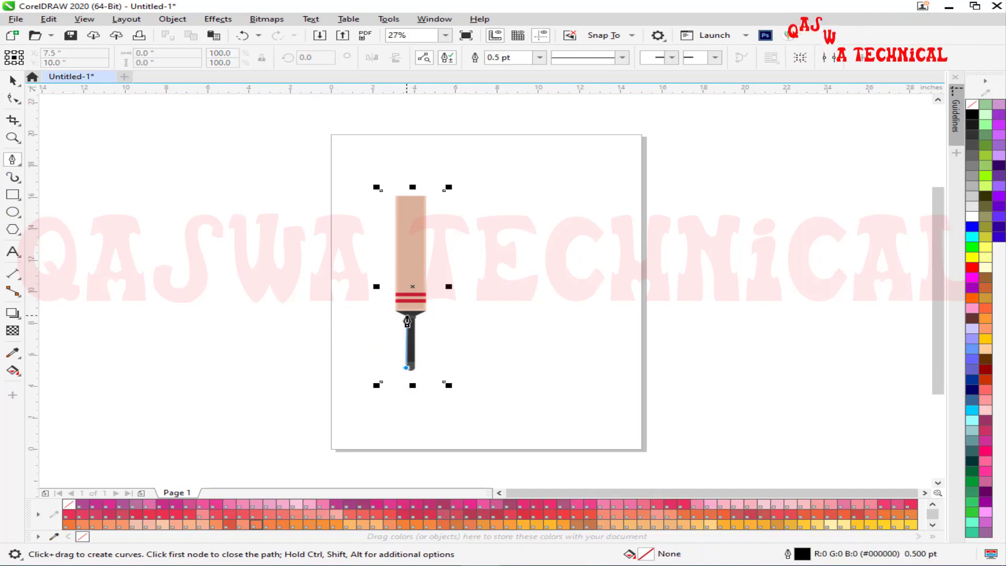
scroll(407, 362, "up", 4)
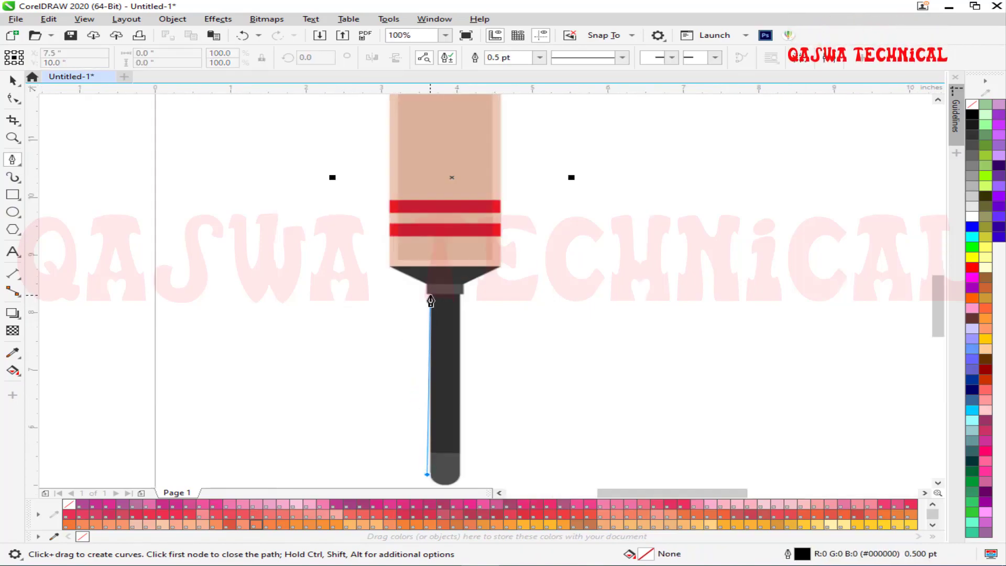
left_click(428, 292)
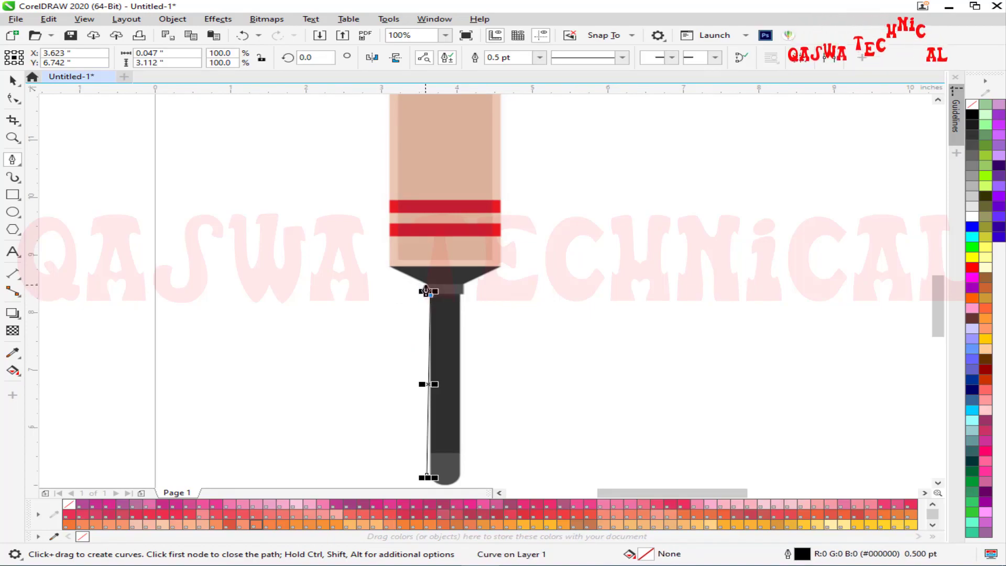
left_click(427, 281)
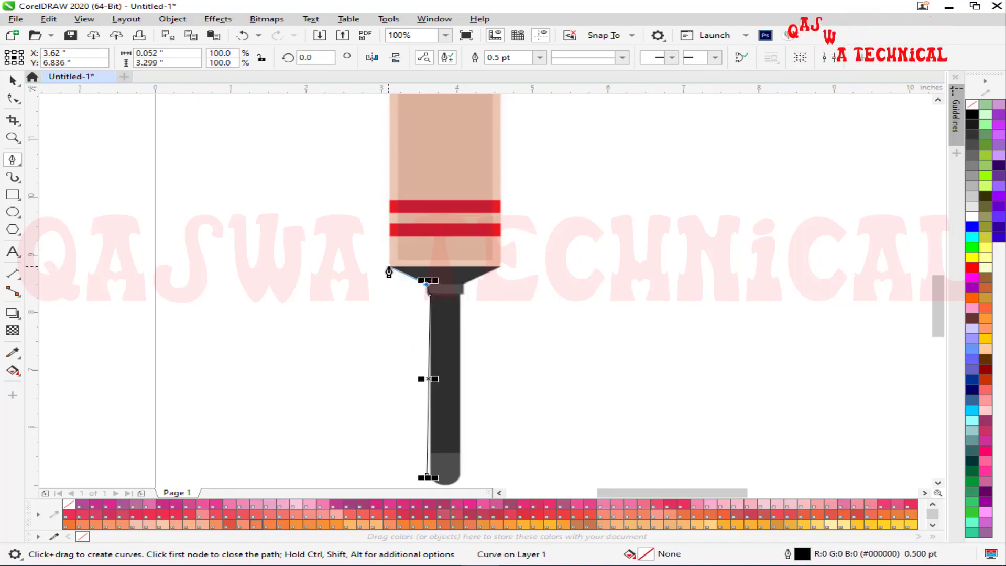
left_click(388, 268)
scroll(406, 160, "up", 1)
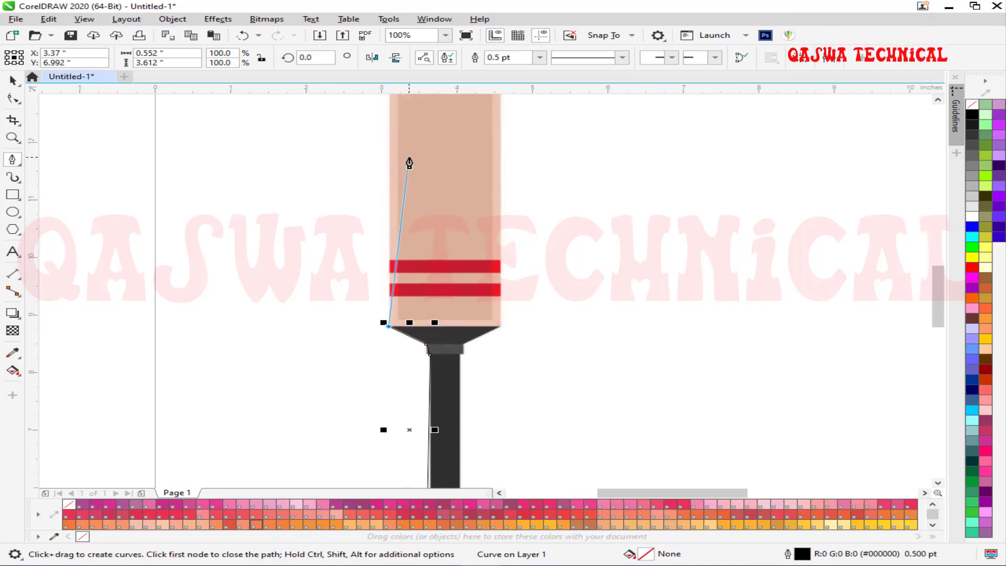
scroll(409, 163, "up", 5)
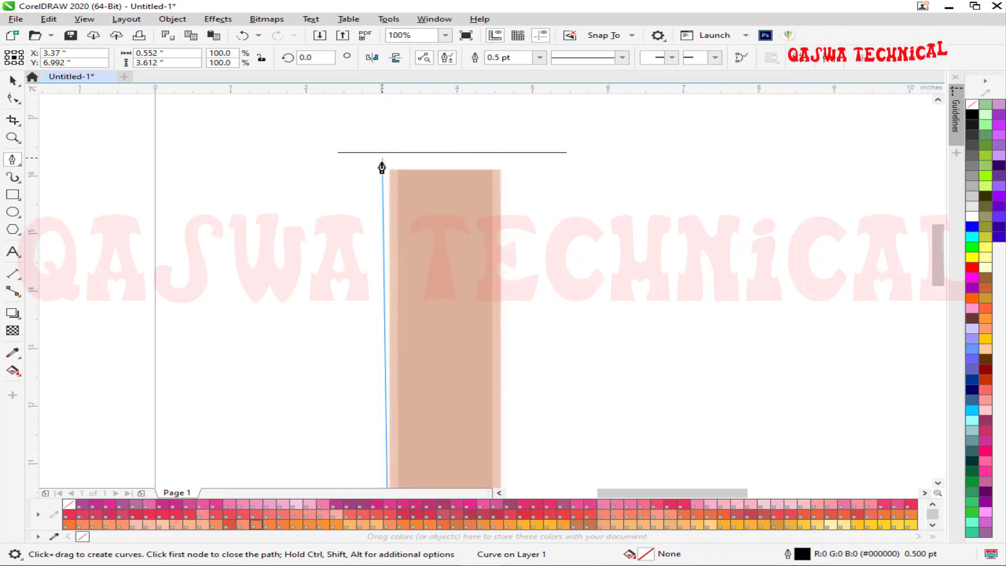
left_click(388, 170)
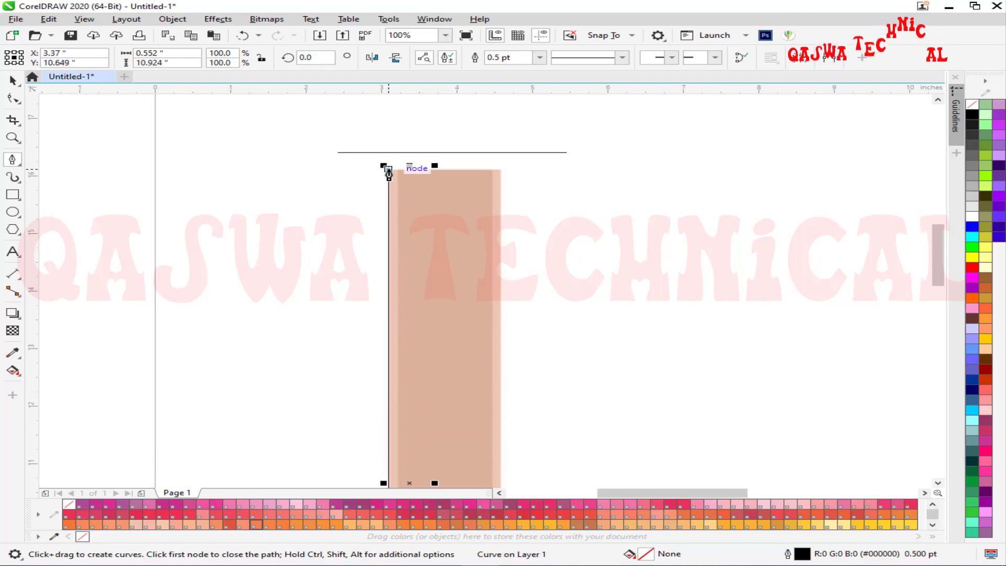
Continue the Pen path across the blade's top, down its right edge, and along the right shoulder and collar
left_click(500, 170)
scroll(525, 432, "down", 3)
scroll(524, 432, "down", 1)
left_click(498, 399)
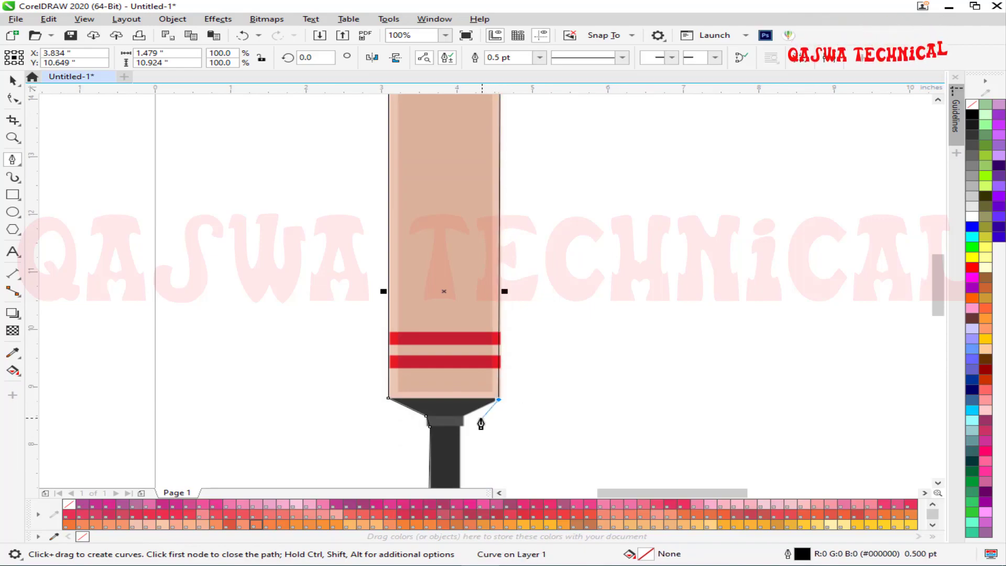
left_click(465, 415)
left_click(464, 427)
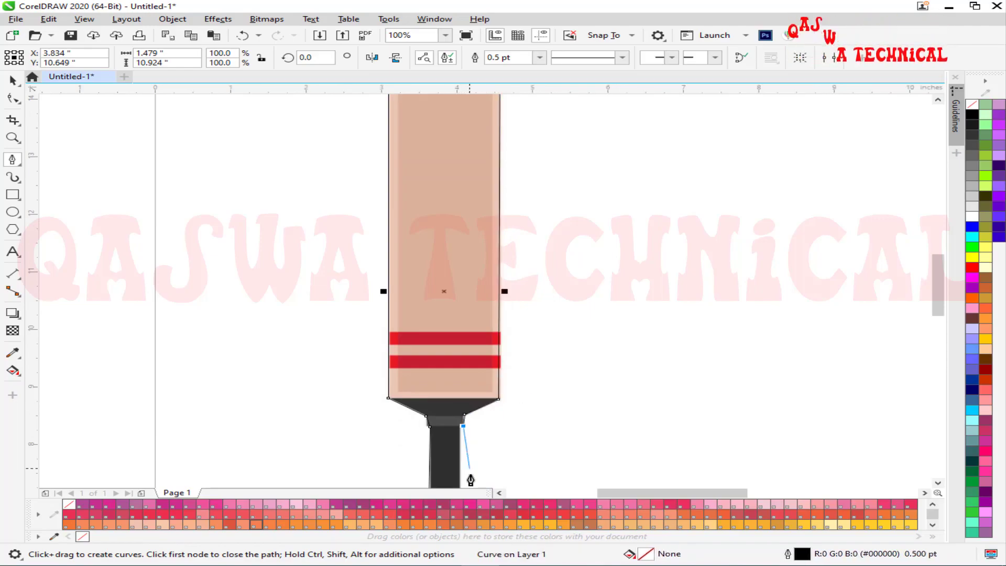
Trace the handle's right side and lower tip and close the outline at its start node, about 1.5 by 11.1 inches overall
scroll(470, 474, "down", 6)
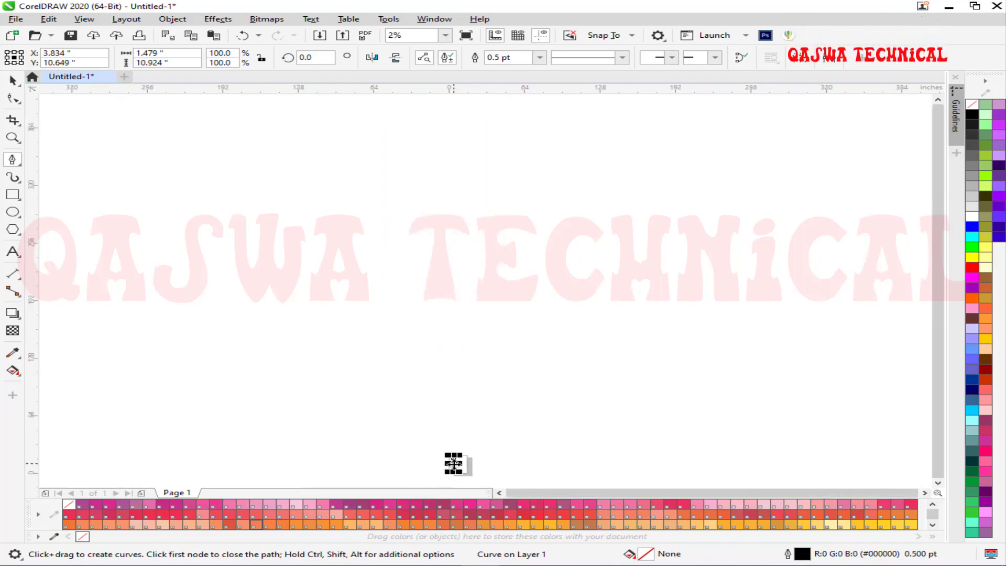
scroll(453, 463, "up", 5)
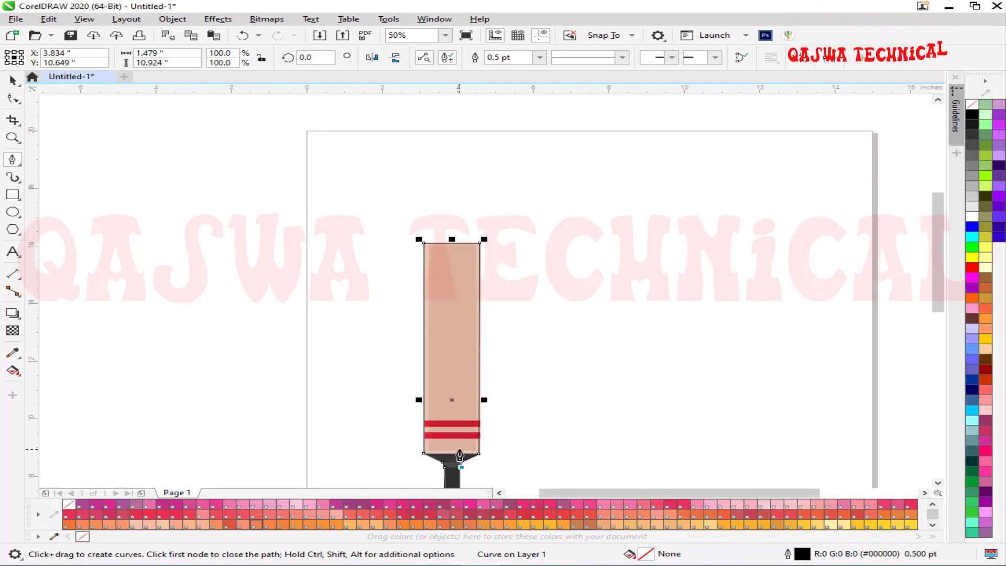
scroll(460, 454, "down", 4)
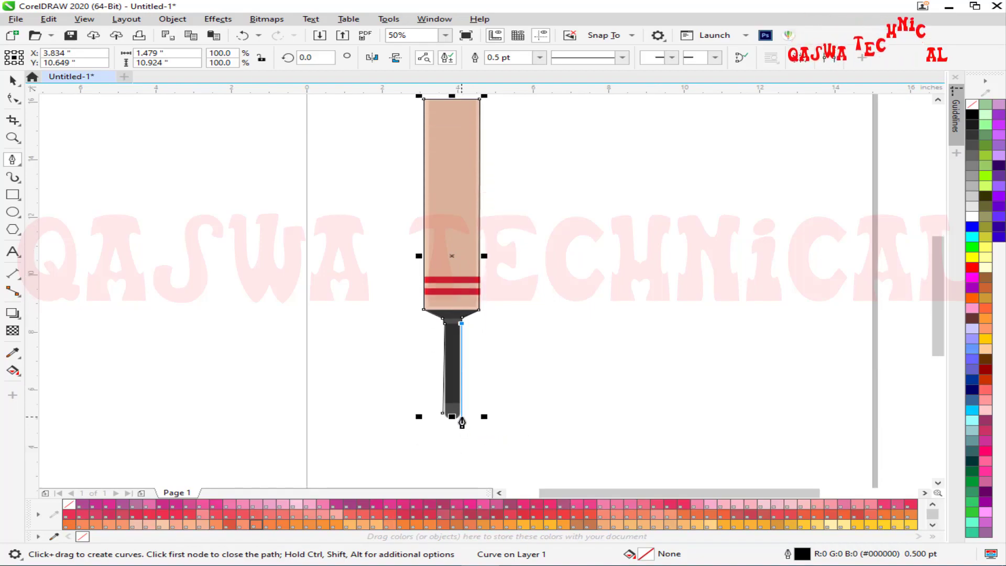
left_click(460, 418)
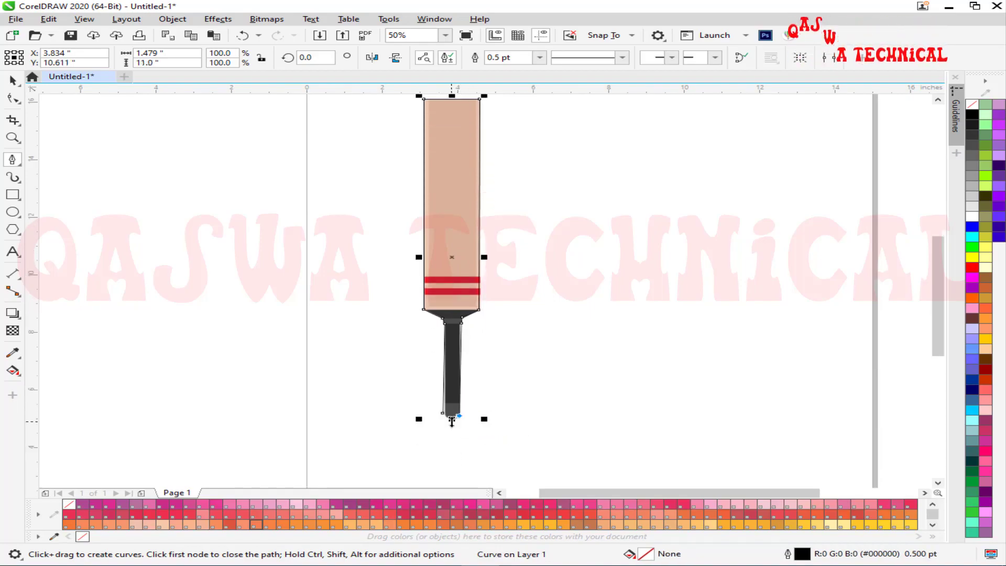
scroll(456, 431, "up", 2)
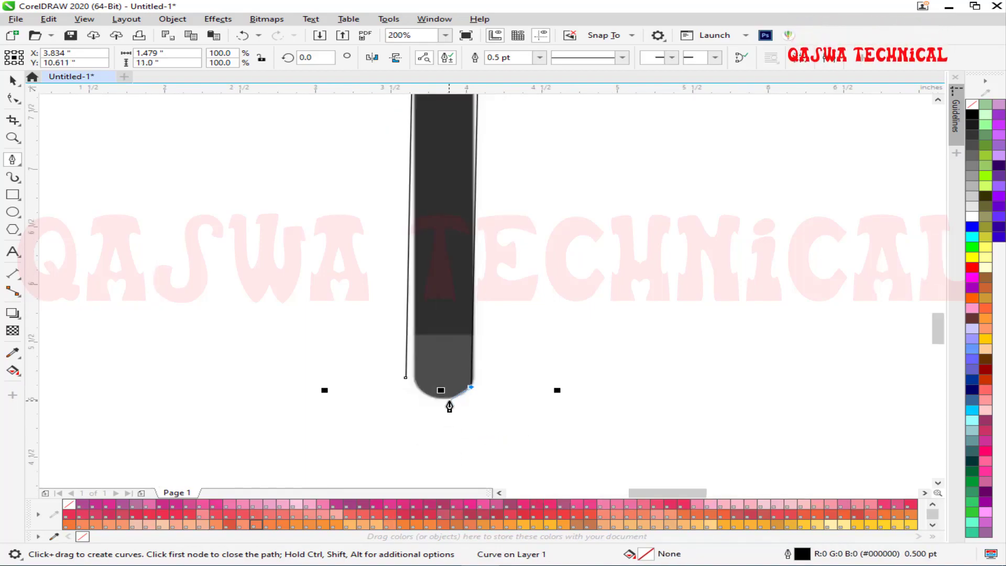
left_click(442, 399)
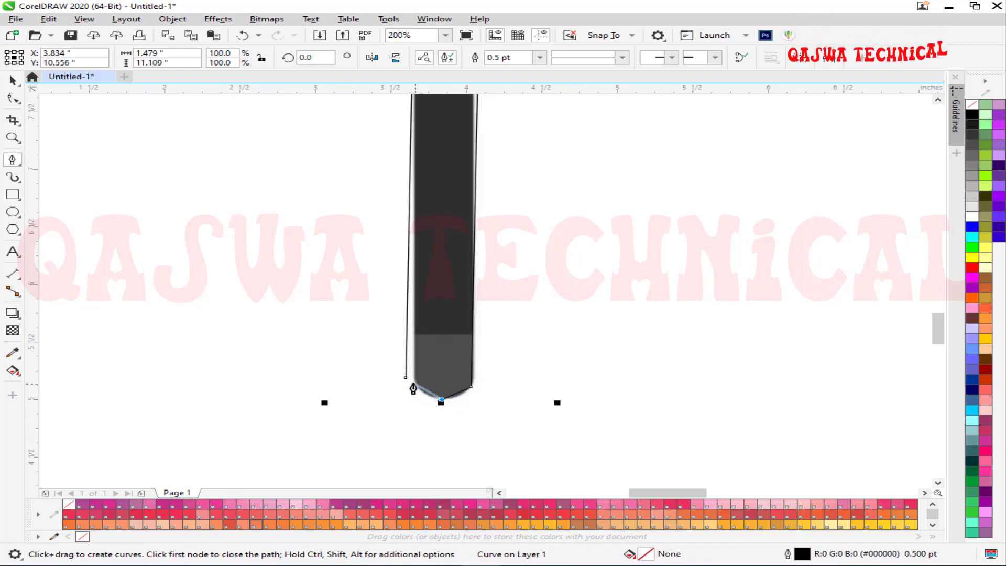
Move the outline's lower-left node closer to the handle's edge, and add a node and a curve along the left of its rounded end
left_click(13, 98)
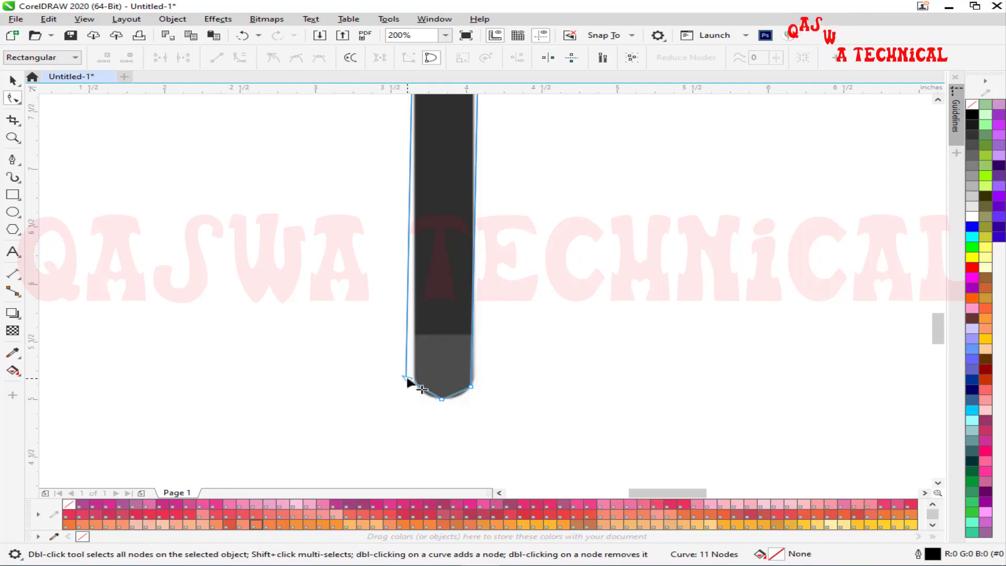
left_click_drag(408, 377, 414, 383)
scroll(423, 391, "up", 3)
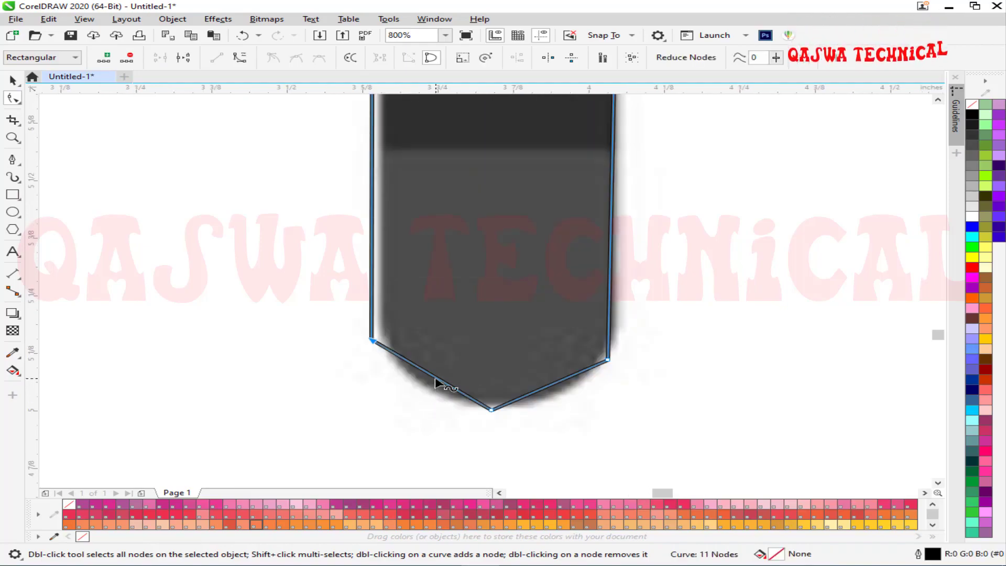
mouse_move(435, 377)
left_mouse_down()
mouse_move(421, 390)
mouse_move(430, 382)
mouse_move(424, 390)
mouse_move(484, 415)
left_mouse_up()
Add a node midway along the straight segment at the right of the handle's end and bend that side into a curve
left_click(556, 383)
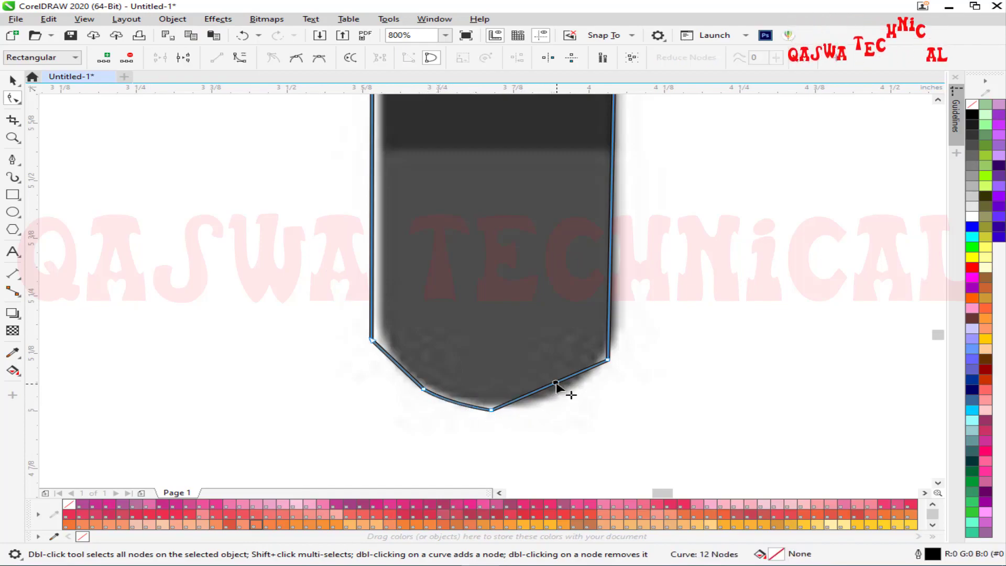
left_click(241, 58)
left_click_drag(556, 384, 601, 382)
Remove the bottom middle node of the handle's end and adjust the right node's curve handle to round the bottom
left_click_drag(496, 411, 506, 415)
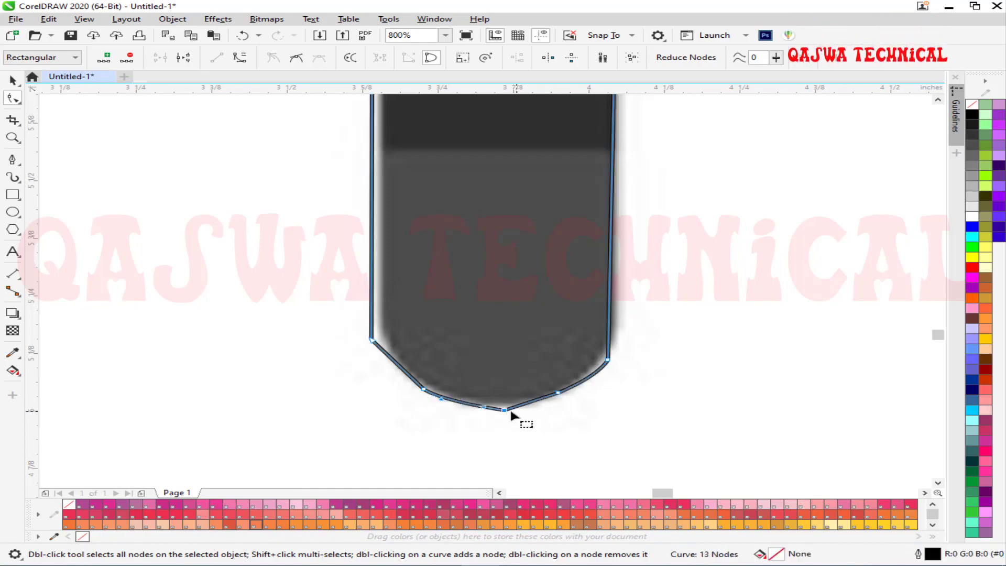
double_click(505, 409)
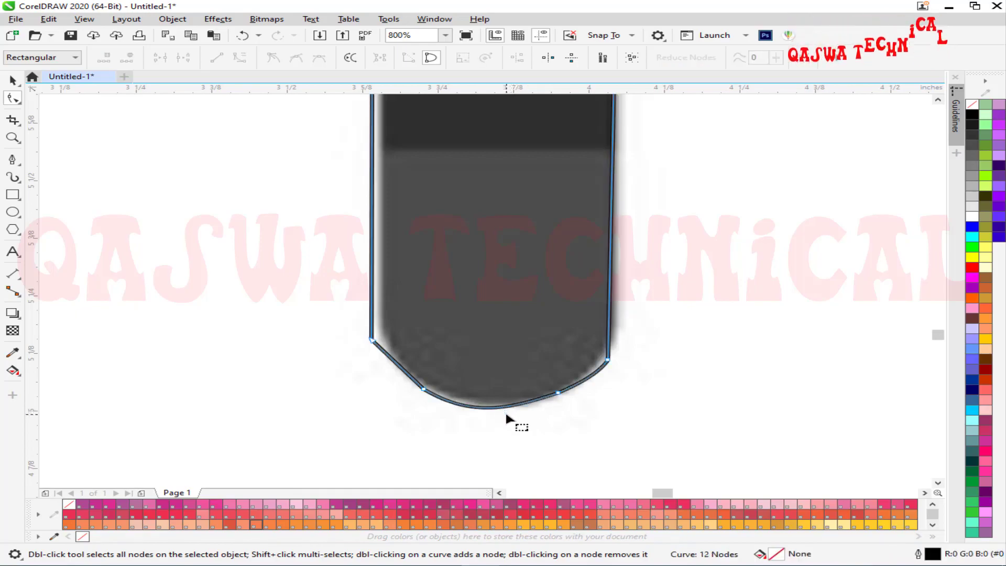
left_click(558, 393)
left_click_drag(512, 408, 531, 412)
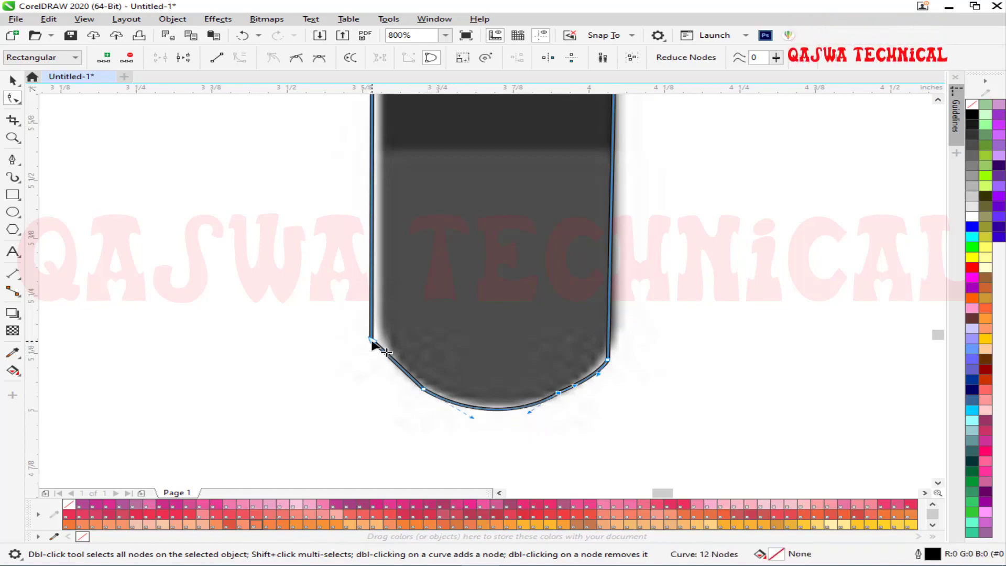
Move the outline's lower-left corner node inward to the handle's edge and bend the adjoining straight segment outward into a curve
left_click_drag(375, 343, 385, 342)
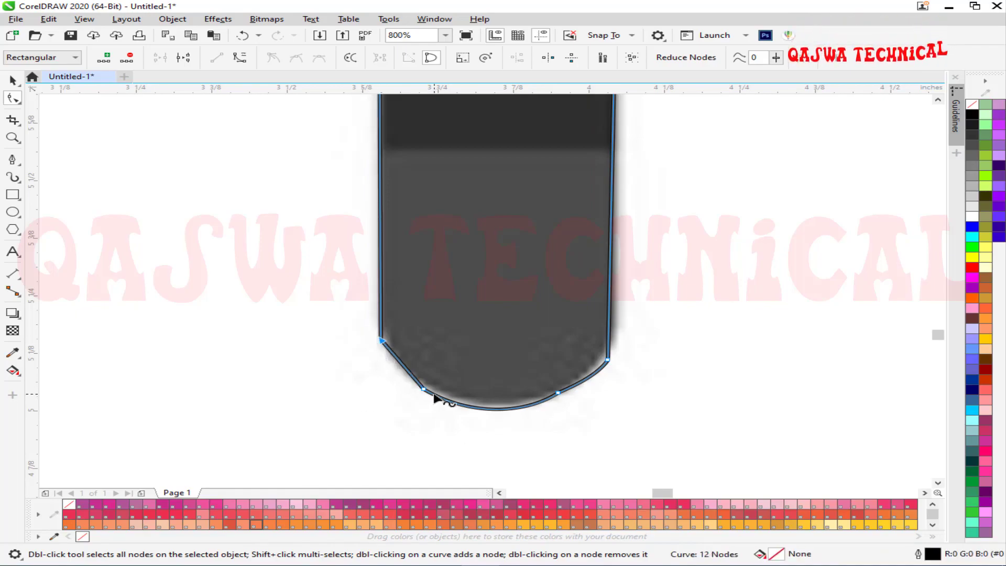
left_click(424, 391)
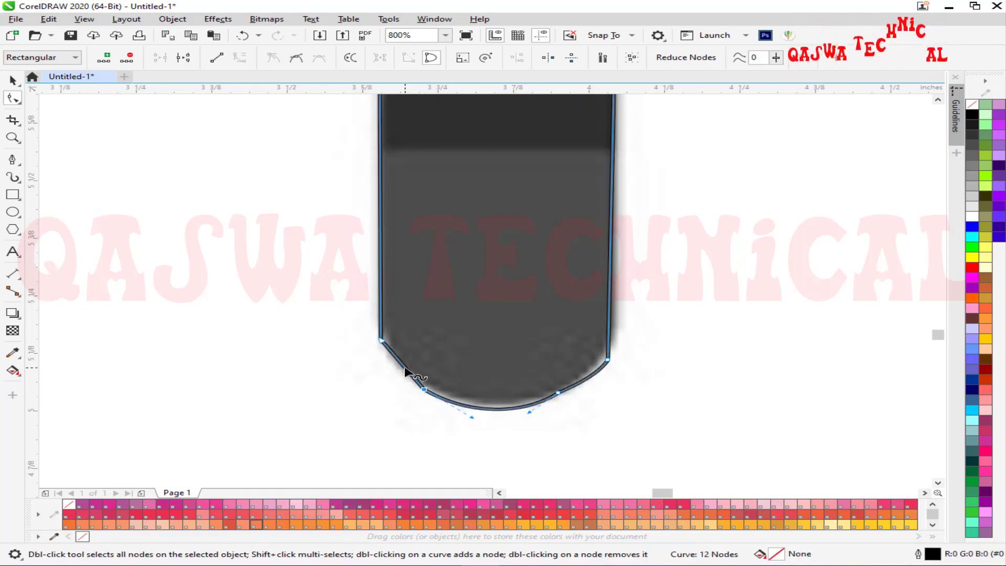
left_click(239, 59)
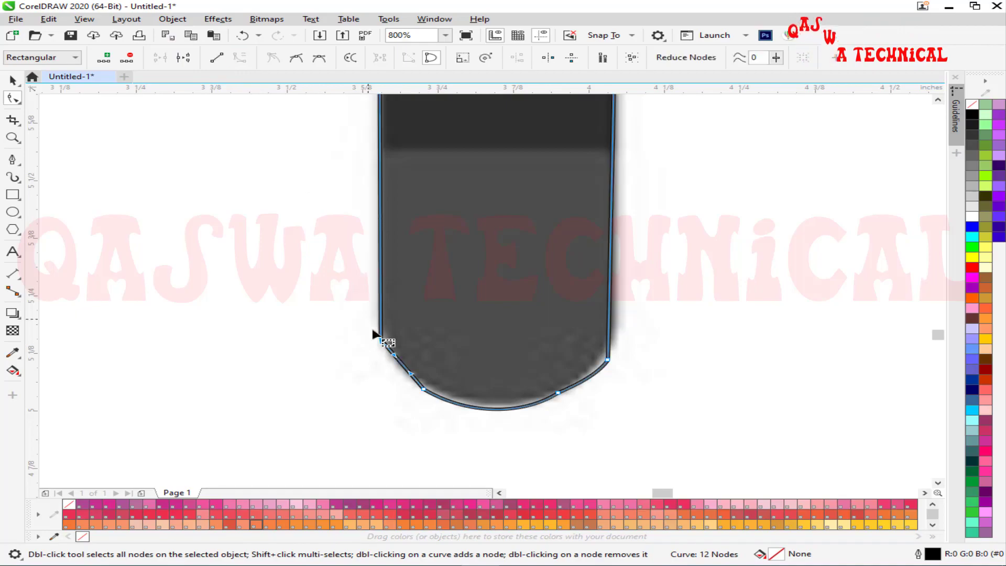
left_click_drag(406, 371, 400, 371)
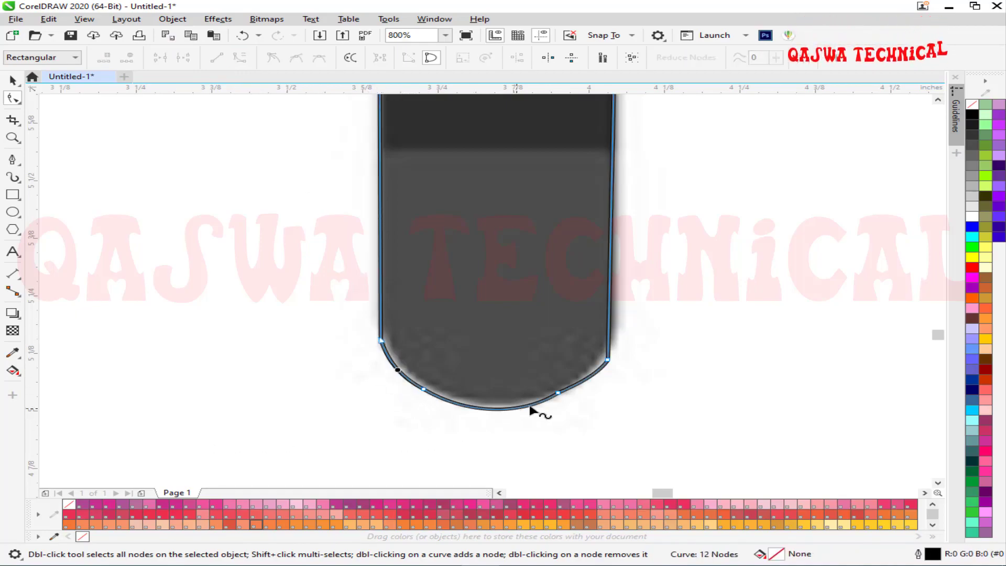
Fine-tune the right node on the handle's rounded end and its control handles to smooth the curve through it
left_click(558, 393)
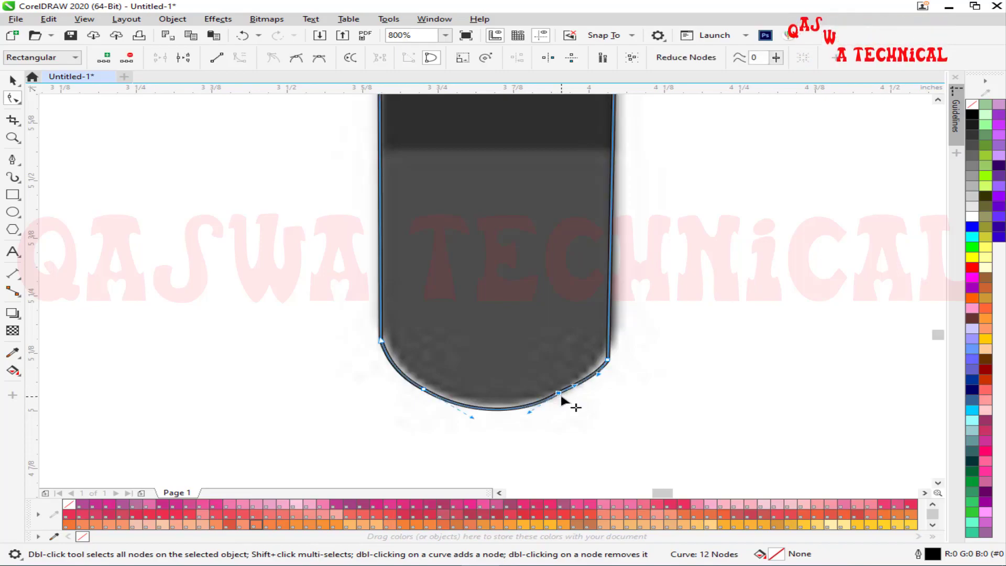
scroll(561, 392, "up", 5)
left_click_drag(545, 376, 547, 387)
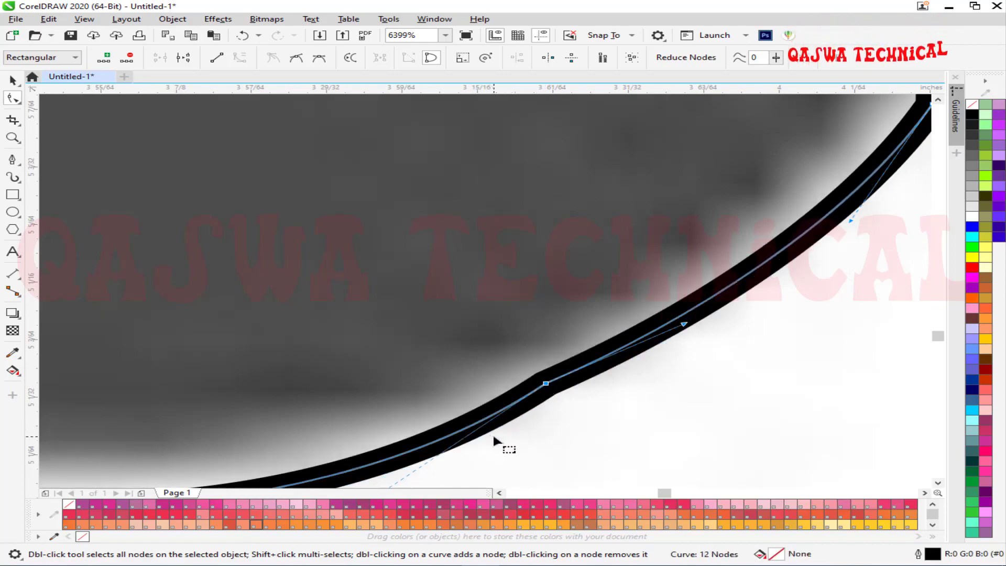
scroll(493, 436, "down", 2)
left_click_drag(589, 381, 586, 377)
scroll(434, 457, "down", 1)
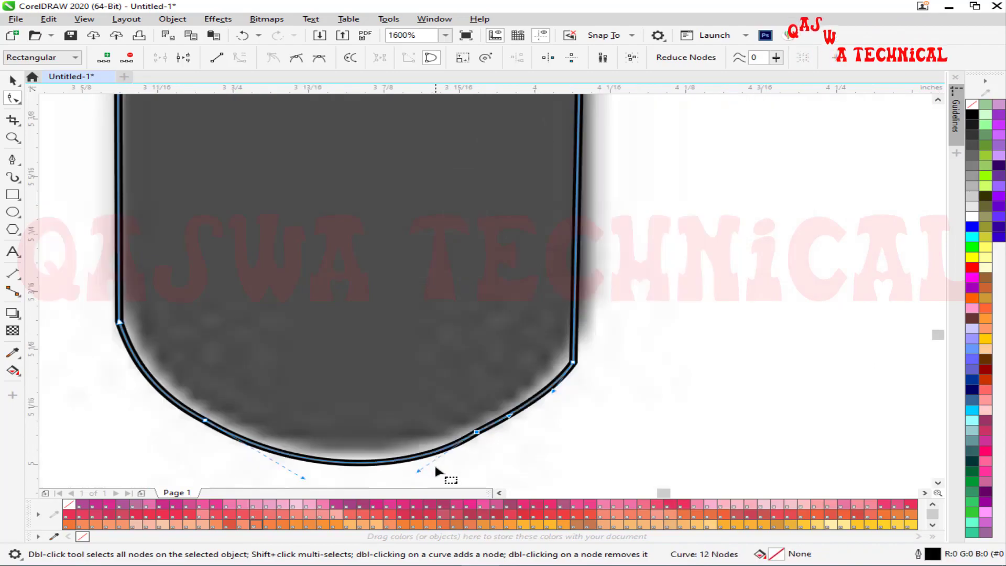
left_click_drag(417, 466, 416, 462)
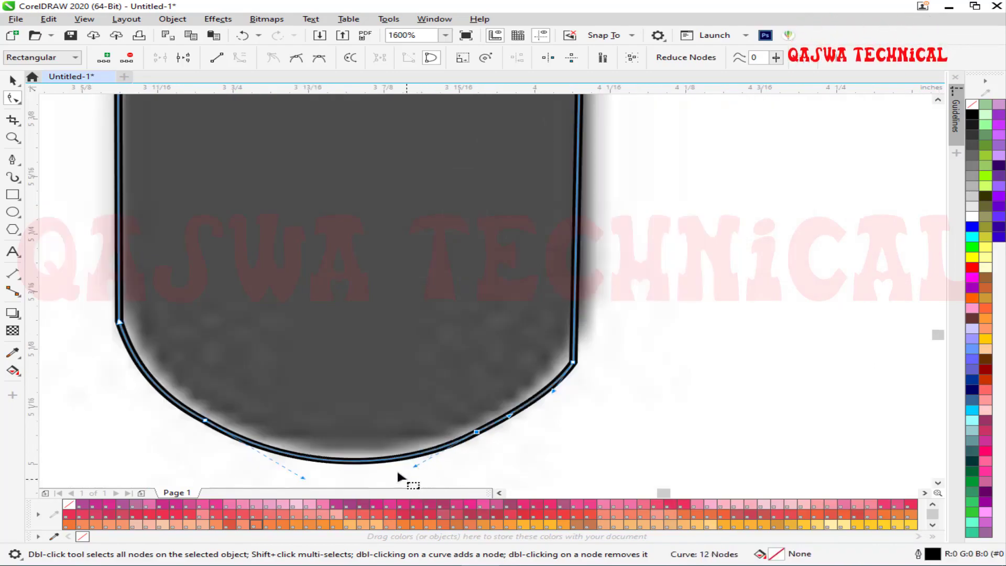
Fill the traced bat outline with green and move it and the bat image apart, outline to the right and image left of the page
scroll(324, 331, "down", 2)
scroll(324, 331, "down", 2)
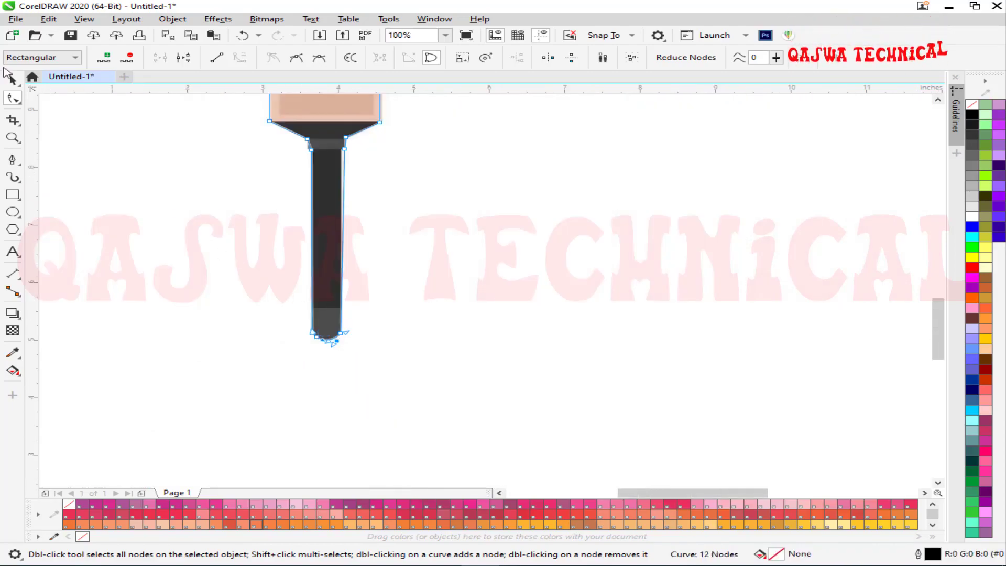
left_click(13, 79)
mouse_move(331, 114)
left_mouse_down()
mouse_move(529, 266)
mouse_move(588, 268)
left_mouse_up()
scroll(444, 261, "down", 2)
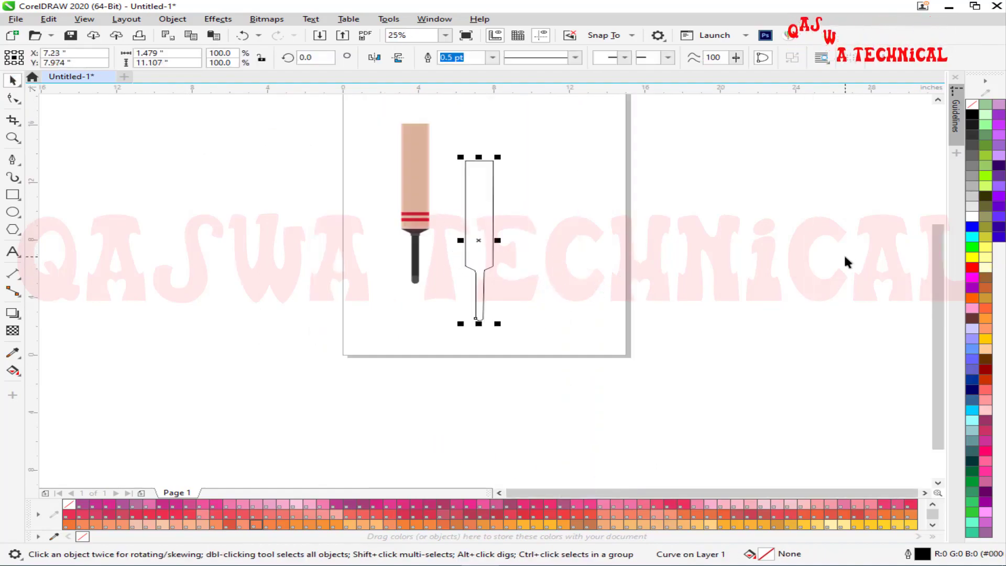
left_click(972, 247)
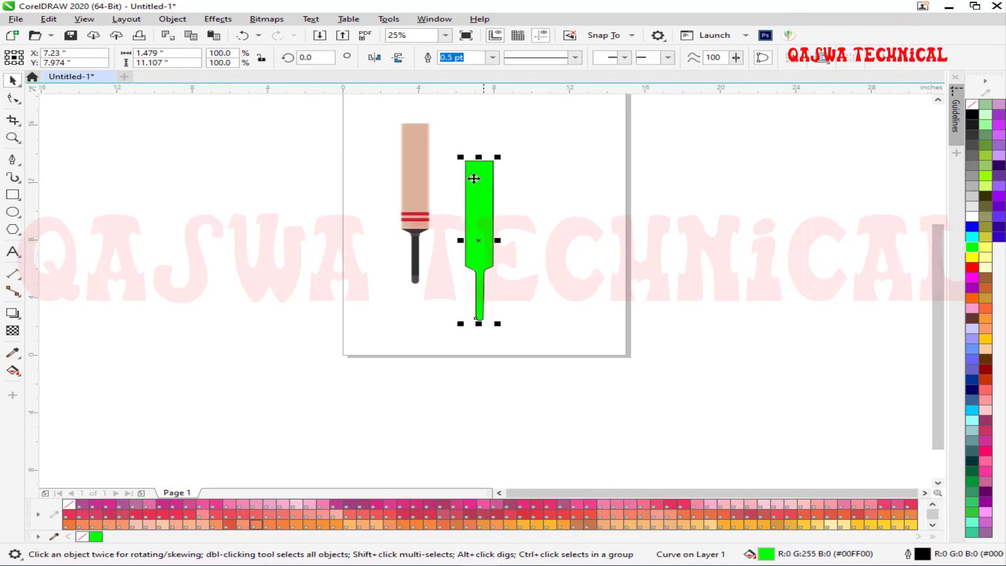
left_click_drag(417, 179, 262, 206)
left_click_drag(477, 223, 569, 228)
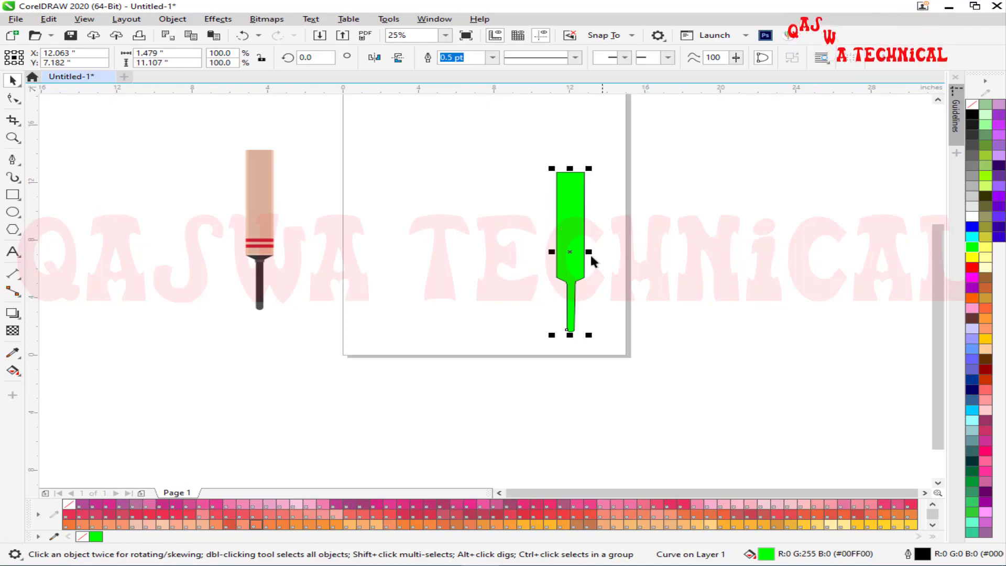
Draw a thin rectangle about 1.47 by 0.29 inches across the green blade's lower part and fill it with red
left_click(13, 194)
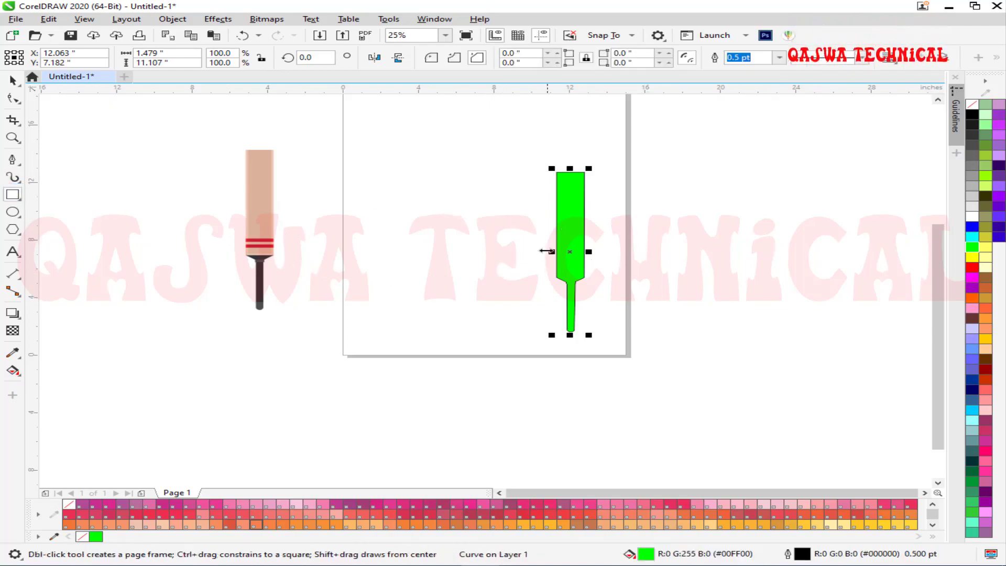
left_click_drag(557, 239, 585, 245)
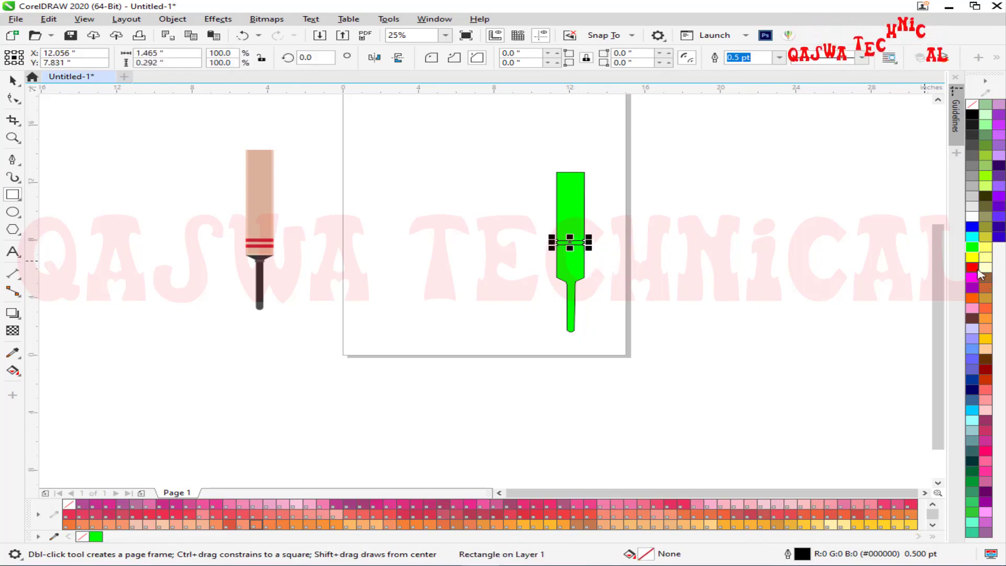
left_click(972, 267)
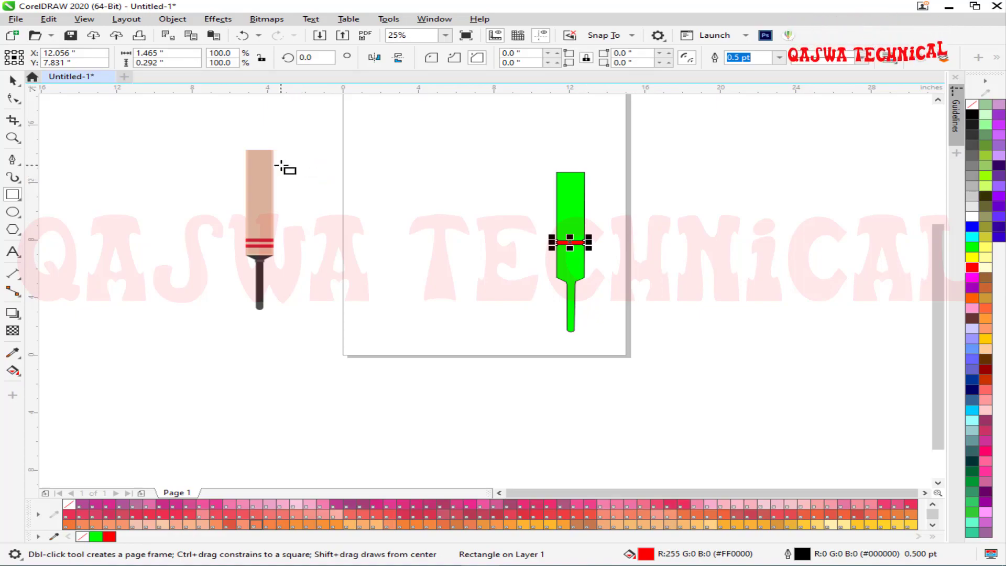
Delete all objects from the drawing and fit the empty page in view
key("ctrl+a")
key("Delete")
key("shift+F4")
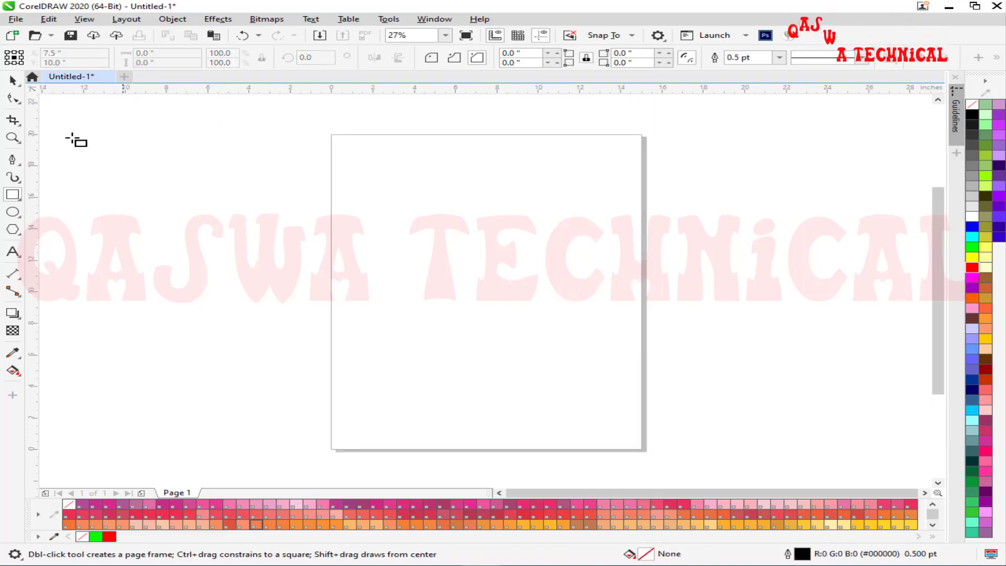
Draw a closed B-Spline loop with five control points on the page, about 13.7 inches wide
left_click(12, 160)
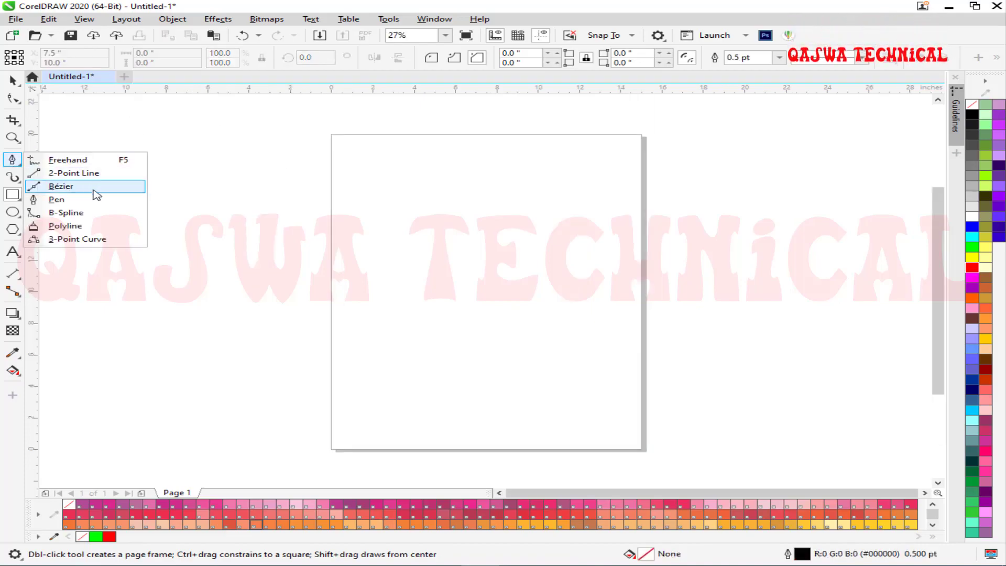
left_click(66, 213)
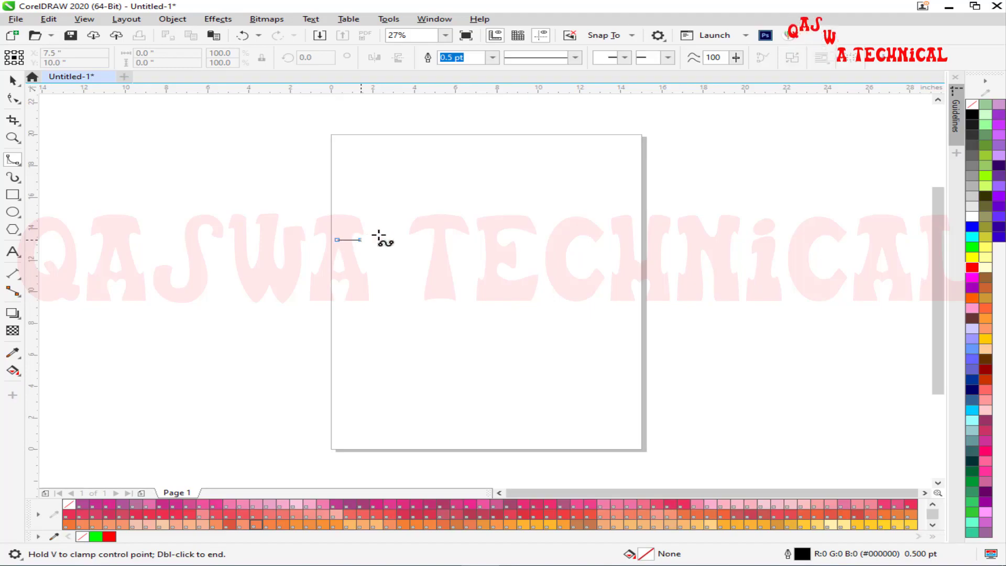
left_click(503, 179)
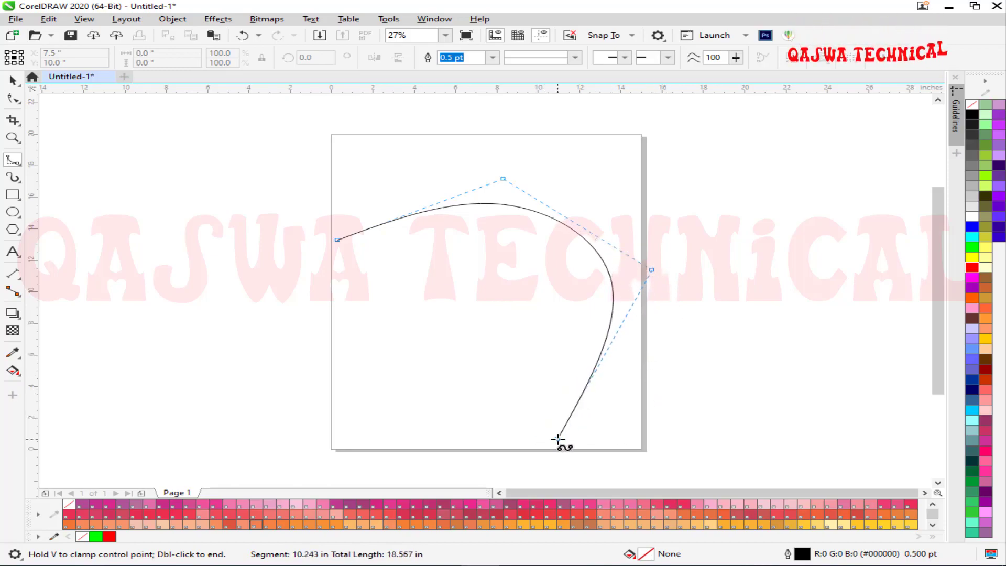
left_click(303, 395)
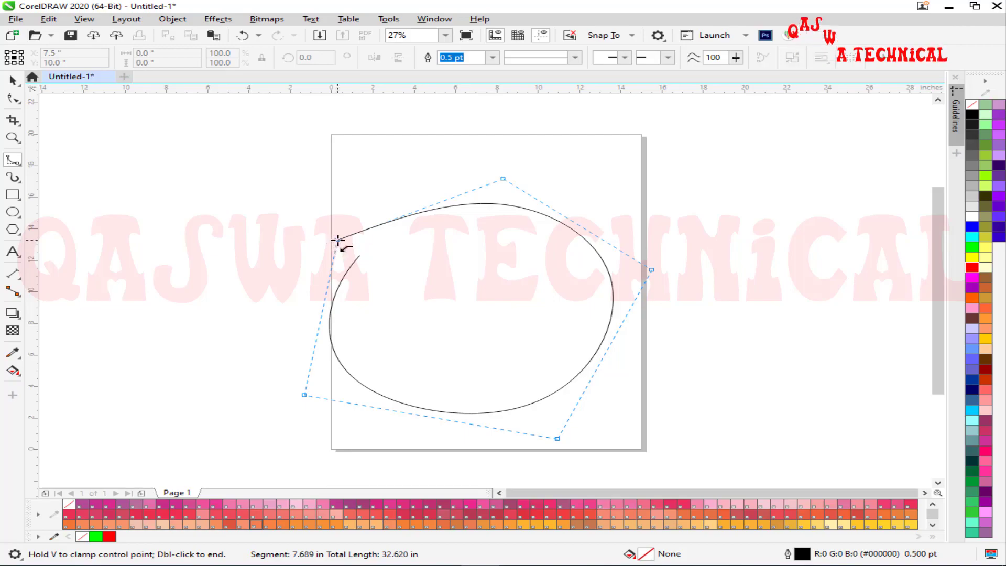
left_click(337, 240)
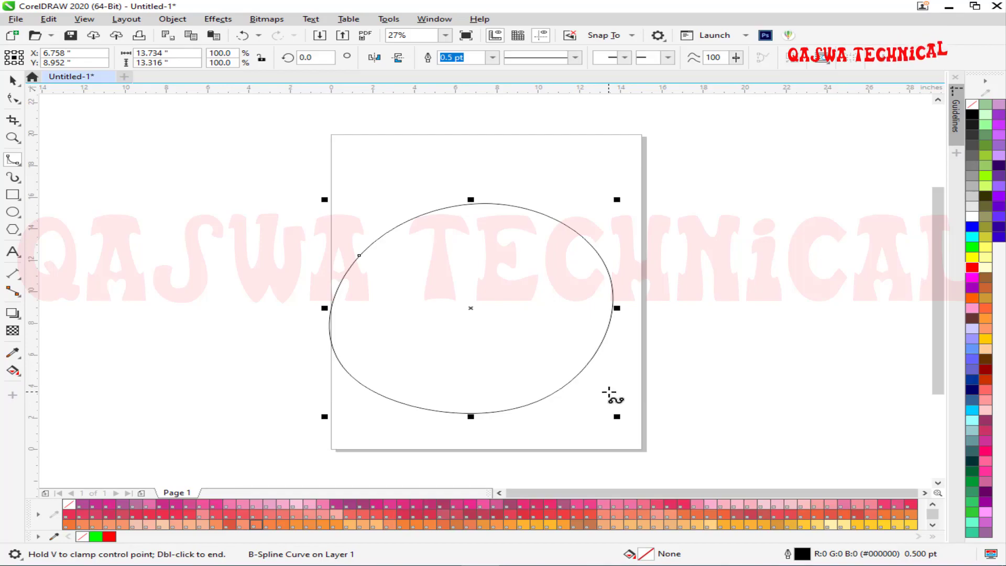
Draw an open wavy B-Spline across the page, about 33.8 inches wide, with seven control points alternating low and high
left_click(127, 259)
left_click(206, 144)
left_click(300, 255)
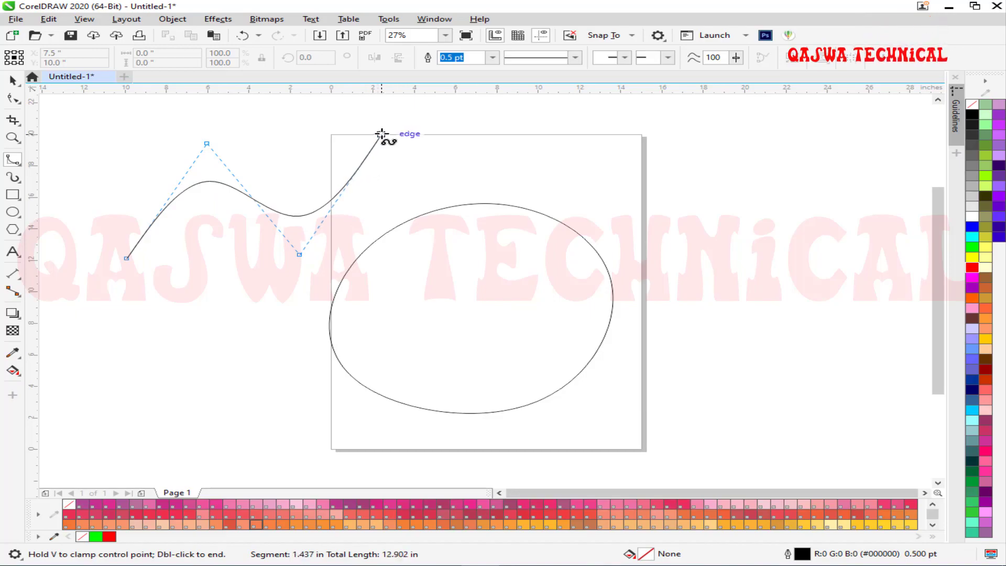
left_click(381, 134)
left_click(508, 231)
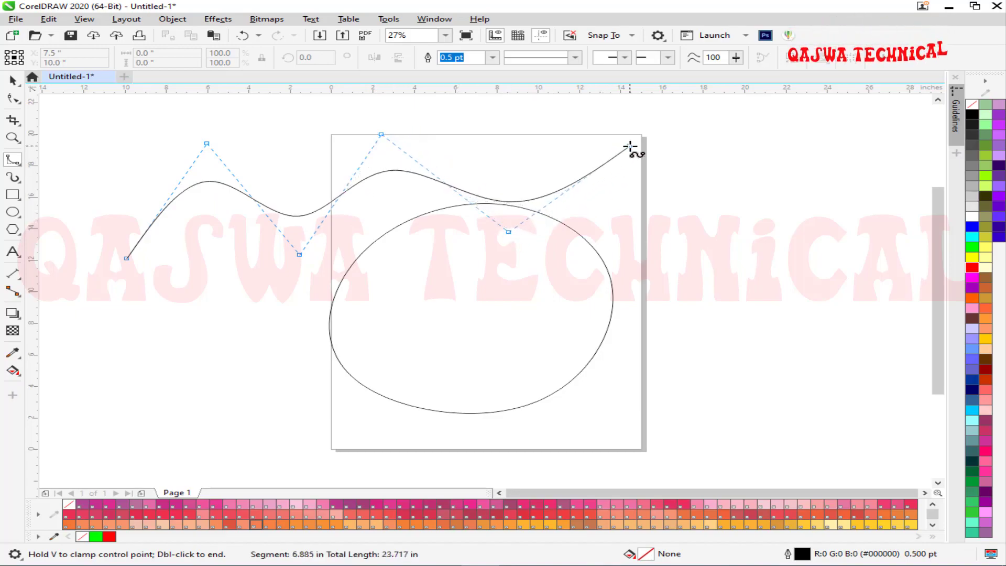
left_click(738, 242)
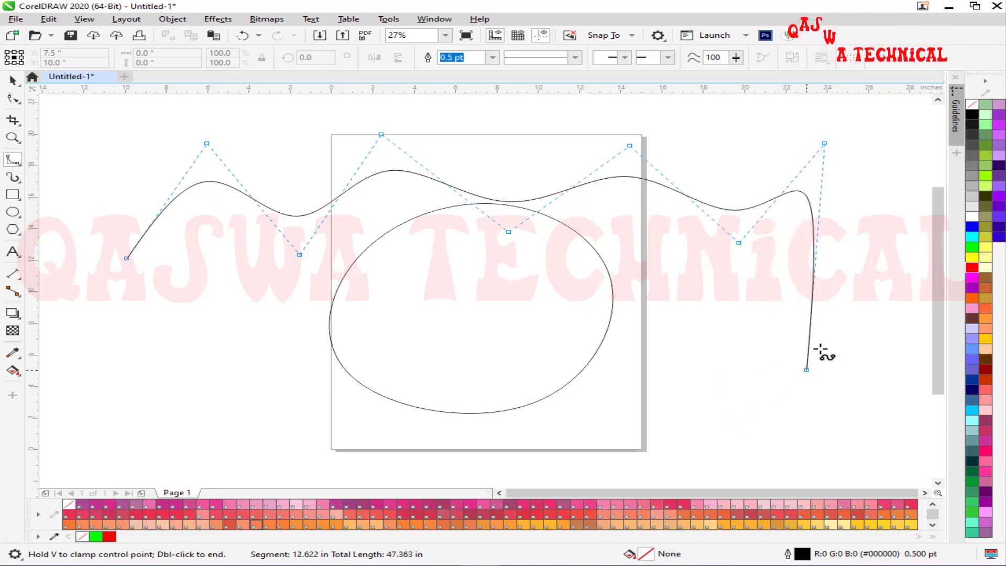
double_click(824, 143)
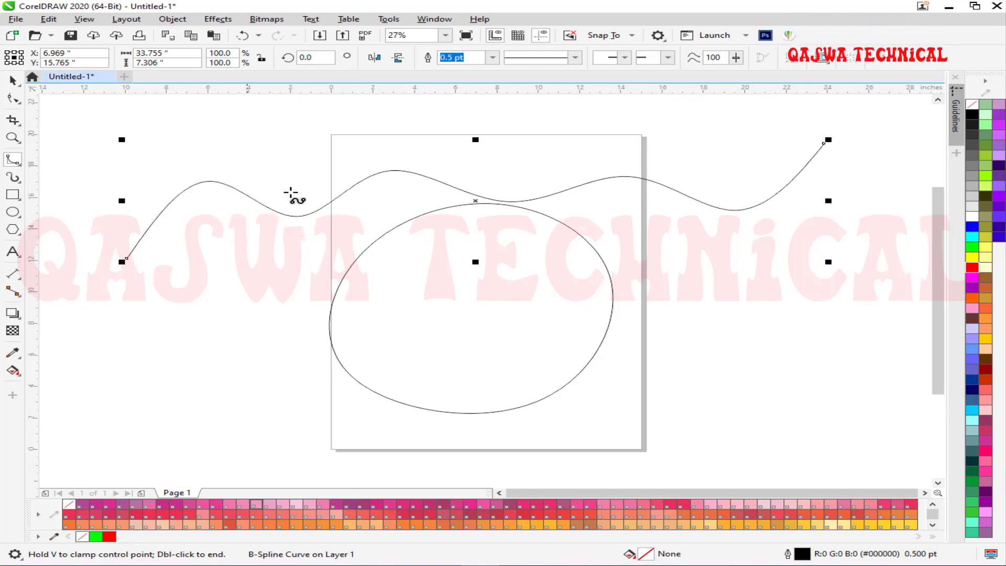
Select all the upper control points of the wavy B-Spline with the Shape tool and move them up and back down together
left_click(11, 99)
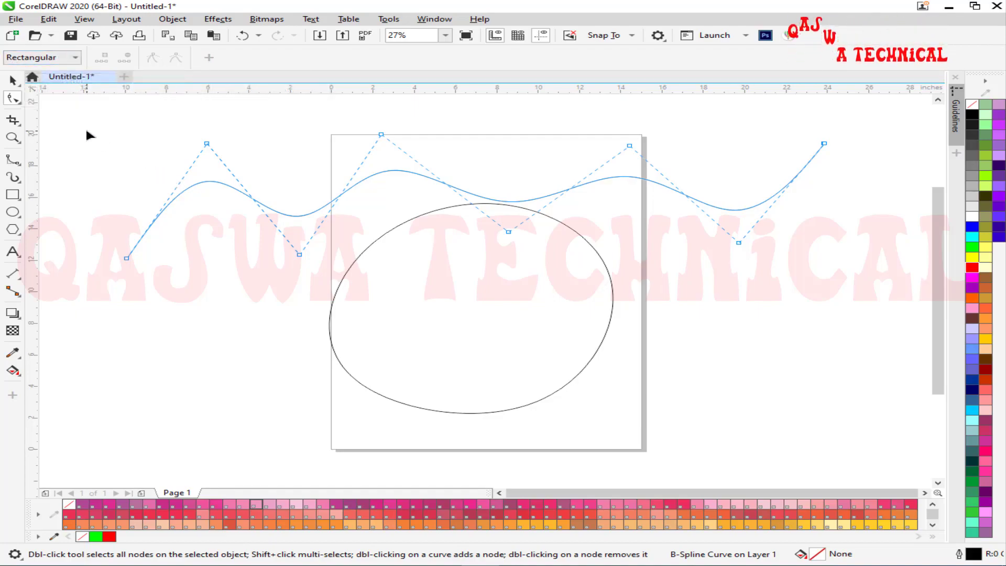
left_click_drag(77, 122, 360, 157)
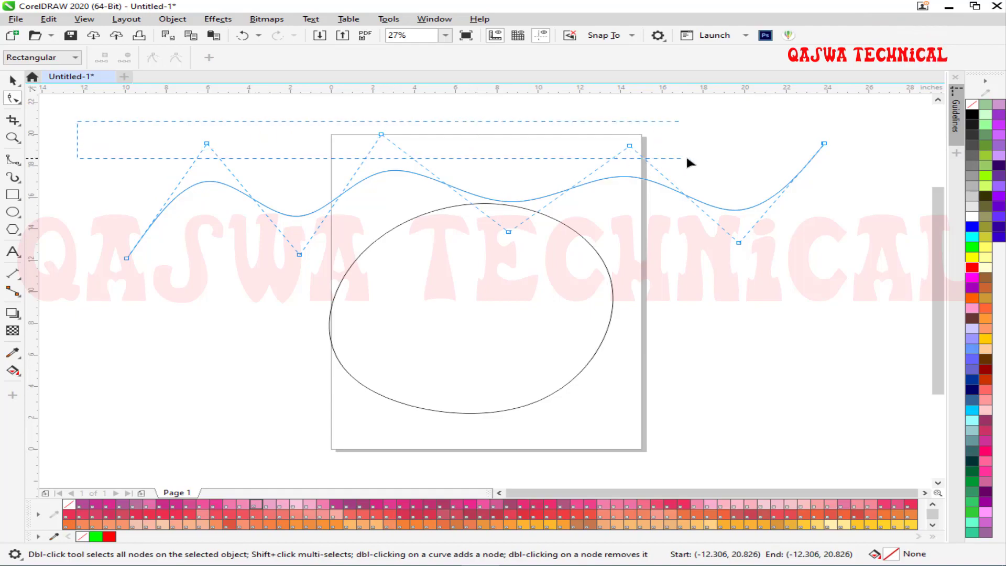
left_click_drag(869, 163, 878, 165)
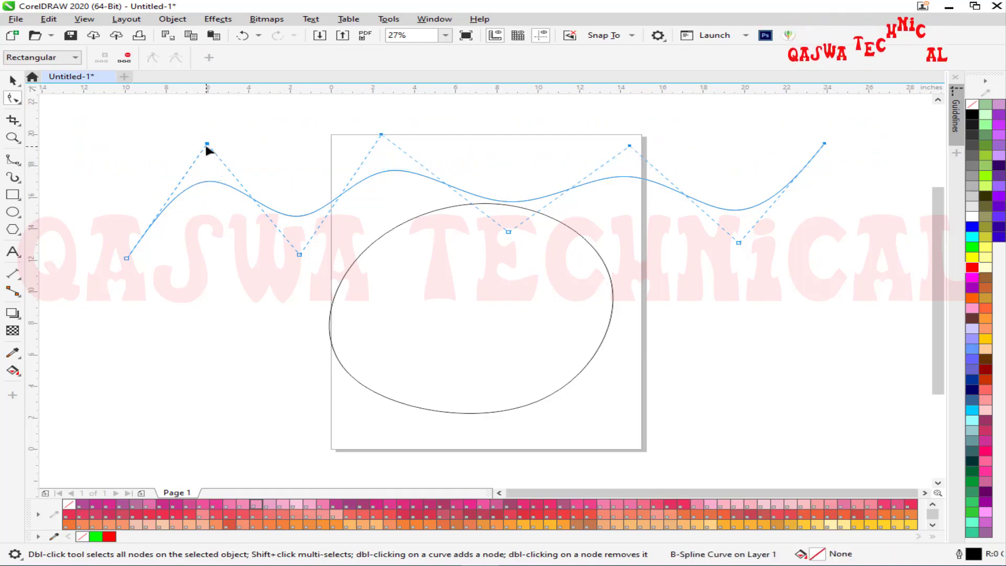
left_click_drag(207, 144, 207, 122)
left_click_drag(630, 124, 630, 146)
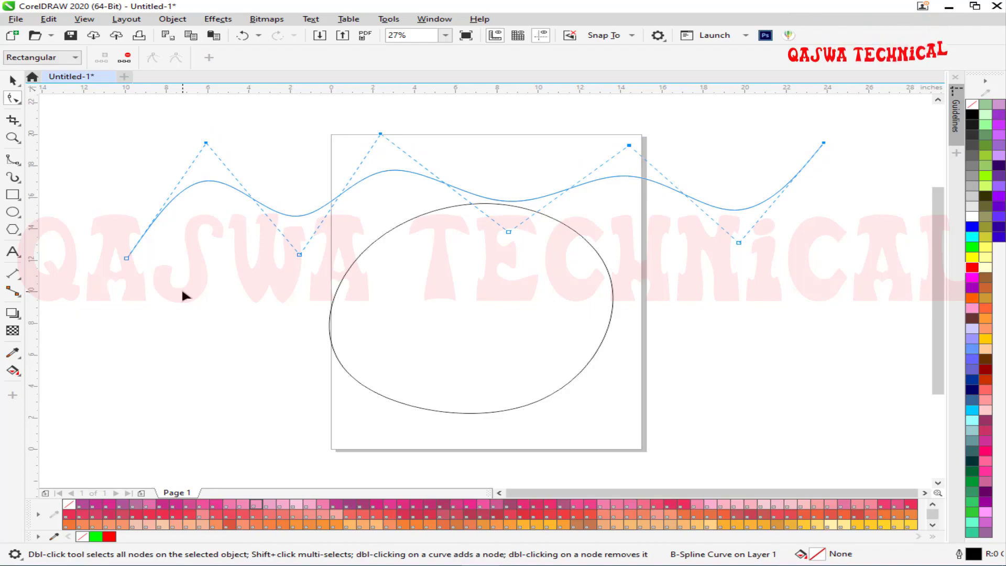
left_click(75, 58)
left_click(31, 79)
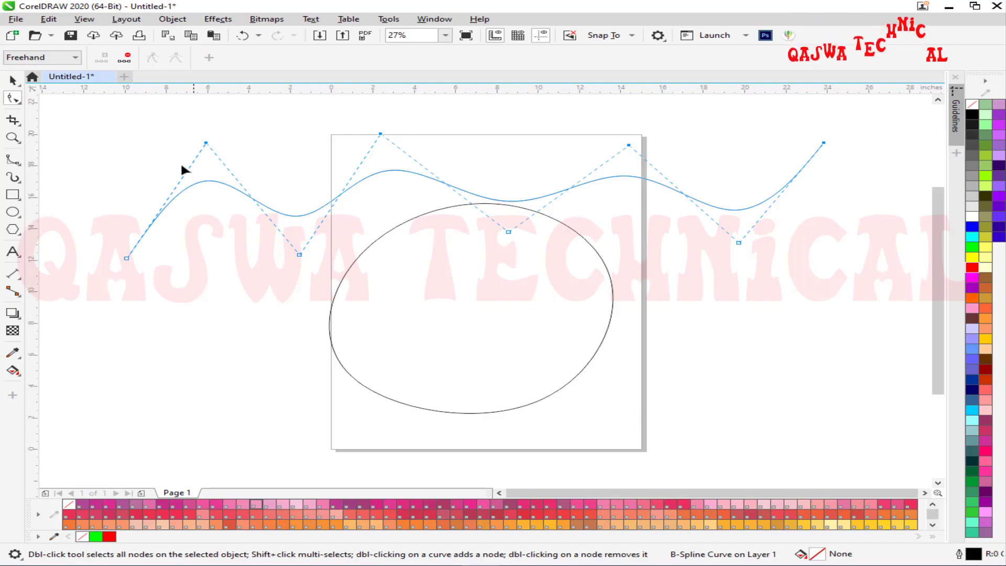
left_click(74, 57)
left_click(58, 71)
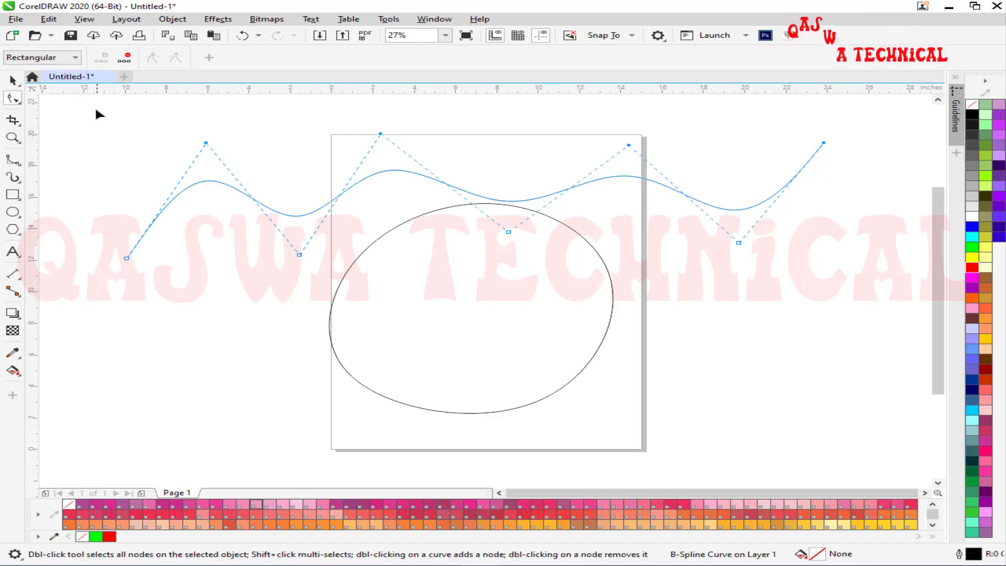
Select the wave's first valley control point and second peak control point and move both down together
left_click_drag(252, 117, 408, 275)
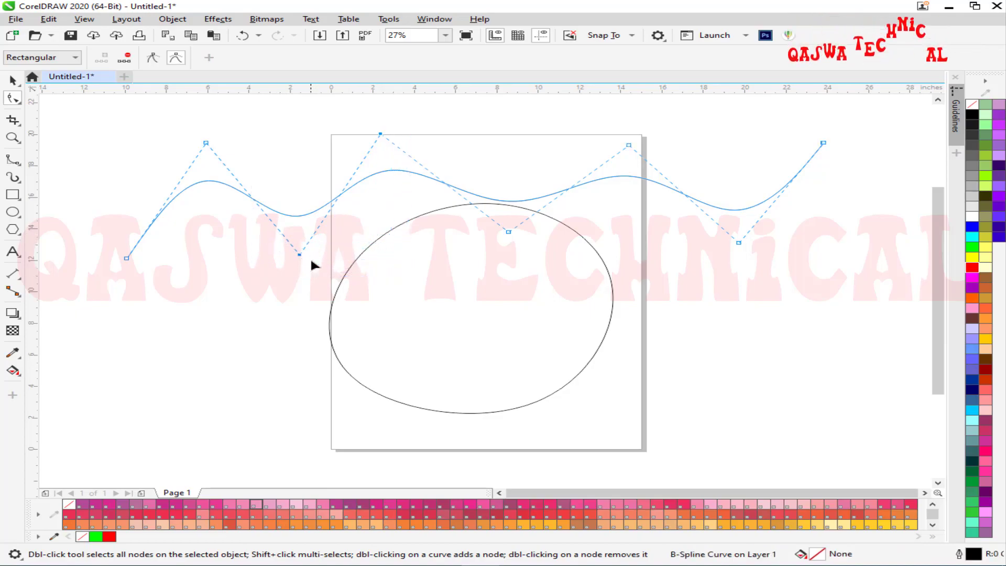
left_click_drag(300, 257, 307, 311)
Use Freehand node selection to lasso both middle valley control points and the third peak's control point, and move them down and to the right
left_click(52, 57)
left_click(51, 79)
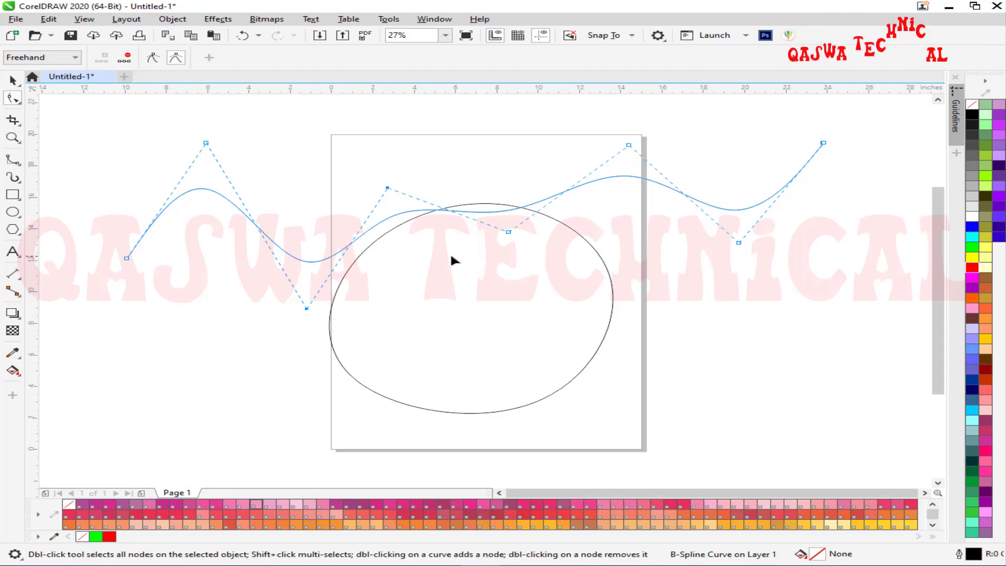
mouse_move(187, 302)
left_mouse_down()
mouse_move(245, 287)
mouse_move(330, 310)
mouse_move(364, 296)
mouse_move(361, 335)
mouse_move(261, 382)
left_mouse_up()
left_click_drag(746, 123, 701, 125)
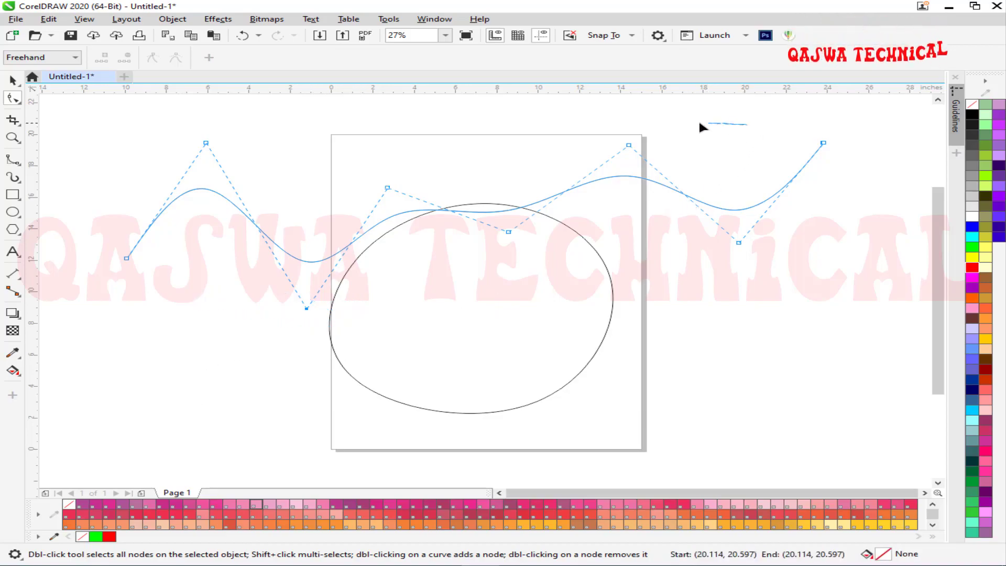
left_click_drag(581, 212, 473, 226)
mouse_move(338, 304)
left_mouse_down()
mouse_move(267, 292)
mouse_move(278, 372)
mouse_move(353, 414)
left_mouse_up()
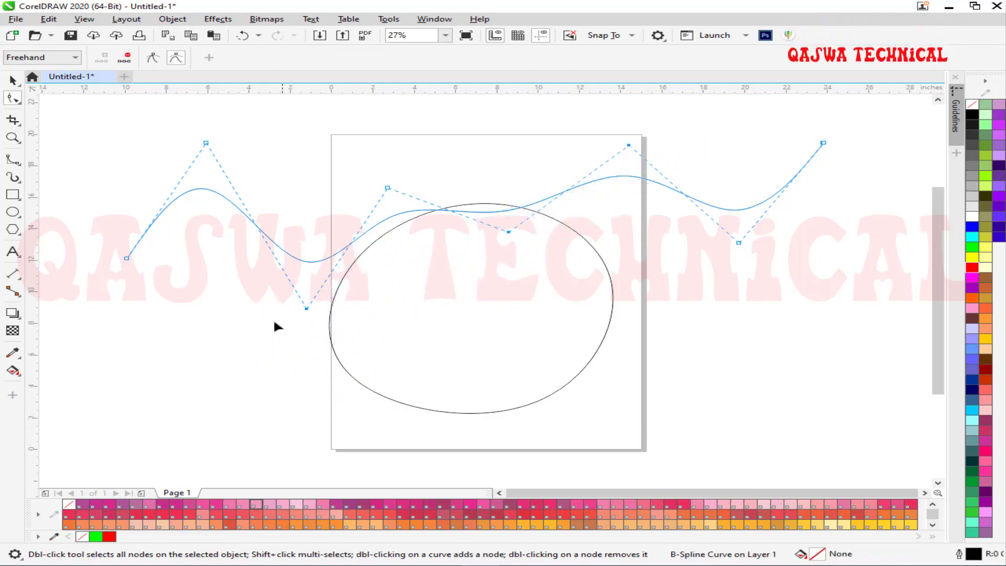
left_click_drag(509, 231, 548, 300)
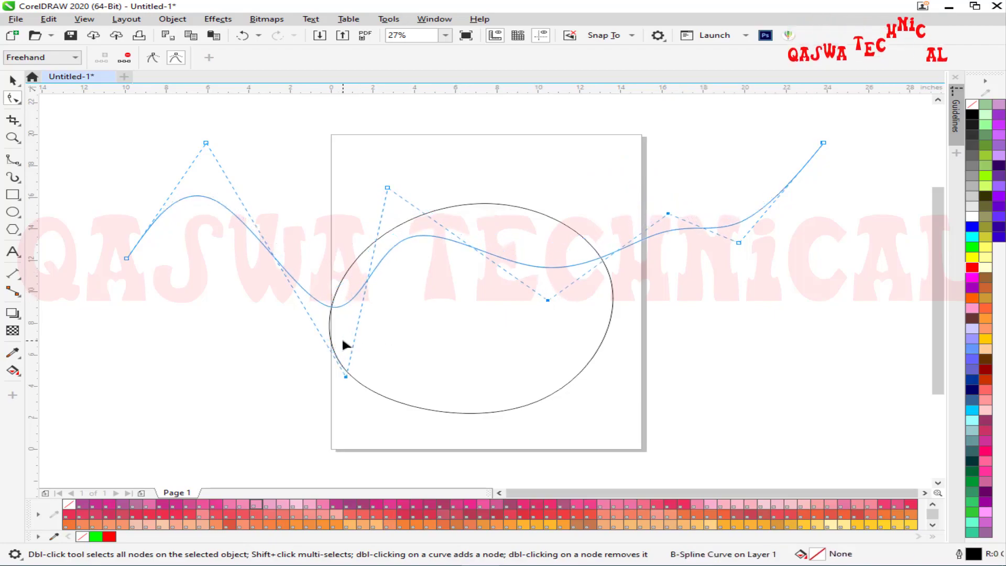
Return to Rectangular selection, add a control point between the wave's first peak and first valley, and move it outward to the right
left_click(55, 58)
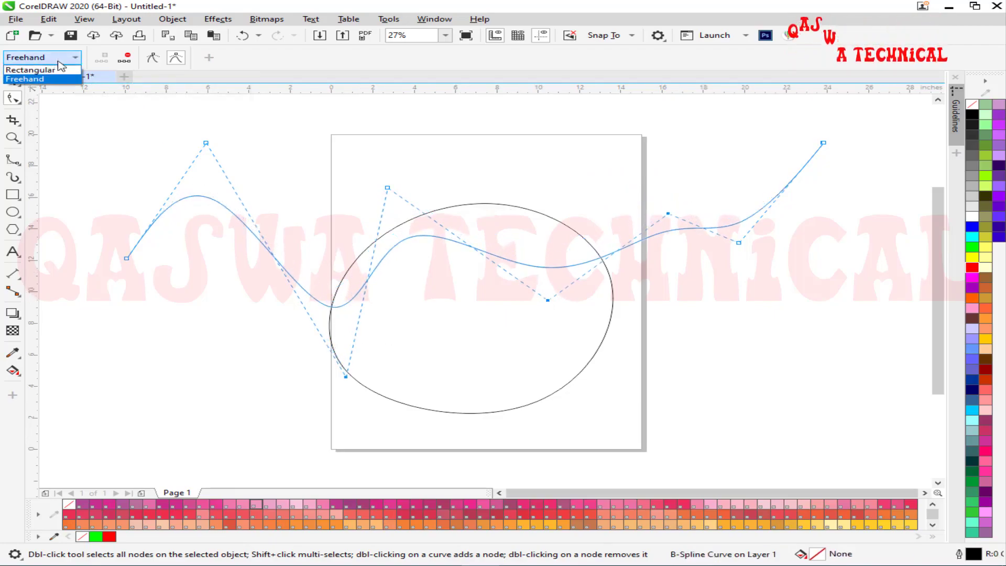
left_click(32, 70)
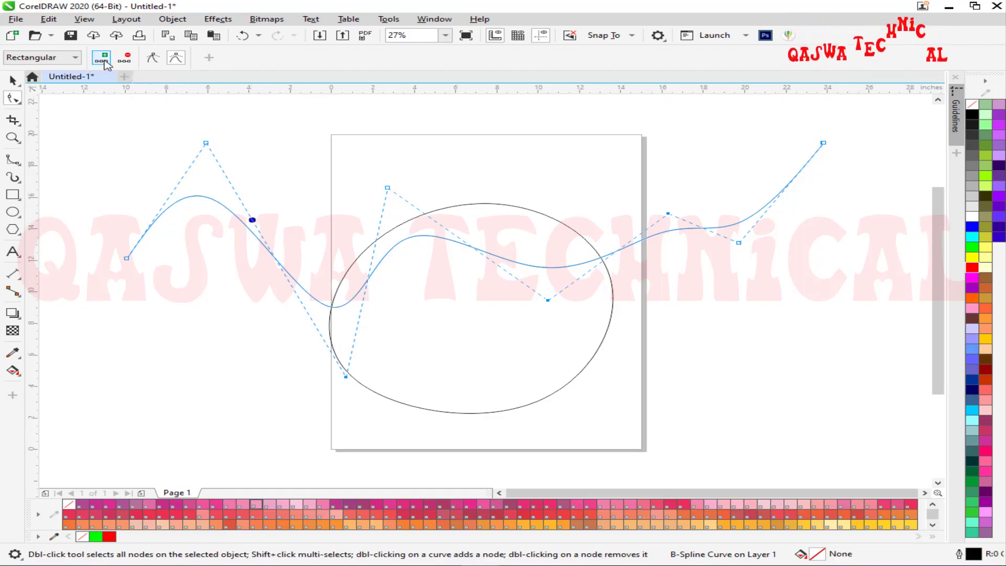
left_click(103, 59)
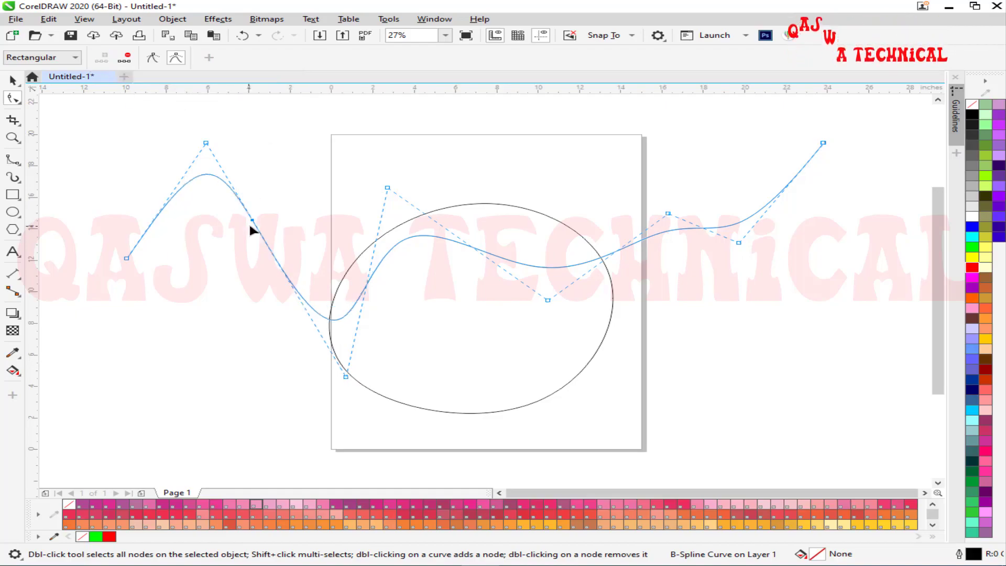
left_click_drag(252, 220, 302, 206)
Add a control point midway between the wave's second peak and second valley and move it up and to the right
left_click(468, 244)
left_click(101, 56)
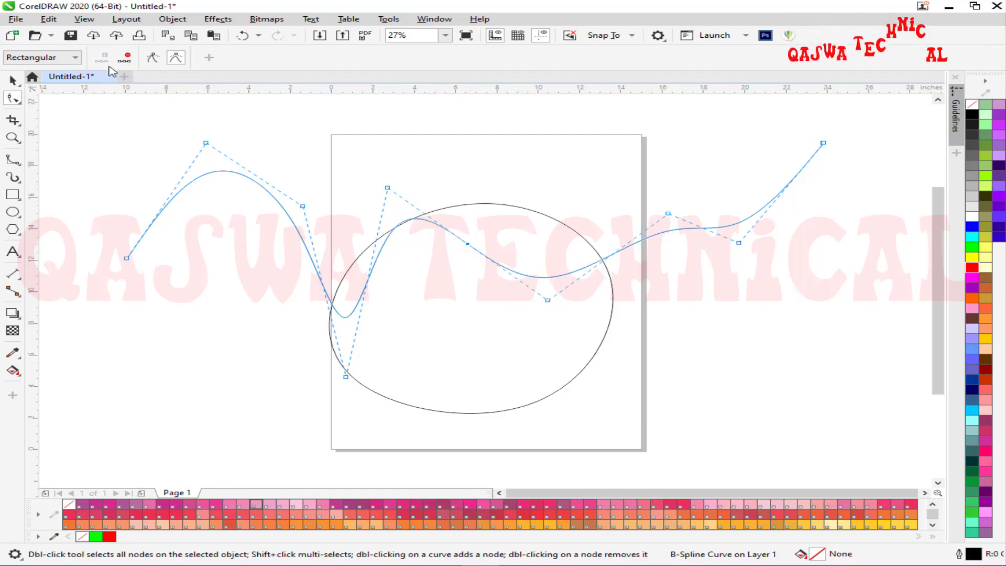
left_click_drag(469, 245, 502, 211)
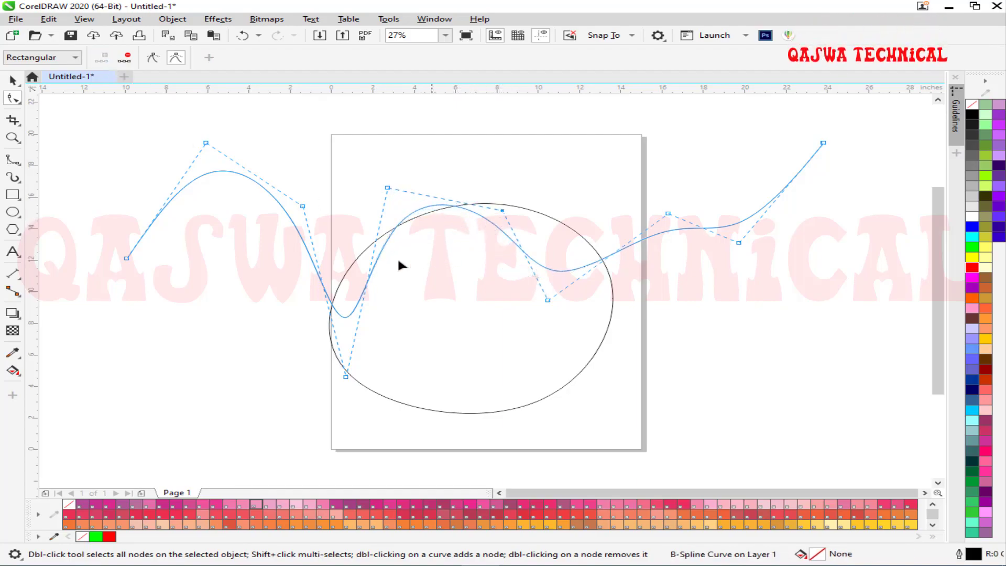
Add two more control points to the wave, one on each side of the second peak's control point
double_click(375, 247)
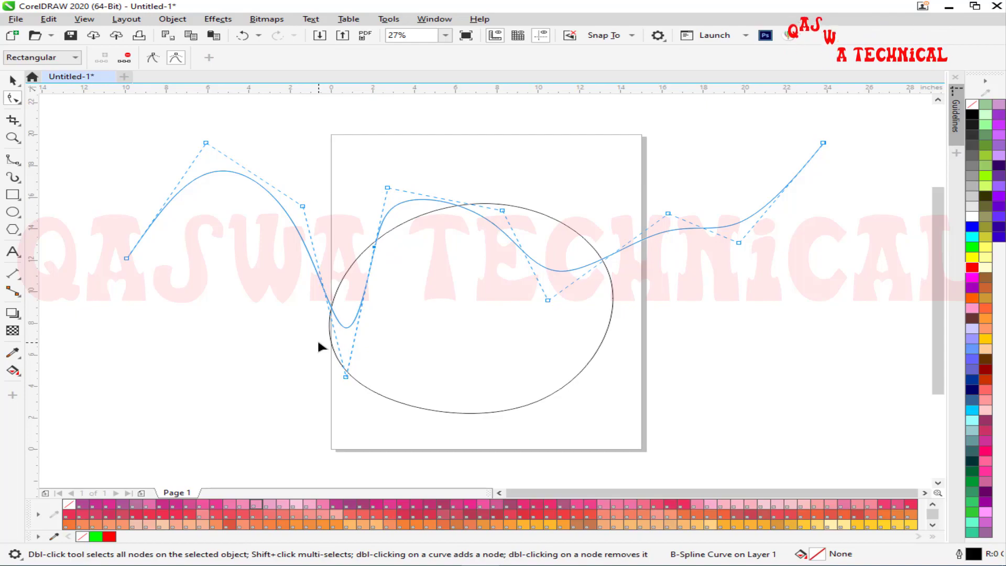
double_click(445, 200)
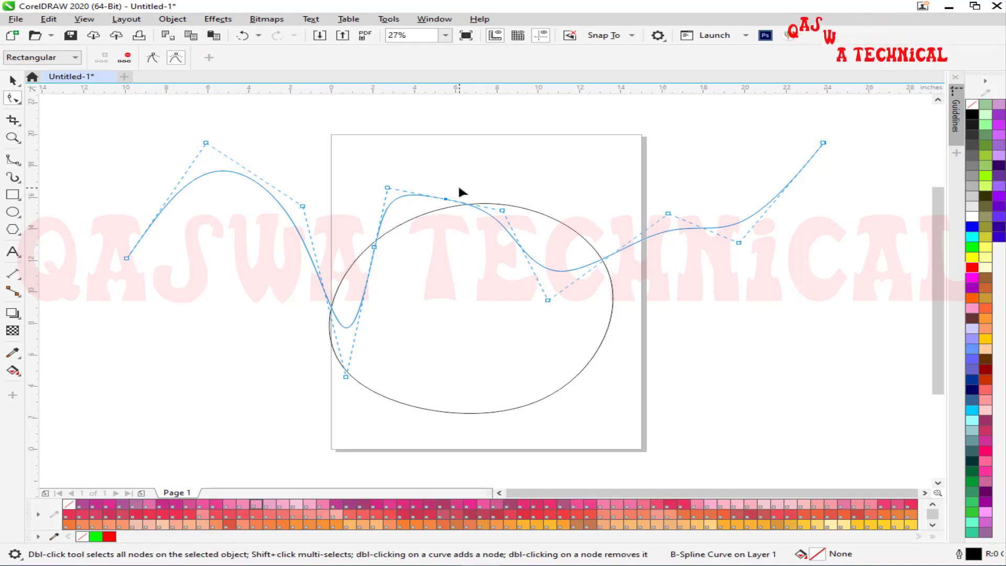
Delete the two added control points beside the wave's second peak, the deepest valley's control point and the third peak's control point
left_click(128, 60)
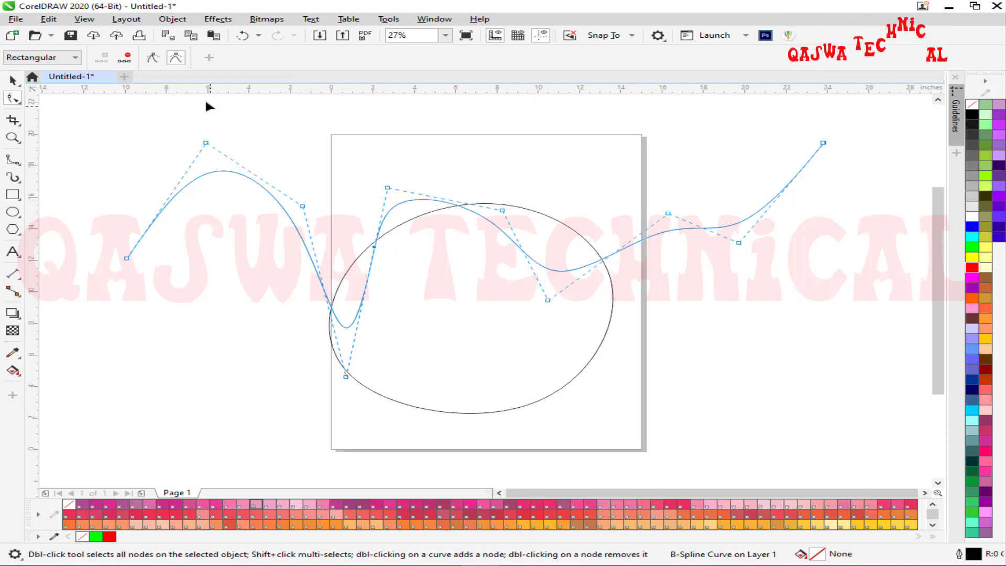
left_click(129, 60)
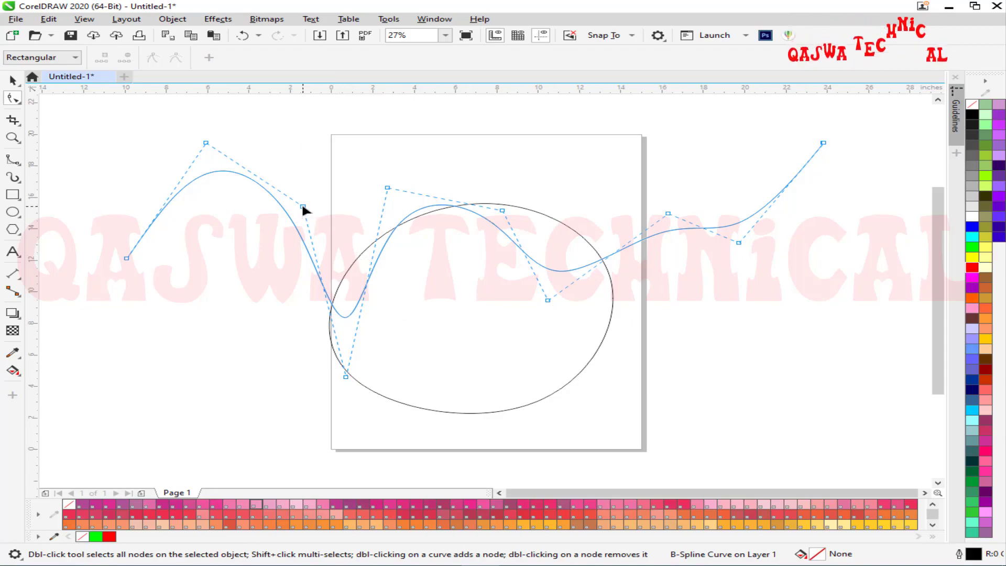
double_click(346, 376)
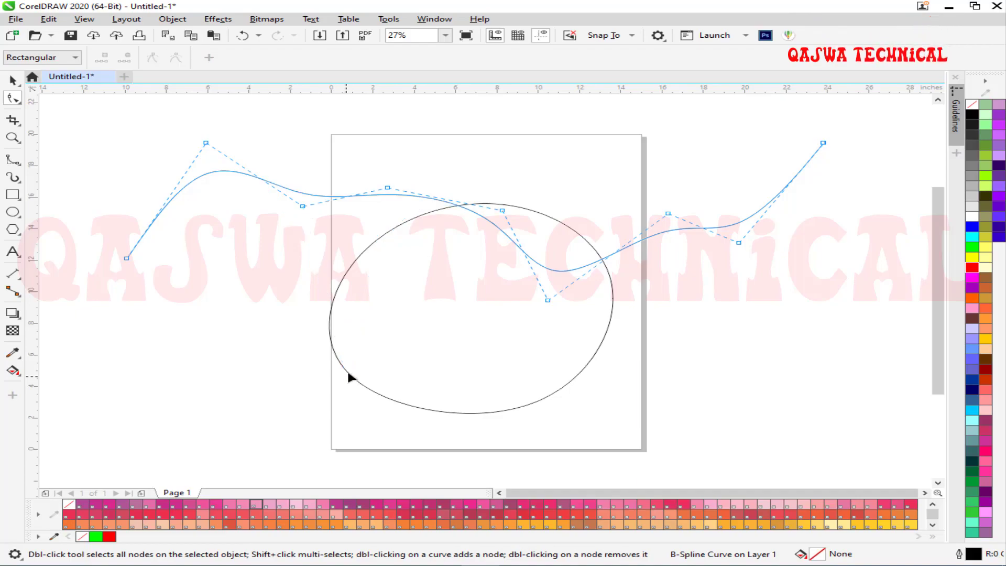
double_click(669, 214)
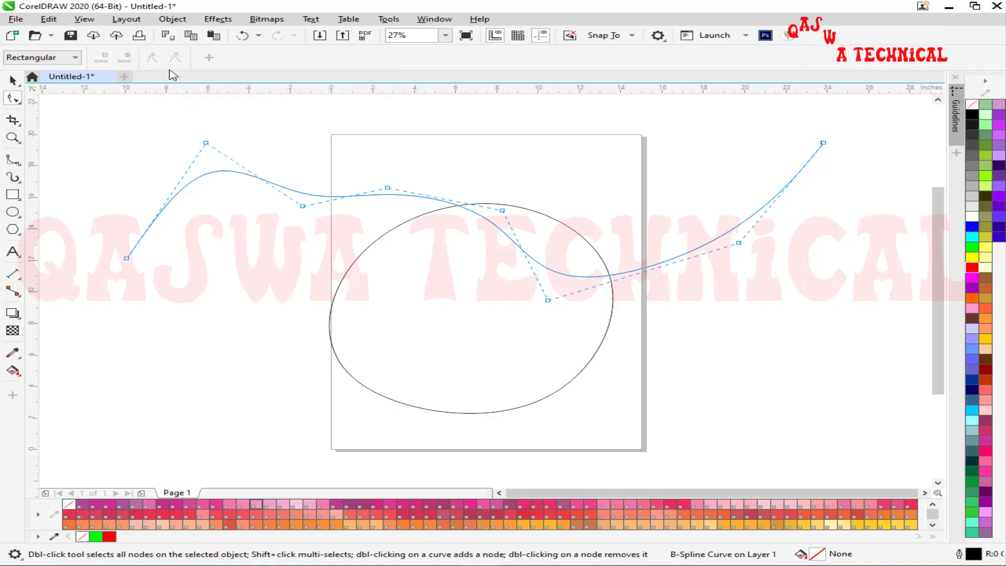
Undo all the recent control point deletions, additions and moves on the wave
key("ctrl+z")
key("ctrl+z")
key("ctrl+z")
key("ctrl+z")
key("ctrl+z")
key("ctrl+z")
key("ctrl+z")
key("ctrl+z")
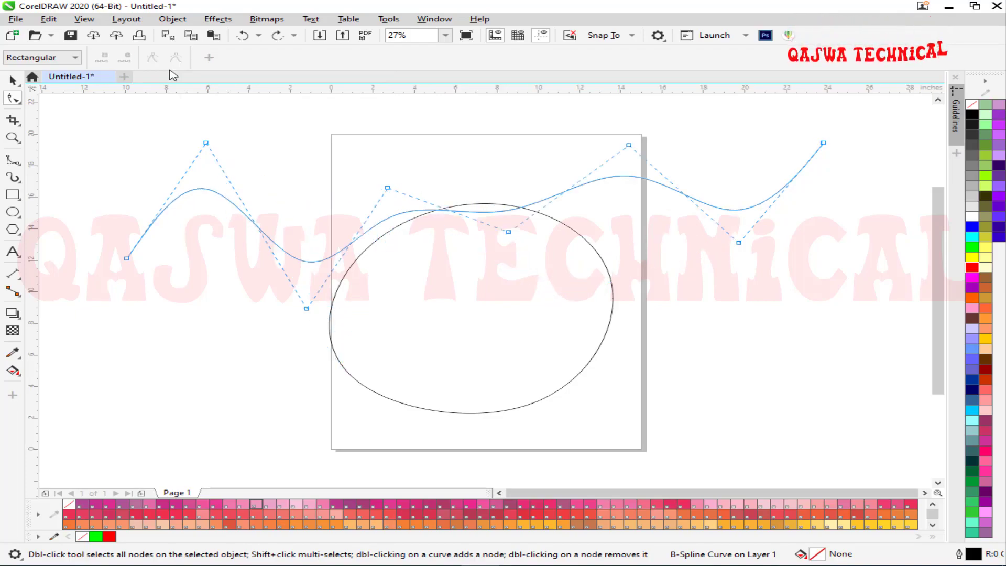
key("ctrl+z")
key("ctrl+z")
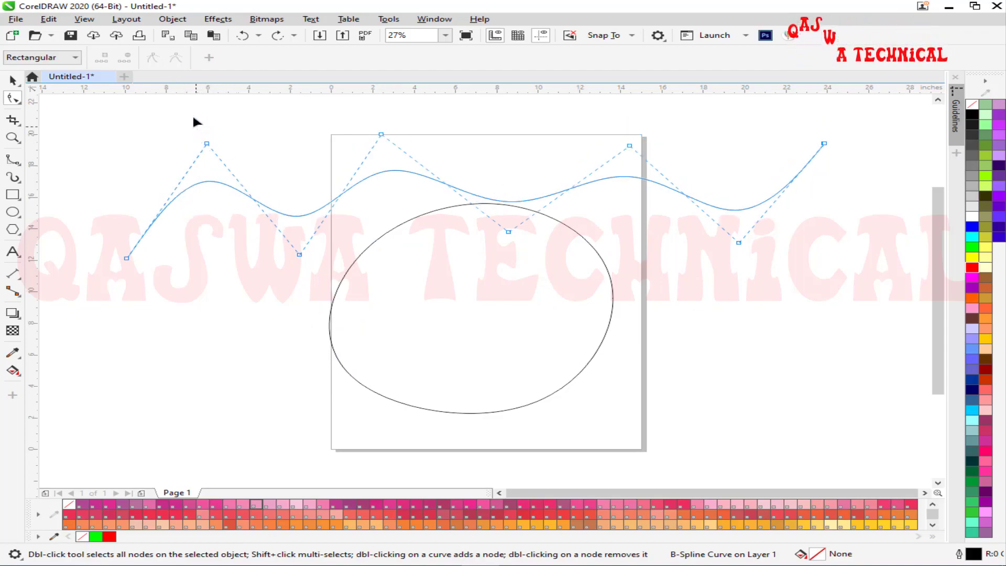
Clamp the control points at the wave's first peak, first valley and second peak to form sharp corners
left_click(208, 144)
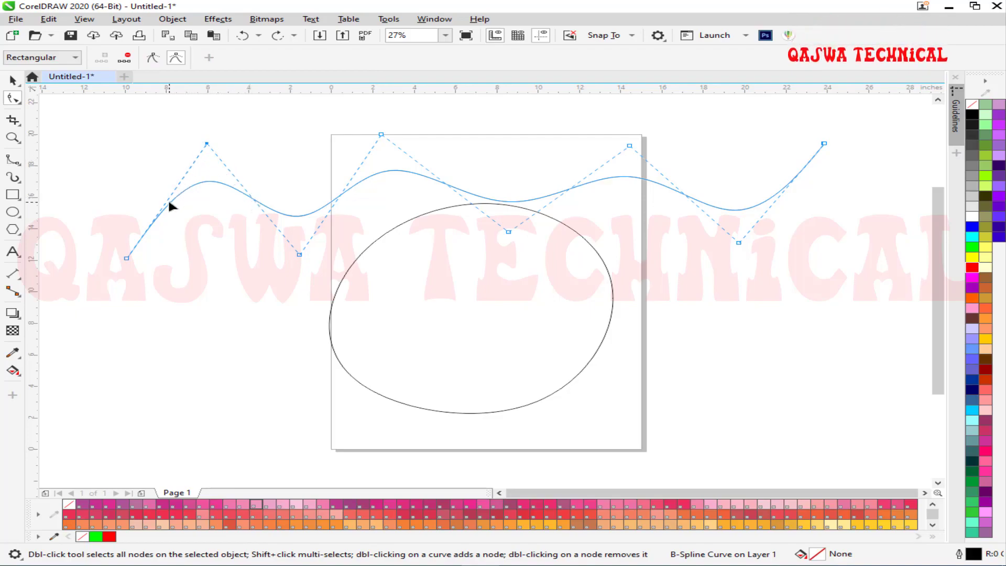
left_click(153, 59)
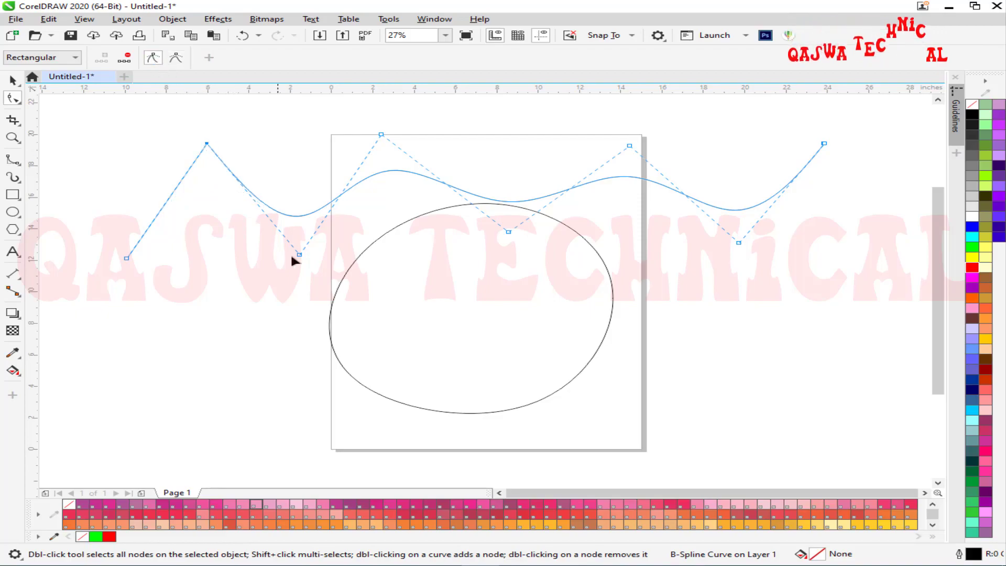
left_click(177, 283)
left_click(152, 59)
left_click_drag(413, 118, 328, 148)
left_click(153, 58)
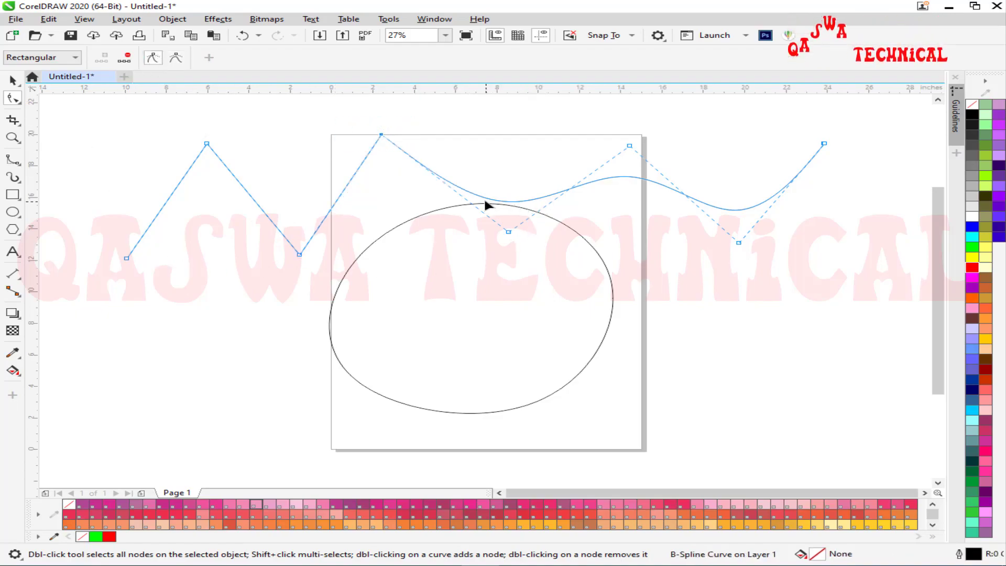
Move the control points of the wave's second and third valleys down and slightly to the left
double_click(527, 218)
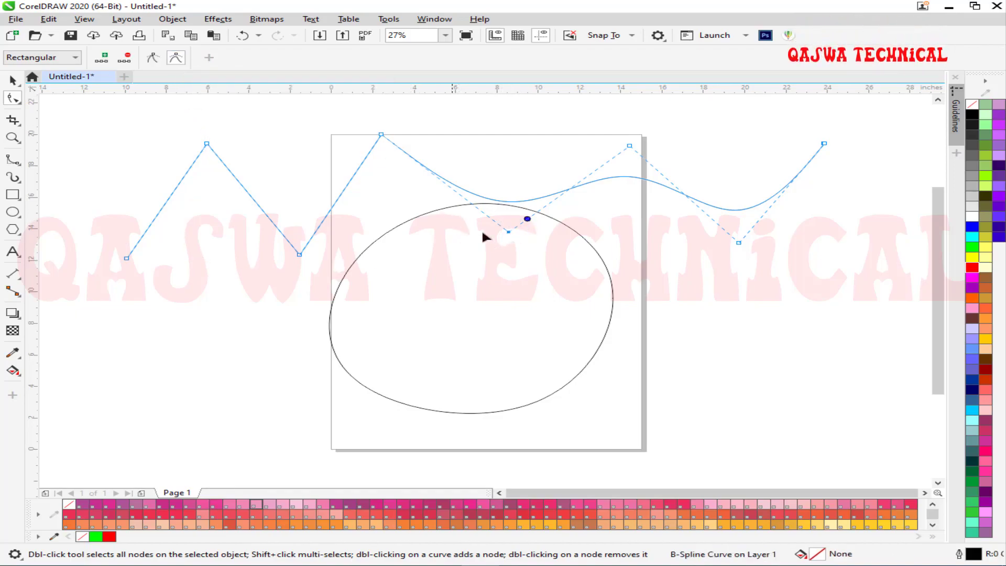
left_click_drag(508, 231, 473, 299)
left_click_drag(419, 294, 608, 219)
left_click_drag(576, 255, 496, 293)
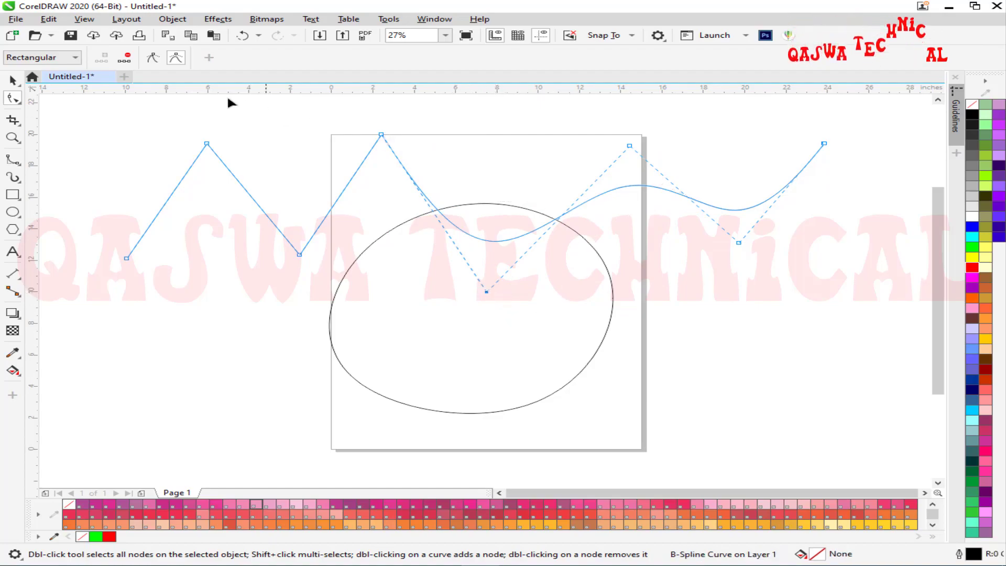
left_click_drag(723, 256, 722, 257)
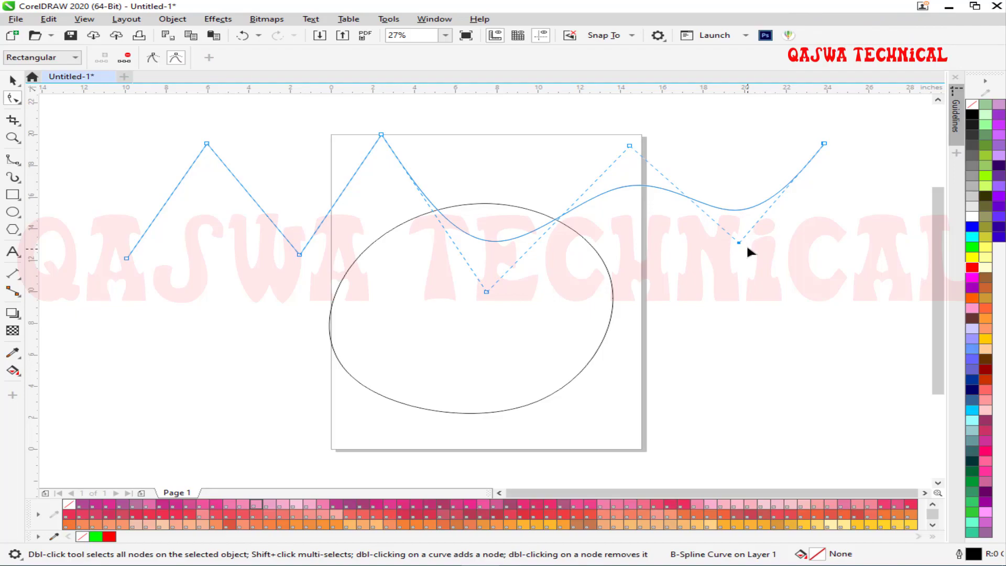
left_click_drag(738, 243, 756, 292)
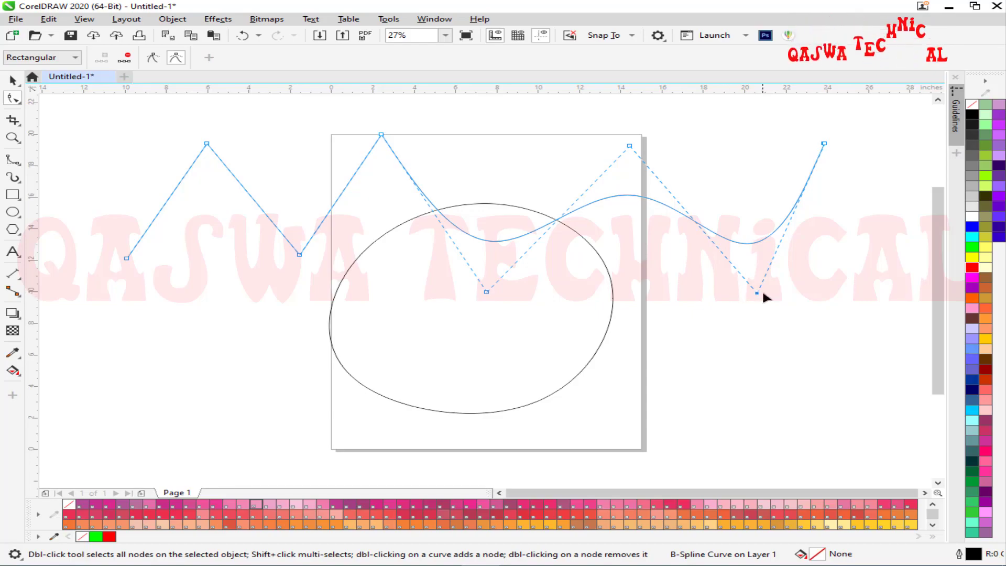
left_click_drag(754, 292, 708, 303)
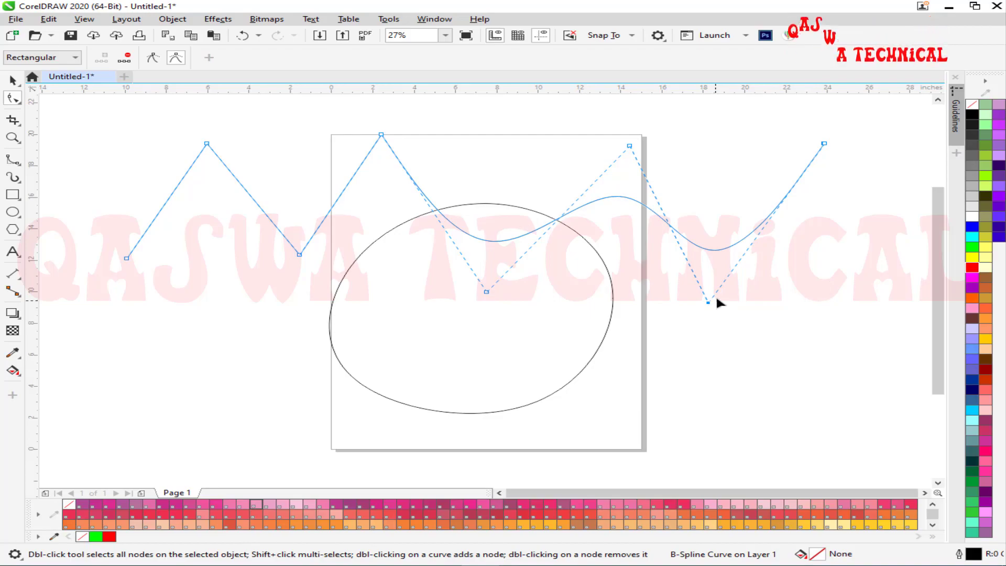
Select the closed oval curve and clamp its top, right and lower-right control points
scroll(539, 258, "down", 4)
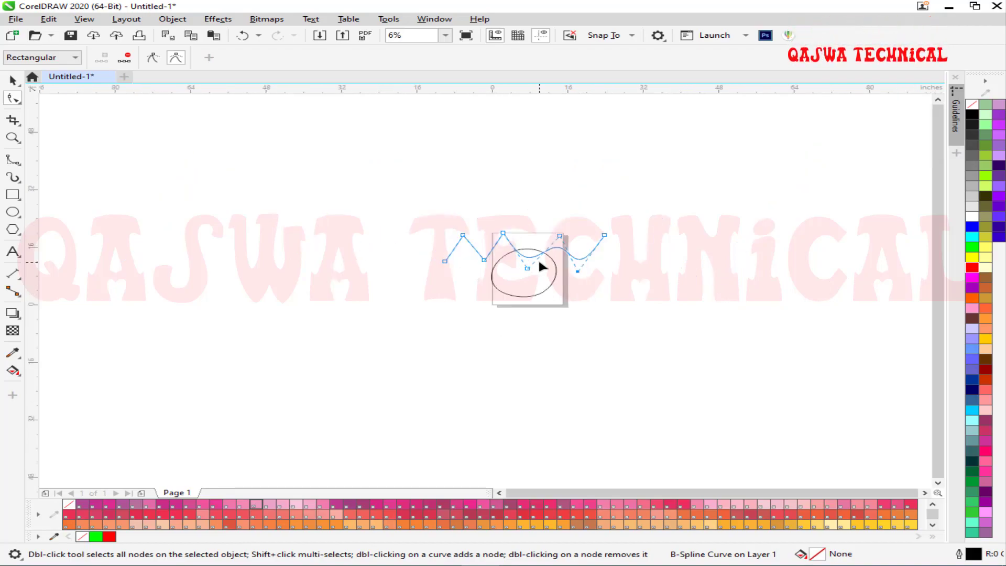
left_click(549, 287)
scroll(548, 288, "up", 4)
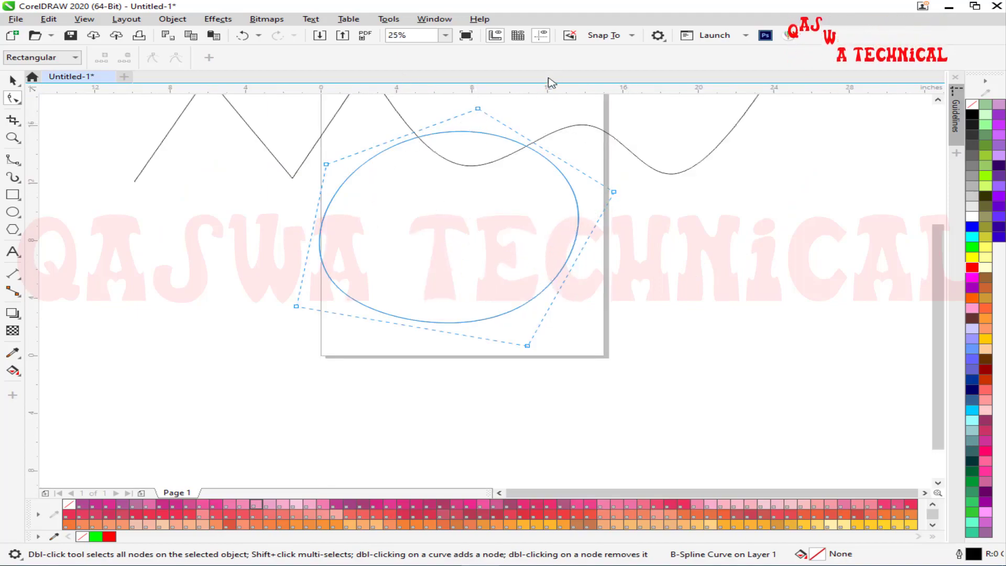
left_click(478, 109)
left_click(158, 57)
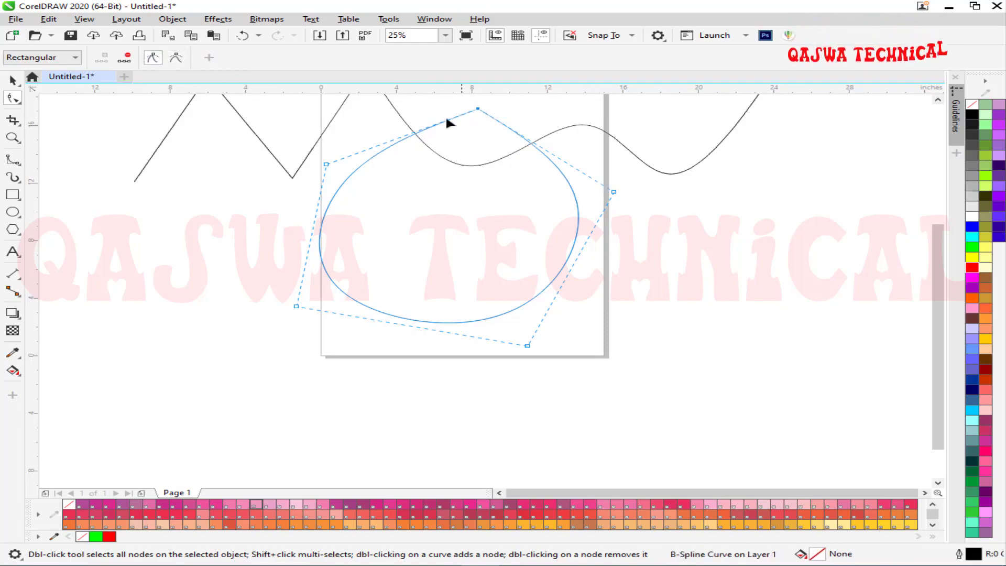
left_click(614, 192)
left_click(153, 57)
left_click_drag(554, 331, 515, 361)
left_click(152, 57)
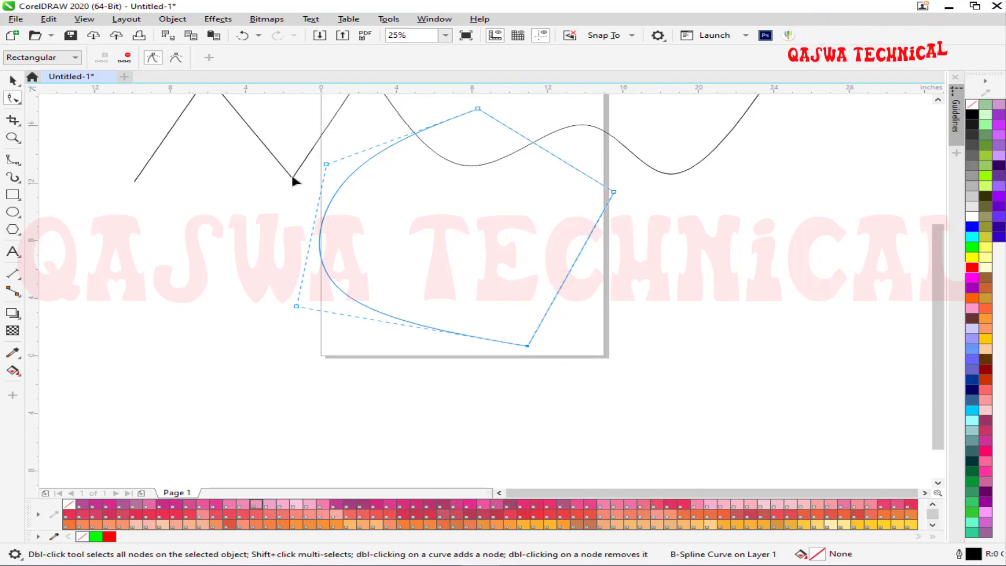
Clamp the closed curve's lower-left and upper-left control points so those sides become straight
left_click_drag(288, 271, 327, 309)
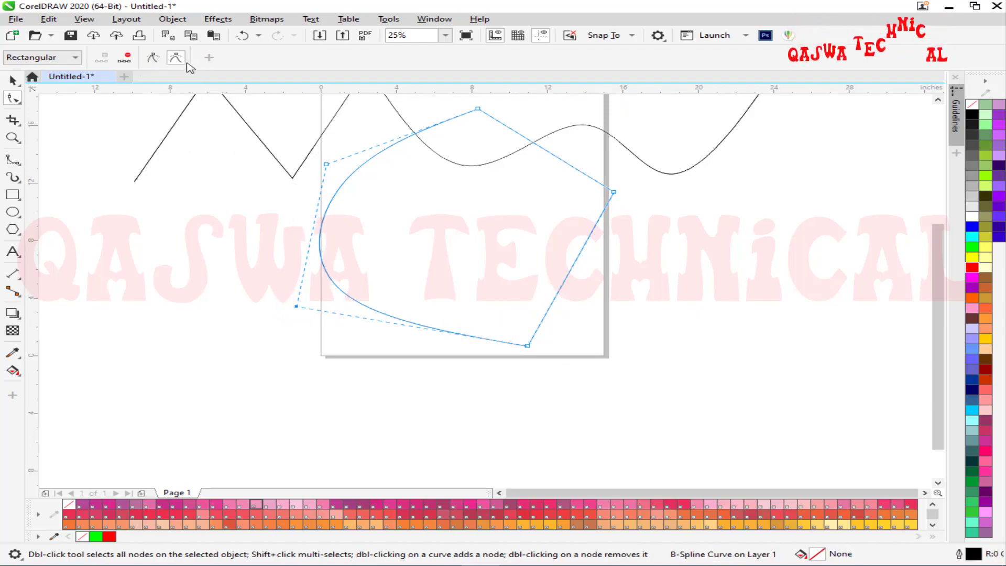
left_click(152, 57)
left_click_drag(340, 144, 316, 178)
left_click(153, 57)
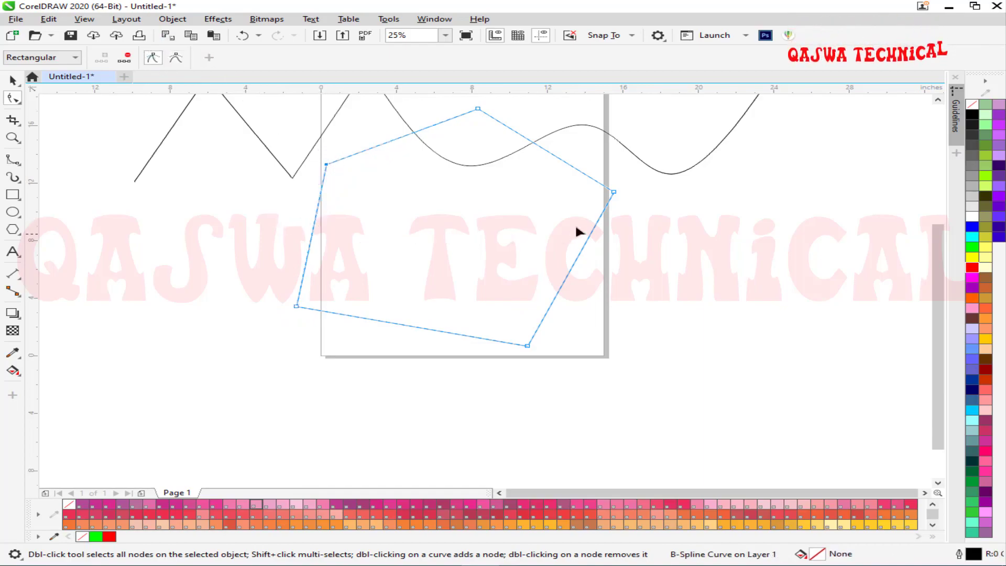
Change the closed shape's right, top and upper-left control points to floating
left_click_drag(634, 184, 594, 207)
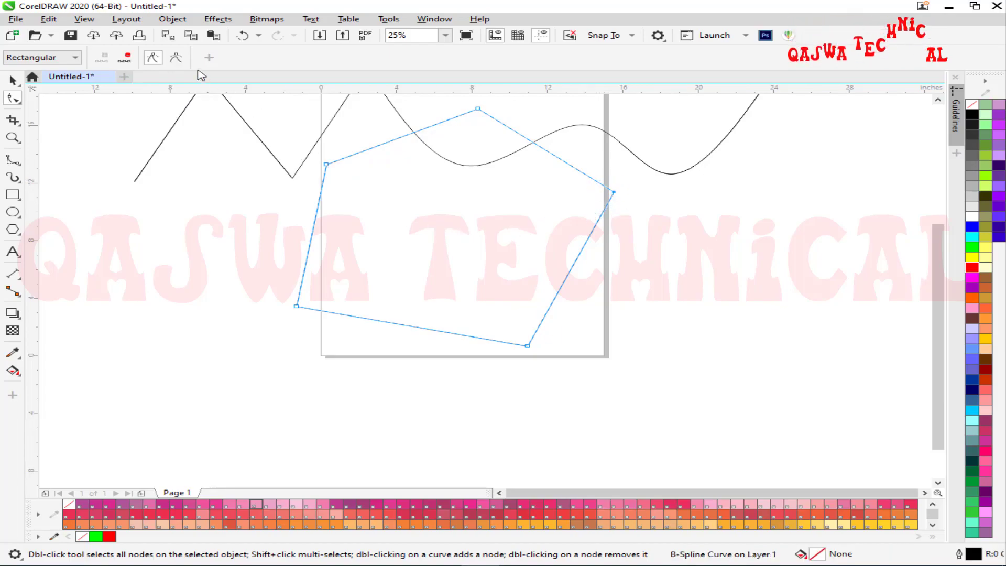
left_click(183, 62)
left_click(477, 108)
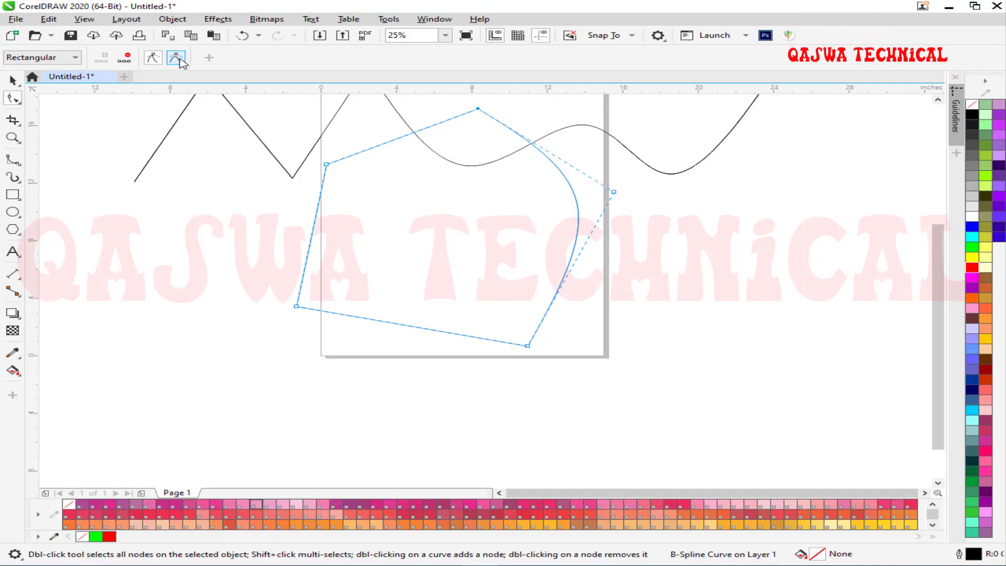
left_click(326, 163)
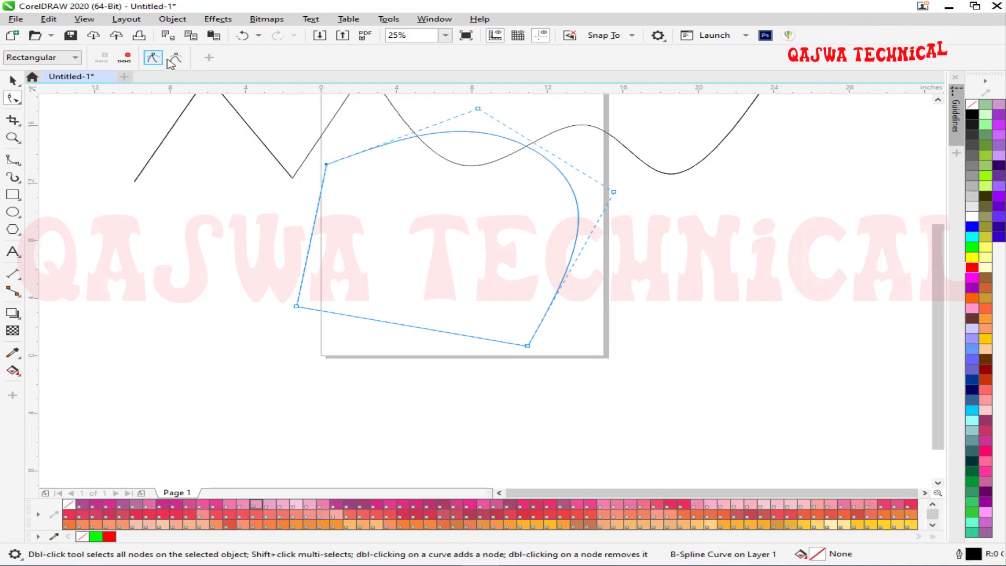
left_click(209, 59)
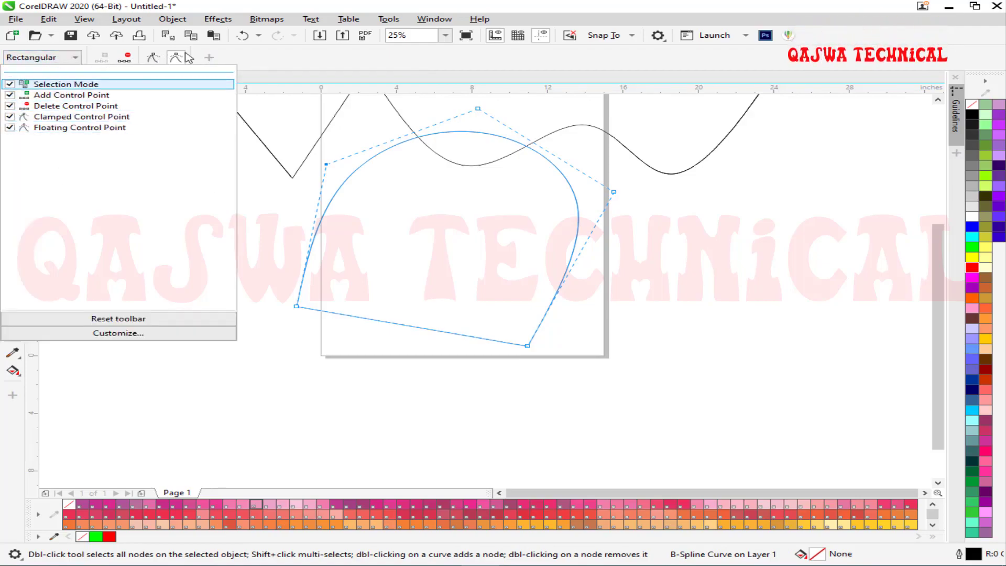
left_click(9, 128)
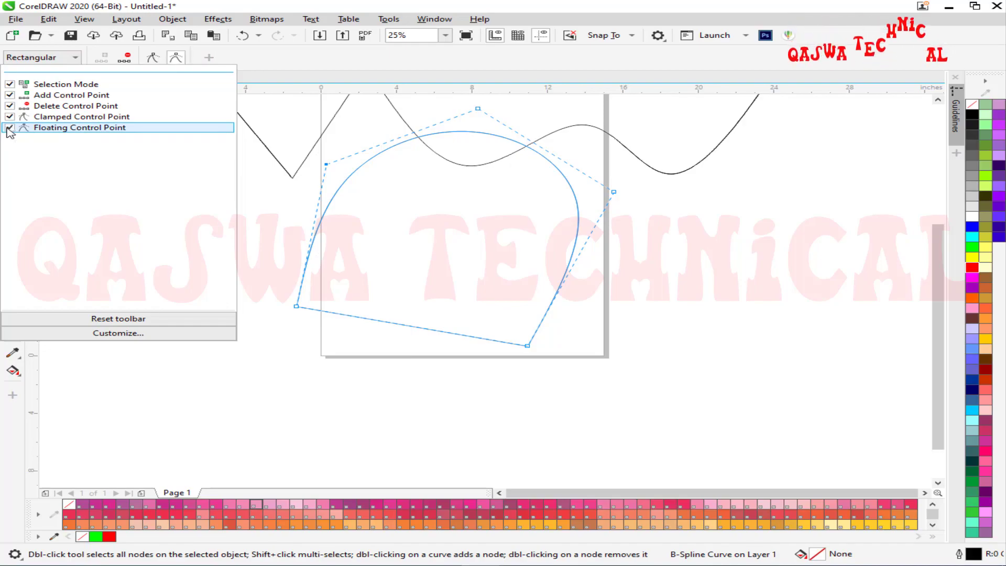
left_click(249, 160)
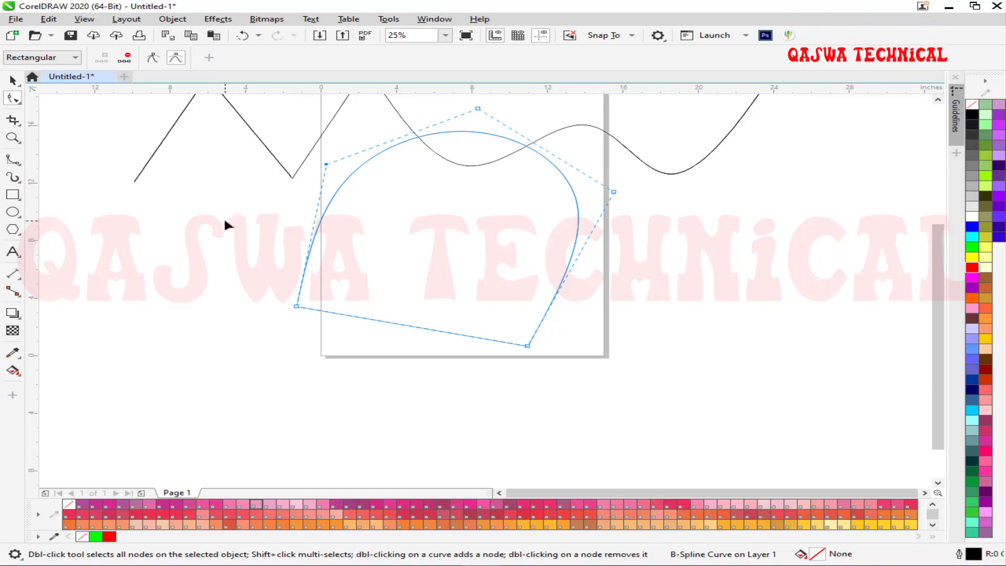
Select every object in the drawing and delete it to clear the page
scroll(224, 222, "down", 1)
key("ctrl+a")
key("space")
key("Delete")
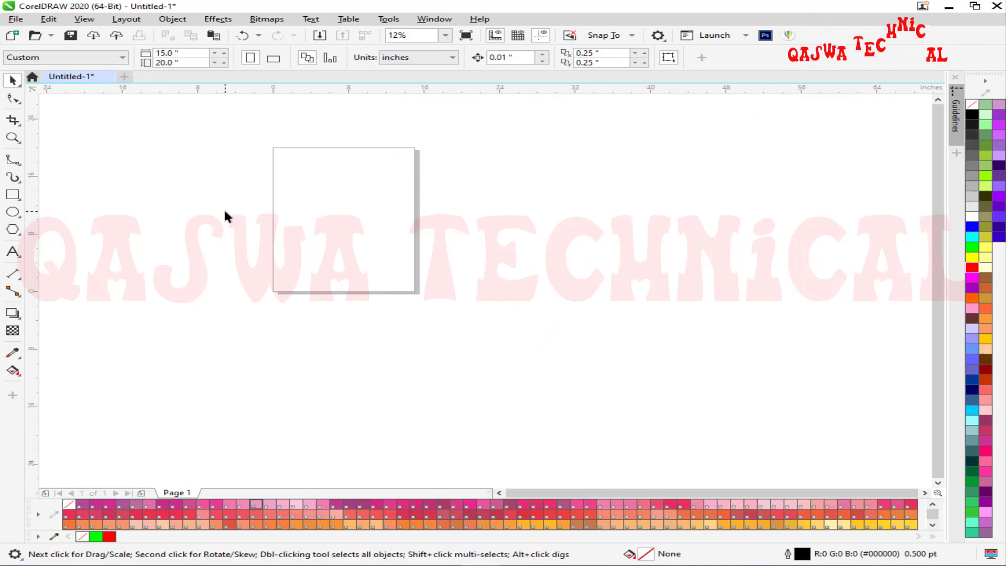
scroll(224, 212, "up", 2)
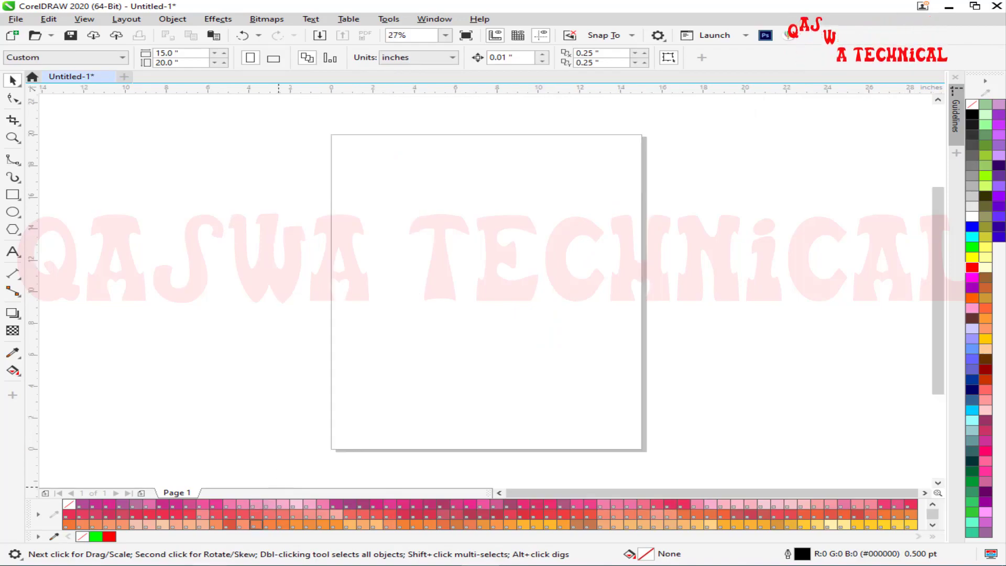
Import the cricket bat image Untitled-1 from Downloads and place it in the upper-left part of the page
left_click(319, 35)
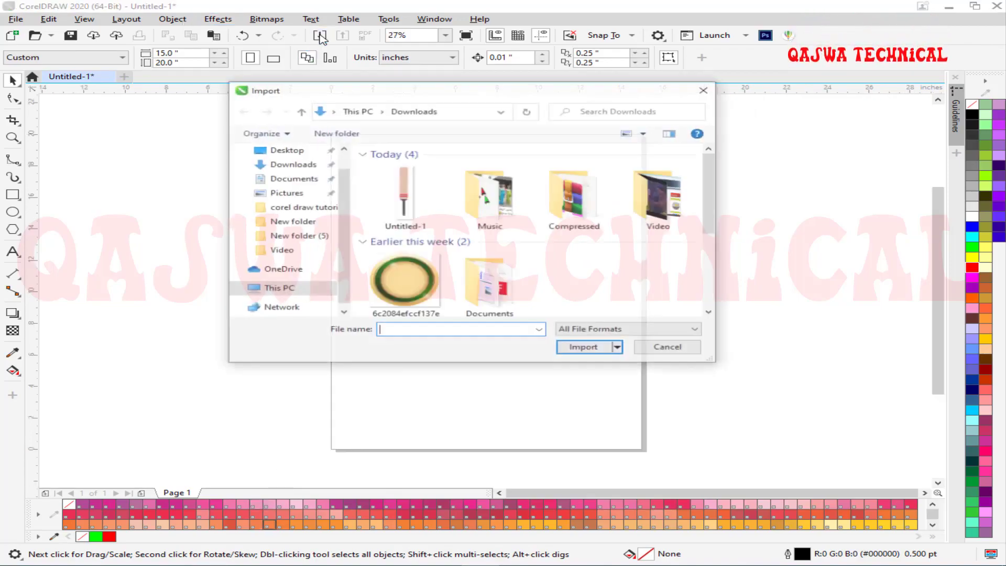
left_click(404, 196)
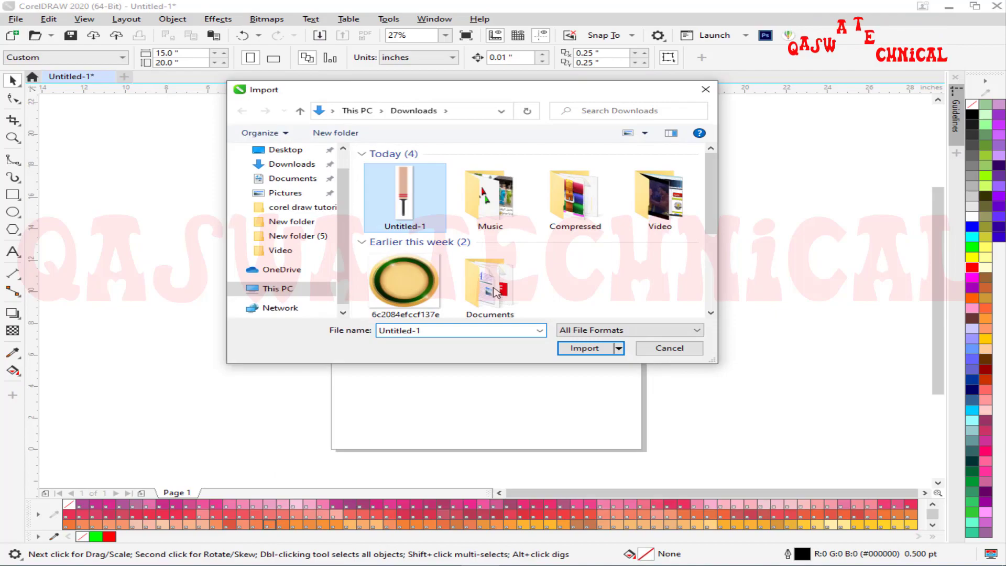
left_click(585, 348)
left_click(383, 172)
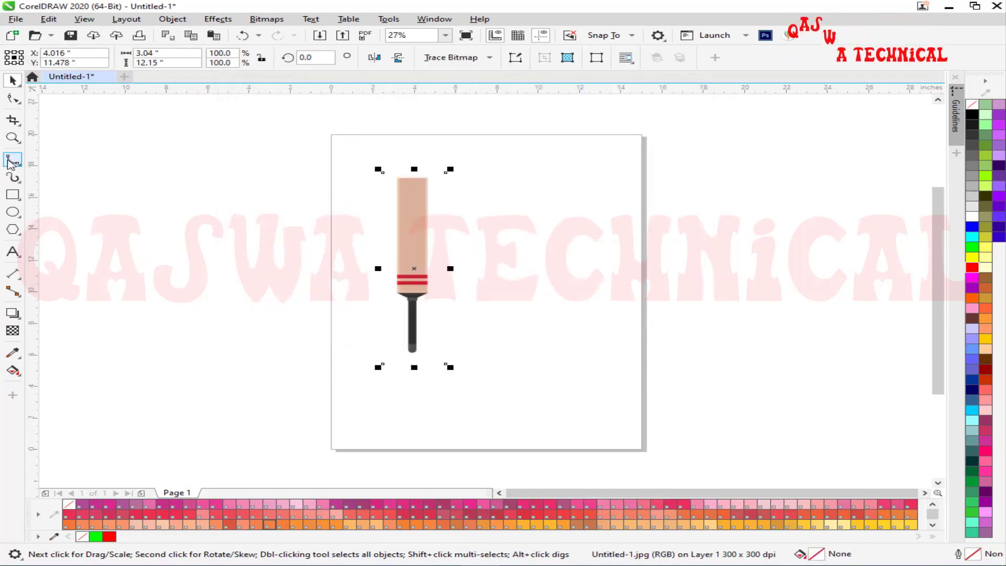
Draw a closed B-spline around the cricket bat, placing control points at the corners of its blade, collar and handle
left_click(12, 160)
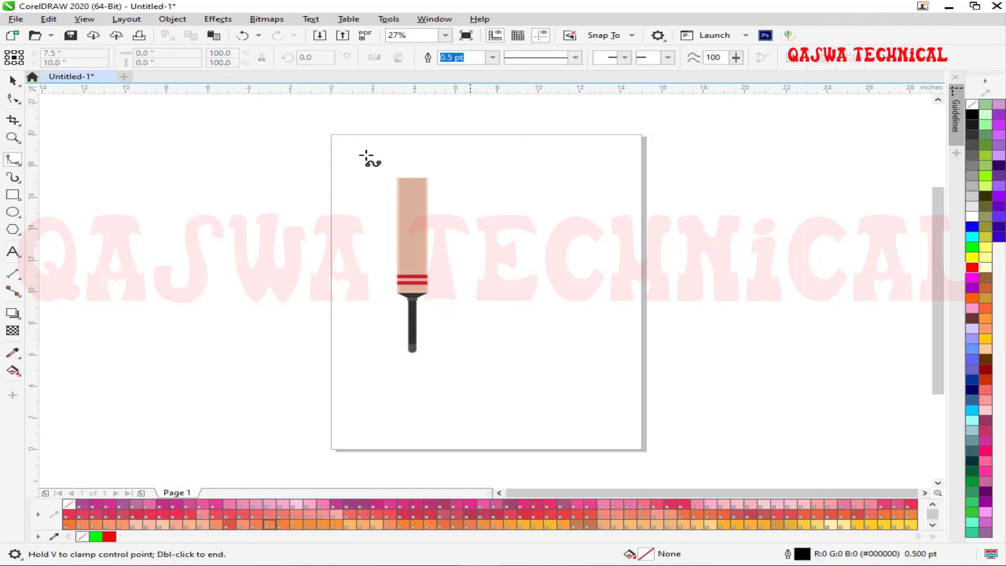
scroll(406, 259, "up", 2)
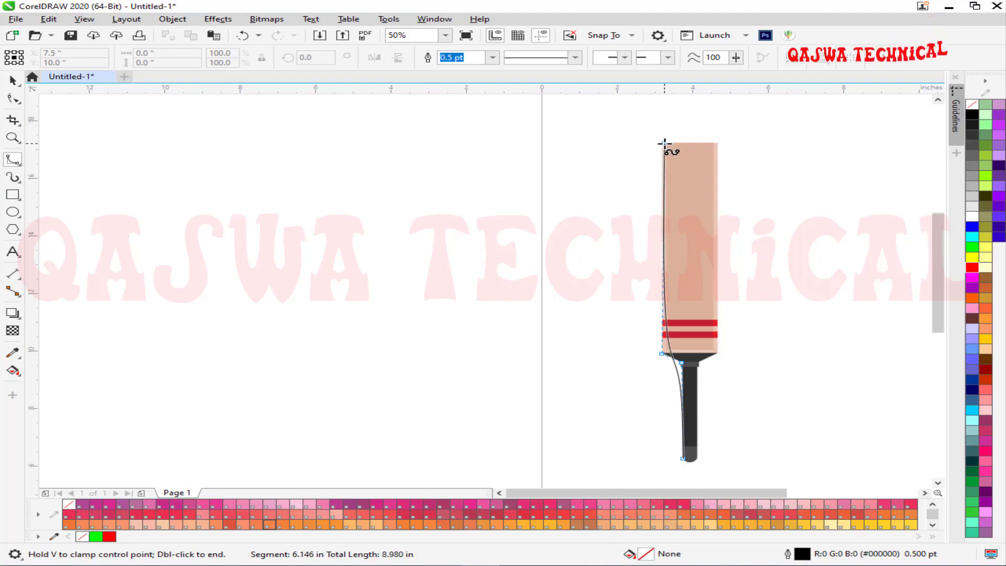
left_click_drag(718, 143, 717, 355)
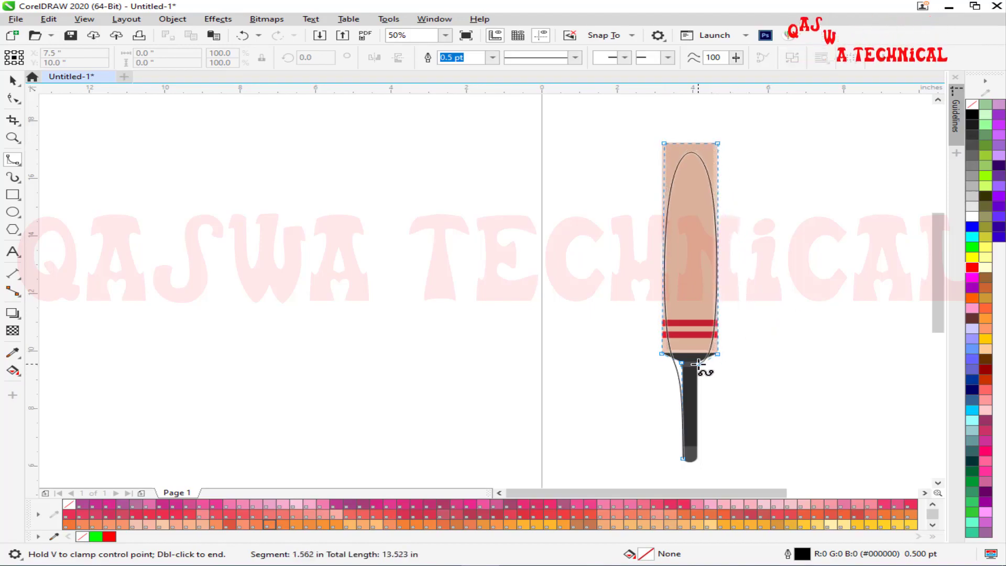
left_click(699, 364)
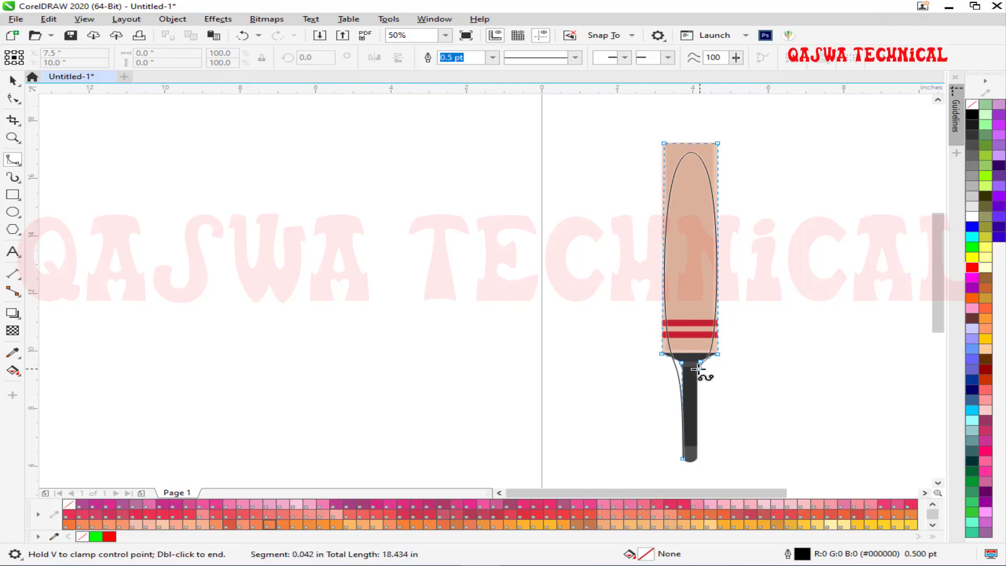
left_click(693, 368)
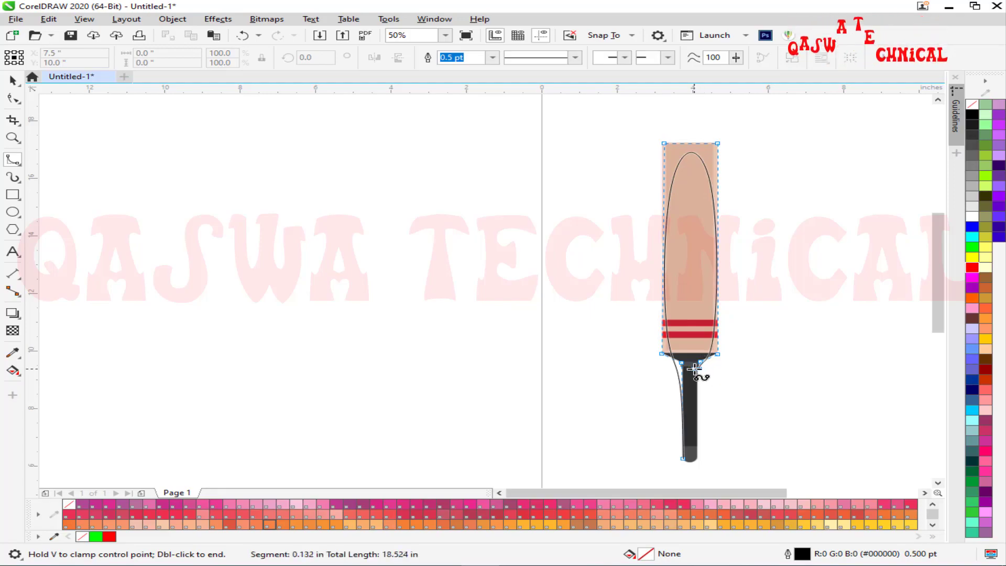
double_click(684, 460)
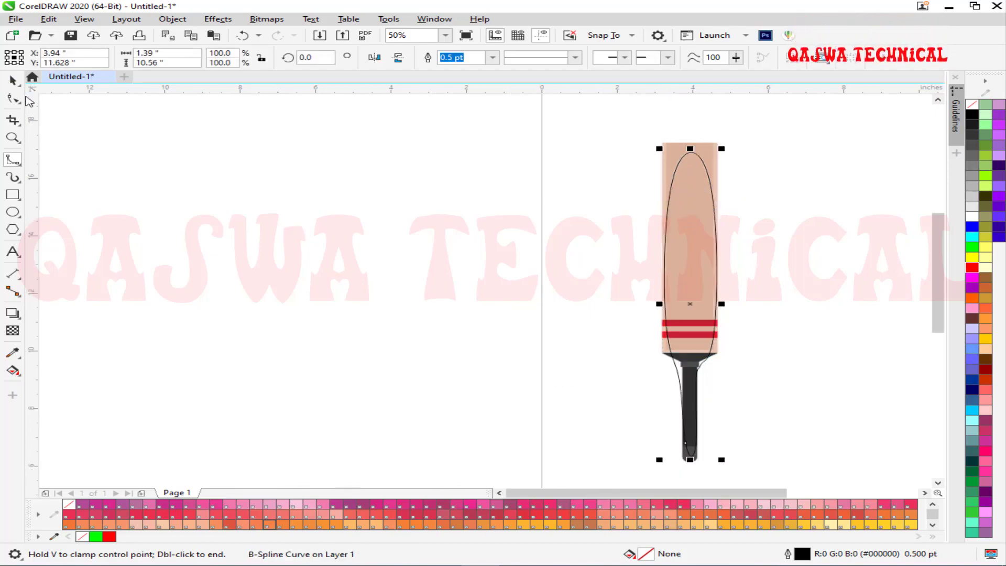
Move the B-spline's two top control points onto the blade's upper corners and clamp them with the Shape tool
left_click(13, 99)
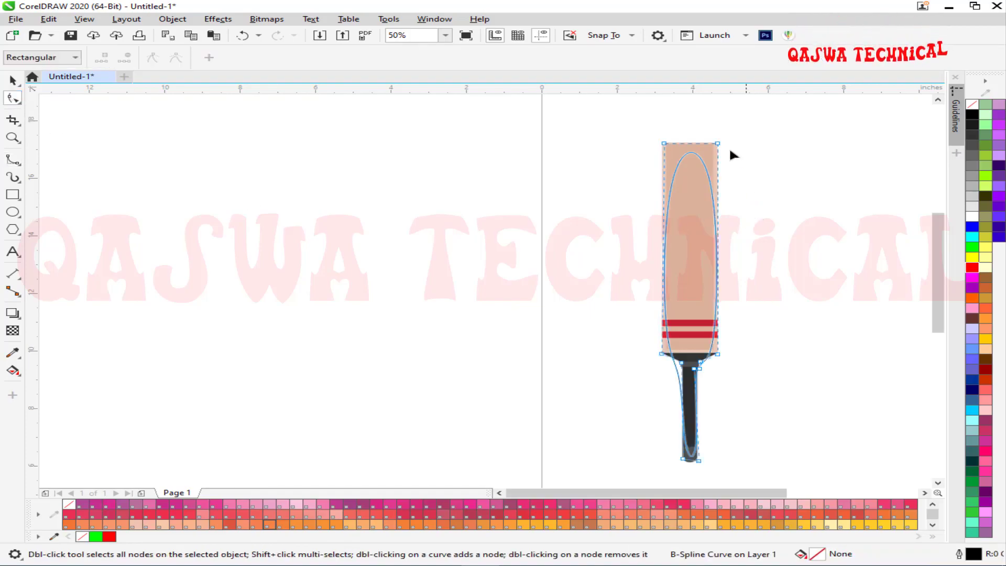
scroll(689, 137, "up", 2)
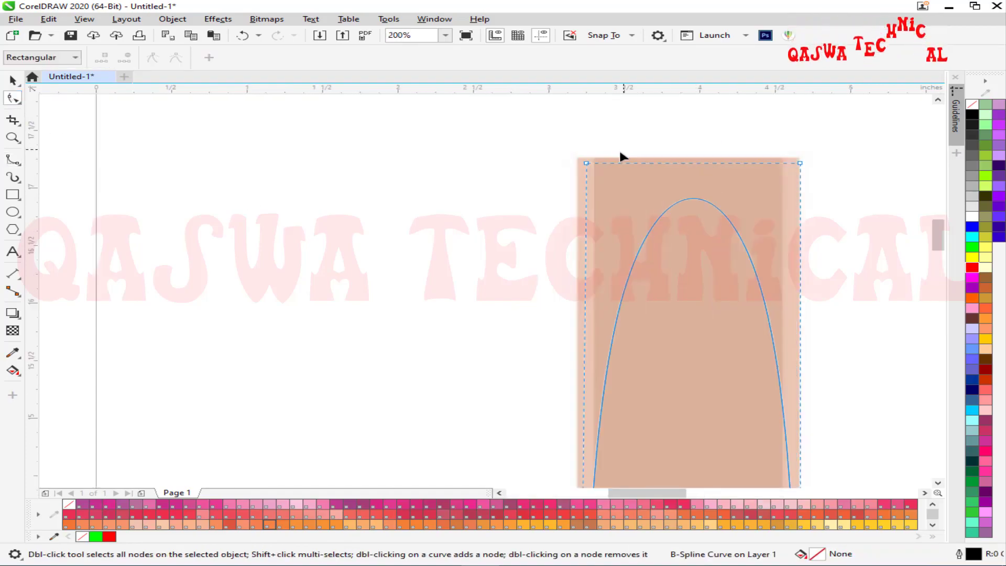
left_click_drag(587, 162, 577, 156)
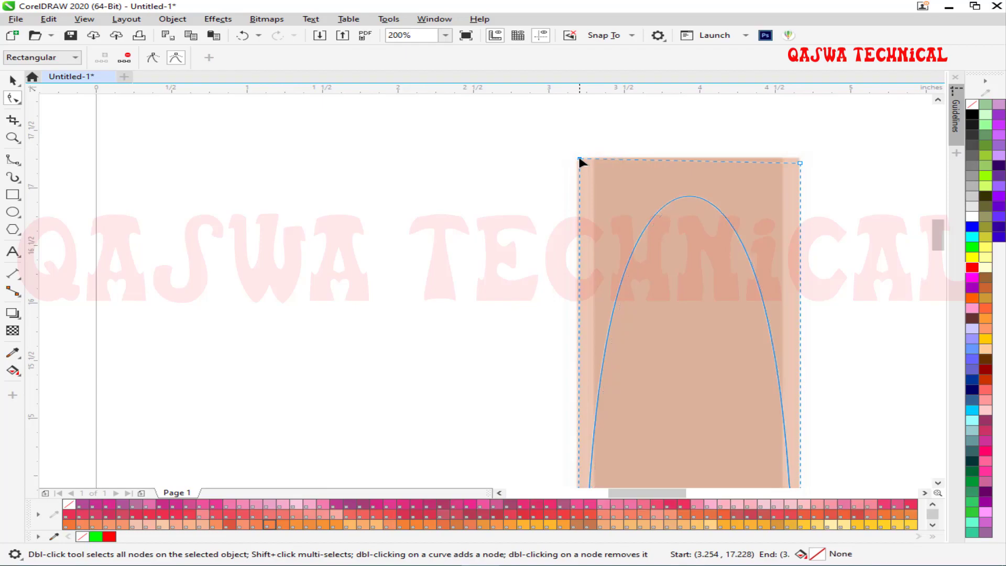
left_click(153, 58)
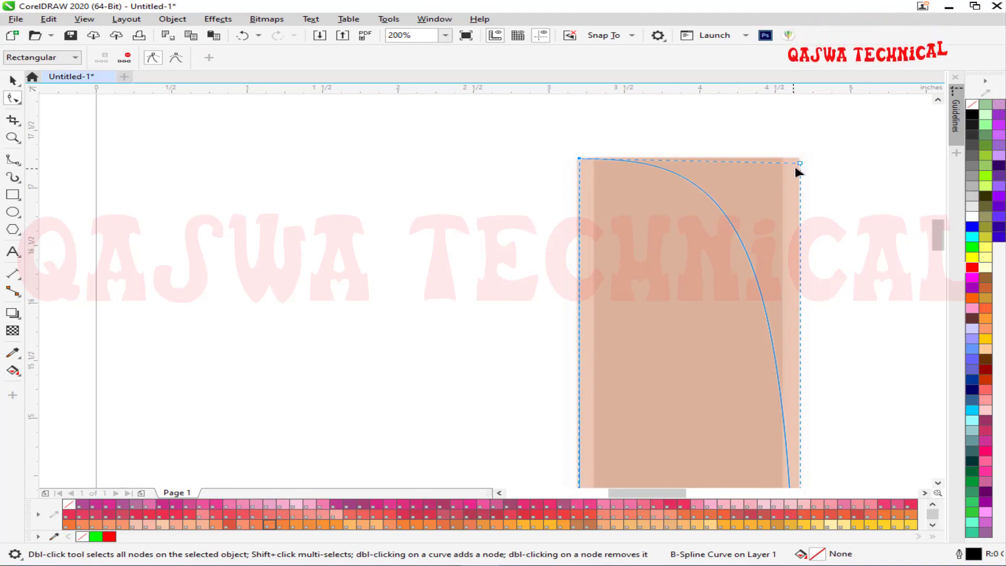
left_click_drag(800, 164, 796, 157)
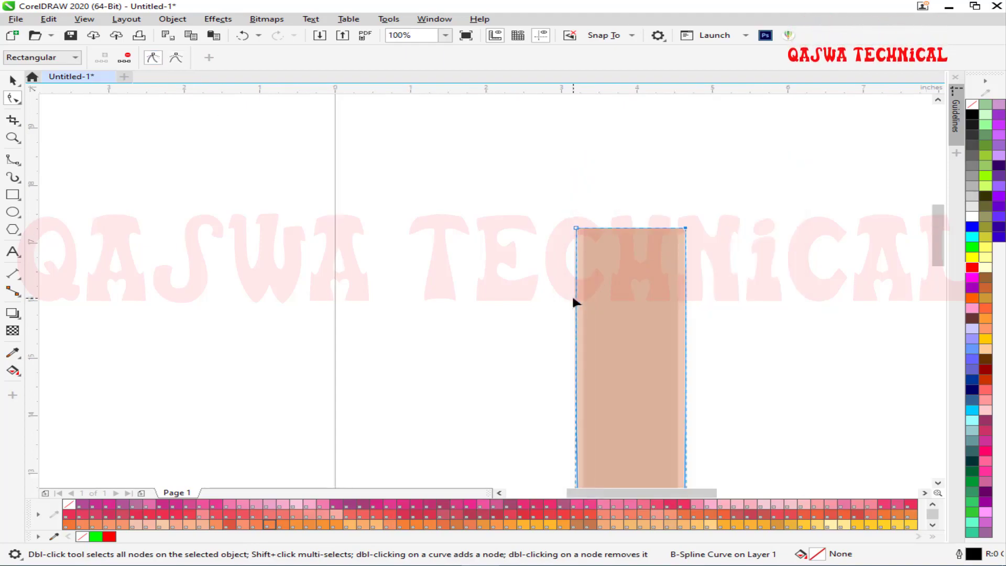
Move the control point at the blade's lower-left corner exactly onto that corner and clamp it
scroll(573, 298, "down", 3)
scroll(585, 406, "up", 2)
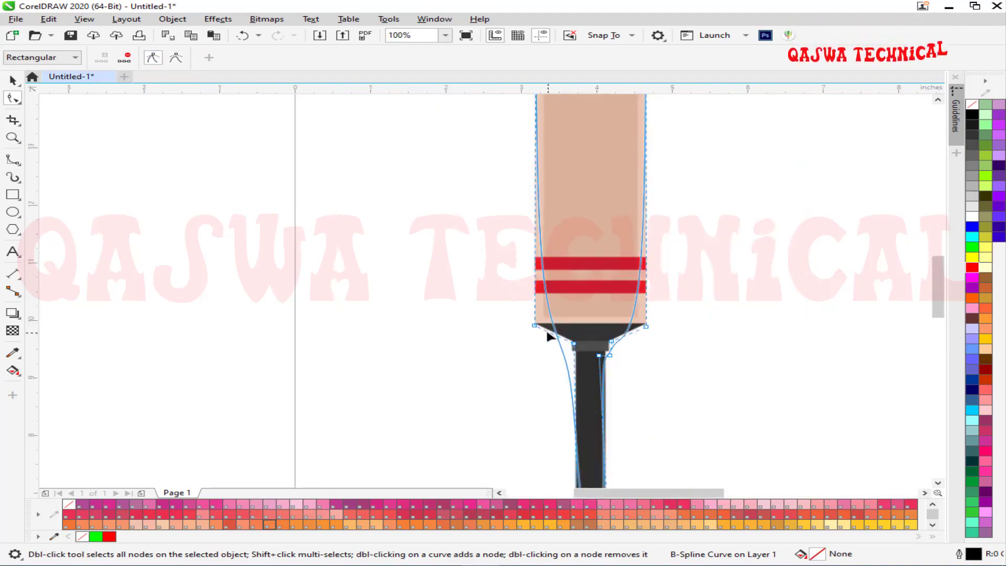
scroll(536, 329, "up", 3)
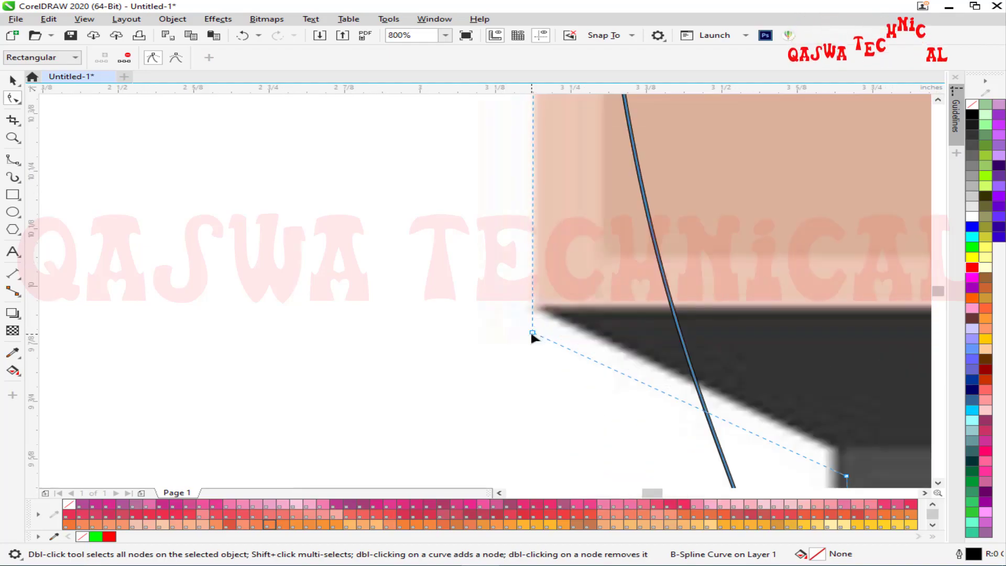
left_click_drag(534, 326, 537, 312)
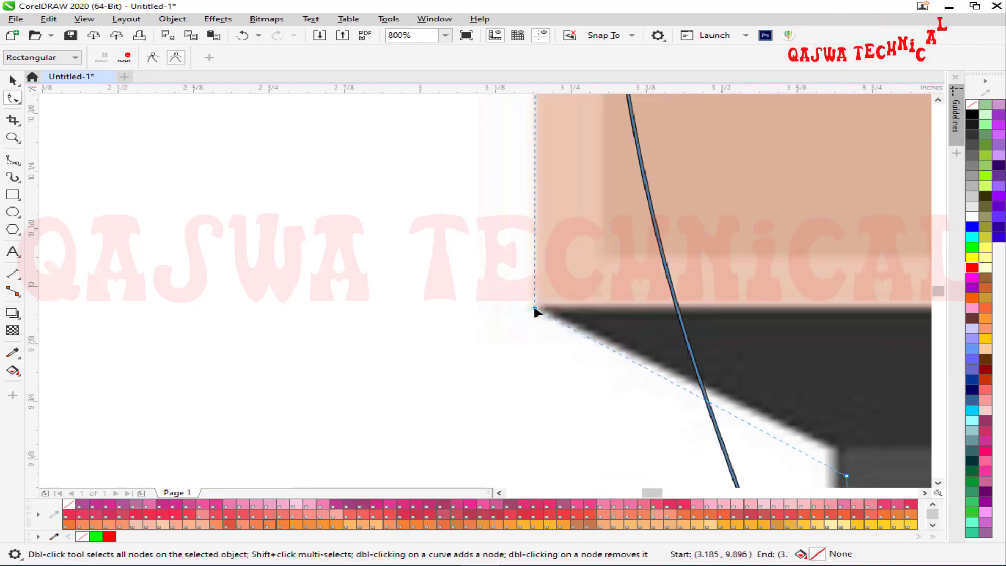
left_click(153, 58)
Align the next control point with the upper-left corner of the grey collar and clamp it
scroll(683, 442, "down", 1)
scroll(680, 445, "down", 1)
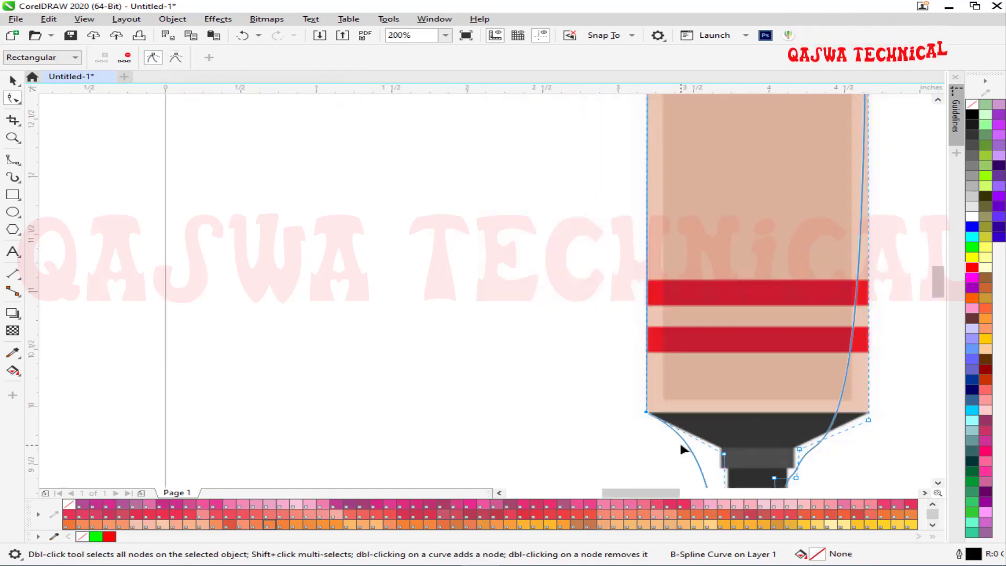
scroll(720, 473, "down", 1)
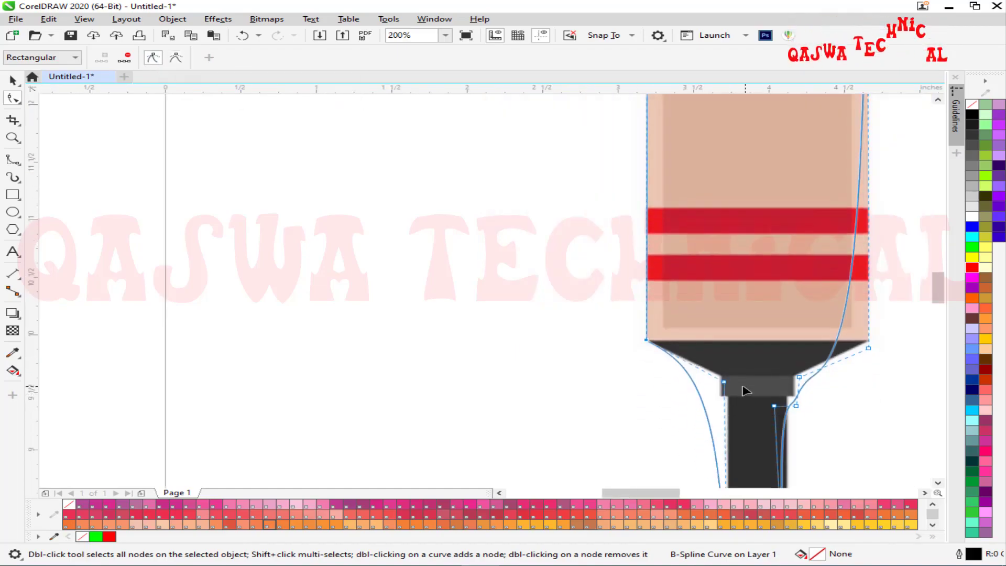
scroll(733, 391, "up", 3)
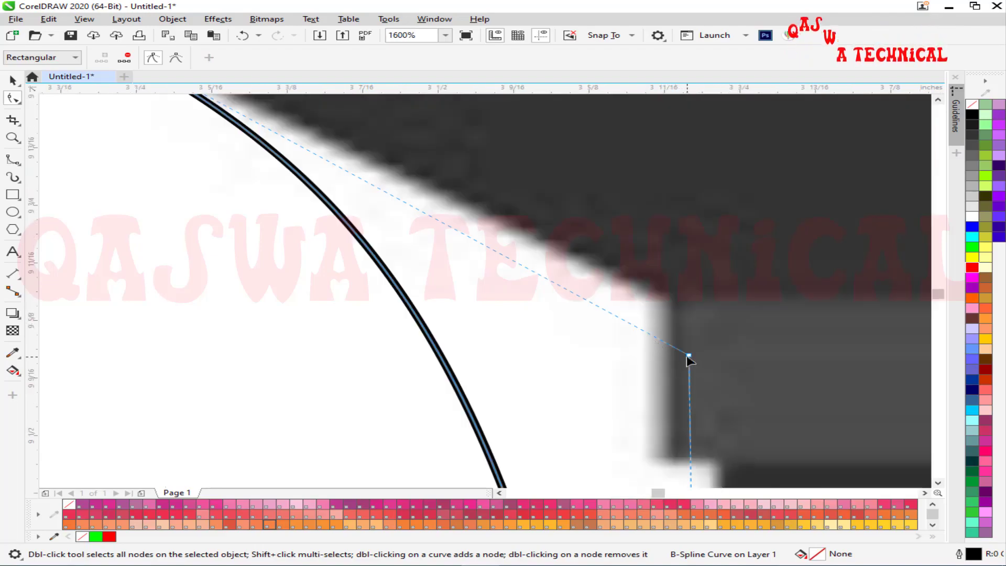
left_click_drag(689, 357, 663, 300)
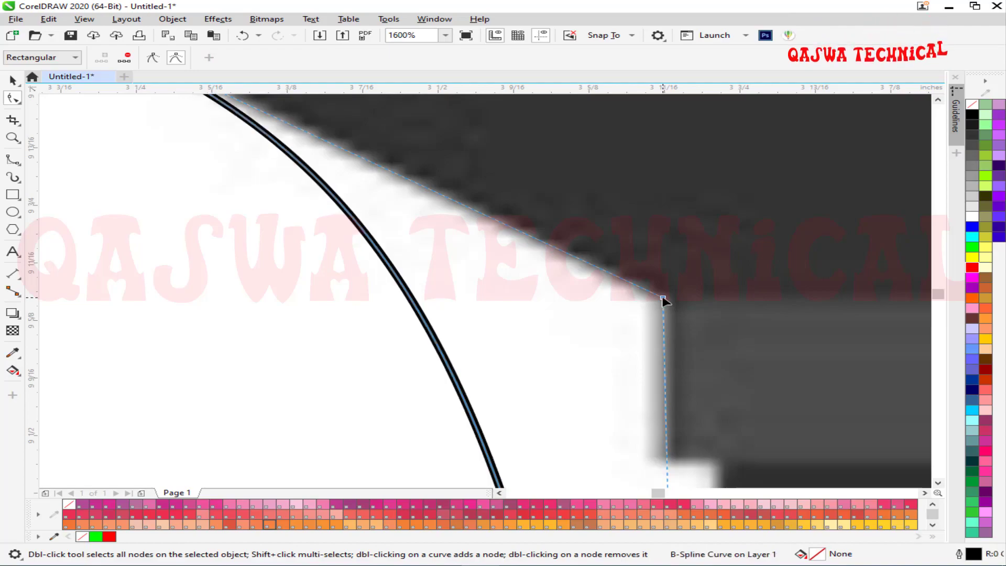
left_click(155, 58)
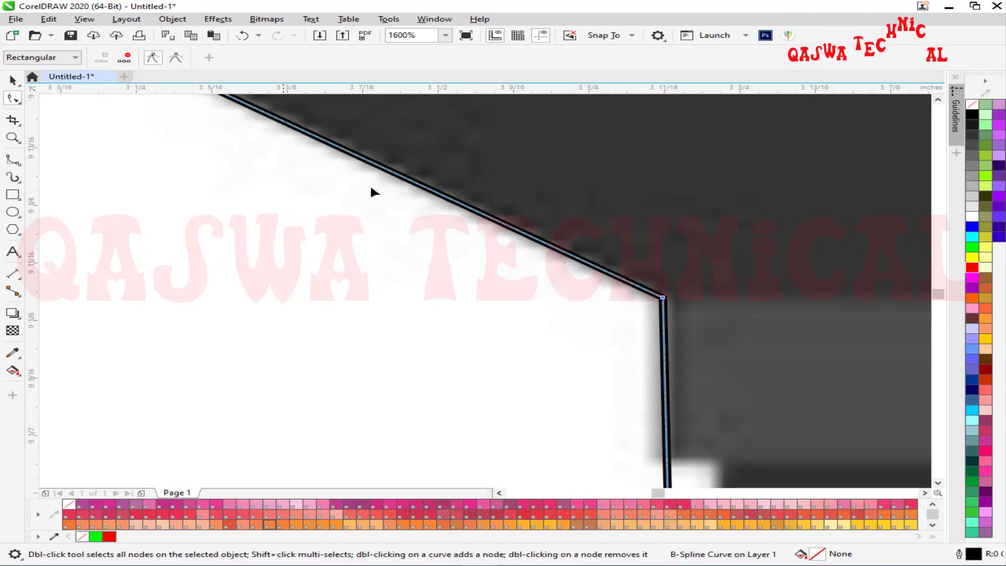
Add two clamped control points at the collar's lower-left corner and the handle's upper-left corner to trace the step between them
scroll(581, 378, "down", 3)
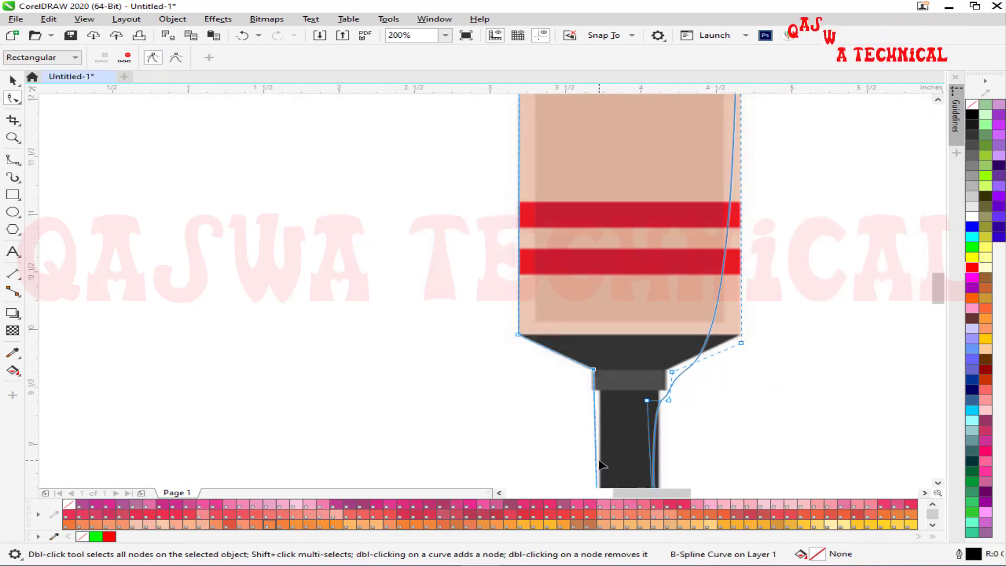
scroll(602, 461, "up", 2)
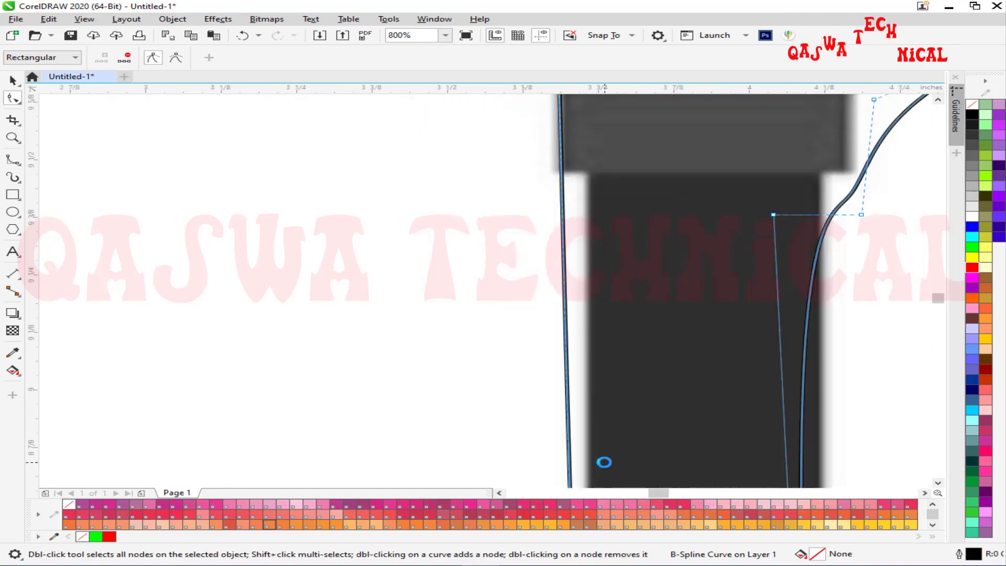
left_click(561, 173)
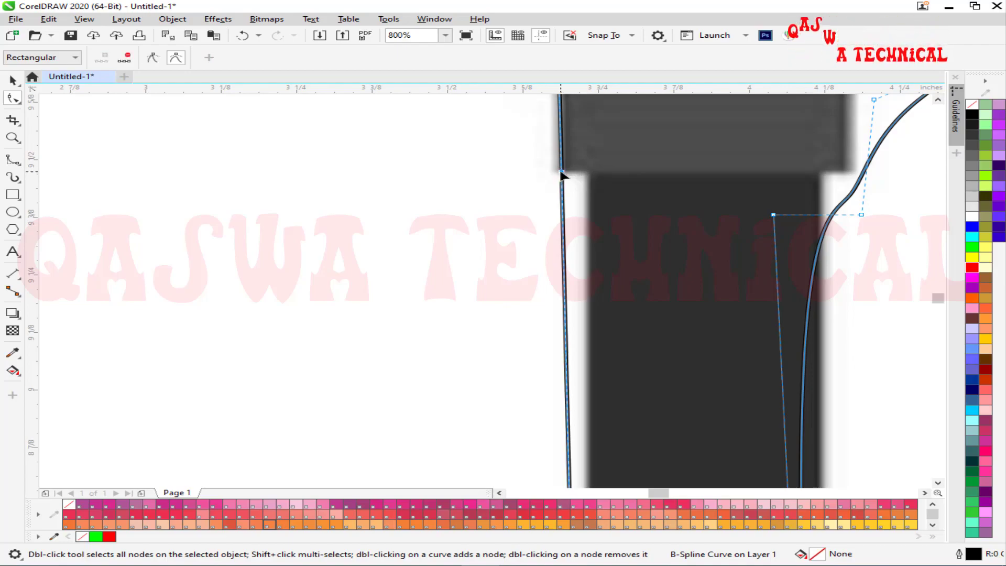
left_click_drag(561, 172, 583, 173)
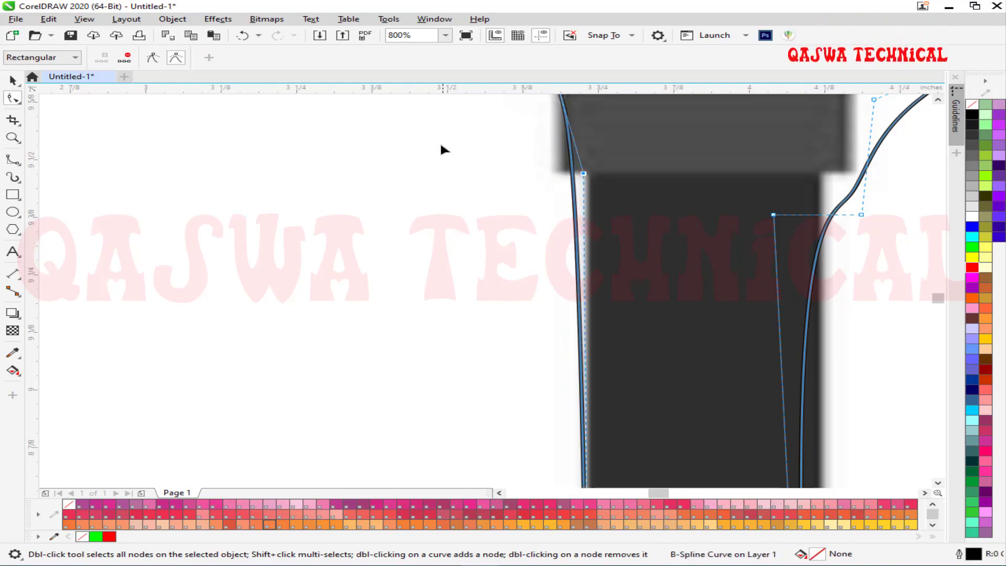
left_click(152, 57)
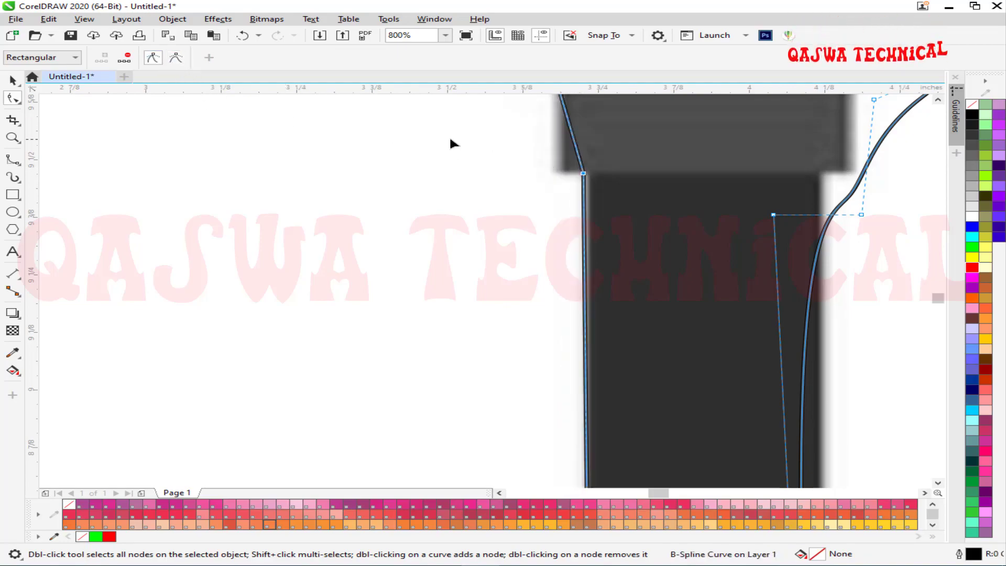
double_click(578, 157)
left_click_drag(571, 159, 560, 172)
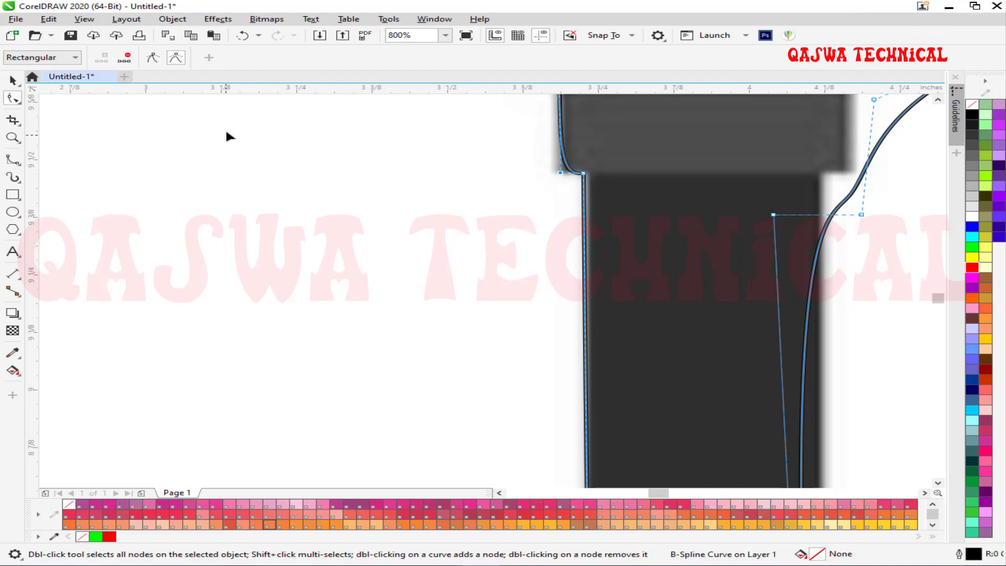
left_click(153, 57)
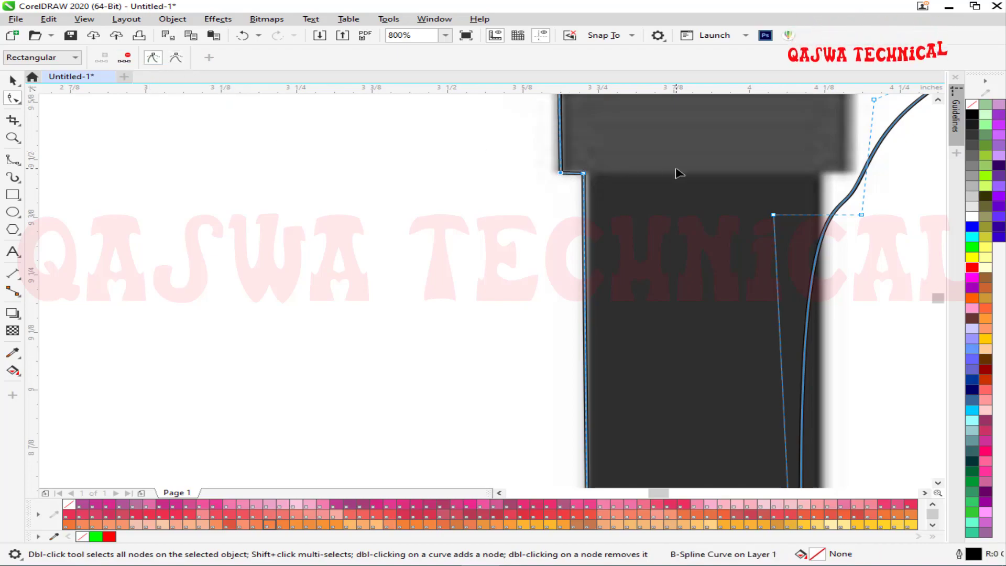
Move the two control points at the handle's lower end onto its left and right edges, where the rounding starts, and clamp both
scroll(611, 269, "down", 3)
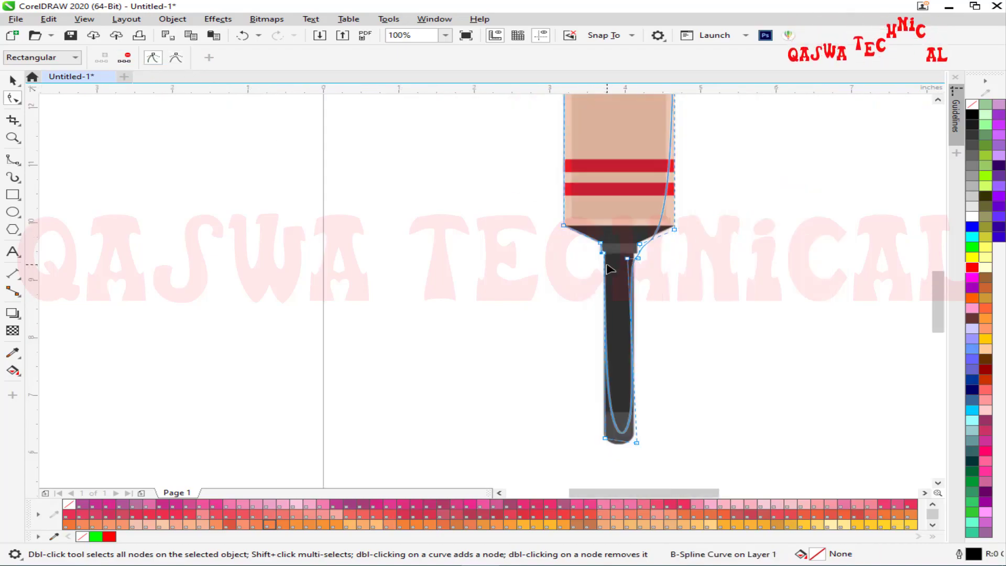
scroll(620, 467, "up", 2)
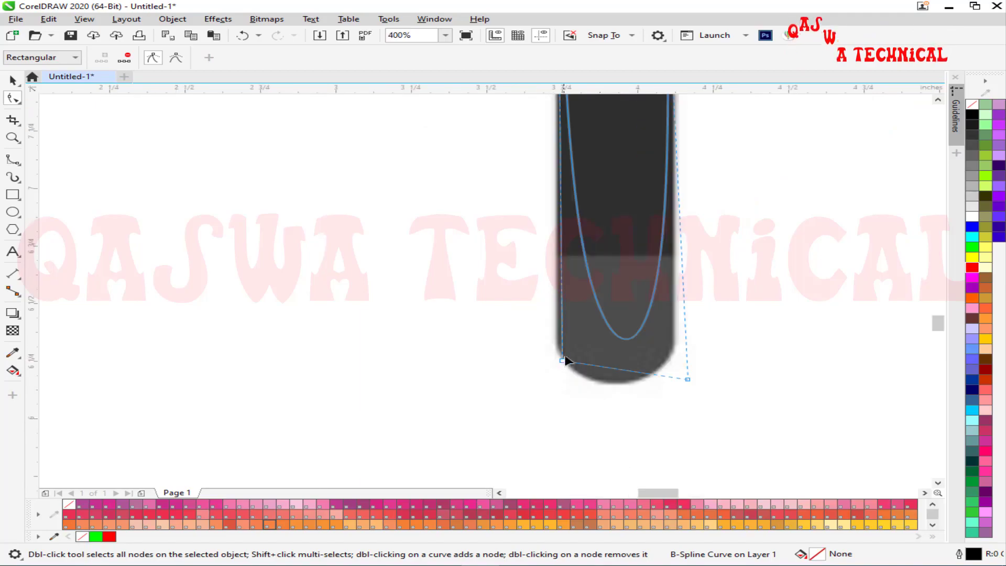
left_click_drag(562, 359, 558, 348)
left_click(153, 57)
left_click_drag(688, 380, 673, 350)
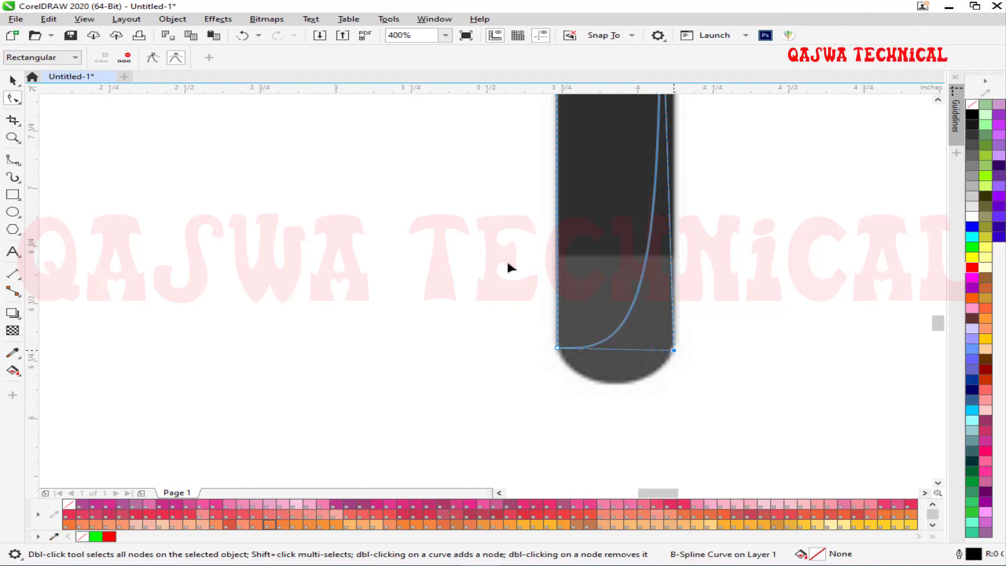
left_click(152, 58)
Add floating control points along the handle's bottom segment and position them so the curve follows the rounded end
double_click(613, 350)
left_click_drag(613, 350, 615, 398)
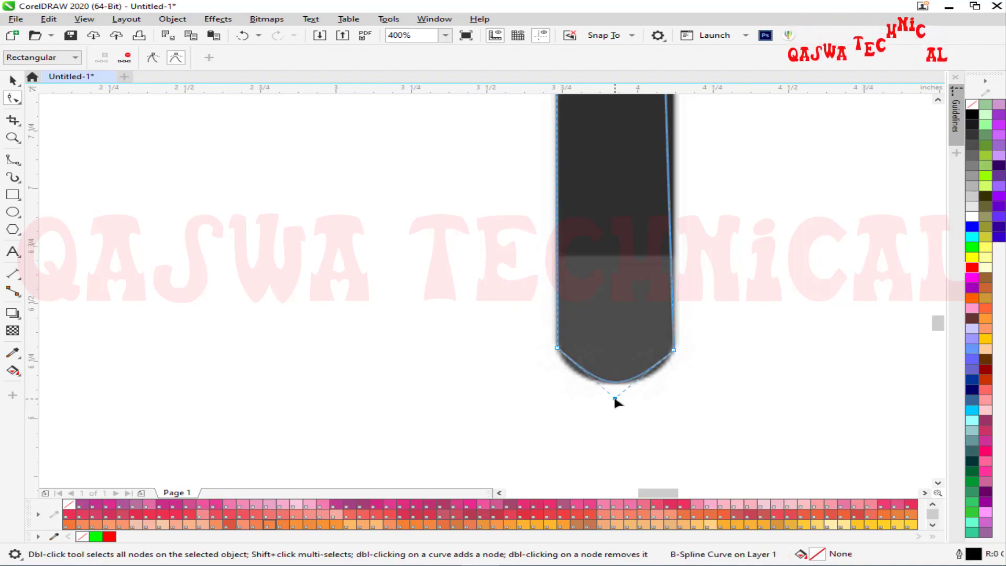
double_click(586, 373)
left_click_drag(585, 372, 616, 387)
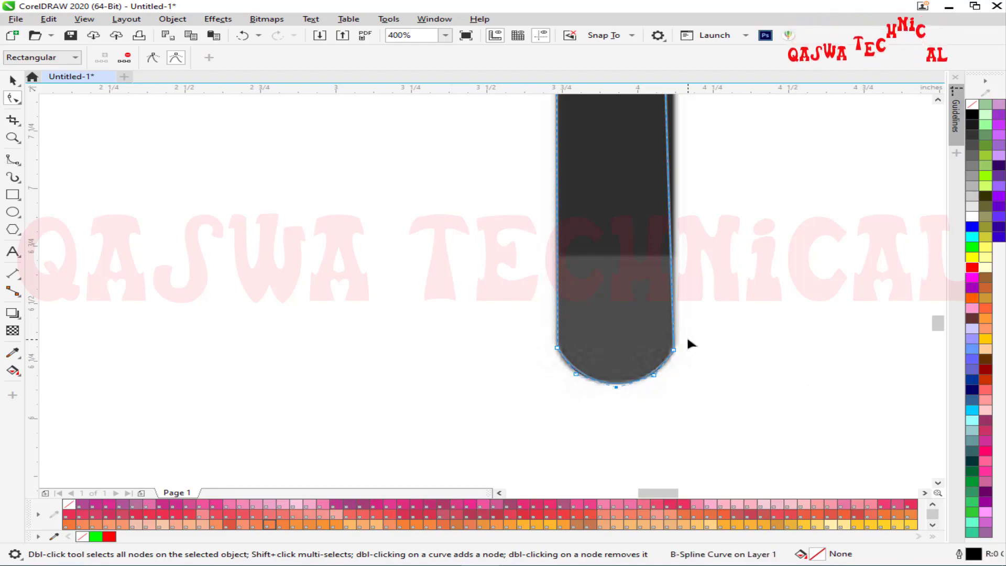
Move the control point near the handle's upper-right corner onto that corner and clamp it
scroll(693, 325, "up", 2)
scroll(695, 330, "up", 6)
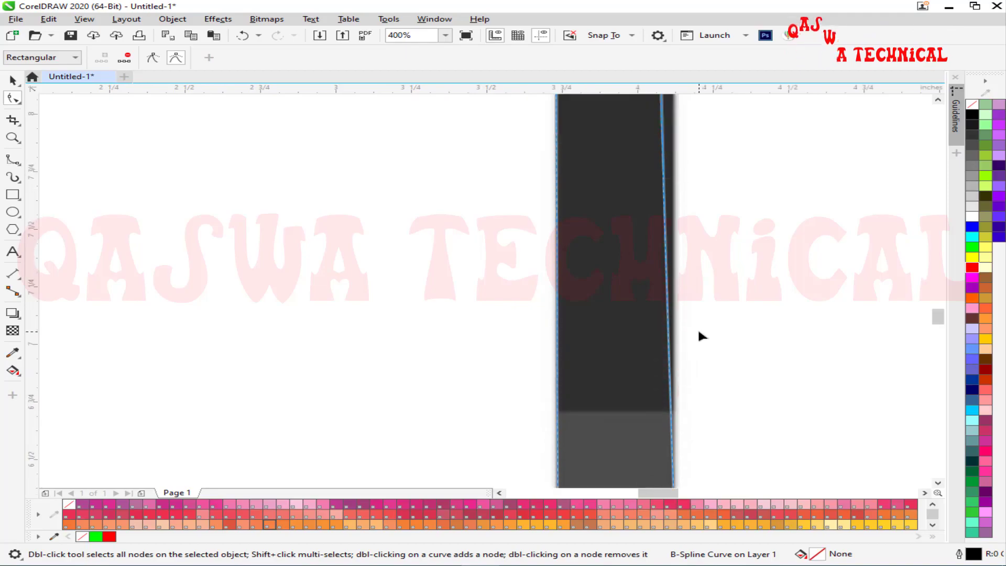
scroll(697, 339, "up", 4)
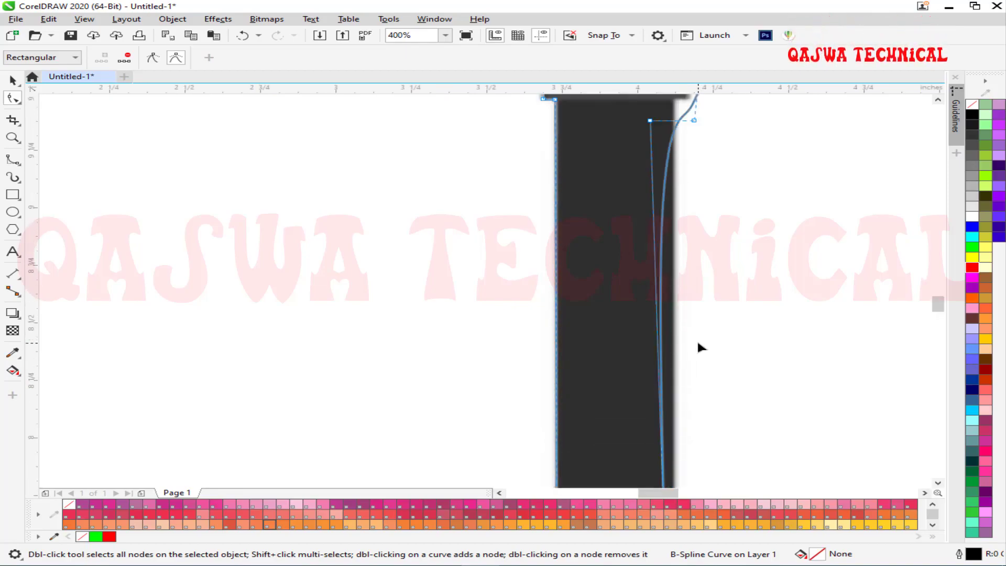
left_click_drag(651, 241, 675, 221)
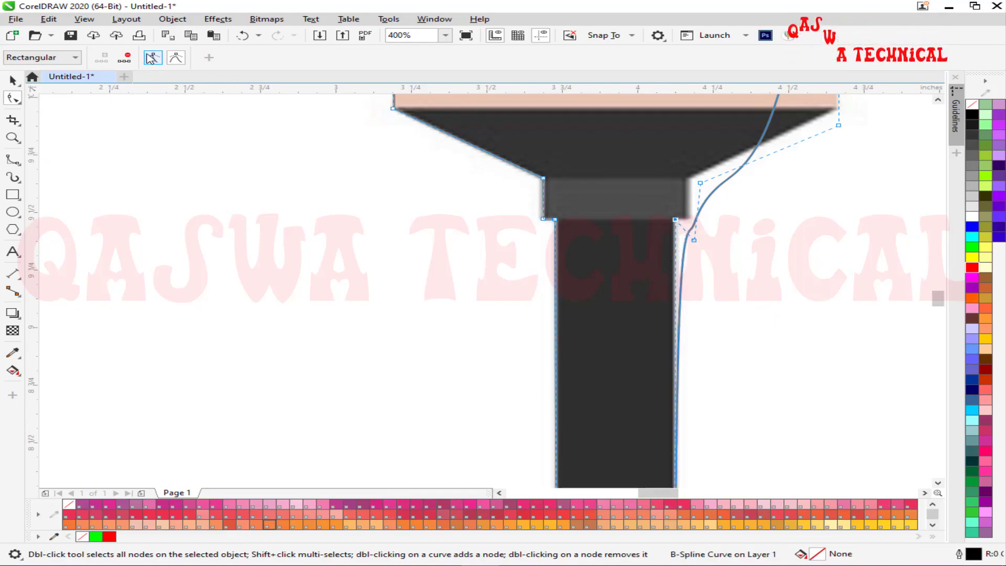
left_click(152, 58)
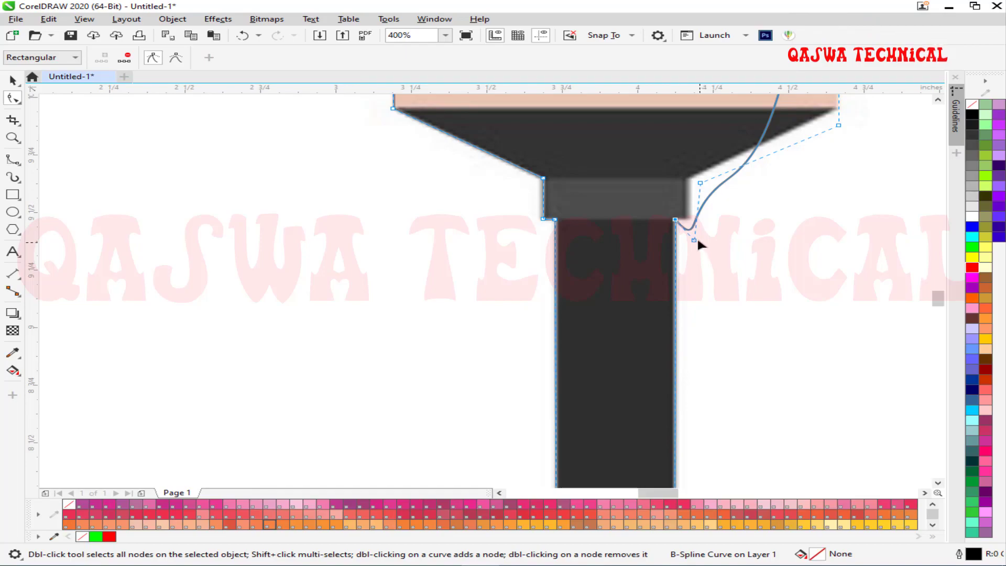
Move the three remaining right-side control points onto the collar's lower and upper corners and the blade's lower-right corner, and clamp each
left_click_drag(693, 240, 691, 220)
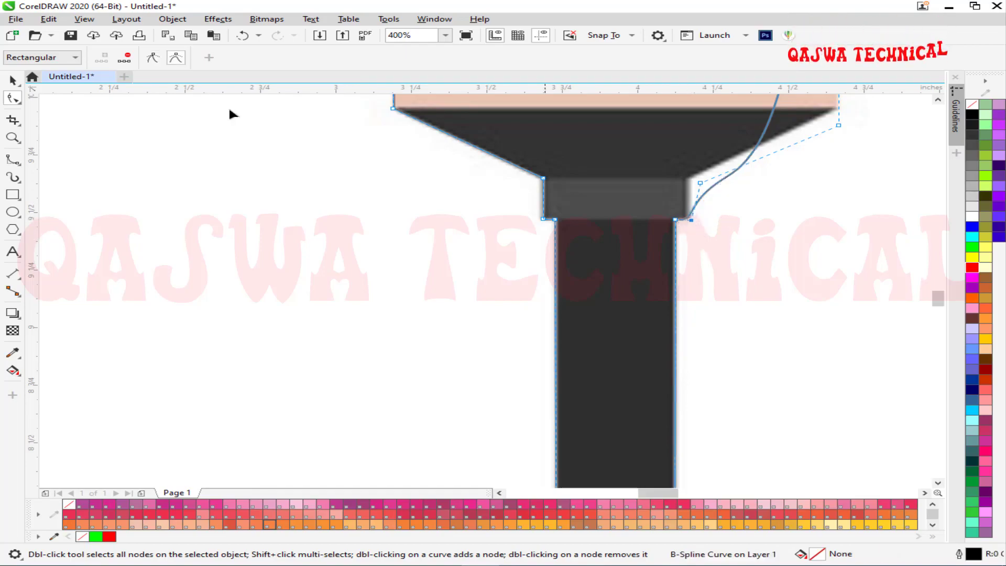
left_click_drag(700, 186, 689, 179)
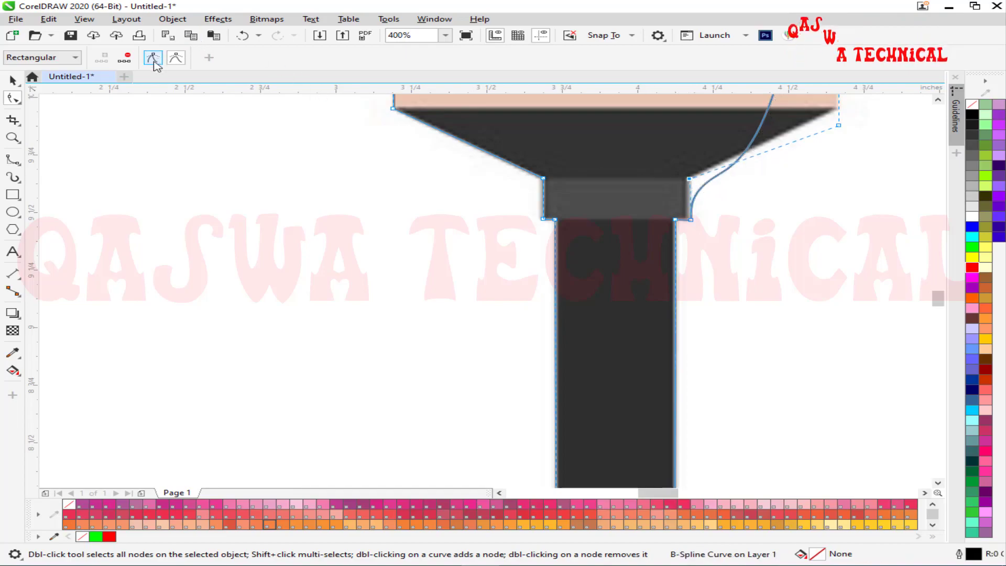
left_click_drag(840, 124, 837, 109)
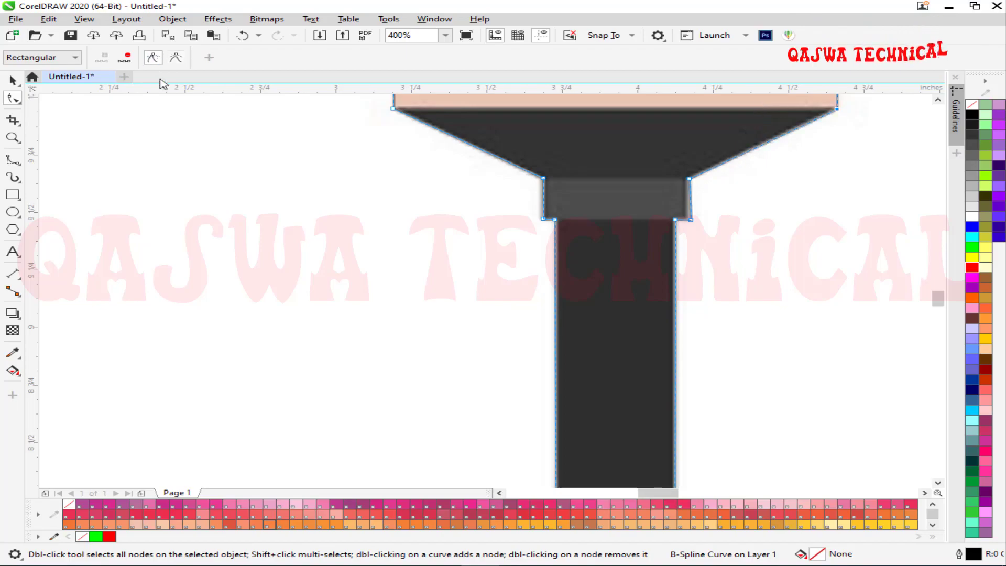
Move the traced B-spline outline clear of the bat picture, place the two side by side, and fill the outline yellow
scroll(329, 270, "down", 2)
scroll(246, 237, "down", 1)
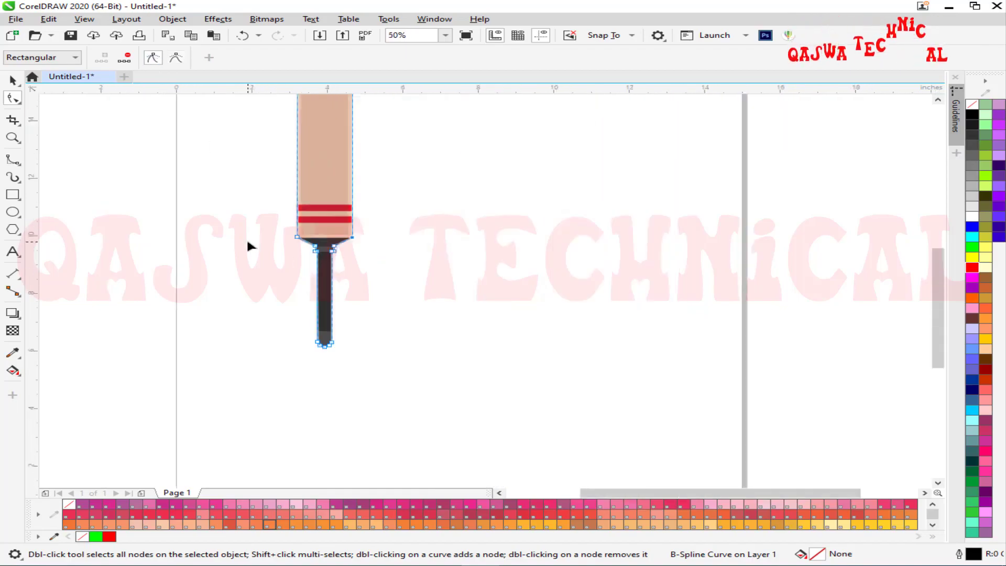
left_click(13, 81)
left_click_drag(328, 164, 496, 267)
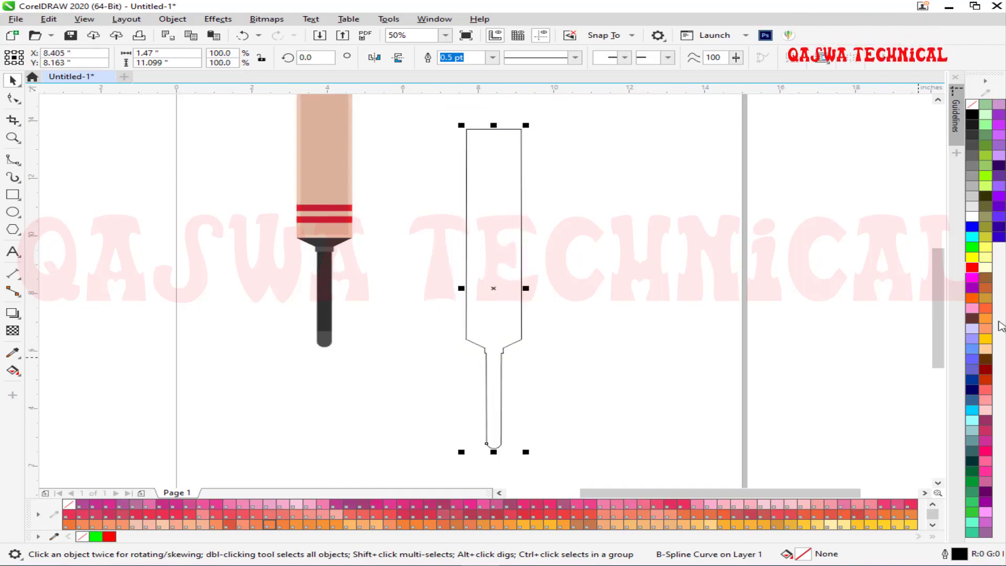
left_click(971, 257)
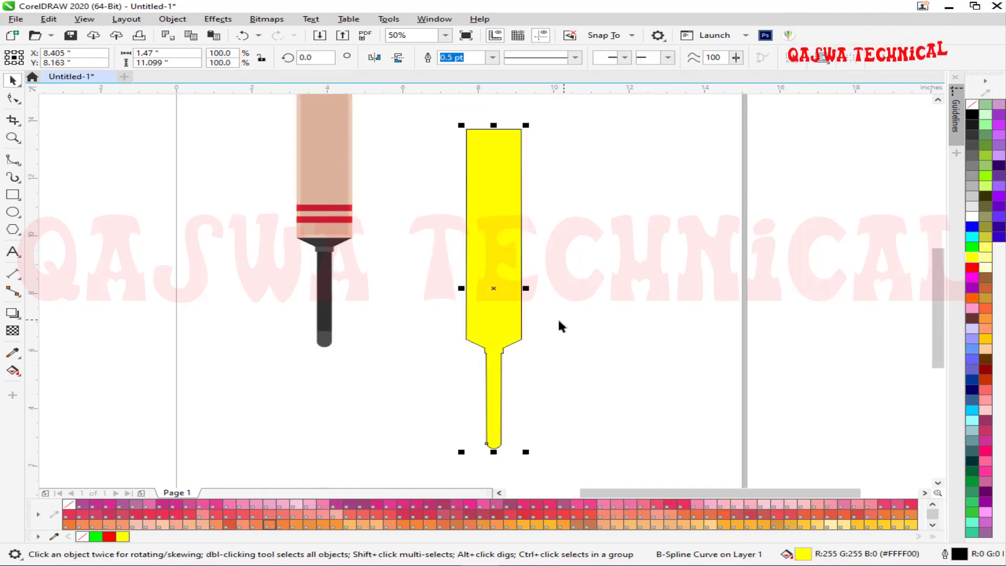
left_click_drag(313, 135, 247, 229)
mouse_move(497, 197)
left_mouse_down()
mouse_move(545, 196)
mouse_move(493, 201)
left_mouse_up()
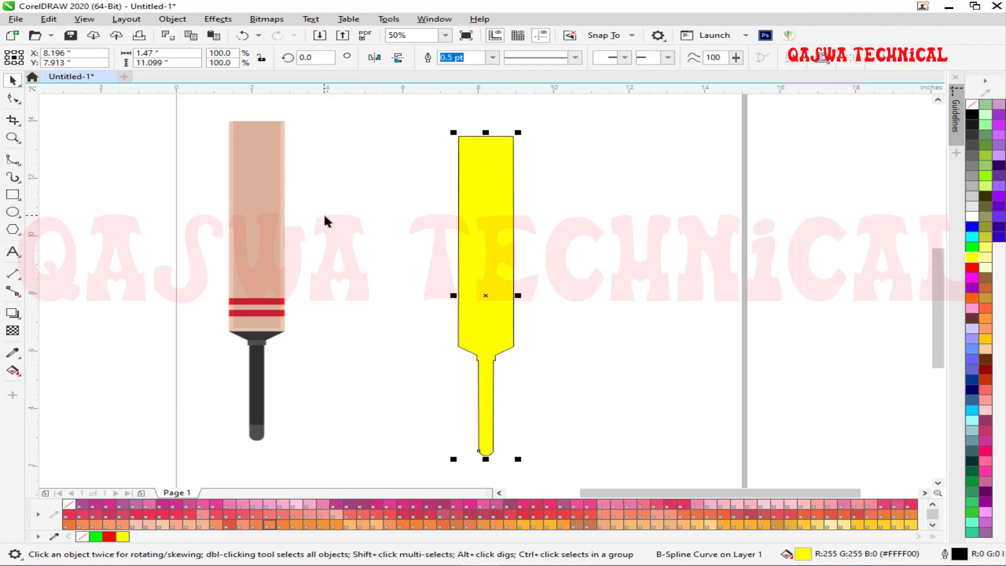
Delete both the bat picture and the yellow outline to leave the page empty
scroll(325, 221, "down", 2)
key("ctrl+a")
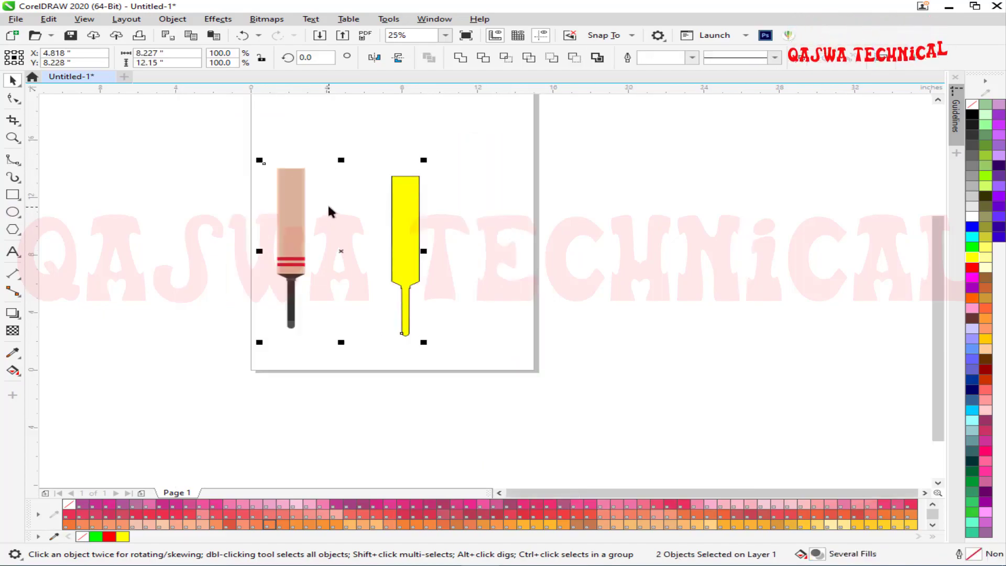
left_click(329, 210)
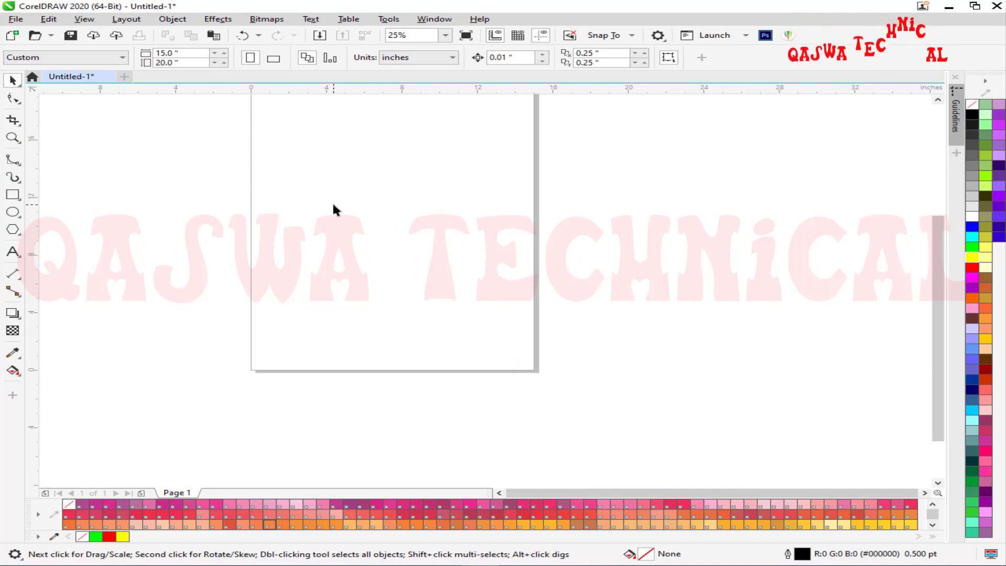
key("shift+F4")
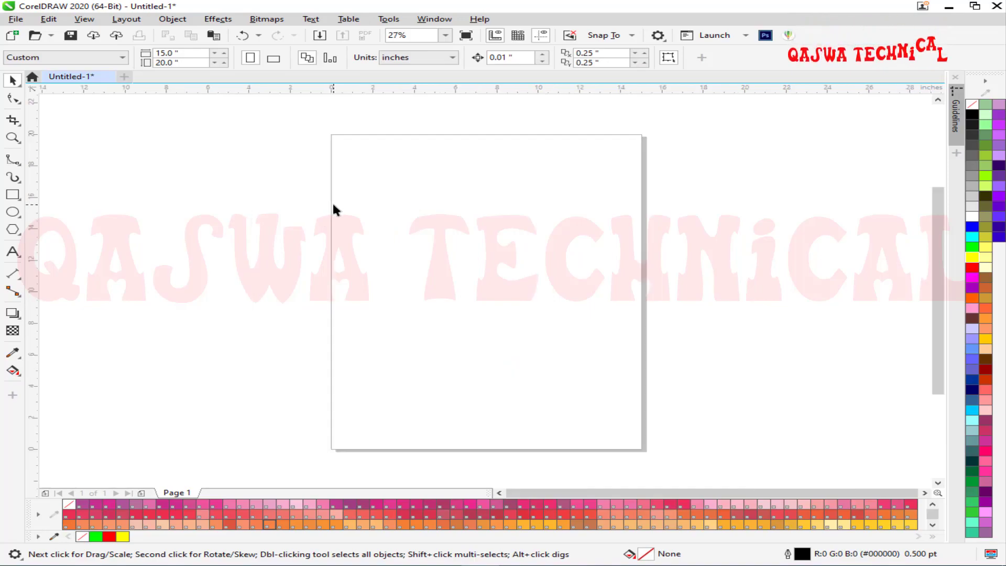
Draw a Polyline shape about 24.3 by 15.3 inches combining freehand curves and straight segments, ending just below its start point
left_click(12, 159)
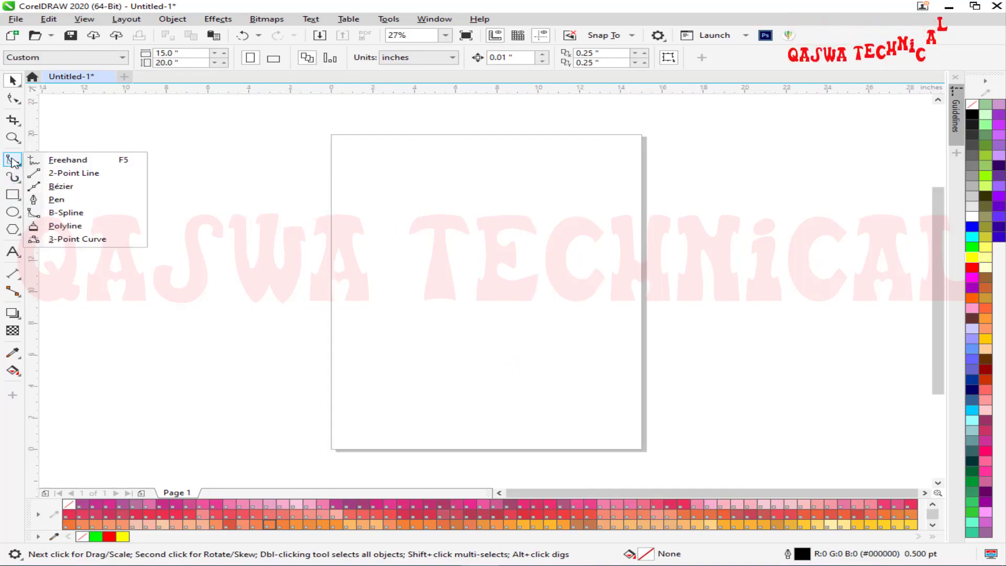
left_click(100, 230)
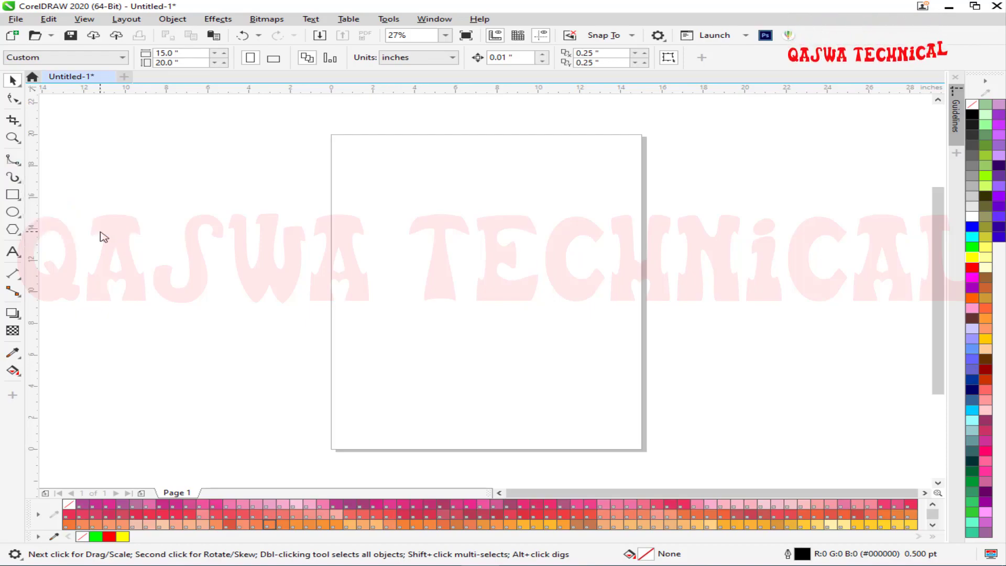
mouse_move(331, 231)
left_mouse_down()
mouse_move(485, 218)
mouse_move(426, 177)
left_mouse_up()
mouse_move(160, 258)
left_mouse_down()
mouse_move(239, 271)
mouse_move(215, 332)
mouse_move(309, 371)
mouse_move(322, 360)
mouse_move(399, 375)
left_mouse_up()
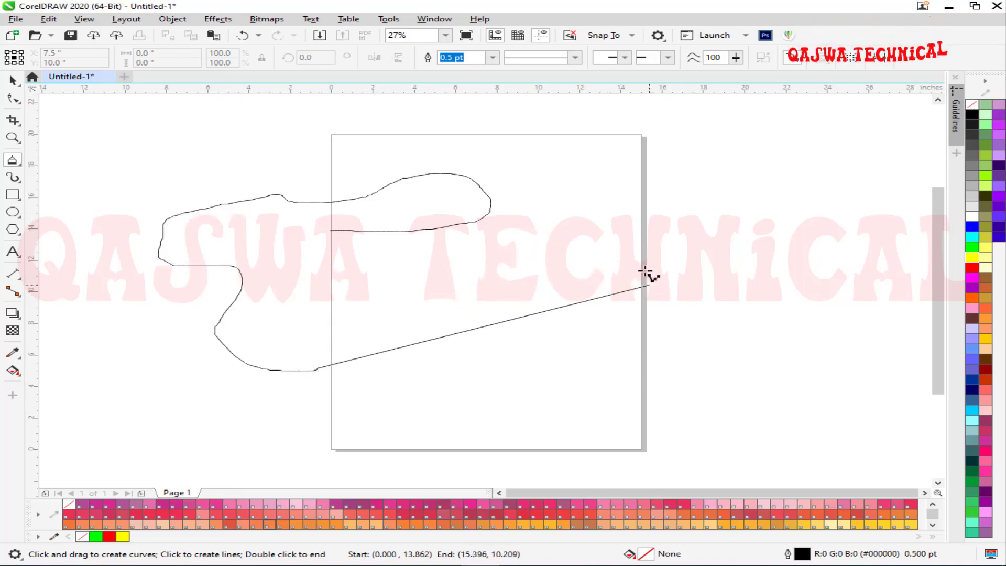
left_click(460, 260)
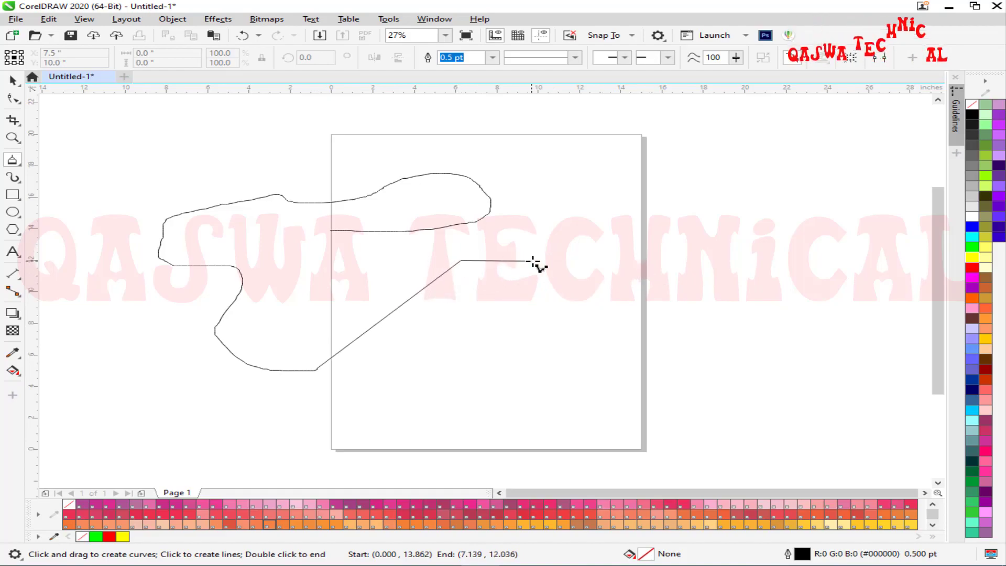
left_click(640, 343)
left_click_drag(506, 381, 537, 345)
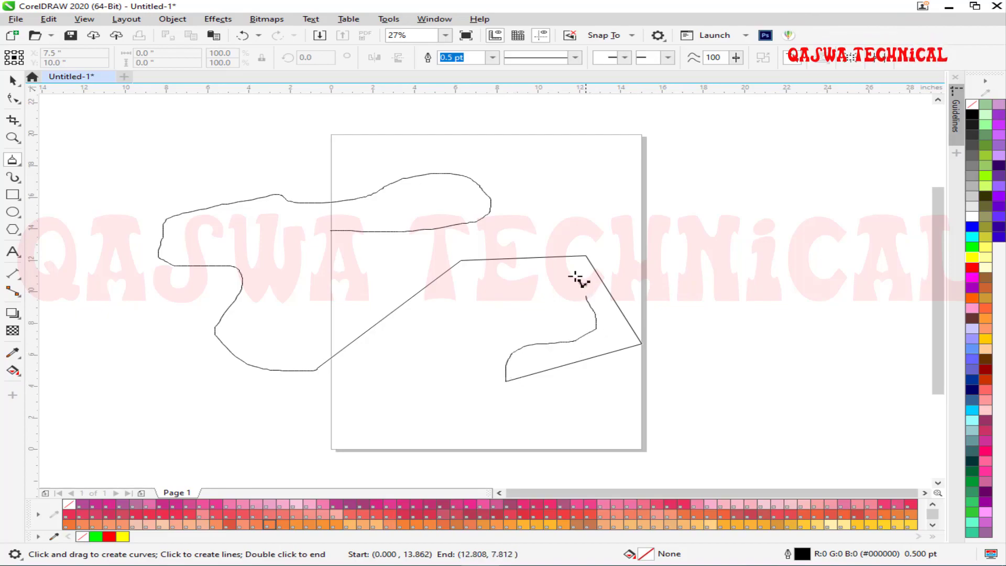
mouse_move(471, 289)
left_mouse_down()
mouse_move(436, 336)
mouse_move(354, 394)
mouse_move(273, 399)
mouse_move(224, 370)
mouse_move(209, 306)
left_mouse_up()
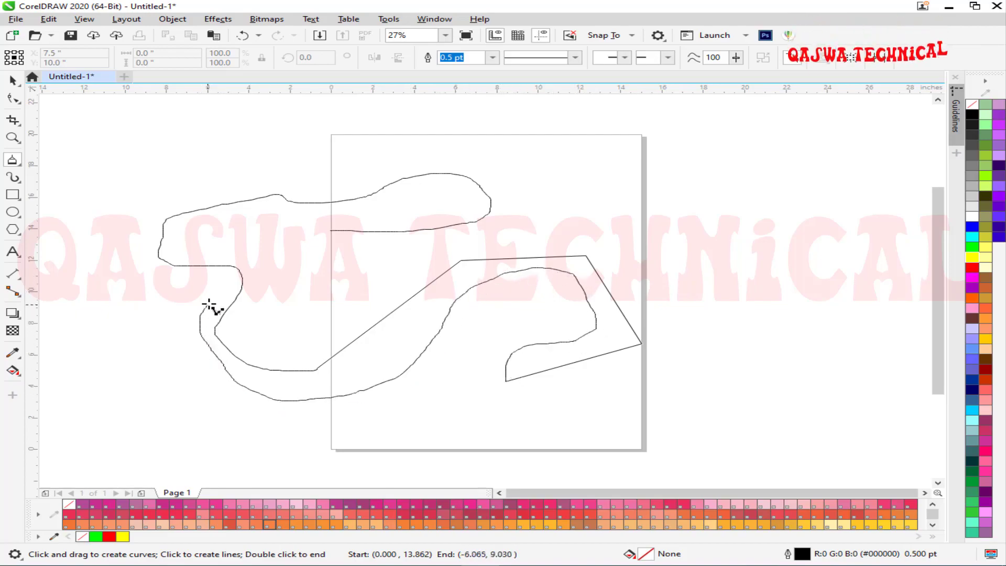
mouse_move(162, 192)
left_mouse_down()
mouse_move(454, 161)
mouse_move(515, 201)
mouse_move(438, 237)
left_mouse_up()
mouse_move(352, 244)
left_mouse_down()
mouse_move(329, 245)
mouse_move(306, 266)
mouse_move(305, 291)
mouse_move(339, 263)
mouse_move(330, 245)
left_mouse_up()
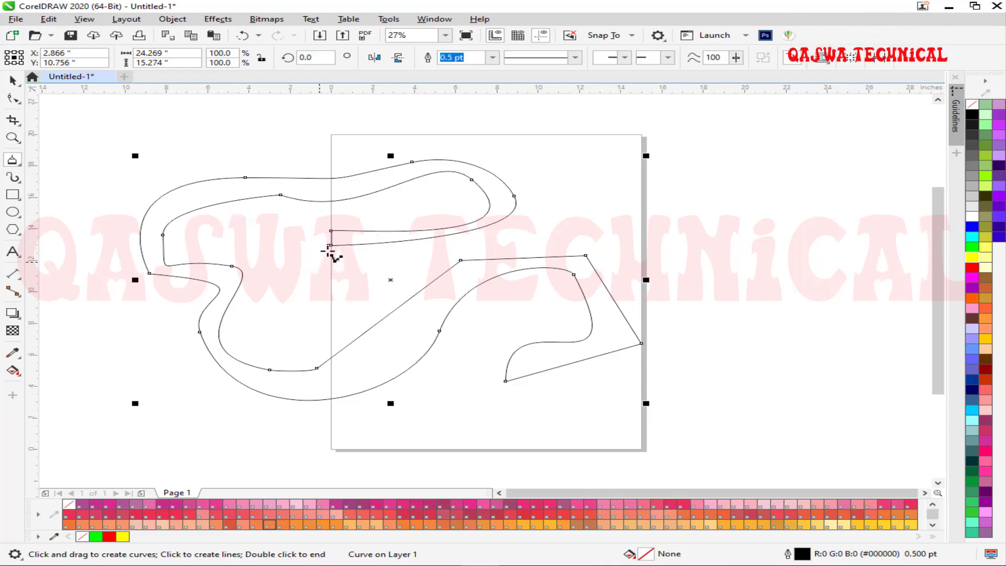
scroll(325, 257, "up", 2)
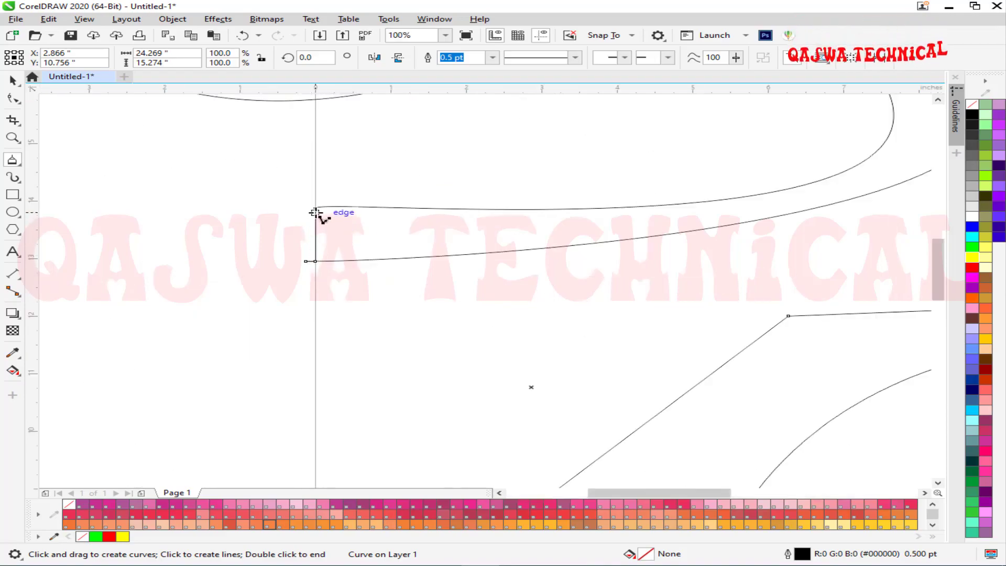
scroll(316, 212, "down", 2)
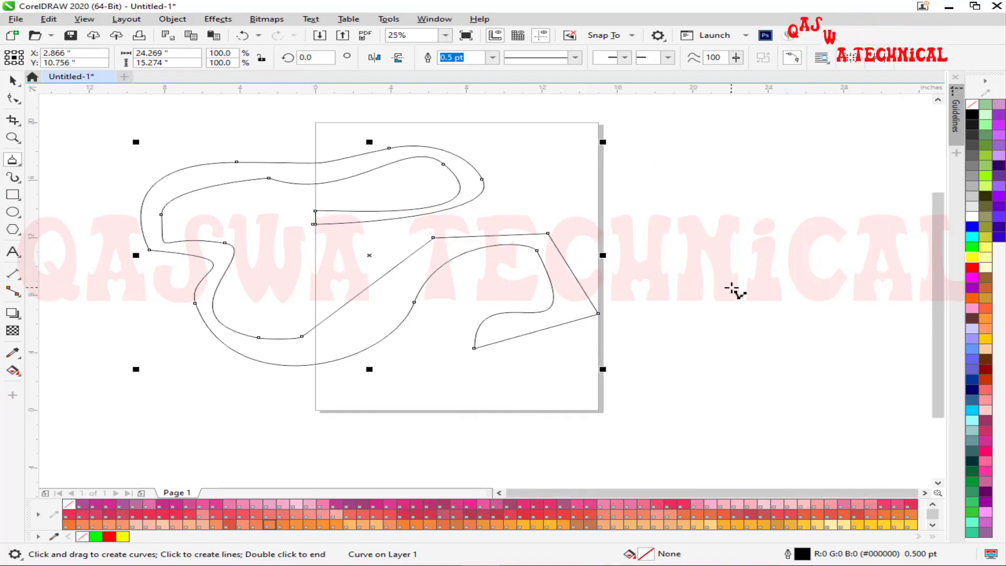
Draw a closed four-sided polyline about 14.2 by 12.8 inches across the page's right edge using straight segments only
left_click(541, 180)
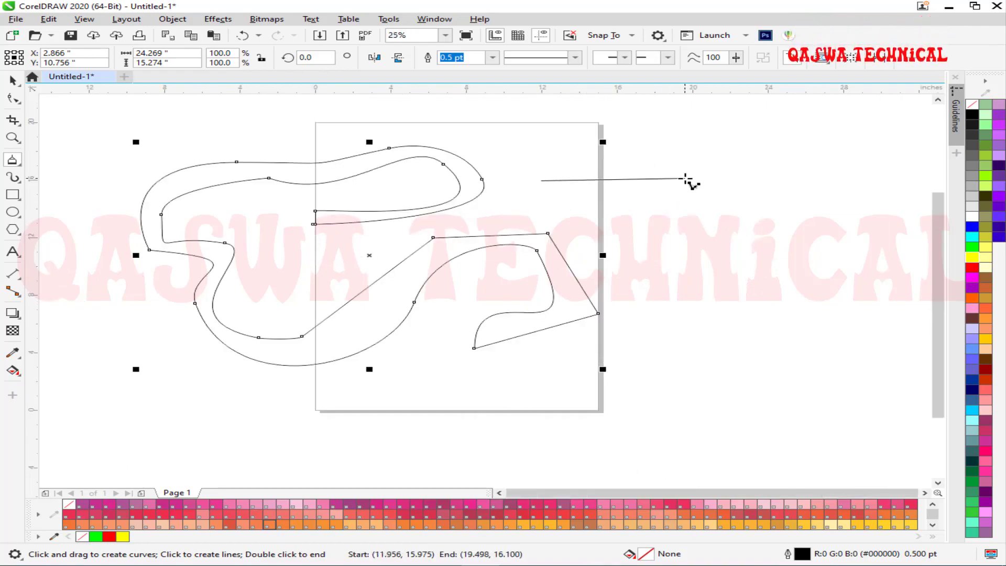
left_click(798, 179)
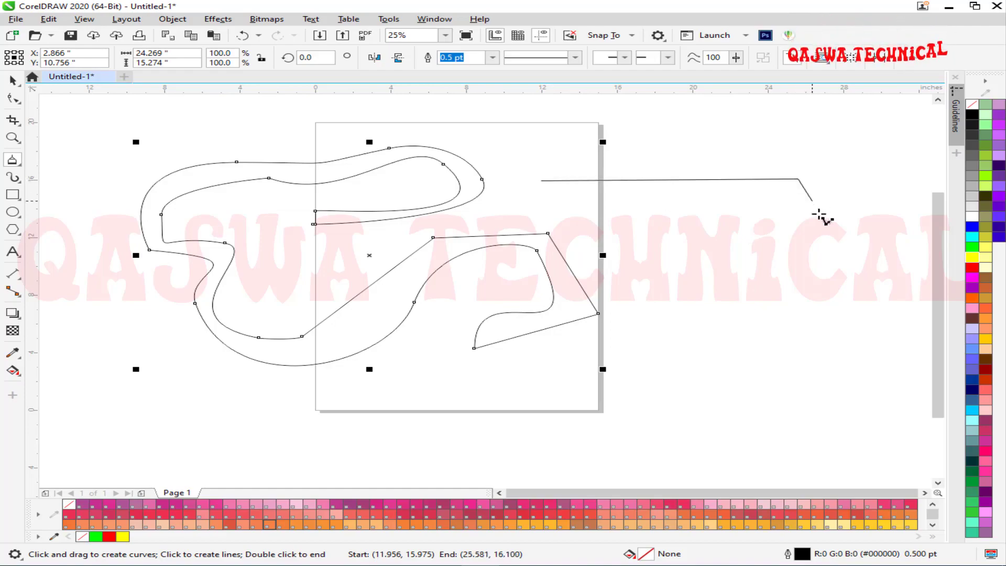
left_click(804, 363)
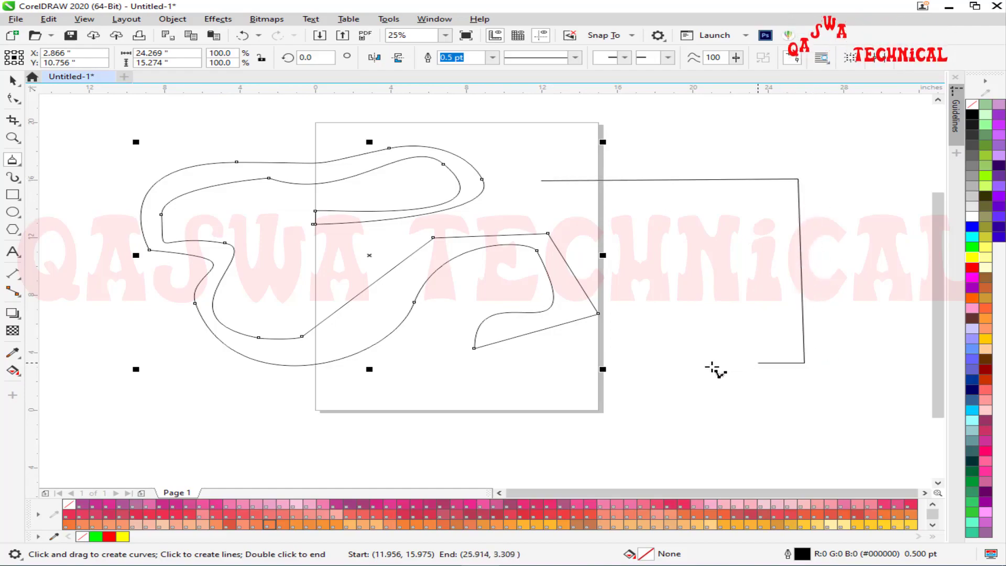
left_click(538, 362)
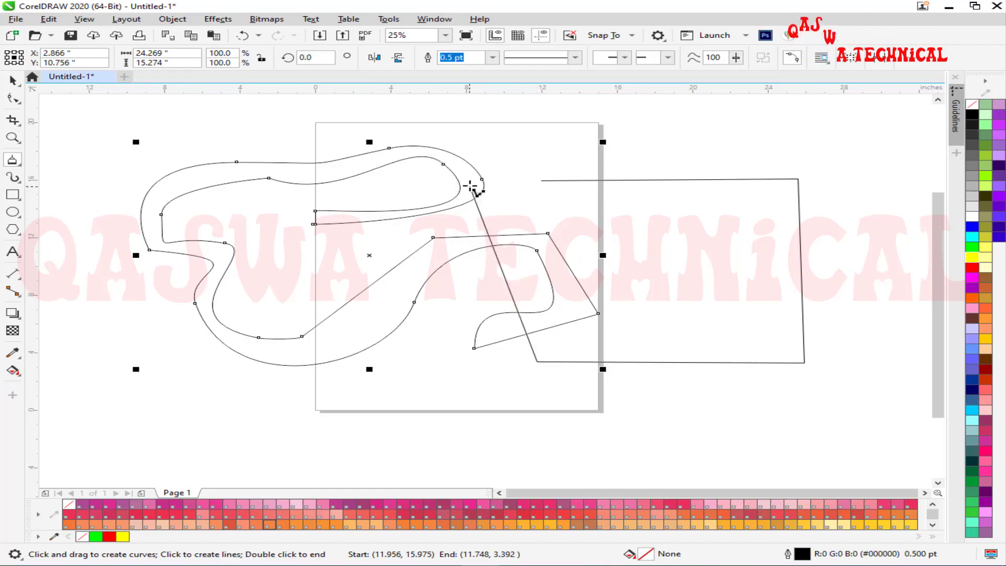
left_click(541, 180)
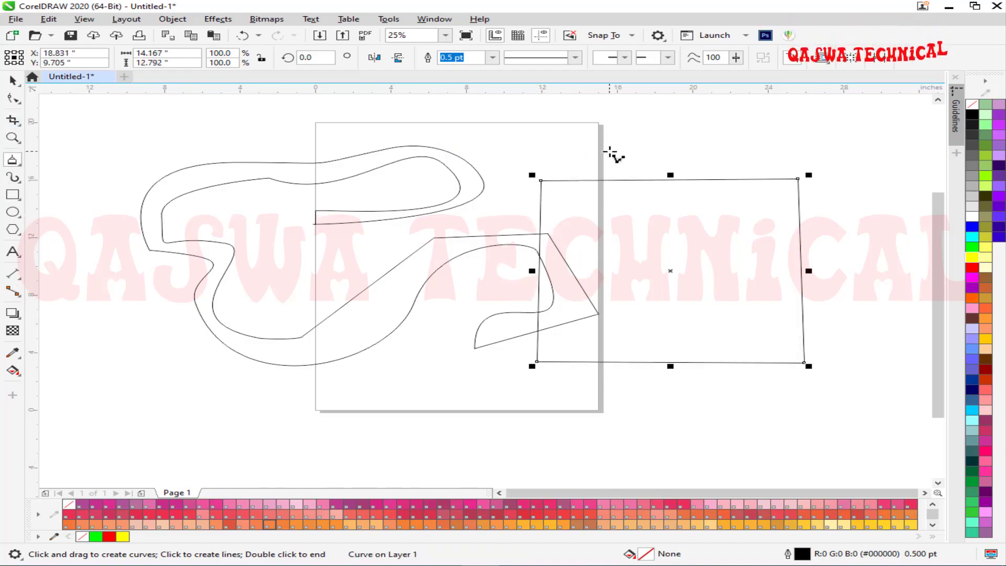
Draw a closed polyline about 43.7 by 22.8 inches below the page, beginning with two straight segments and continuing with freehand curves
scroll(411, 177, "down", 1)
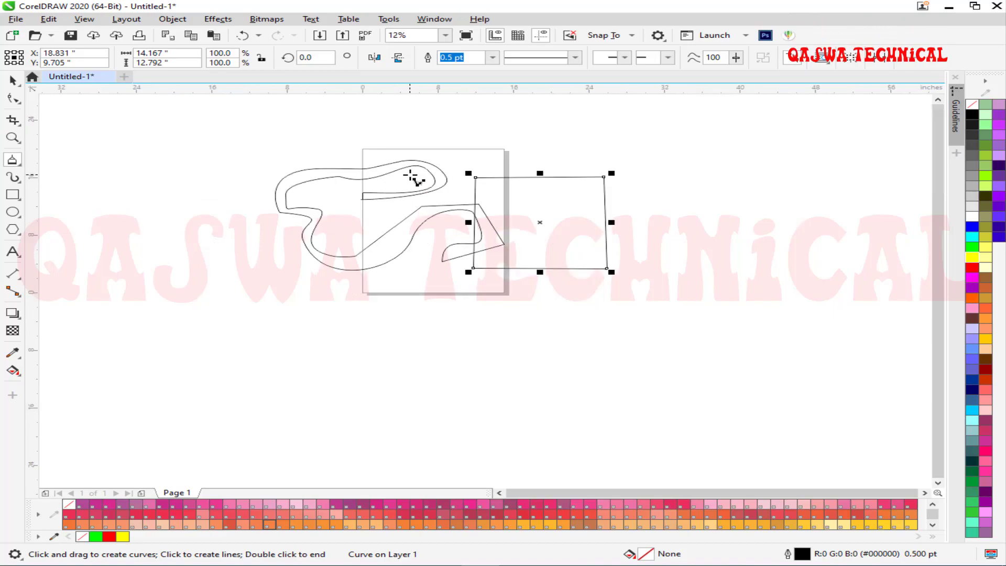
left_click(280, 353)
left_click(516, 337)
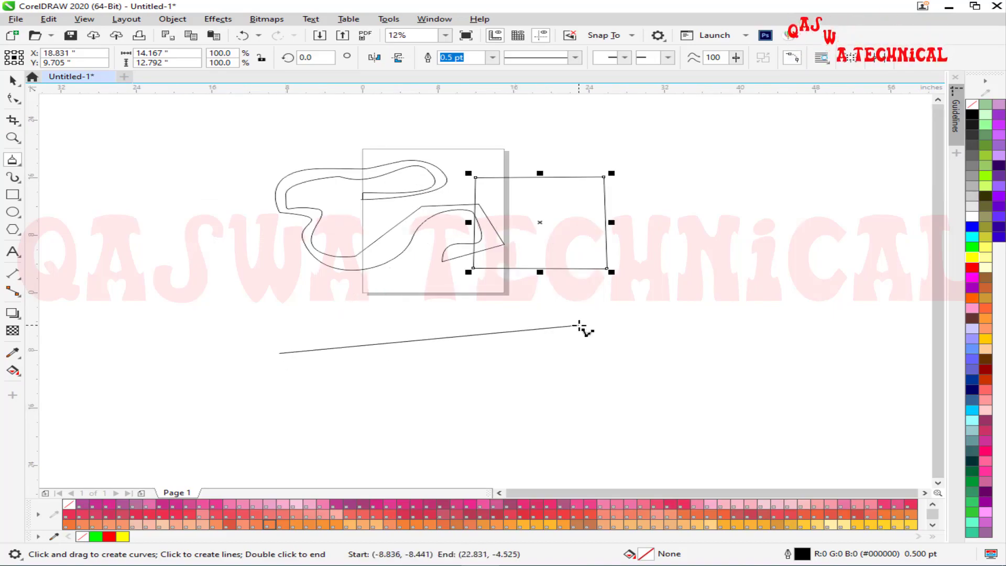
left_click(579, 325)
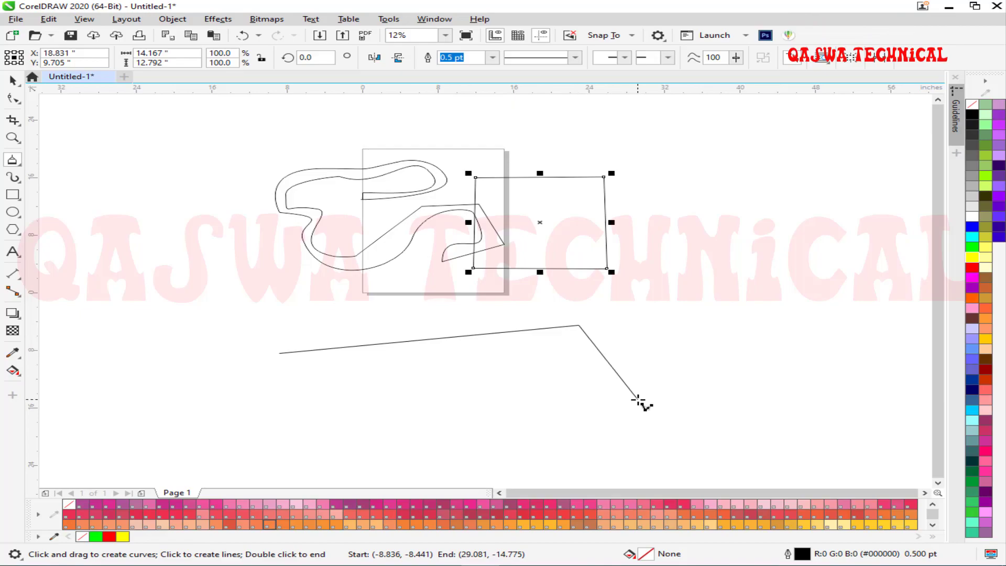
mouse_move(638, 399)
left_mouse_down()
mouse_move(636, 412)
mouse_move(599, 421)
left_mouse_up()
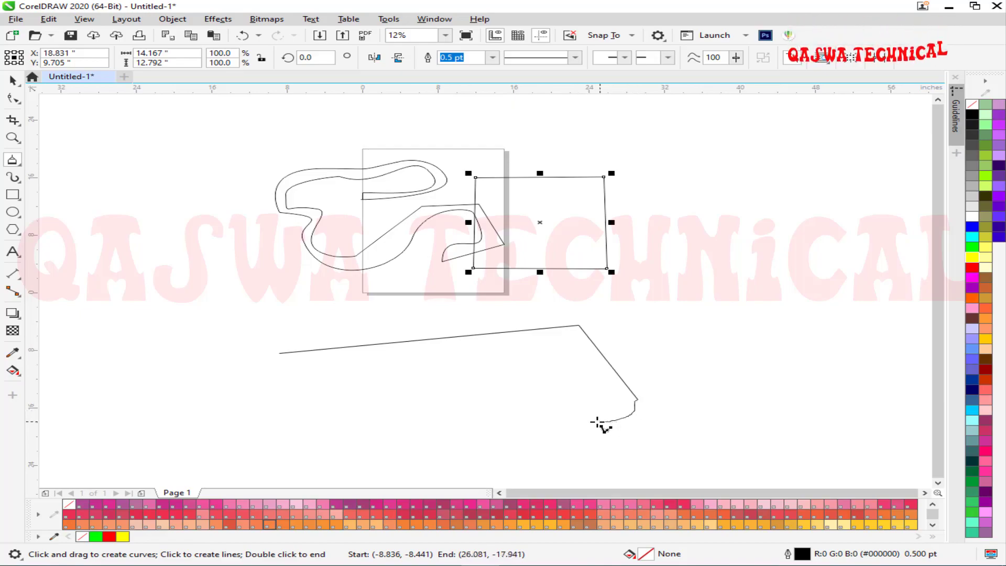
mouse_move(568, 358)
left_mouse_down()
mouse_move(549, 342)
mouse_move(356, 364)
mouse_move(476, 381)
left_mouse_up()
mouse_move(536, 363)
left_mouse_down()
mouse_move(553, 415)
mouse_move(590, 435)
mouse_move(634, 434)
mouse_move(652, 395)
mouse_move(630, 348)
mouse_move(540, 316)
left_mouse_up()
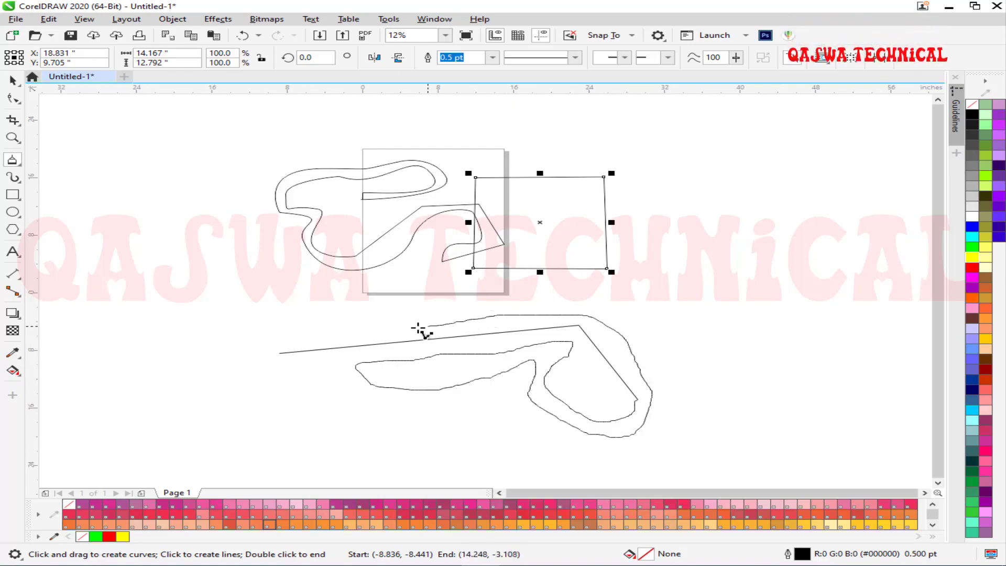
mouse_move(296, 333)
left_mouse_down()
mouse_move(260, 343)
mouse_move(237, 386)
mouse_move(295, 478)
left_mouse_up()
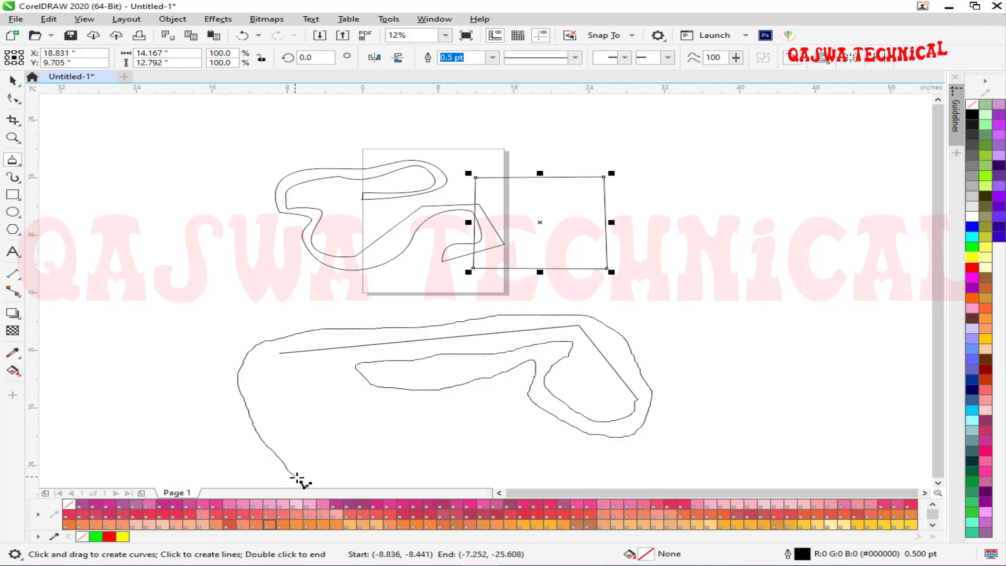
left_click_drag(375, 459, 370, 455)
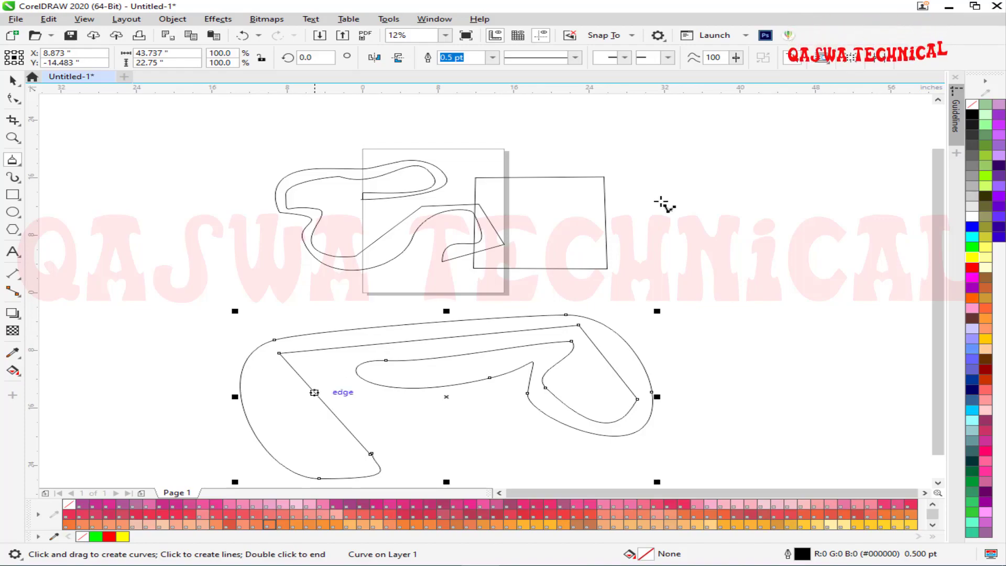
Delete all the existing polylines and fit the empty page in view with the Polyline tool active
key("ctrl+a")
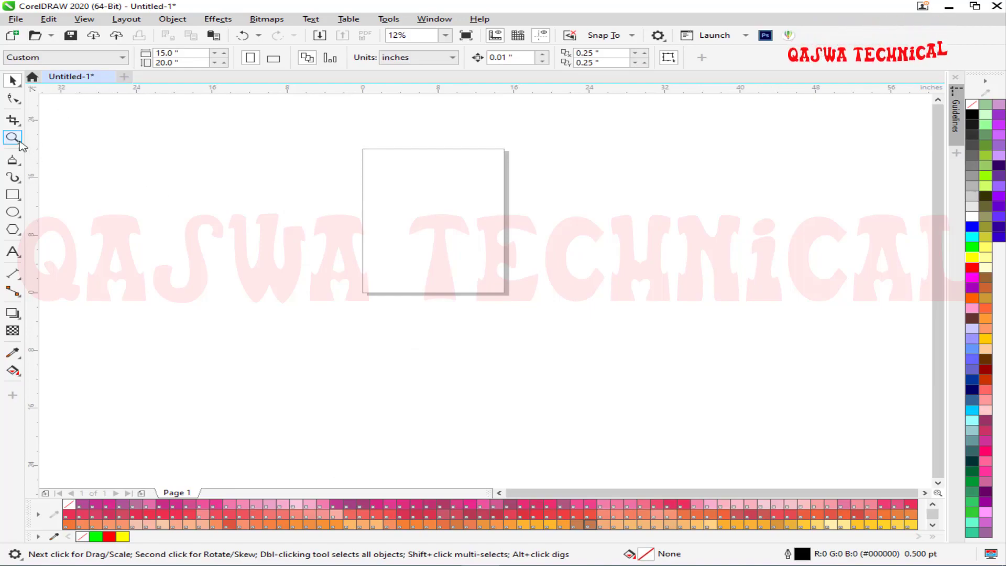
left_click(9, 165)
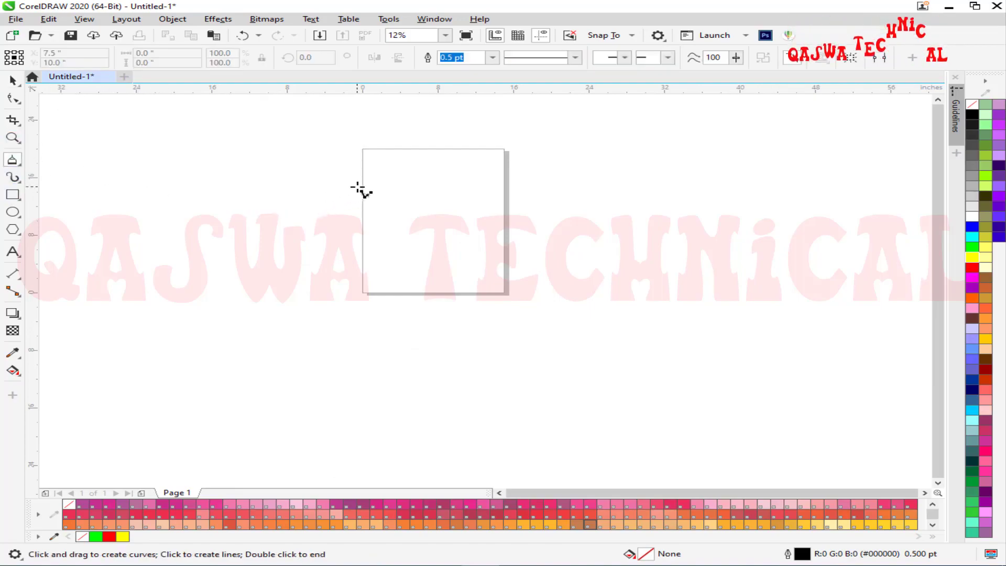
key("shift+F4")
Draw a closed polyline about 31.3 by 20 inches across the page, combining straight segments, smooth arcs and a long freehand curve
left_click(348, 207)
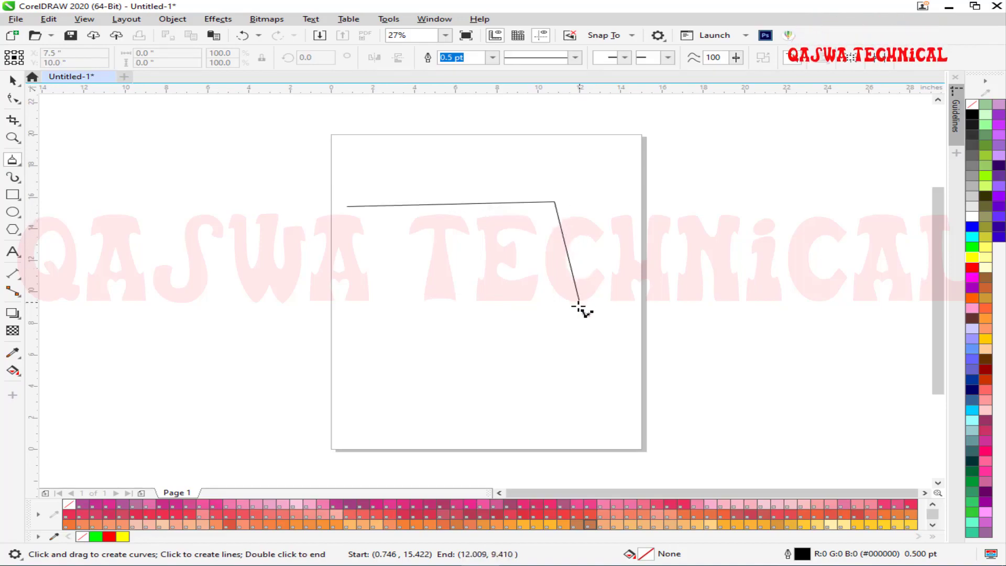
left_click(571, 324)
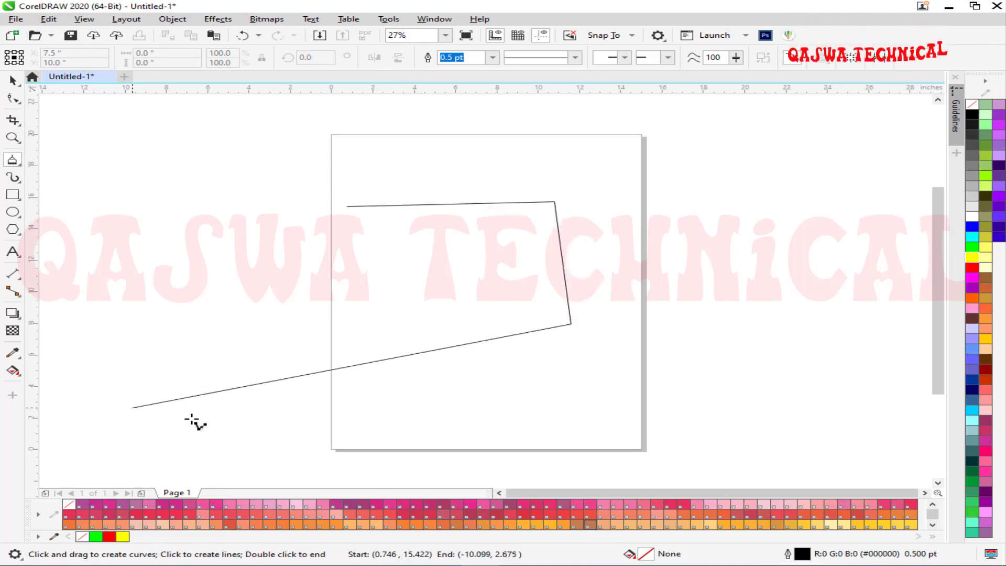
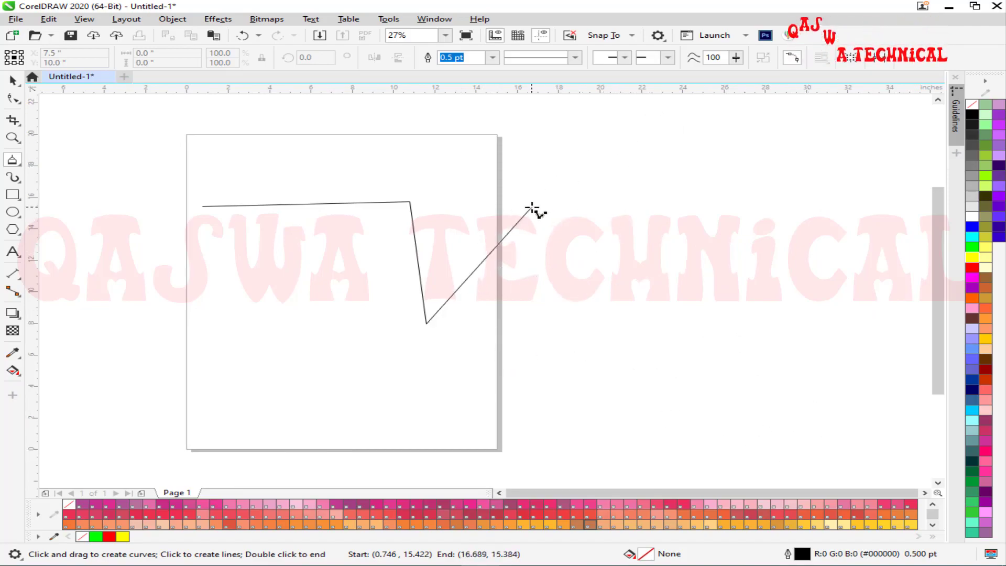
left_click_drag(532, 209, 659, 251)
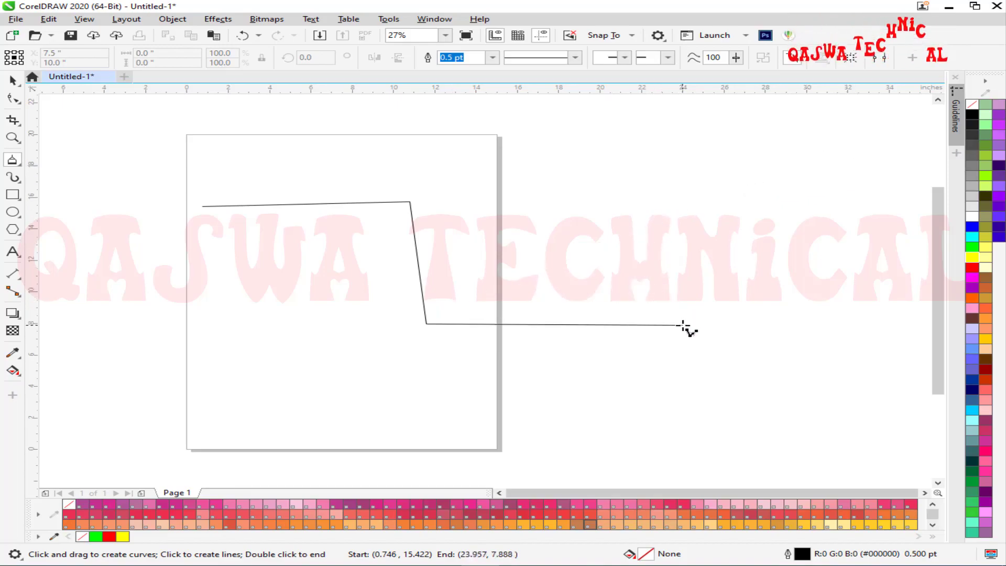
left_click_drag(683, 325, 741, 318)
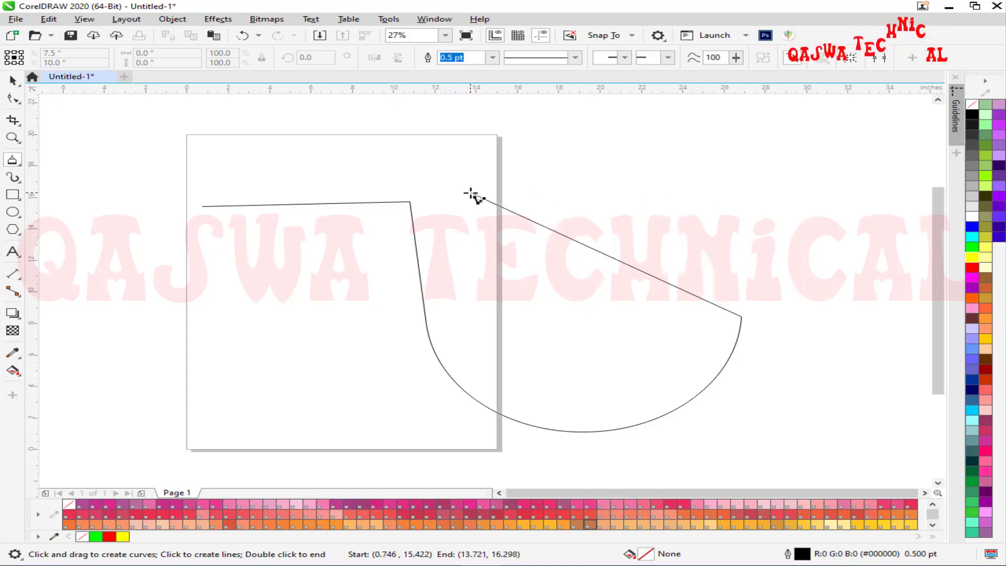
left_click_drag(481, 182, 543, 191)
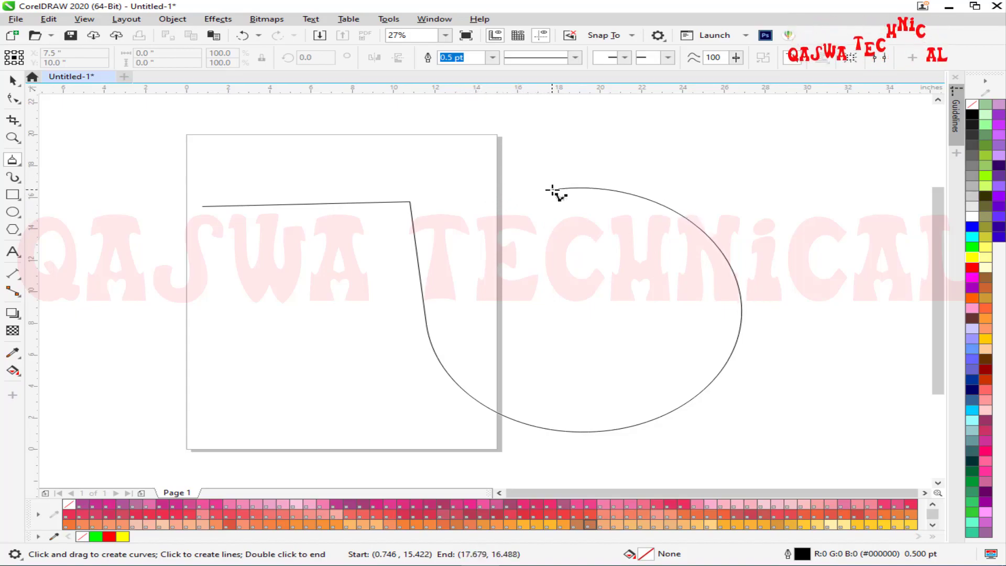
left_click(553, 189)
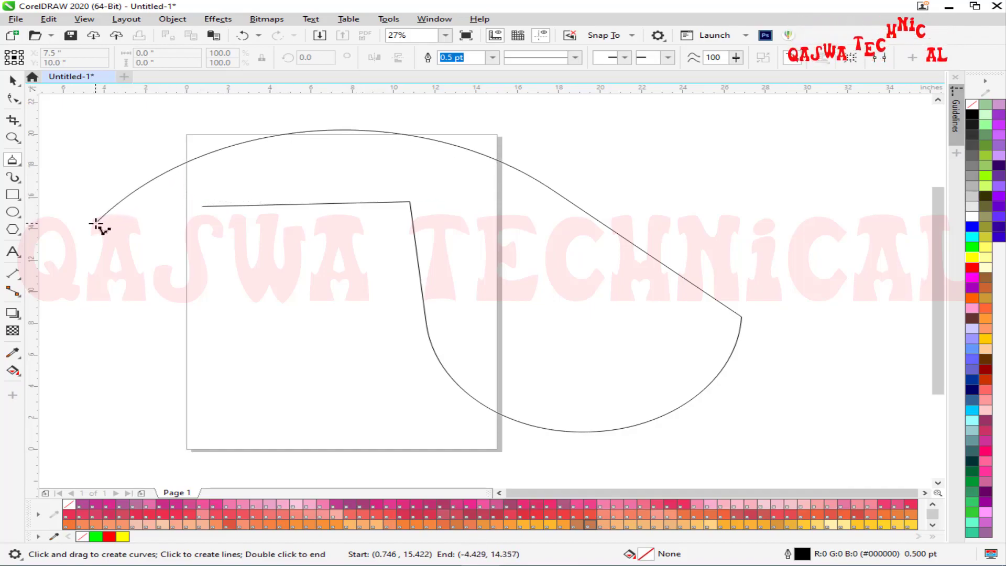
mouse_move(143, 290)
left_mouse_down()
mouse_move(144, 232)
mouse_move(179, 185)
mouse_move(221, 167)
mouse_move(365, 157)
left_mouse_up()
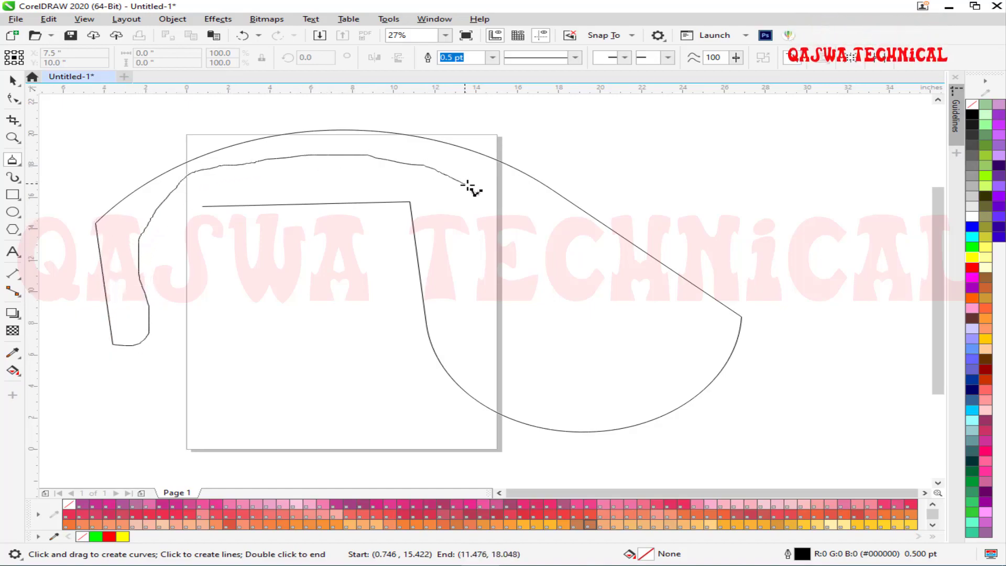
mouse_move(552, 216)
left_mouse_down()
mouse_move(665, 282)
mouse_move(702, 326)
mouse_move(705, 350)
mouse_move(661, 389)
mouse_move(589, 414)
left_mouse_up()
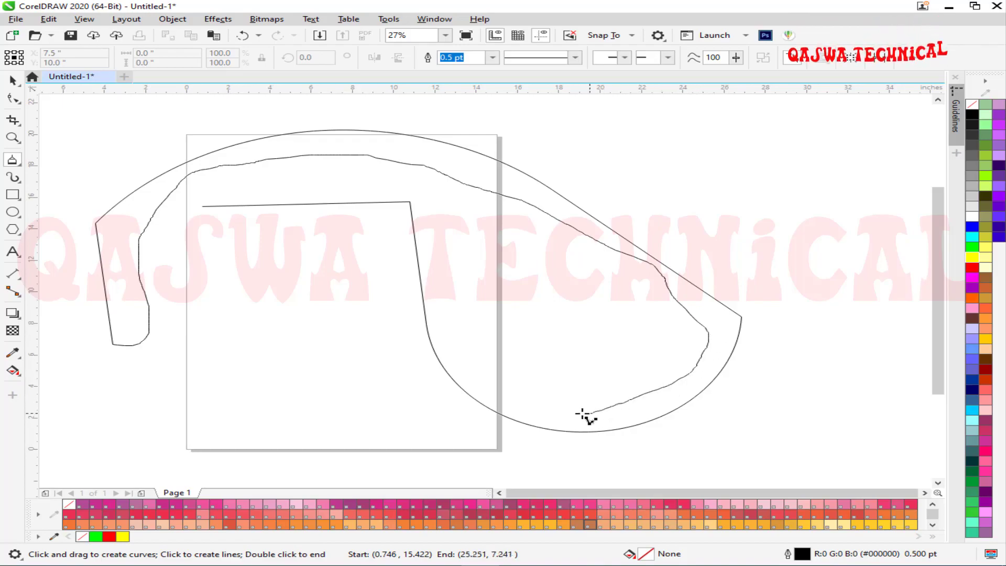
mouse_move(430, 219)
left_mouse_down()
mouse_move(410, 184)
mouse_move(371, 177)
mouse_move(203, 201)
left_mouse_up()
left_click_drag(197, 369, 187, 396)
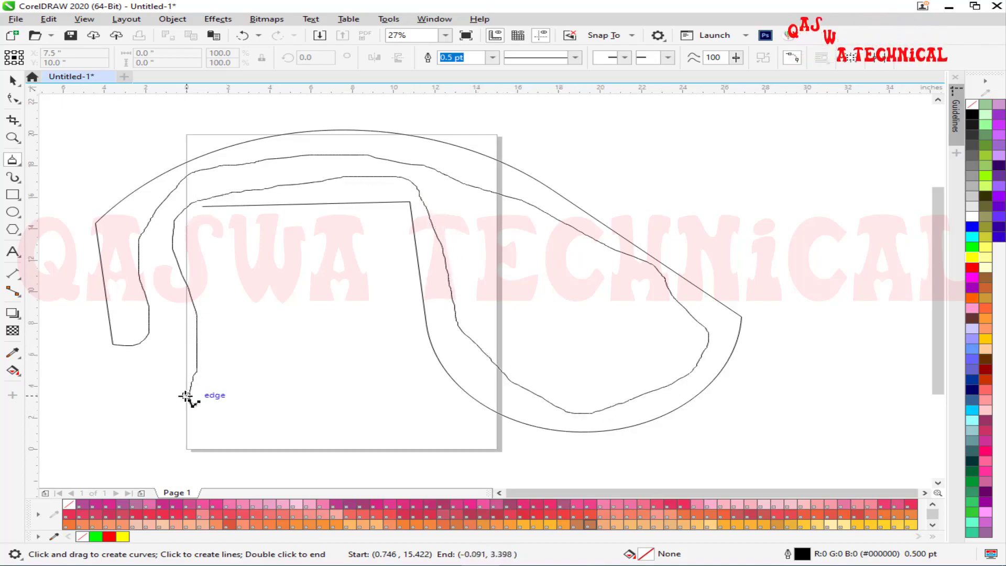
left_click(187, 396)
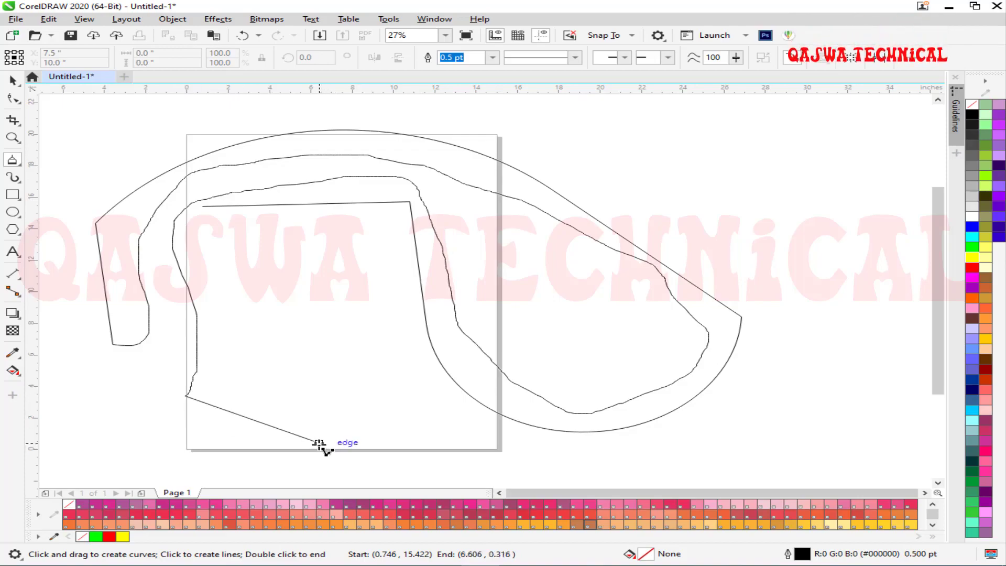
double_click(320, 443)
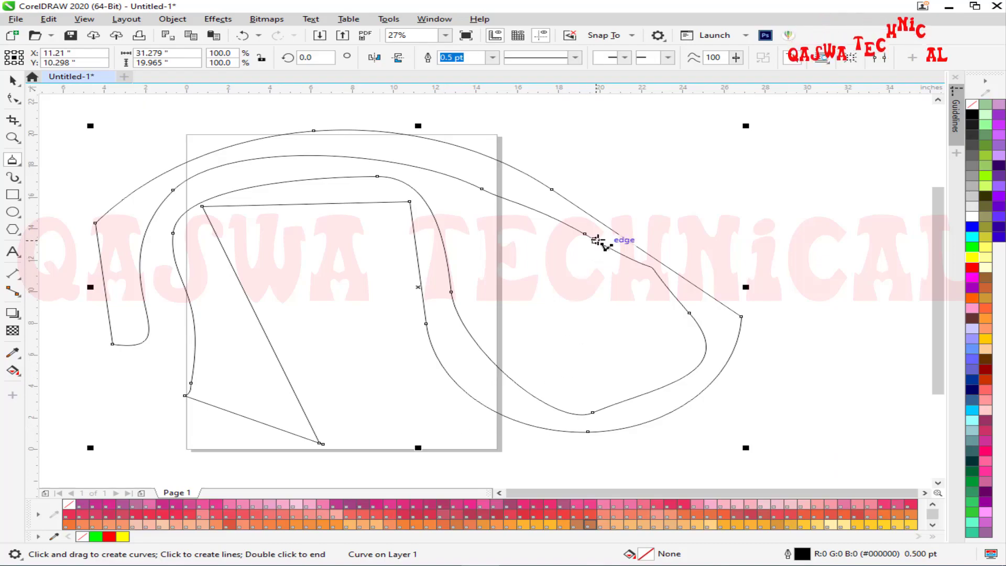
Draw a closed polyline about 130.7 by 59.7 inches around the page, mixing a freehand start, straight segments and two large arcs
scroll(597, 239, "down", 5)
left_click_drag(141, 232, 390, 238)
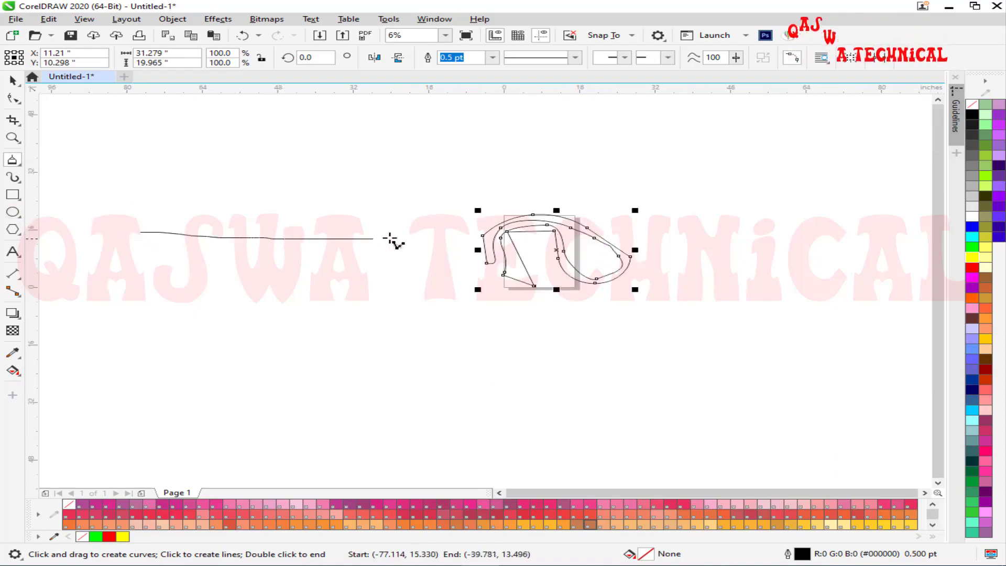
left_click(391, 238)
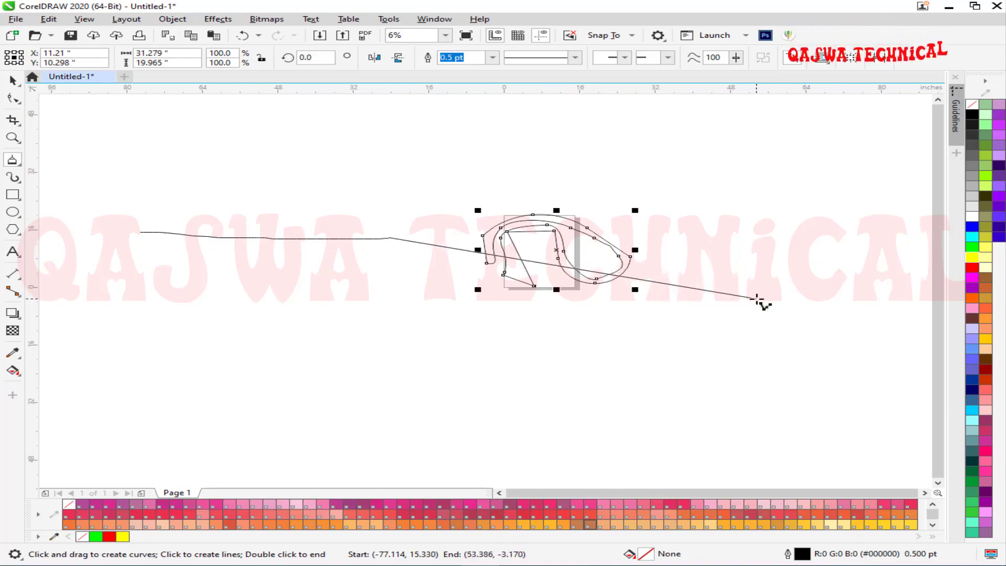
mouse_move(758, 300)
left_mouse_down()
mouse_move(691, 362)
mouse_move(642, 366)
mouse_move(619, 363)
mouse_move(615, 345)
mouse_move(671, 321)
mouse_move(629, 315)
mouse_move(617, 296)
mouse_move(641, 282)
mouse_move(476, 315)
mouse_move(386, 393)
mouse_move(471, 453)
mouse_move(653, 439)
mouse_move(737, 366)
mouse_move(739, 334)
left_mouse_up()
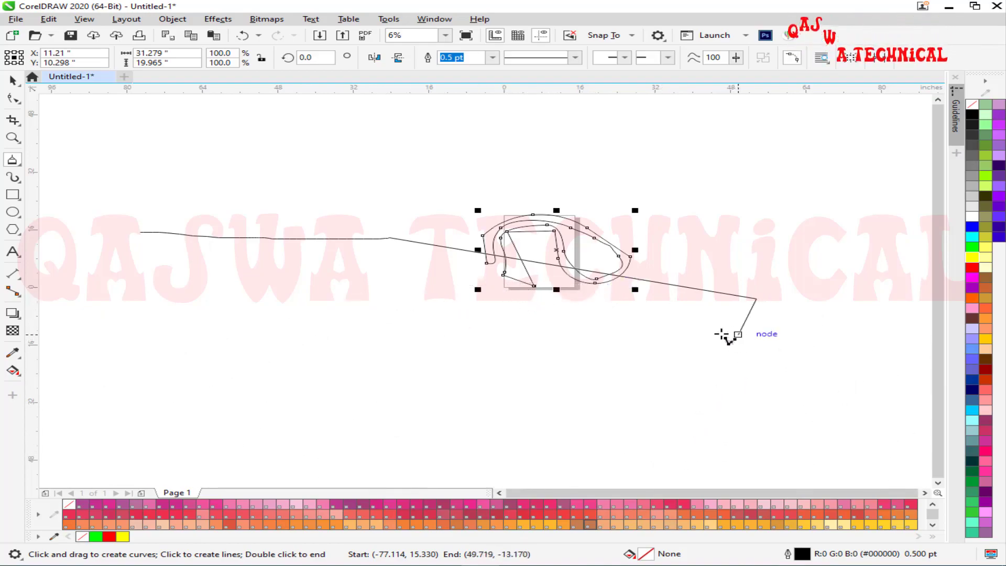
left_click_drag(488, 320, 483, 318)
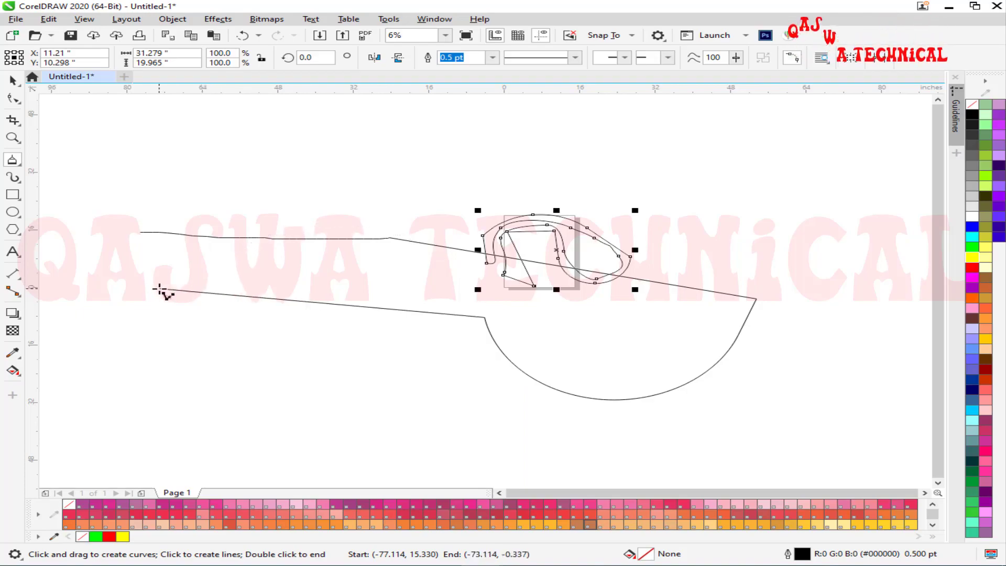
left_click(199, 283)
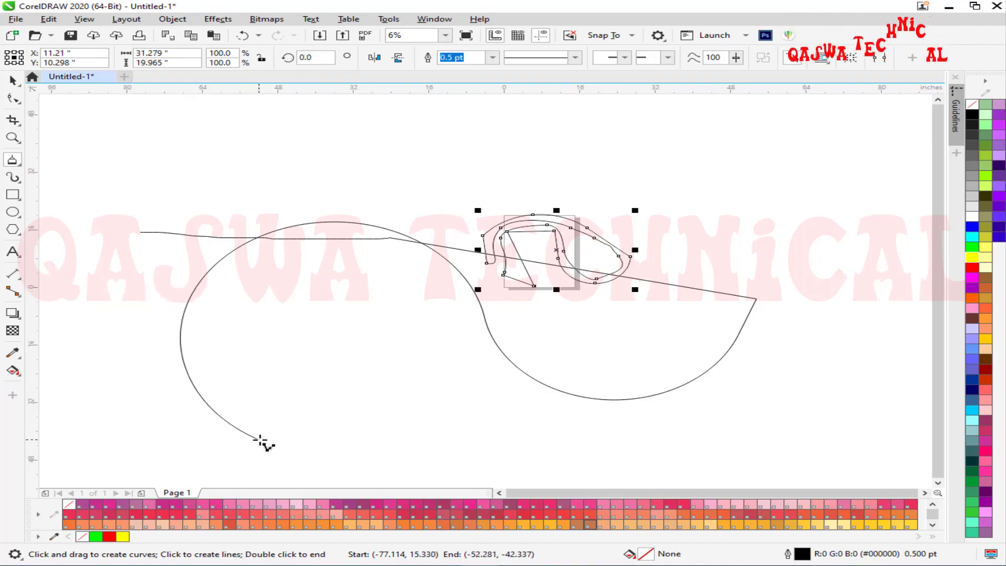
left_click(291, 436)
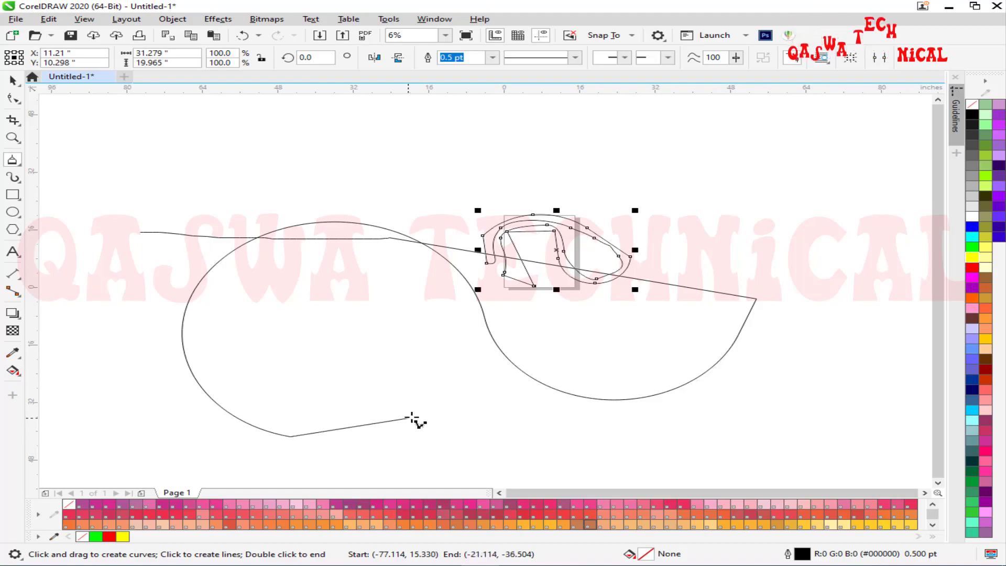
left_click(474, 291)
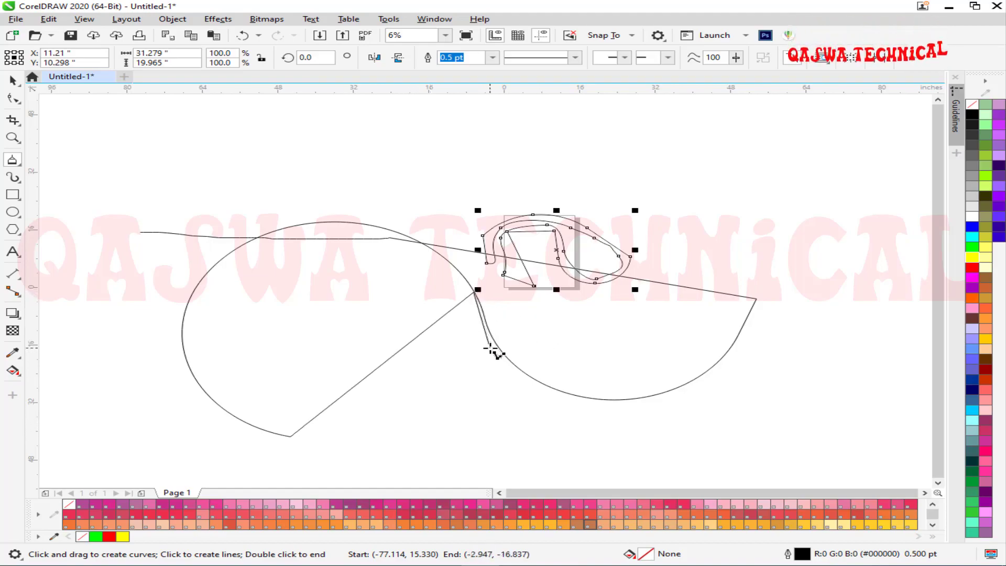
double_click(490, 348)
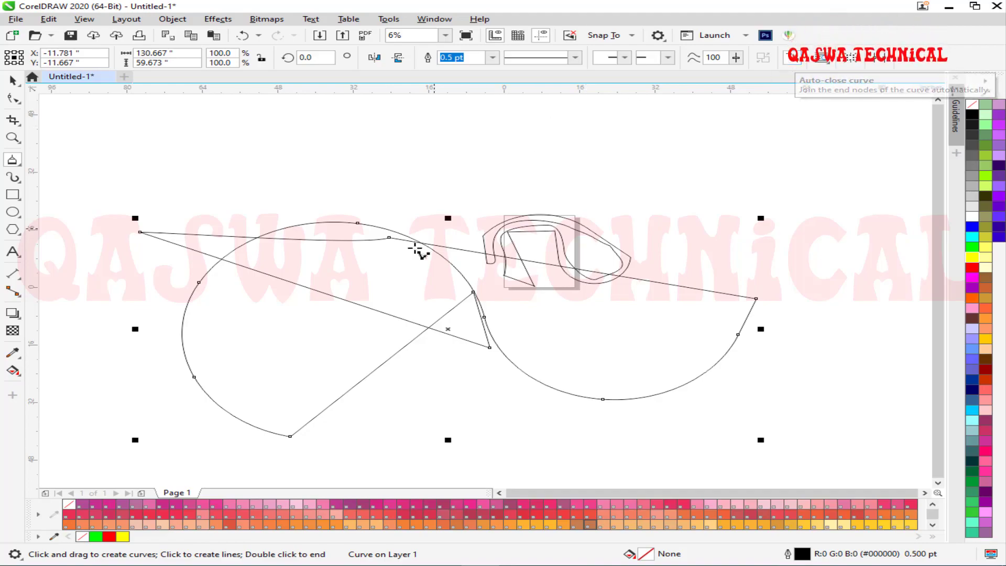
Draw a closed four-sided polyline about 158.3 by 77.3 inches, and an open three-segment one about 96.7 by 83 inches with auto-close off
scroll(417, 248, "down", 2)
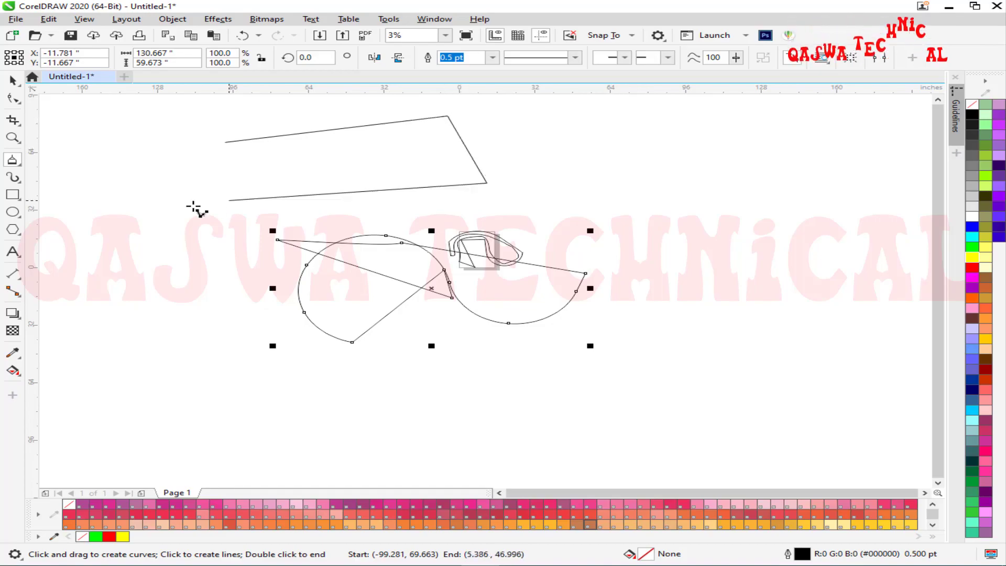
double_click(114, 255)
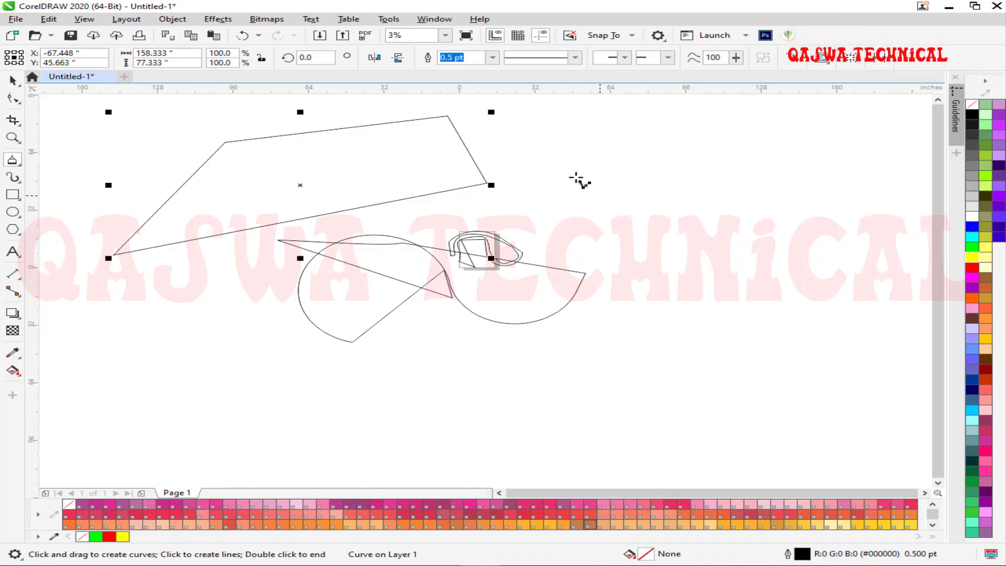
left_click(568, 147)
left_click(764, 137)
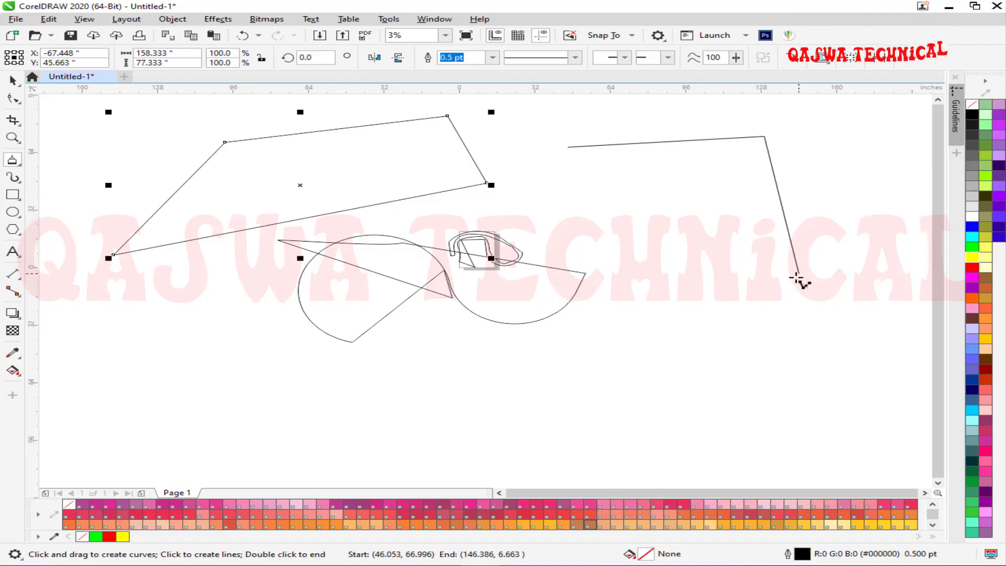
double_click(618, 285)
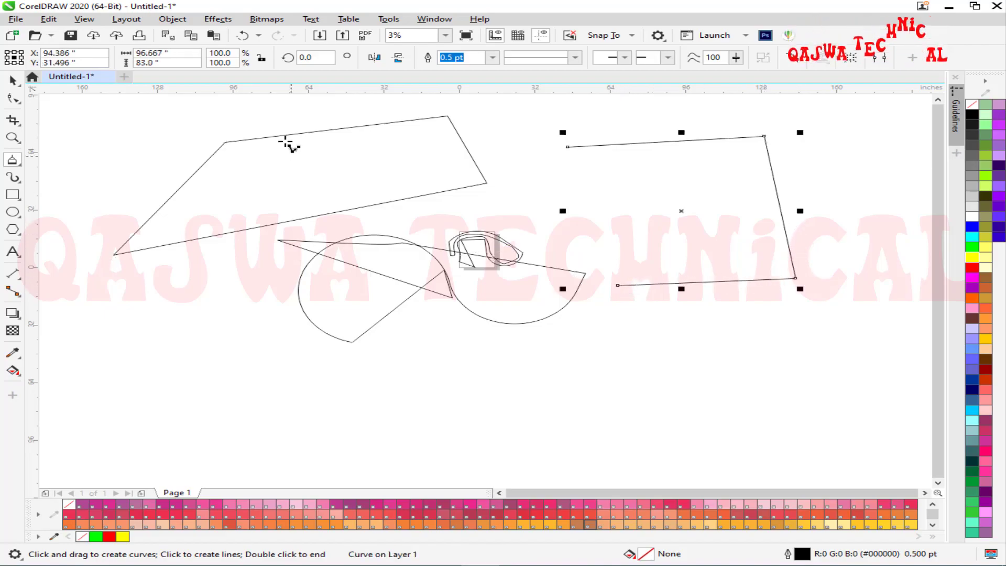
Draw an open polyline about 229 by 94 inches below the other shapes, combining straight segments, a freehand curve and an arc
mouse_move(287, 415)
left_mouse_down()
mouse_move(470, 356)
mouse_move(704, 398)
mouse_move(739, 356)
left_mouse_up()
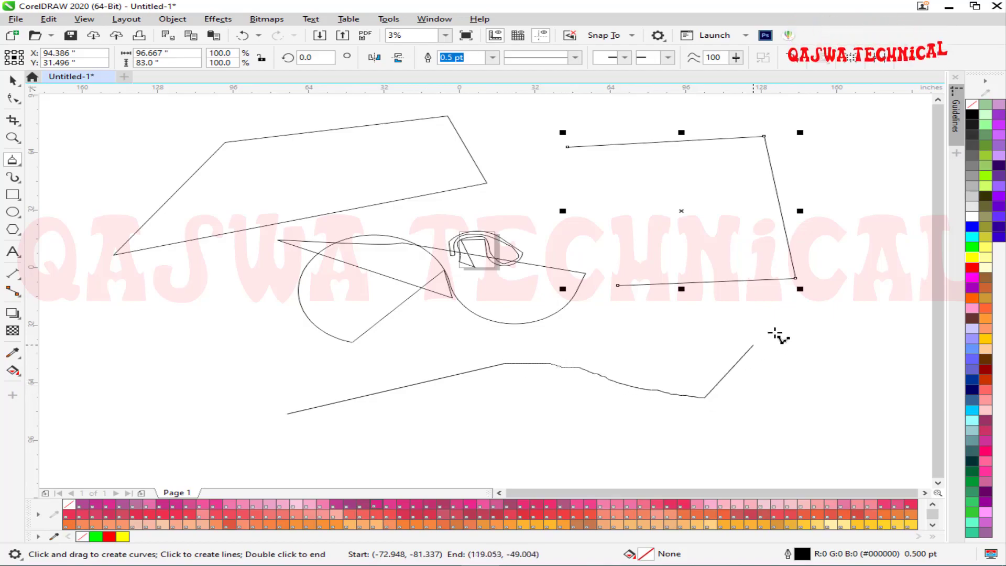
left_click(825, 325)
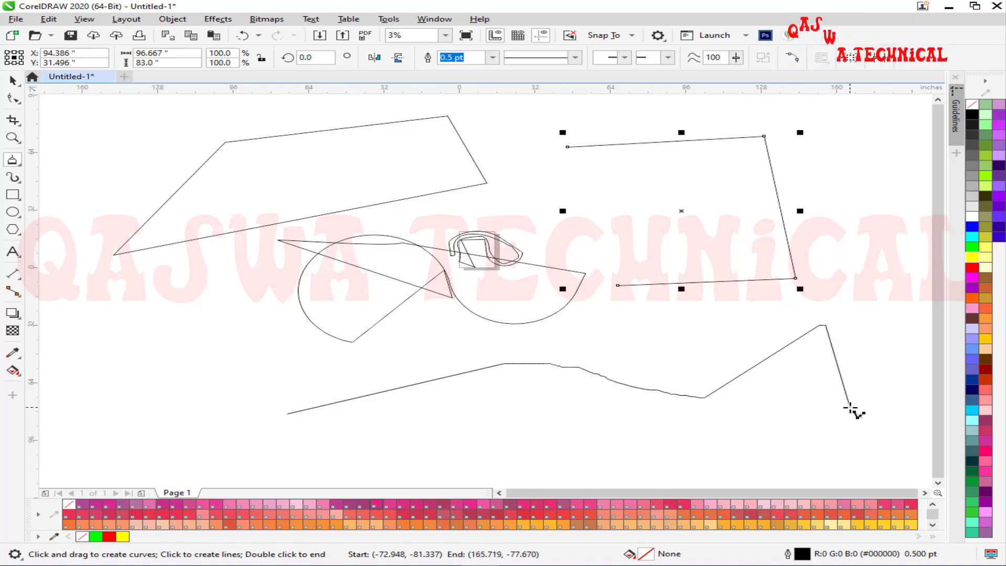
left_click_drag(826, 409, 643, 448)
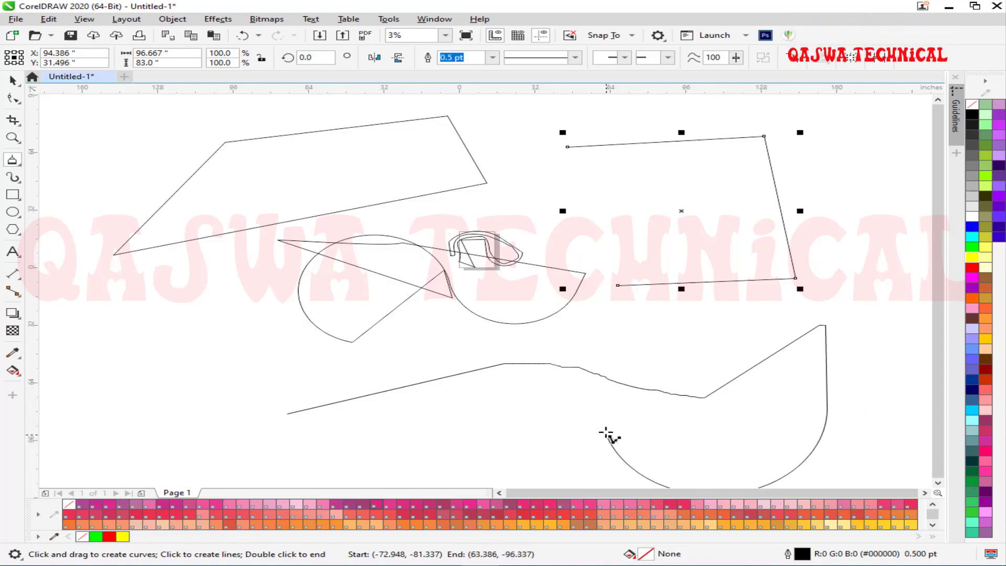
left_click_drag(583, 430, 358, 436)
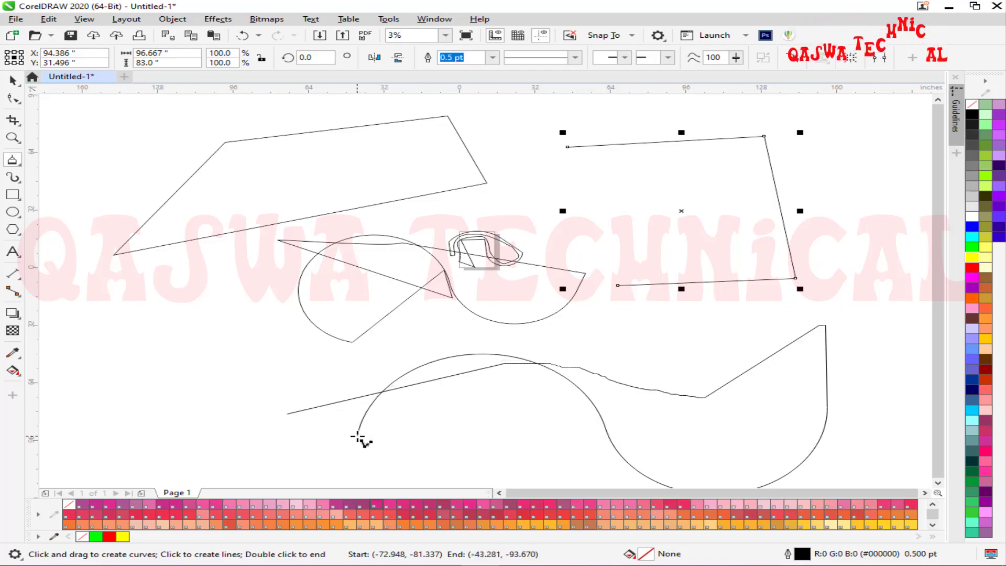
double_click(358, 436)
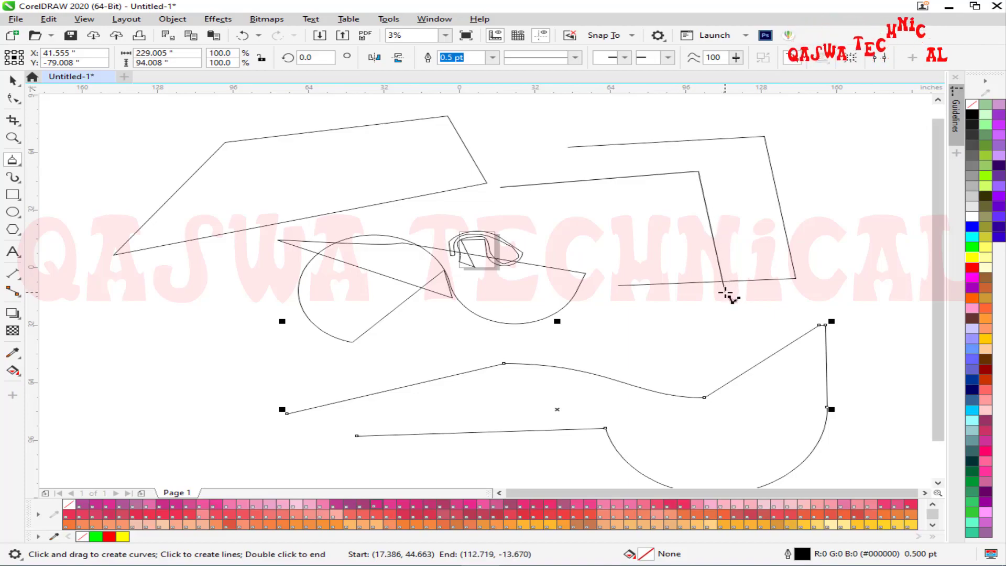
Draw a four-sided polyline about 95.3 by 100.3 inches overlapping the open one, with auto-close joining its ends
double_click(640, 352)
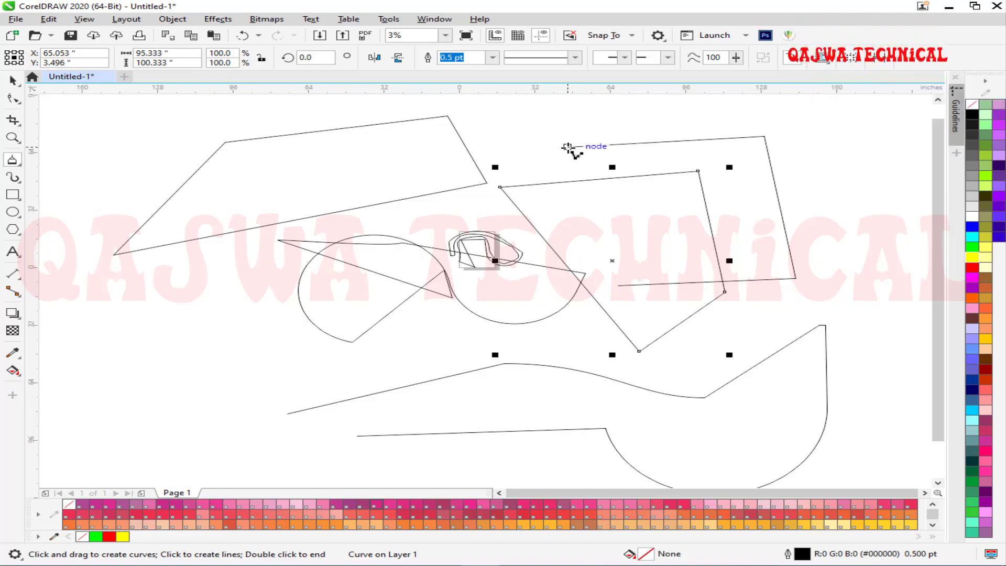
left_click(848, 62)
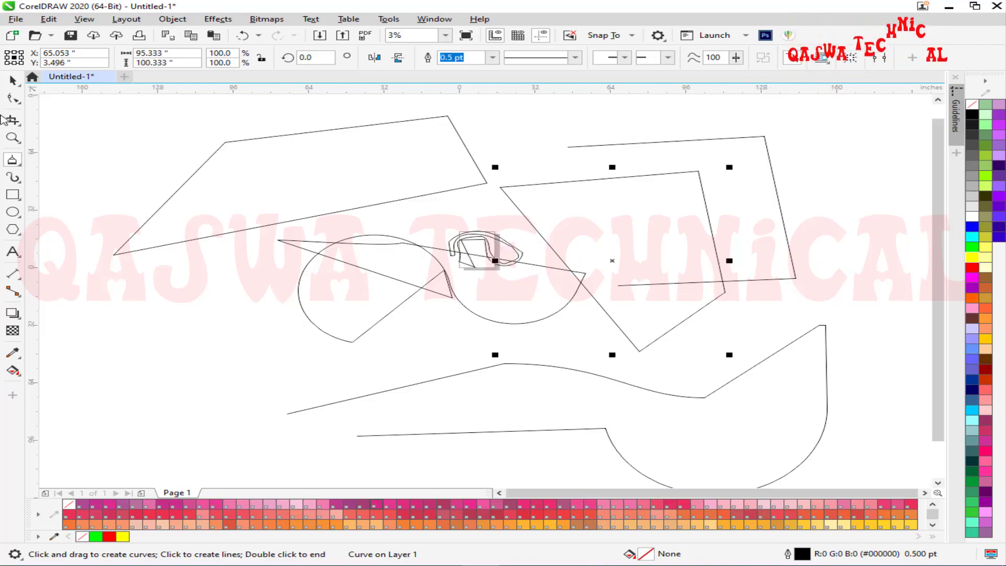
Delete all six shapes from the drawing, leaving the page empty
scroll(397, 221, "down", 2)
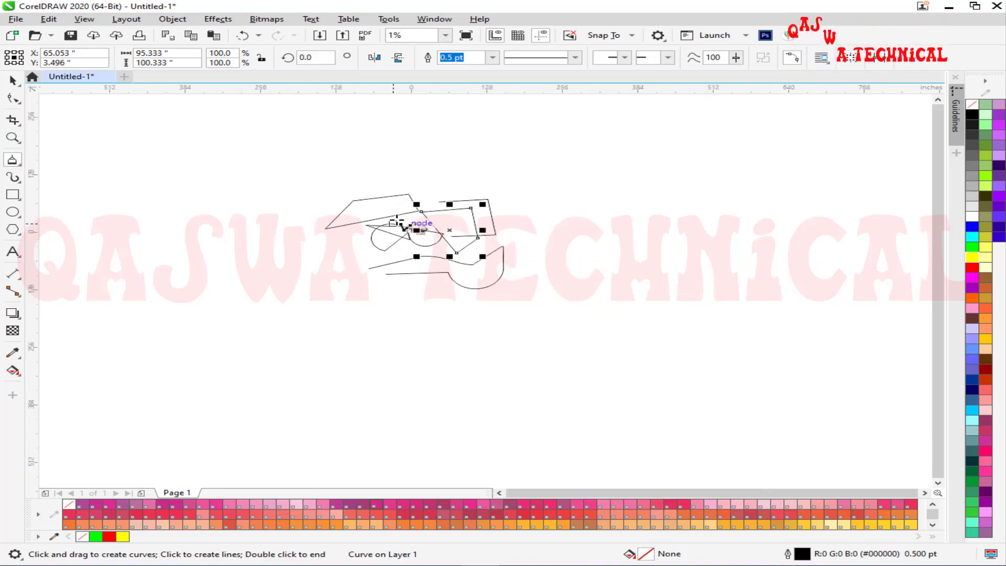
key("ctrl+a")
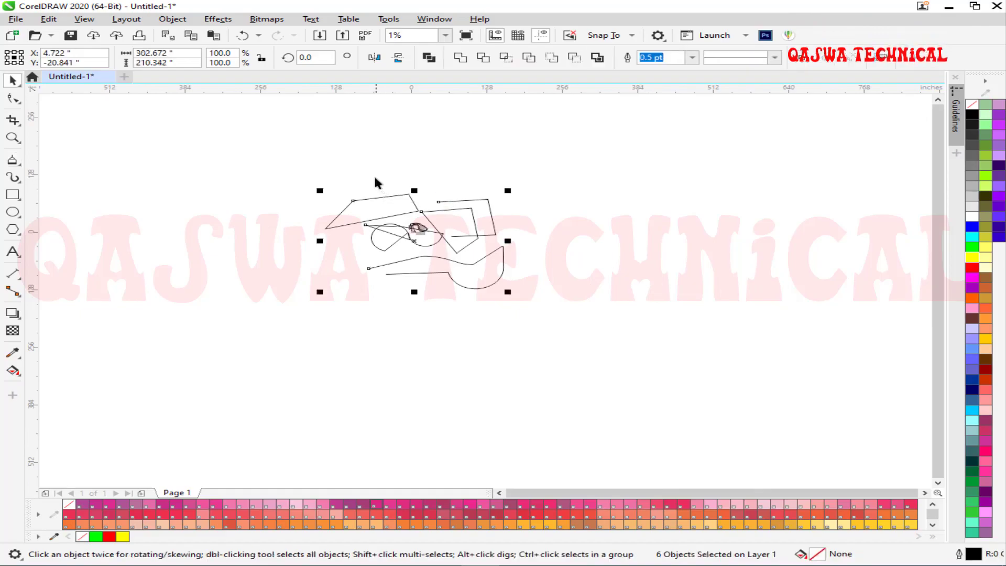
key("Delete")
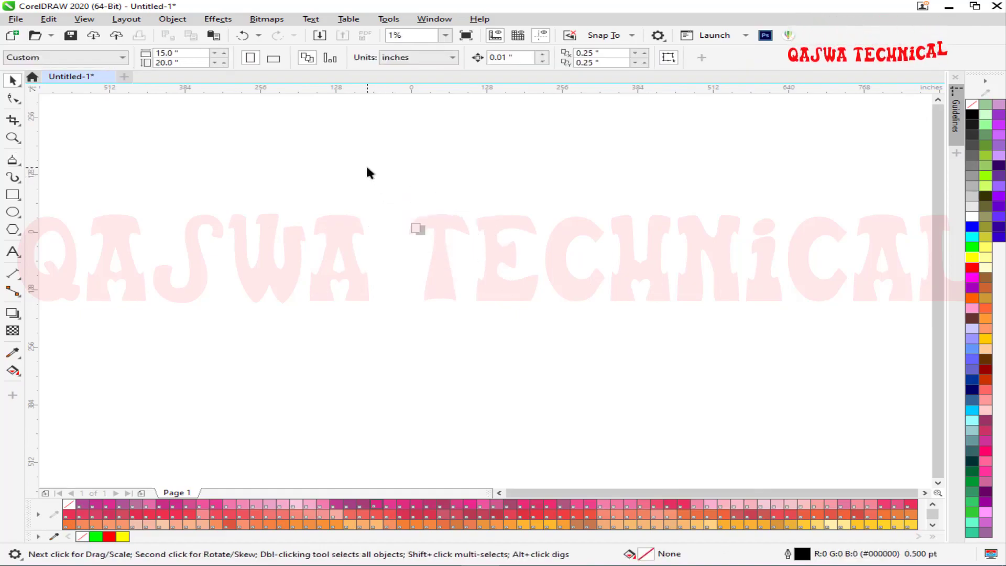
key("shift+F4")
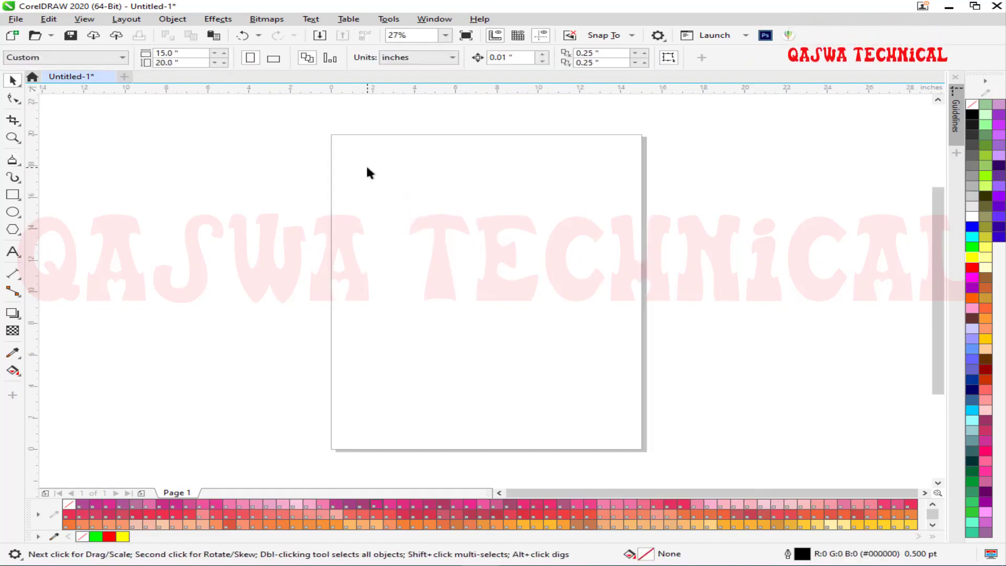
Draw an arch about 13.3 by 4.7 inches across the upper part of the page with the 3-Point Curve tool
left_click(11, 164)
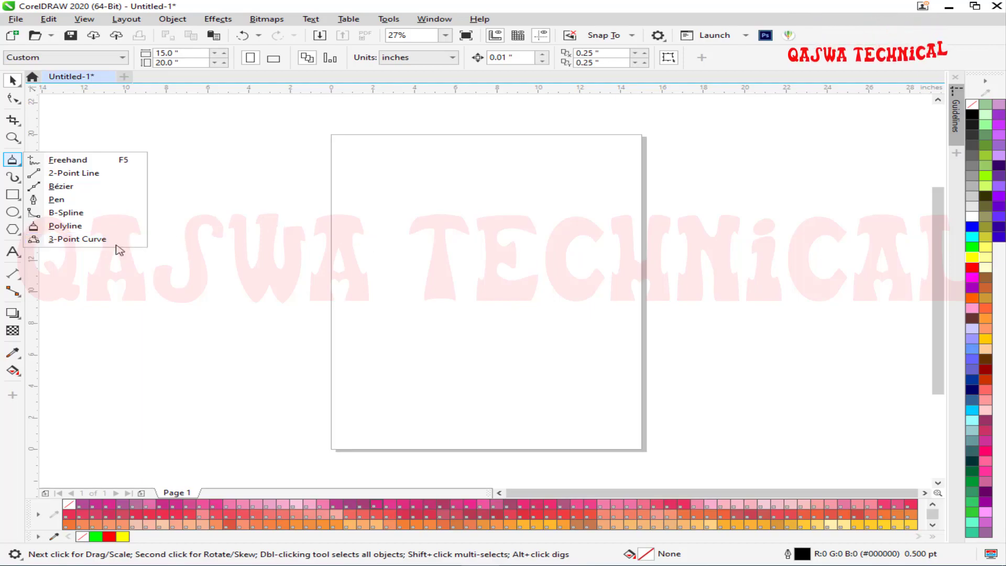
left_click(96, 240)
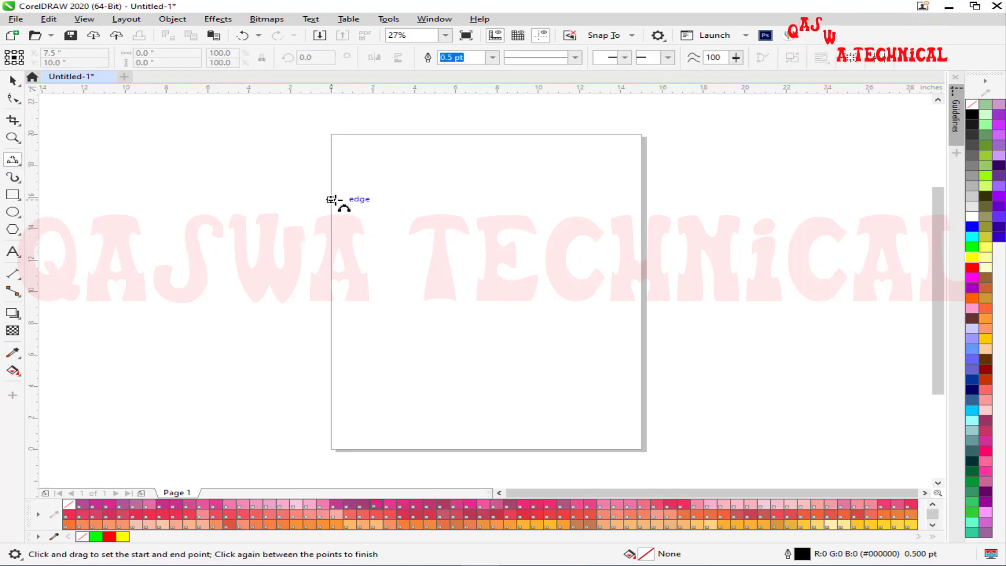
left_click_drag(330, 207, 349, 207)
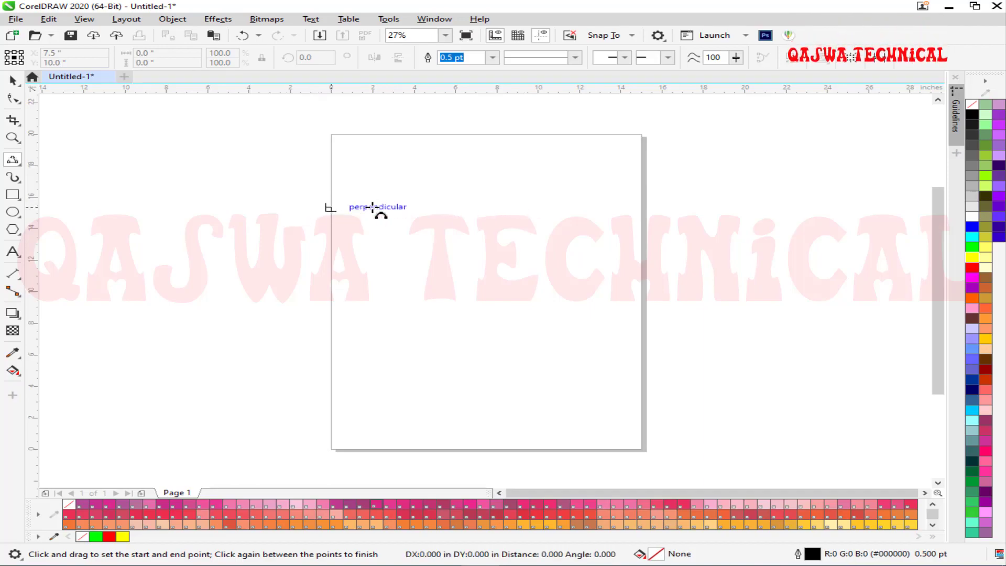
left_click_drag(519, 206, 603, 206)
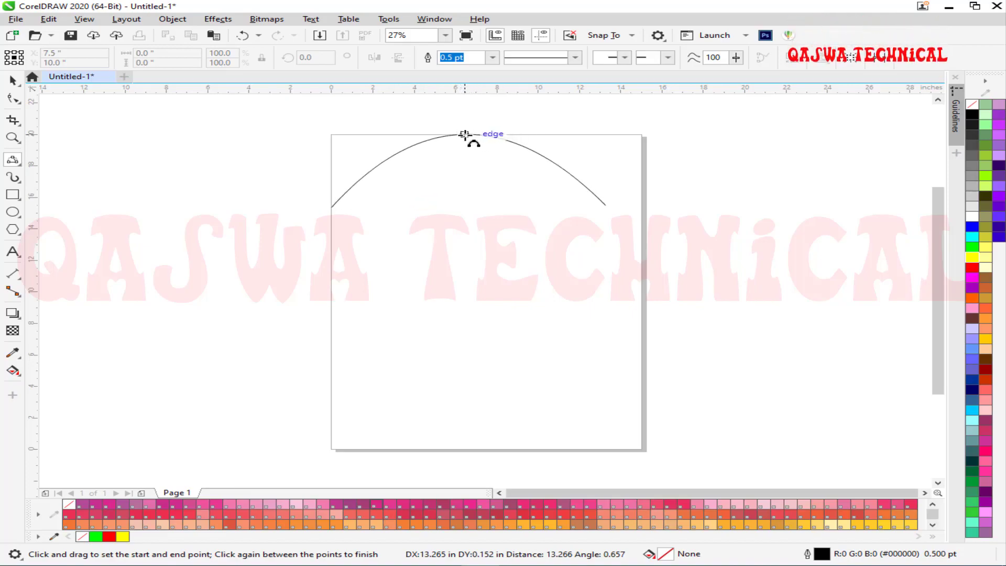
left_click(466, 134)
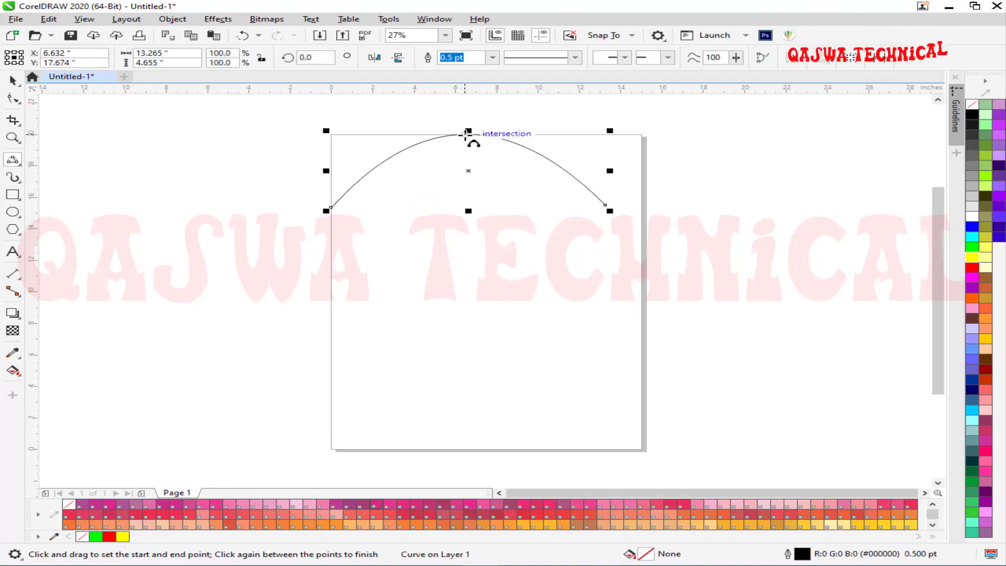
Draw two skewed 3-point curves, about 17.3 by 6.9 inches across the lower page and about 14.4 by 6 inches across the upper page
left_click_drag(331, 307, 630, 304)
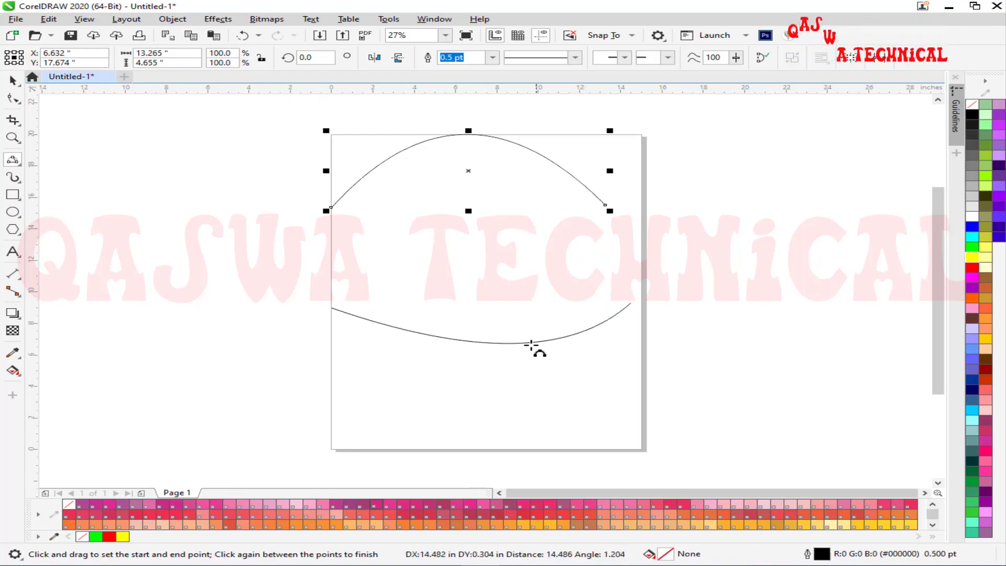
left_click(280, 406)
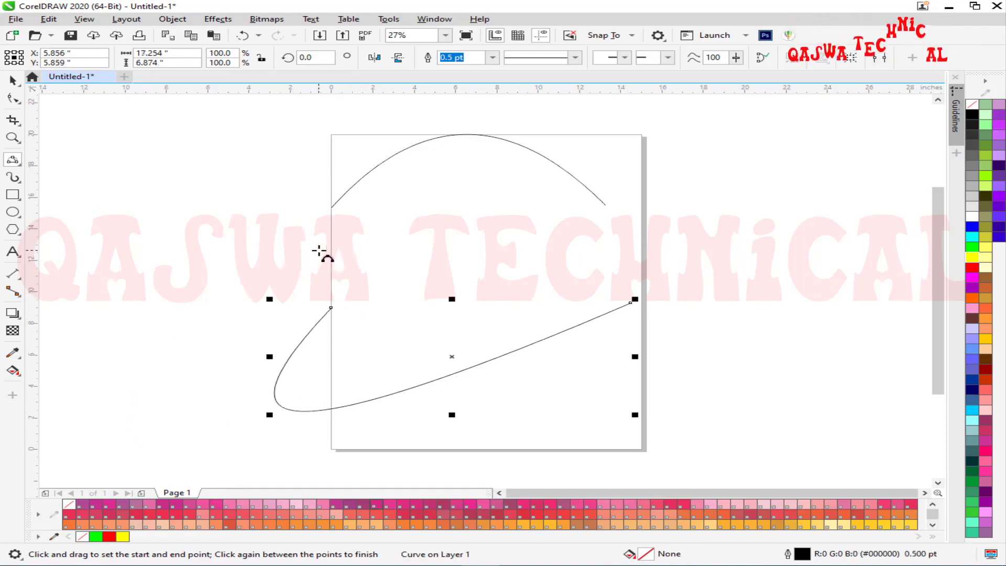
left_click_drag(318, 251, 587, 247)
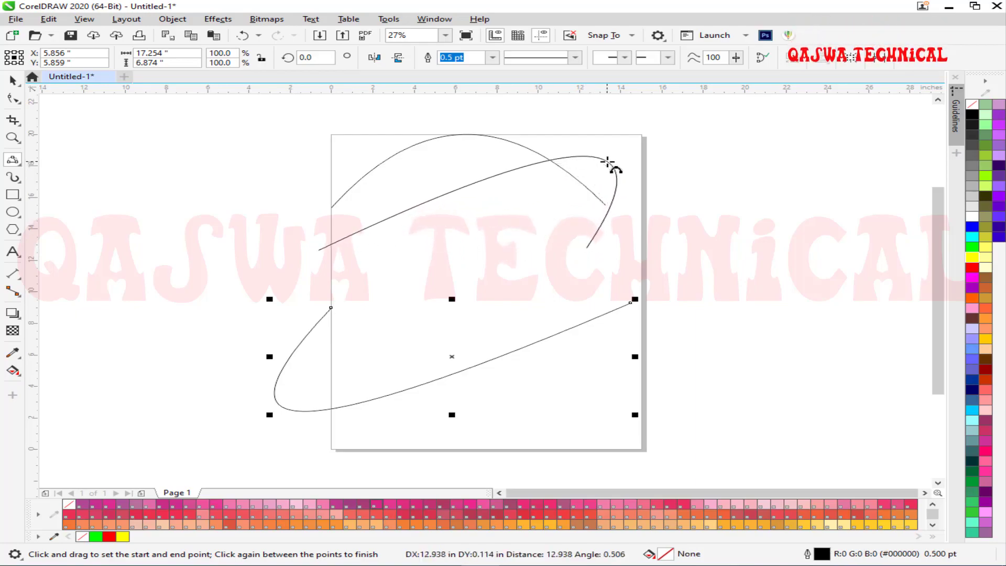
left_click(608, 164)
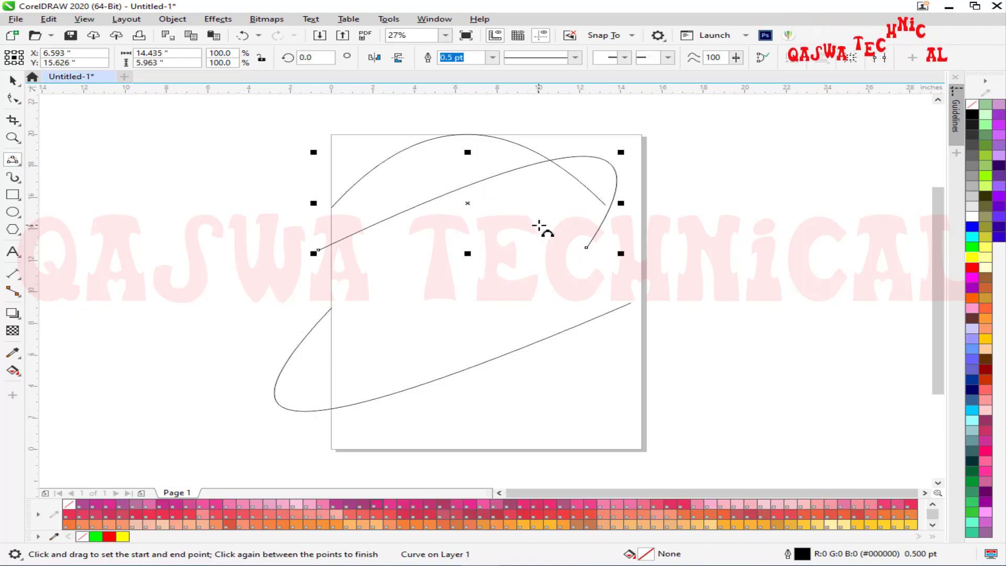
Draw a 3-point curve about 34 by 9.3 inches across the page, trying several end points, including angle-constrained ones, before setting its bulge
left_click_drag(166, 287, 390, 284)
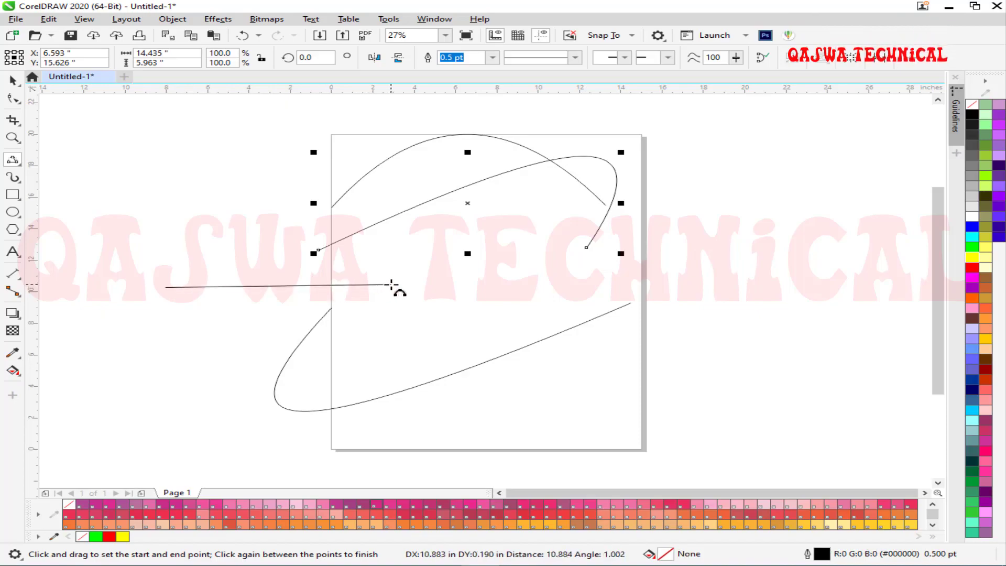
left_click_drag(392, 284, 248, 178)
left_click_drag(309, 218, 617, 287)
left_click_drag(544, 282, 620, 307)
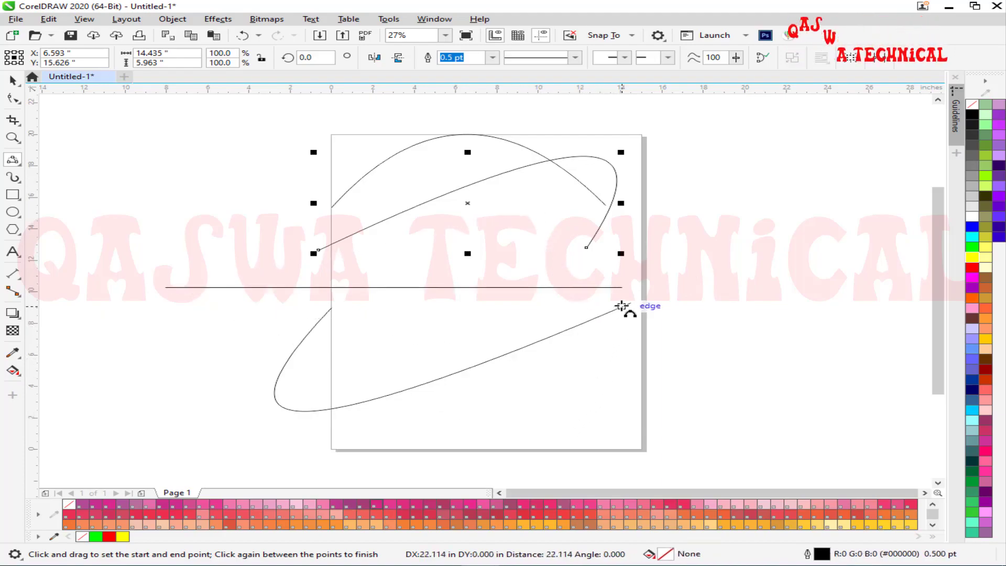
left_click_drag(625, 331, 621, 382)
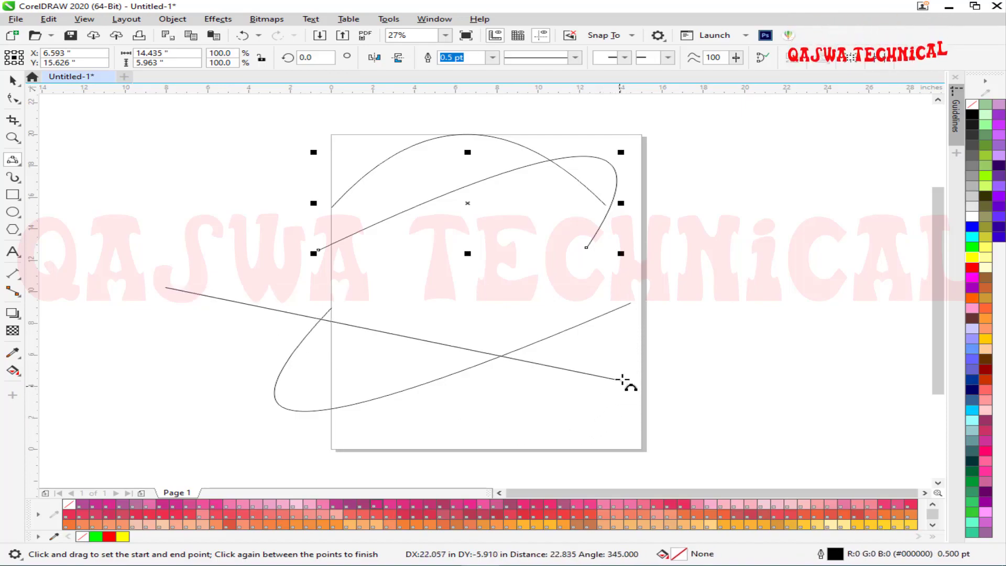
left_click_drag(634, 335, 640, 300)
left_click_drag(617, 241, 665, 271)
left_click_drag(689, 325, 161, 140)
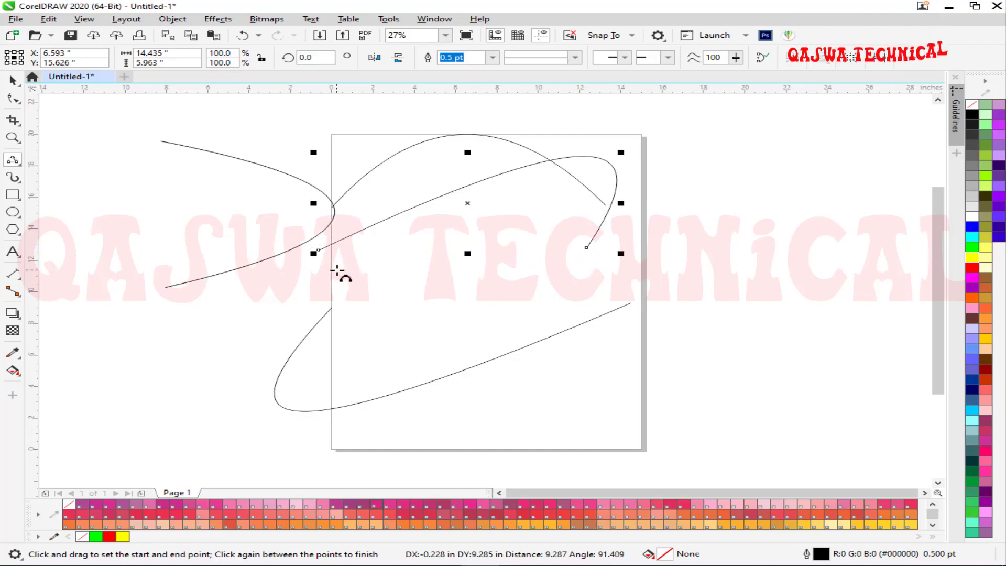
left_click(866, 229)
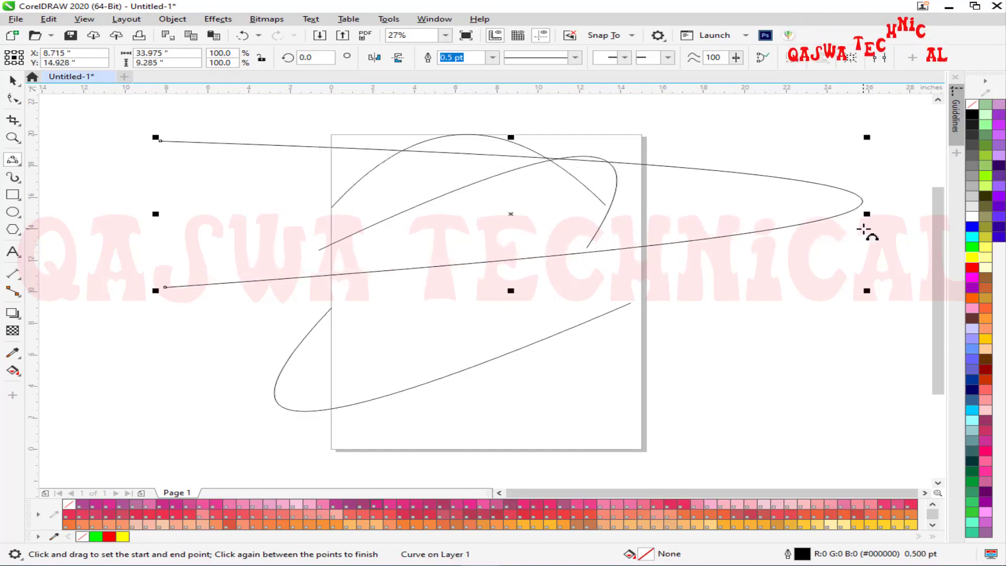
Draw a circular arc about 14.3 by 9.1 inches at the page's lower right and two small crossing curves left of the page
left_click_drag(535, 410, 821, 412)
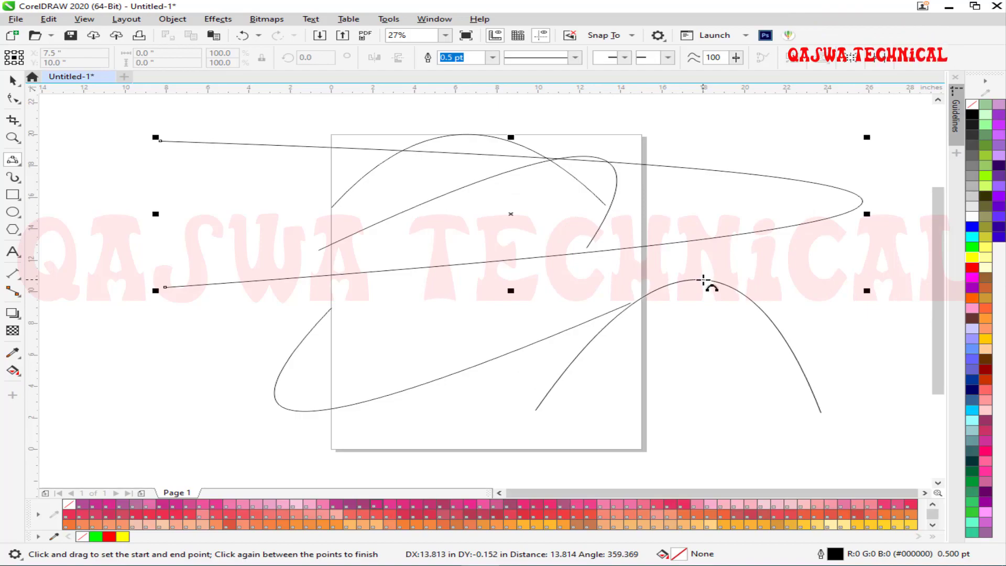
left_click(650, 273)
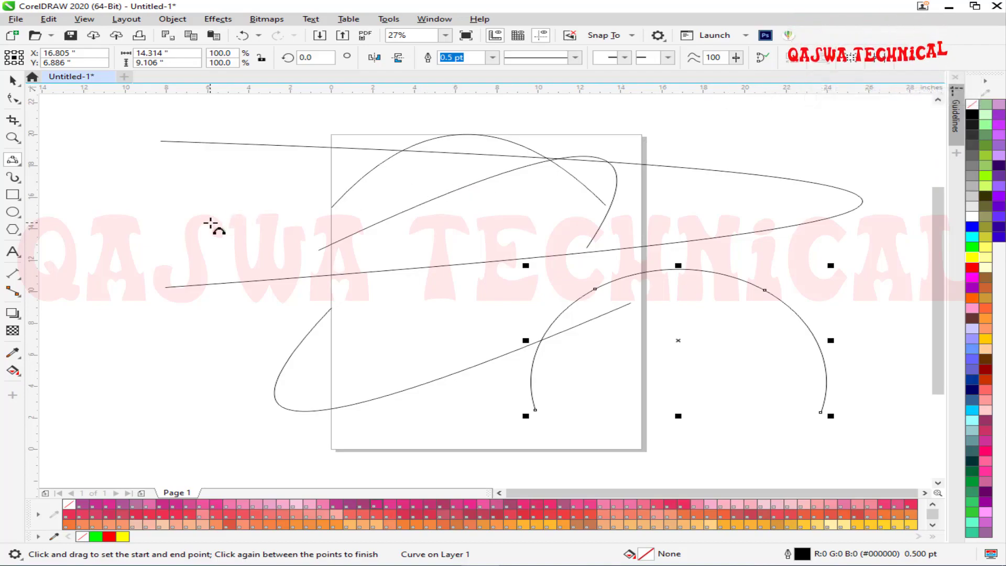
left_click_drag(160, 241, 173, 228)
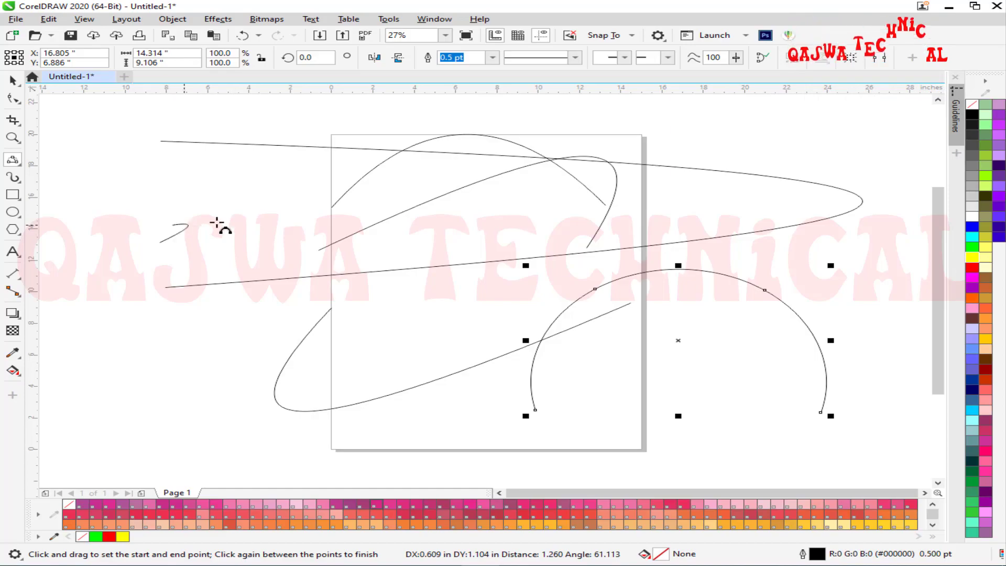
left_click(275, 239)
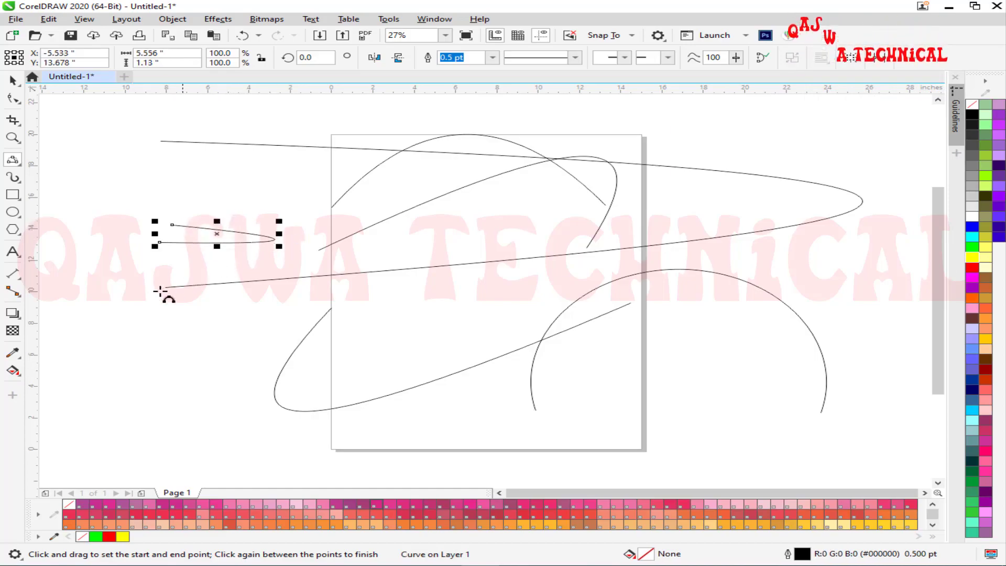
left_click_drag(228, 199, 186, 285)
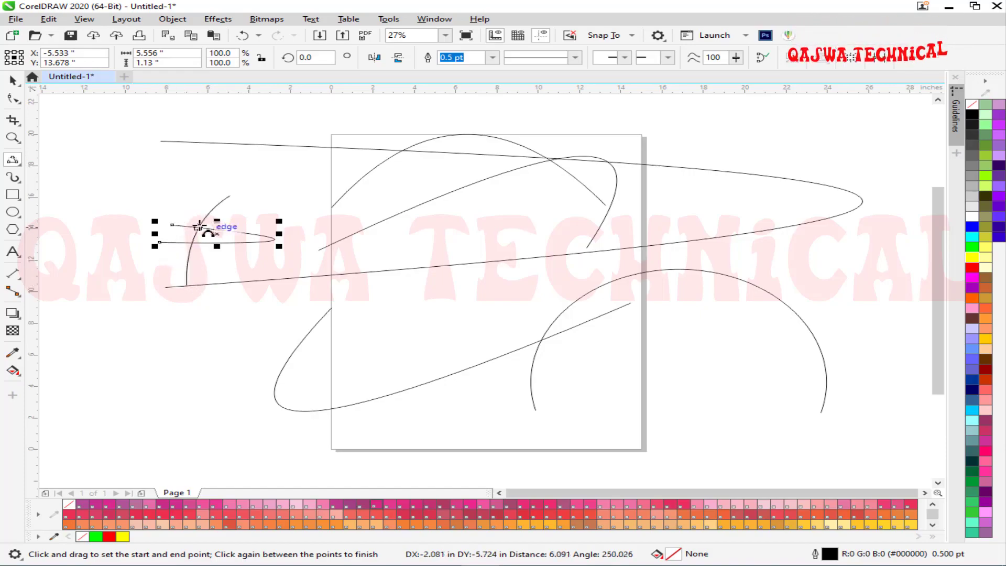
left_click(201, 226)
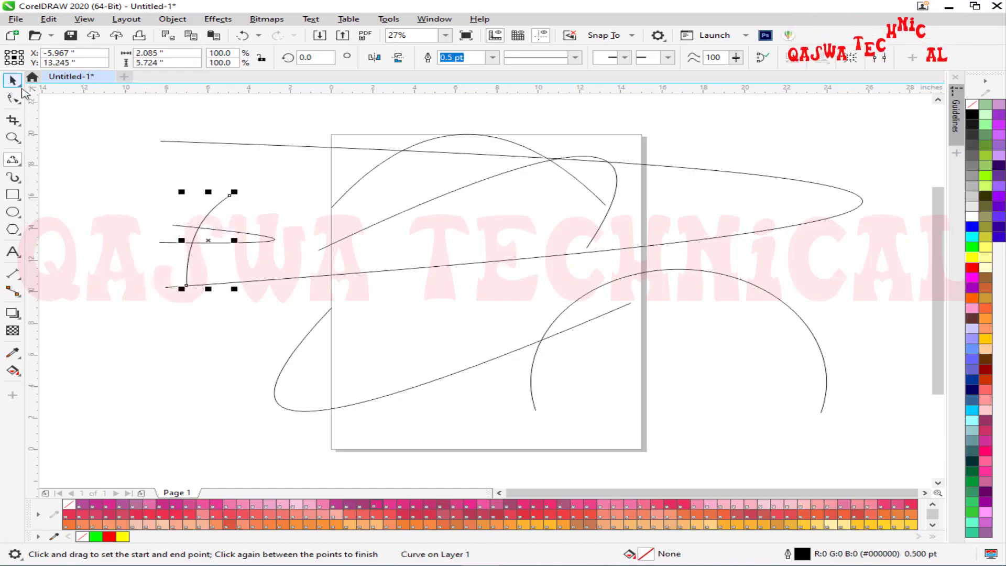
Combine the two small crossing curves left of the page into one curve object
left_click(12, 82)
left_click_drag(290, 317, 333, 337)
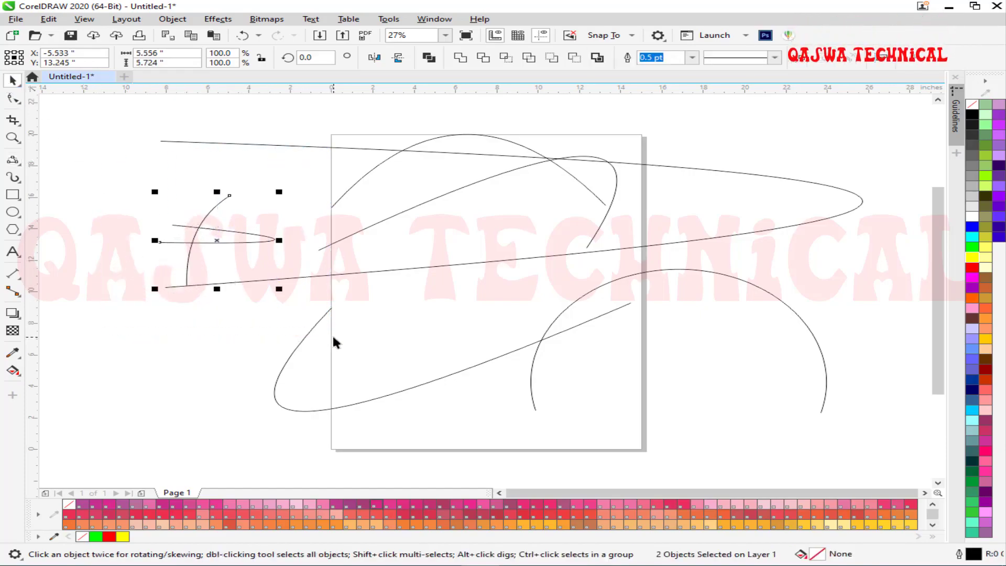
left_click(428, 58)
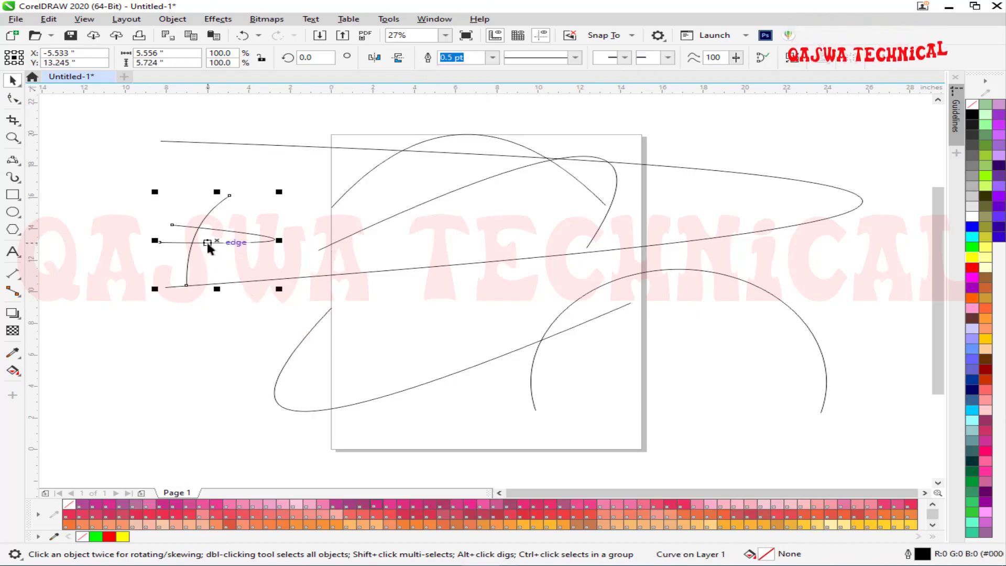
left_click(106, 307)
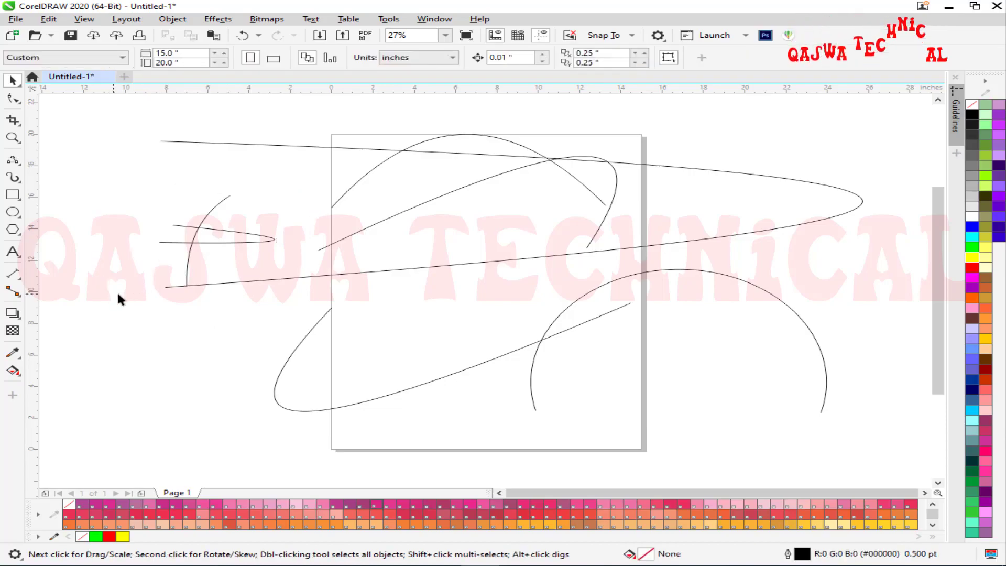
Move the combined curve up and slightly right, and display its nodes with the Shape tool
left_click_drag(192, 253, 210, 212)
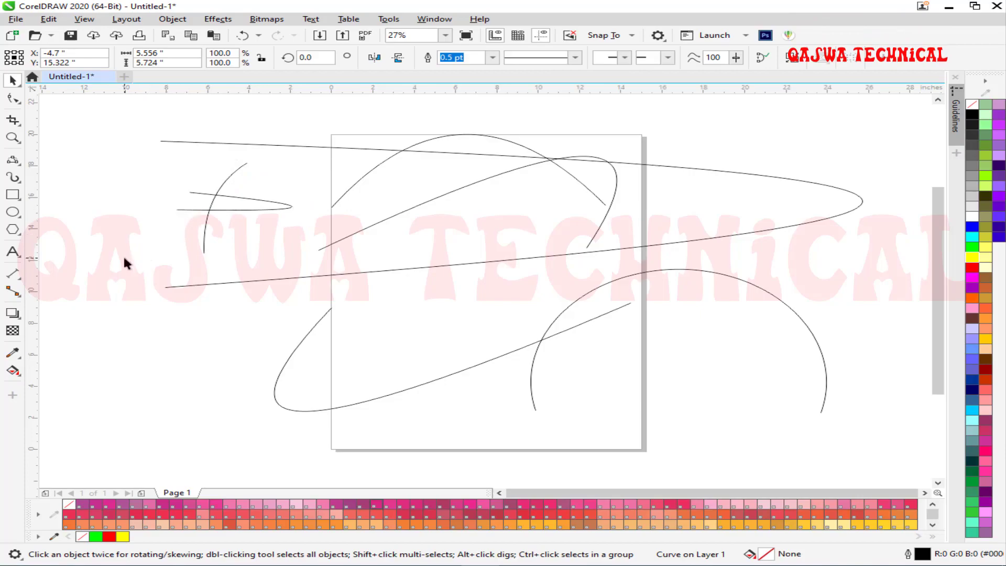
left_click(126, 261)
left_click(259, 197)
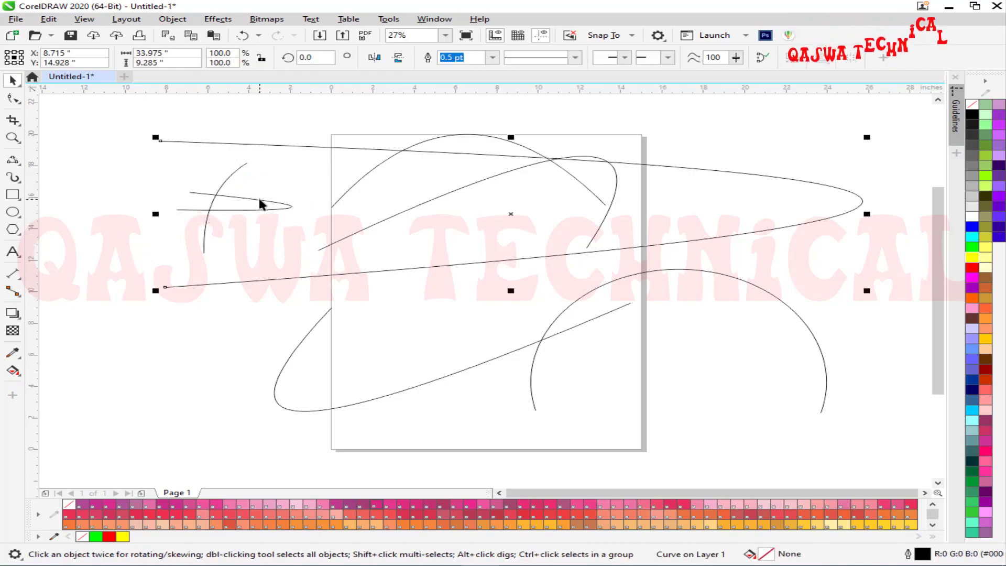
left_click(138, 213)
left_click(225, 205)
key("F10")
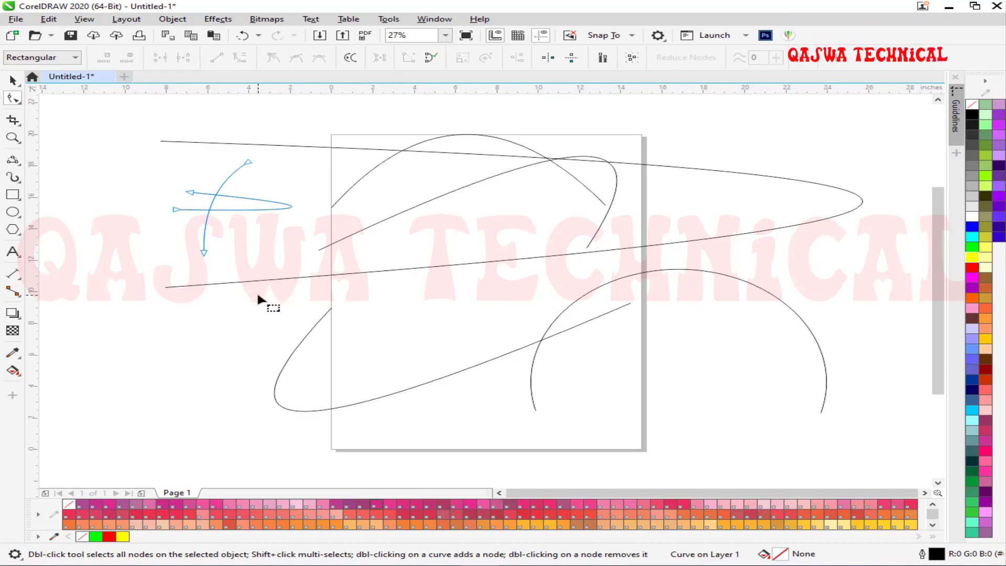
Move the combined curve down and to the left, and break it apart into separate curves
left_click(15, 82)
left_click_drag(234, 210, 152, 331)
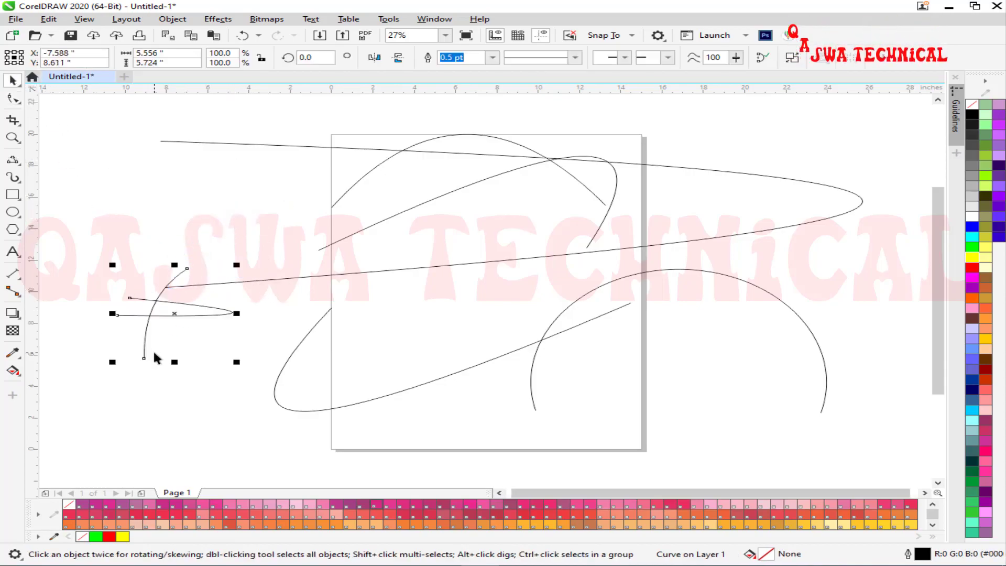
left_click(792, 58)
left_click(216, 396)
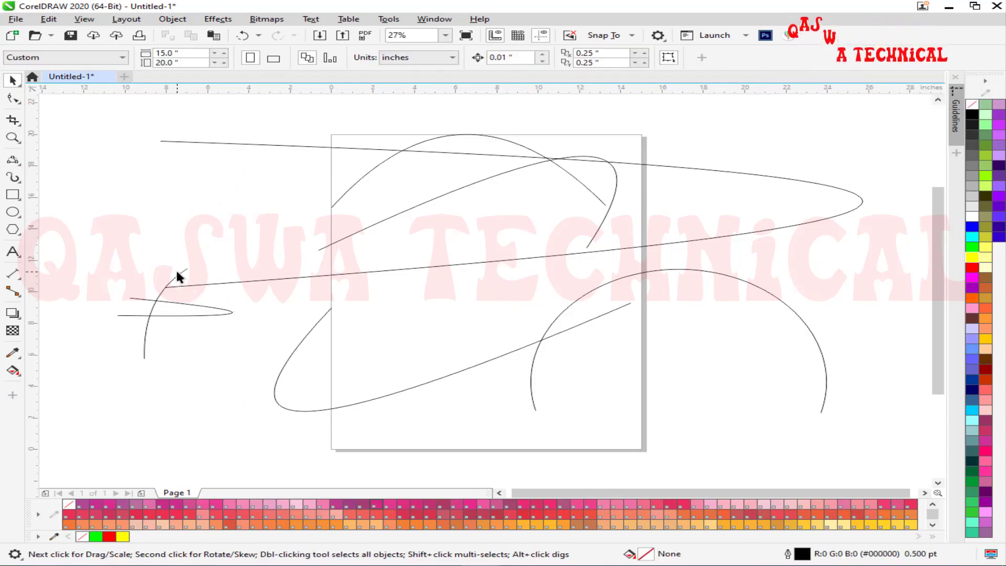
Move the long curve up and left, the small arc right, and the small flat curve down and left
left_click_drag(168, 286, 140, 259)
left_click_drag(163, 295, 265, 299)
left_click_drag(202, 316, 149, 338)
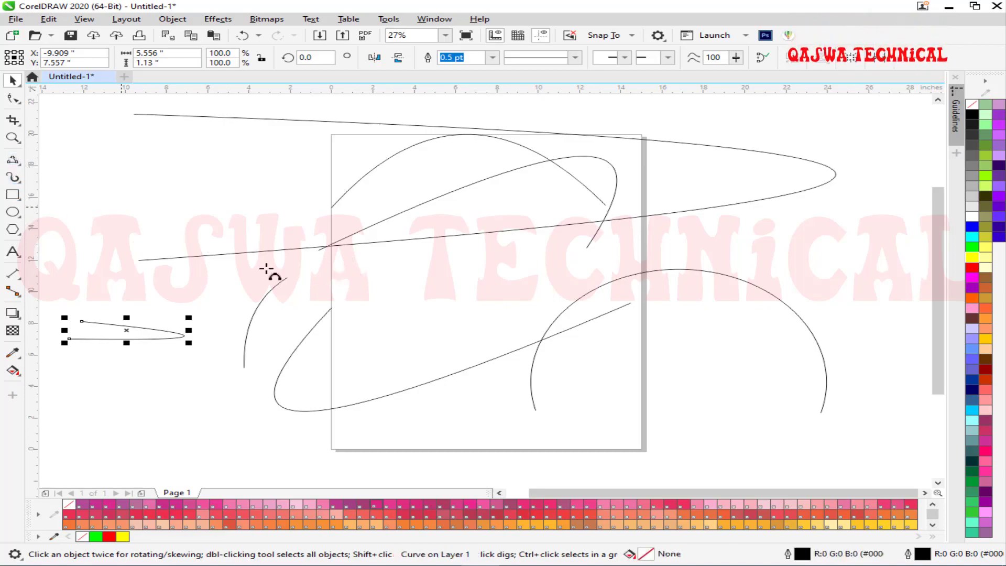
Draw two opposing 3-point curves, each about 13.5 inches wide, crossing each other beside the page's upper-left corner
left_click_drag(309, 288, 589, 288)
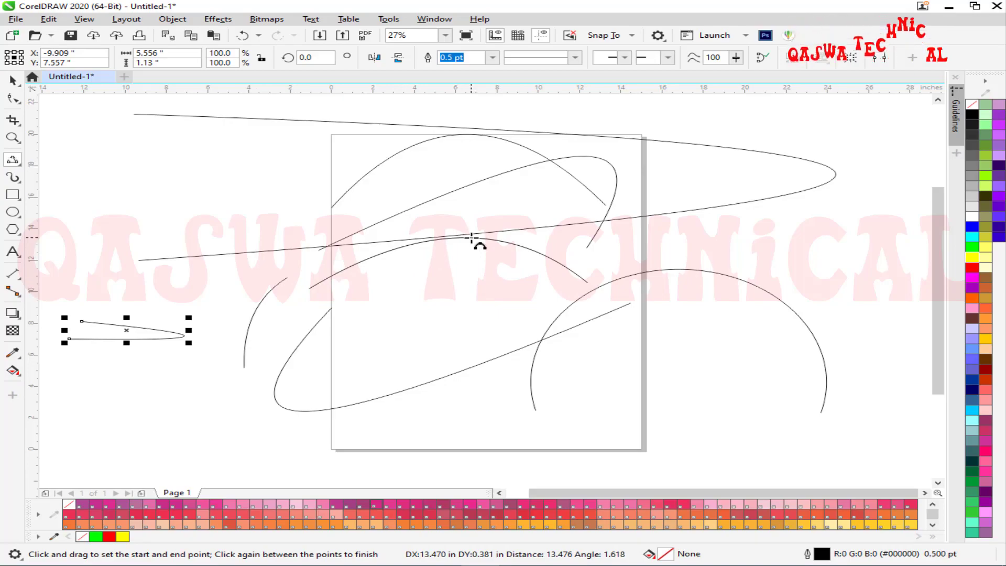
left_click_drag(478, 240, 235, 139)
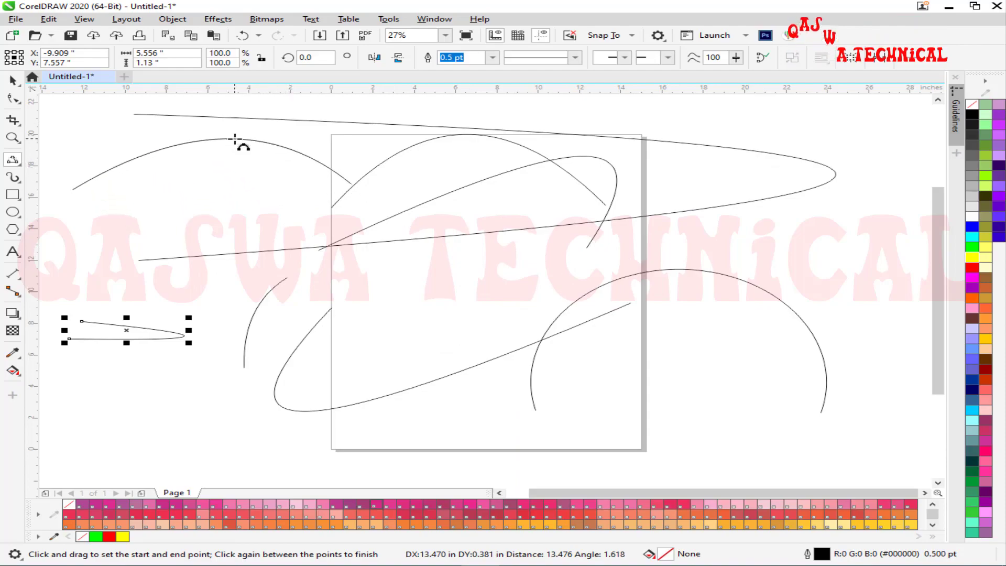
left_click(210, 250)
left_click_drag(266, 348, 315, 341)
left_click_drag(397, 339, 544, 310)
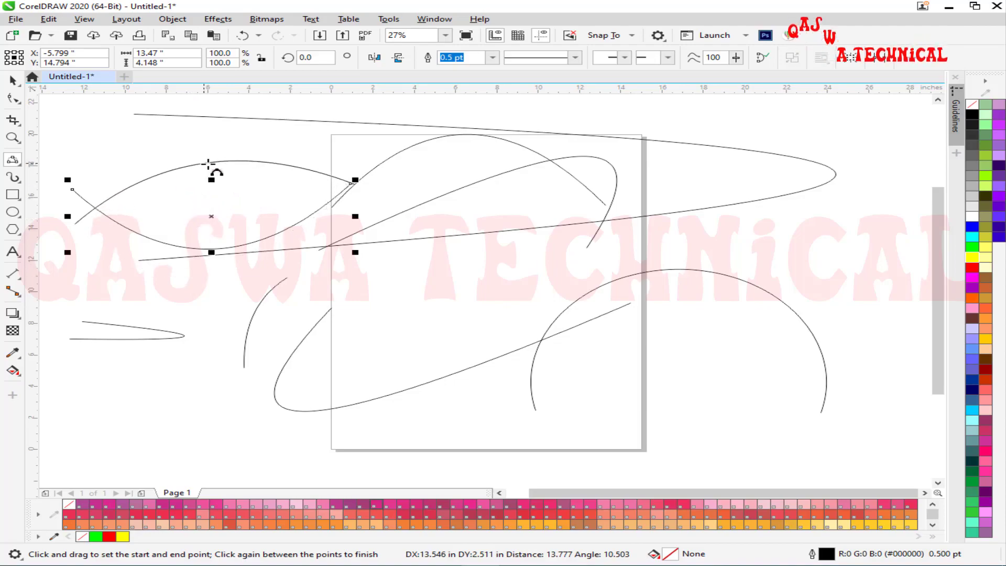
left_click(212, 164)
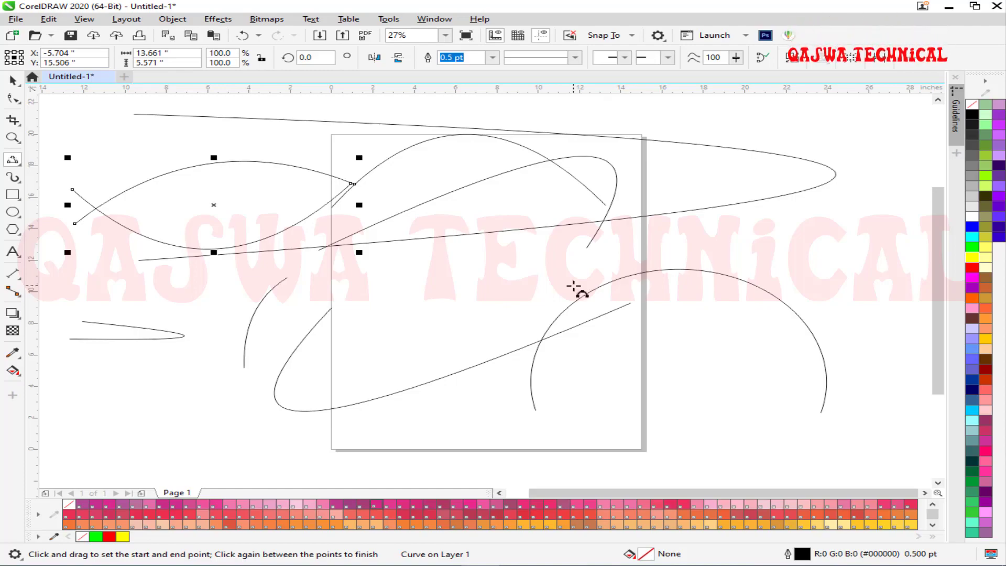
With the Smart Drawing tool, sketch a rectangle in the middle of the page and a small triangle to the right of the page
left_click(12, 178)
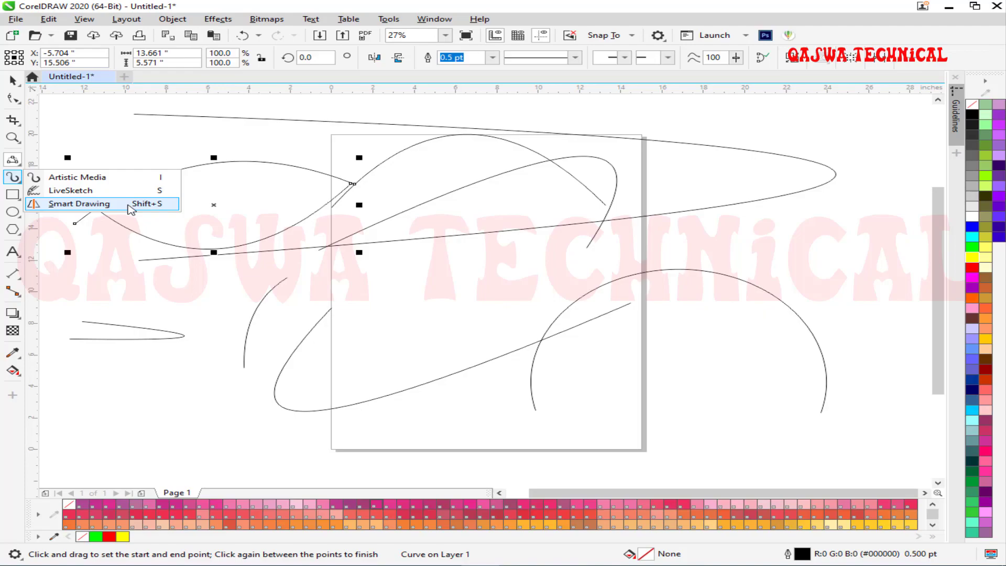
left_click(17, 162)
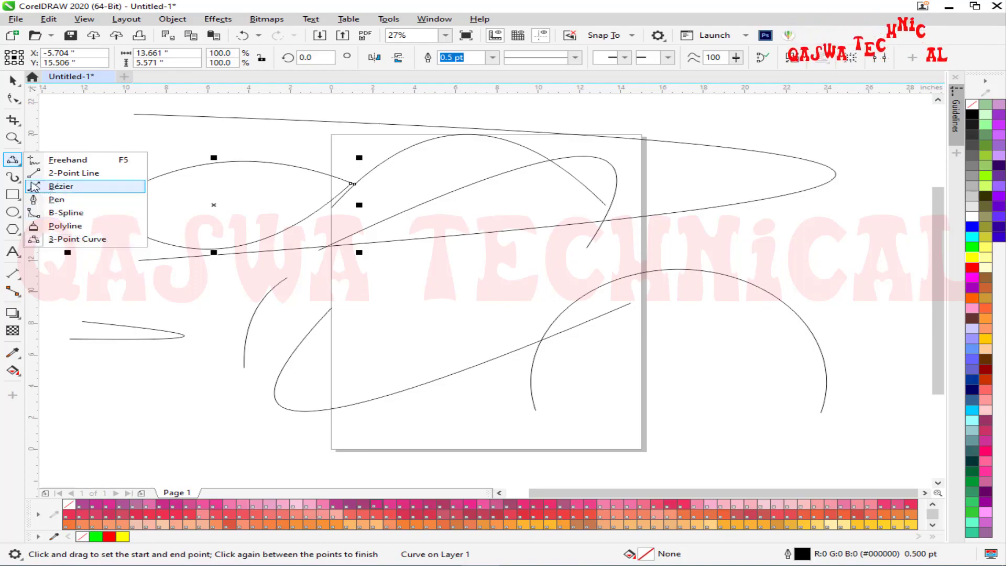
mouse_move(8, 183)
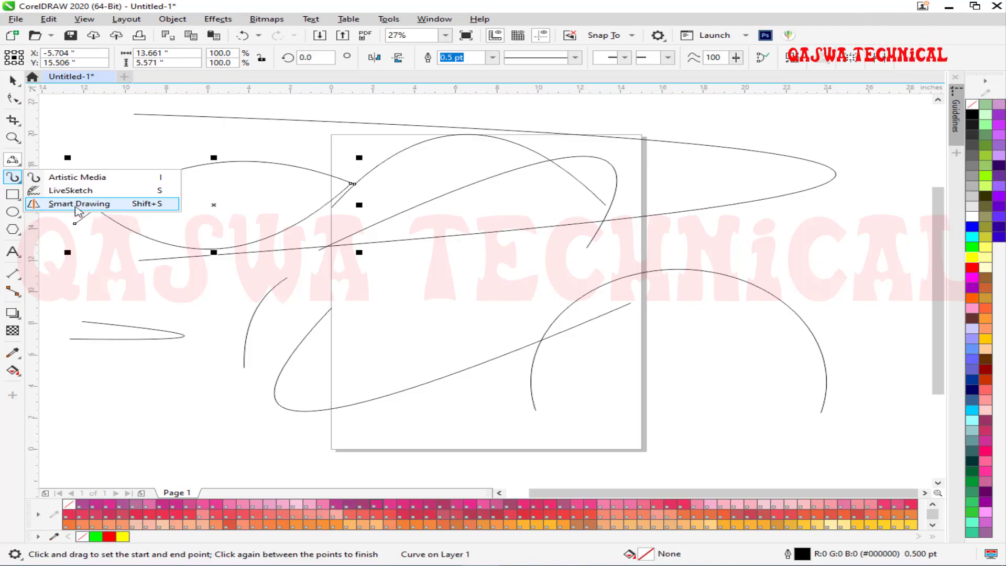
left_click(162, 207)
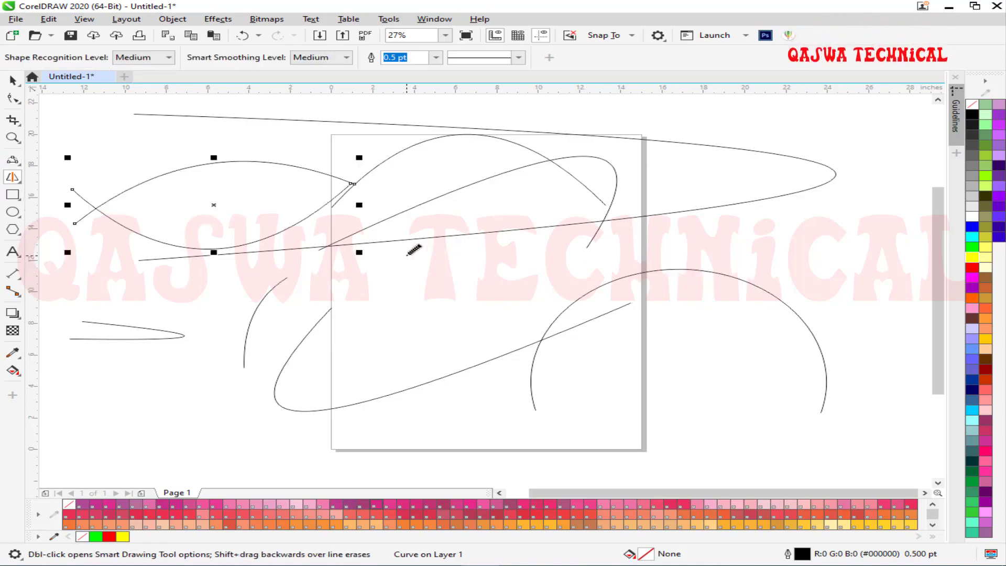
left_click_drag(406, 254, 524, 245)
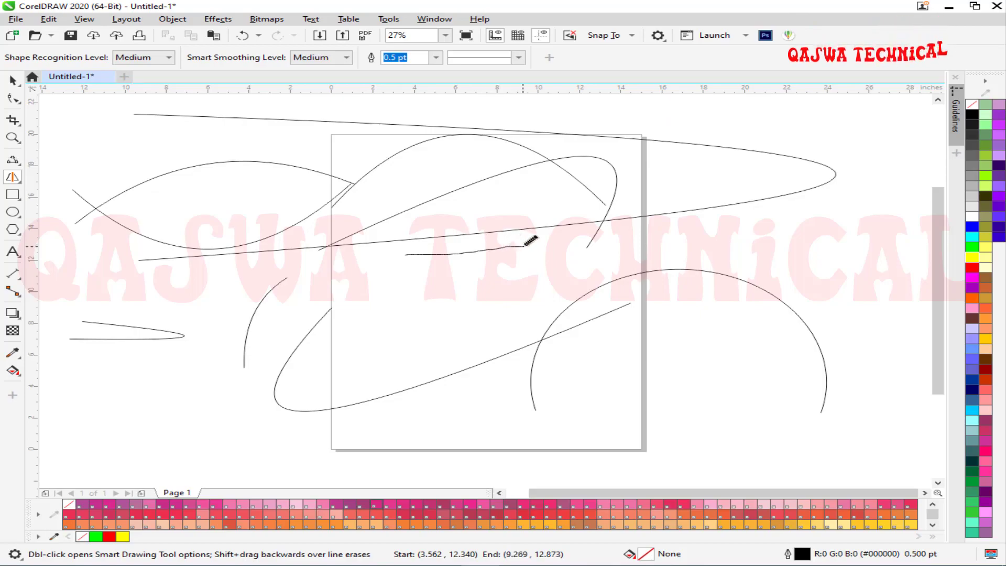
mouse_move(531, 315)
left_mouse_down()
mouse_move(531, 328)
mouse_move(418, 336)
left_mouse_up()
left_click_drag(407, 285, 405, 255)
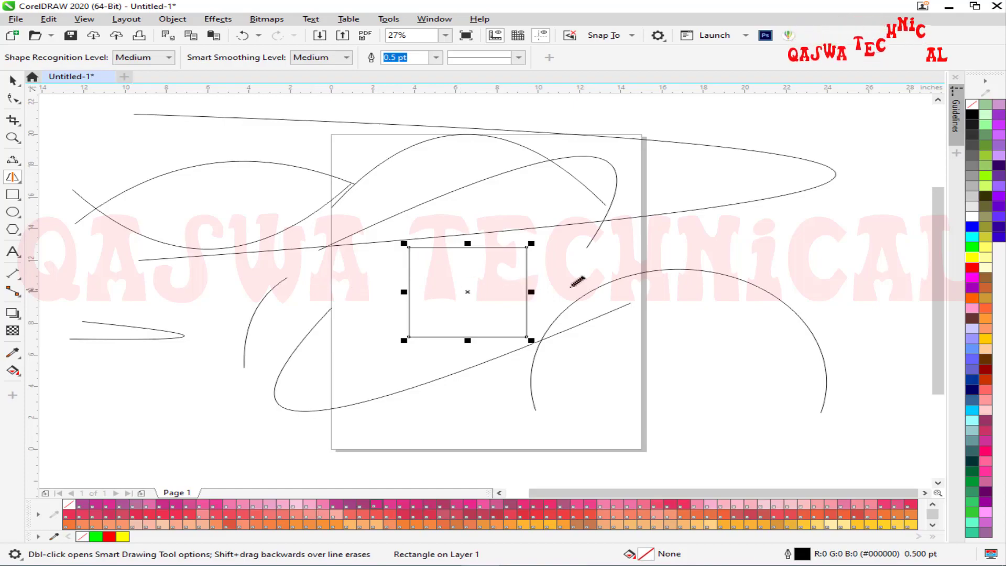
mouse_move(762, 205)
left_mouse_down()
mouse_move(742, 266)
mouse_move(818, 258)
mouse_move(763, 198)
left_mouse_up()
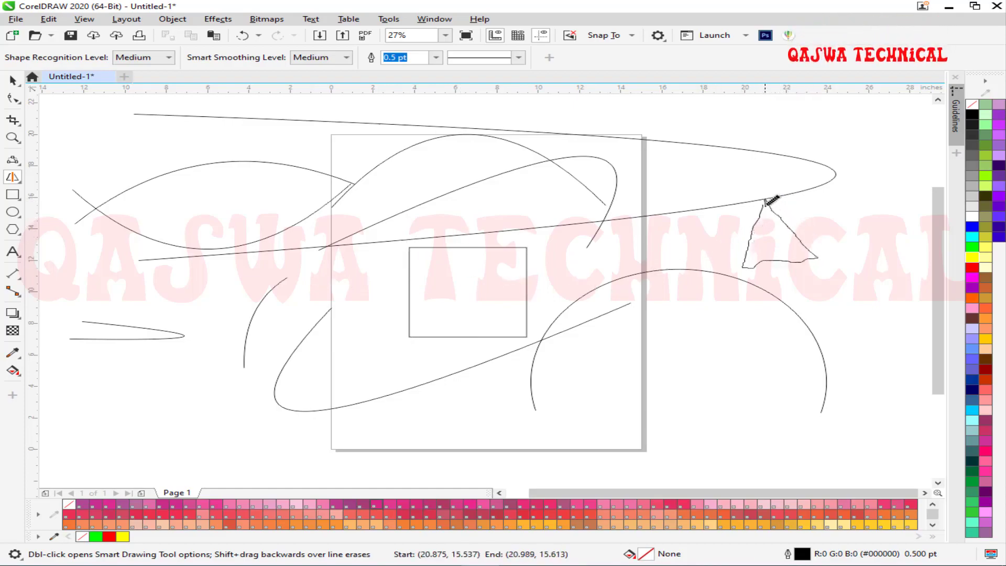